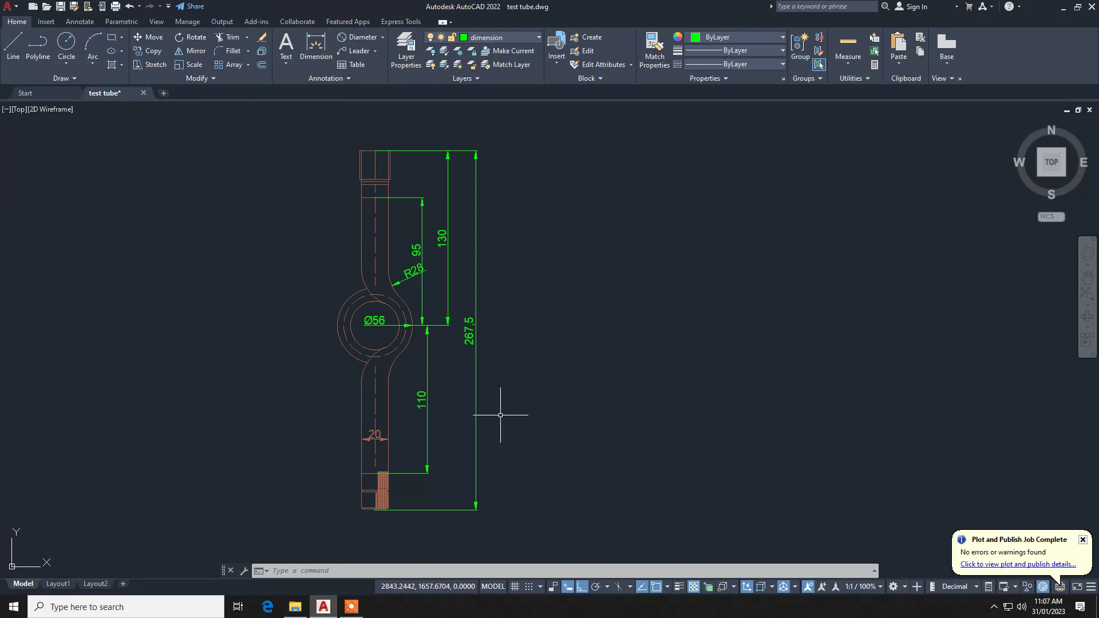
Create a new drawing, turn the grid display off and turn Ortho mode on.
{"action": "left_click", "coordinate": [163, 93]}
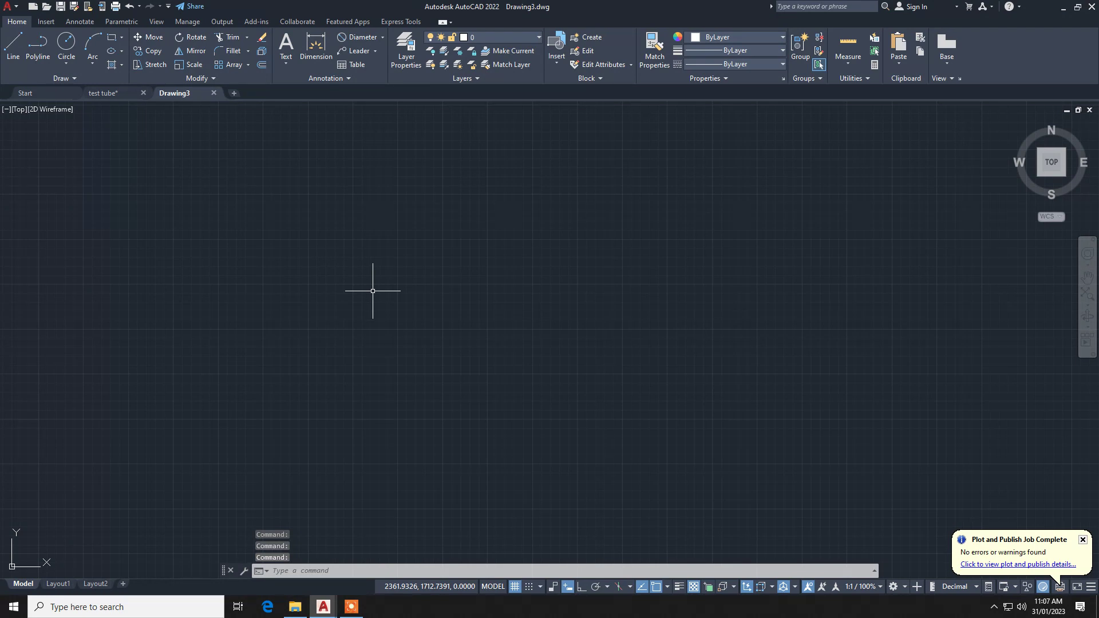
{"action": "left_click", "coordinate": [514, 586]}
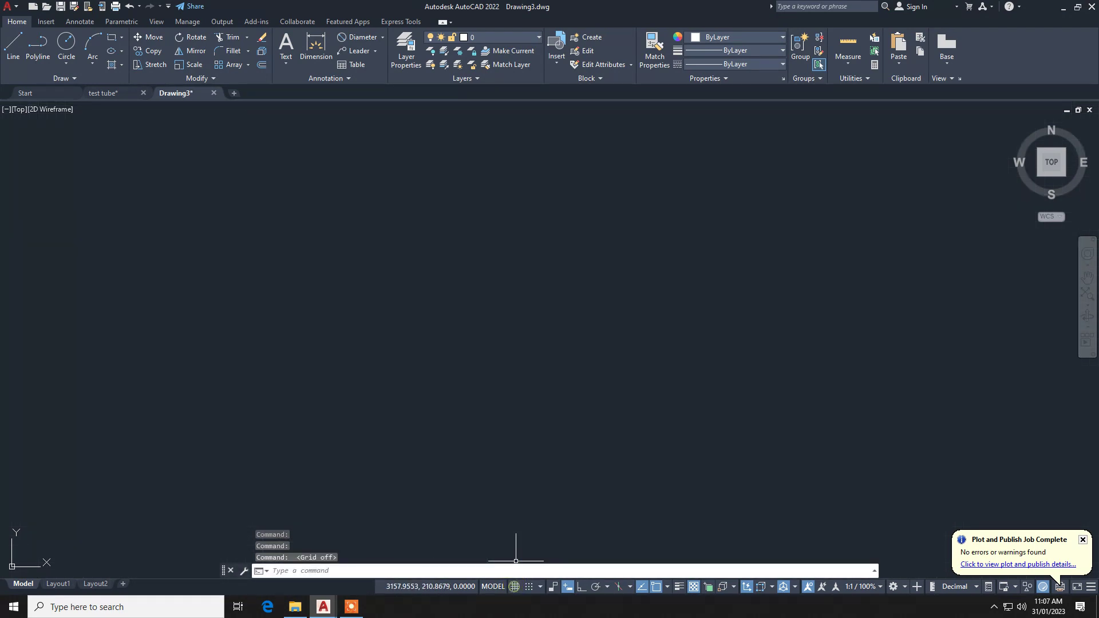
{"action": "left_click", "coordinate": [582, 586]}
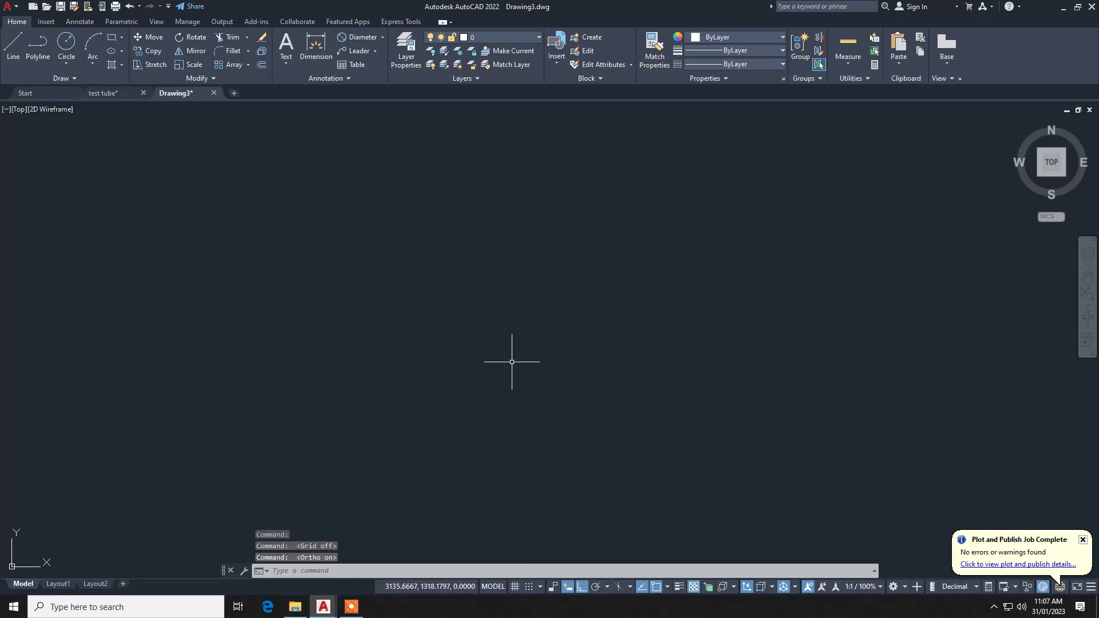
Create two new layers that are frozen in all viewports.
{"action": "type", "text": "LAYER"}
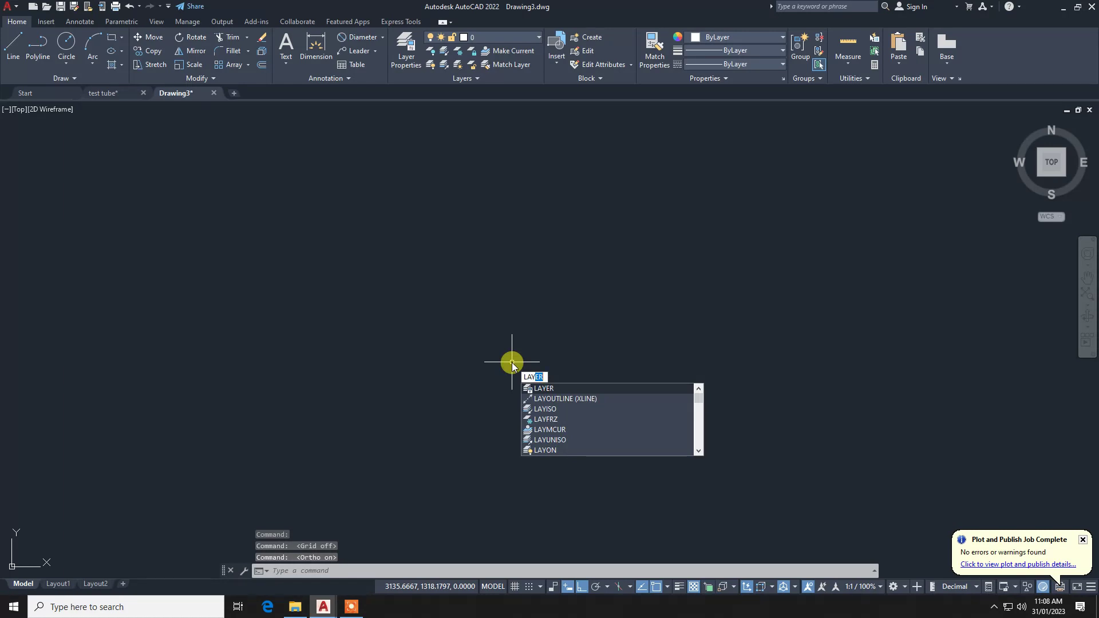
{"action": "key", "text": "Return"}
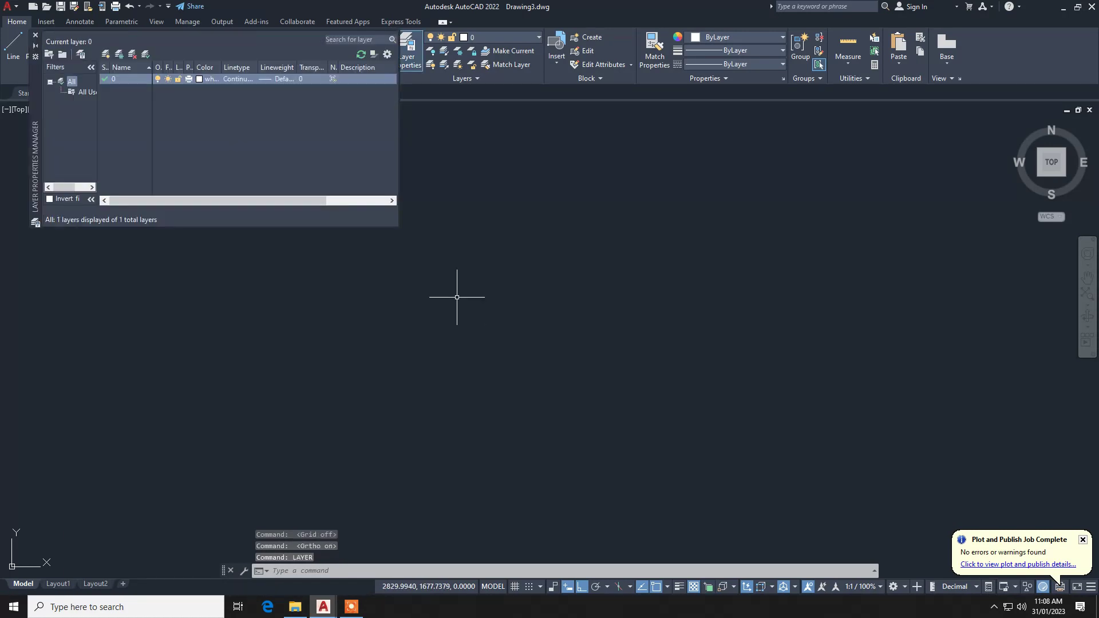
{"action": "left_click", "coordinate": [119, 55]}
{"action": "left_click", "coordinate": [119, 55]}
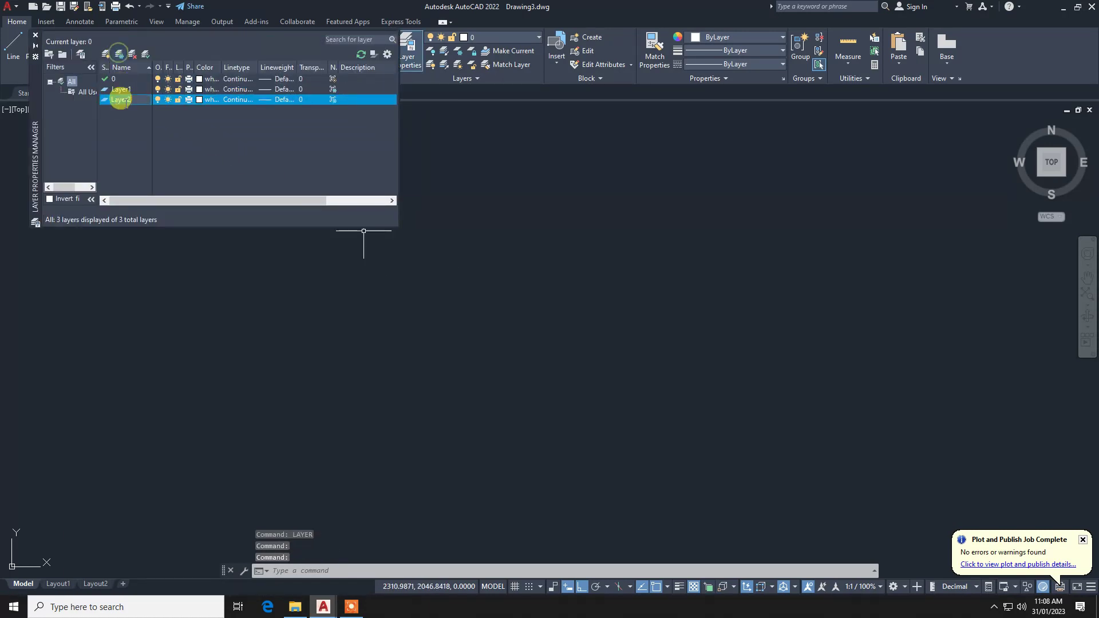
Rename Layer1 as "dimension" and set its color to green.
{"action": "left_click", "coordinate": [135, 89]}
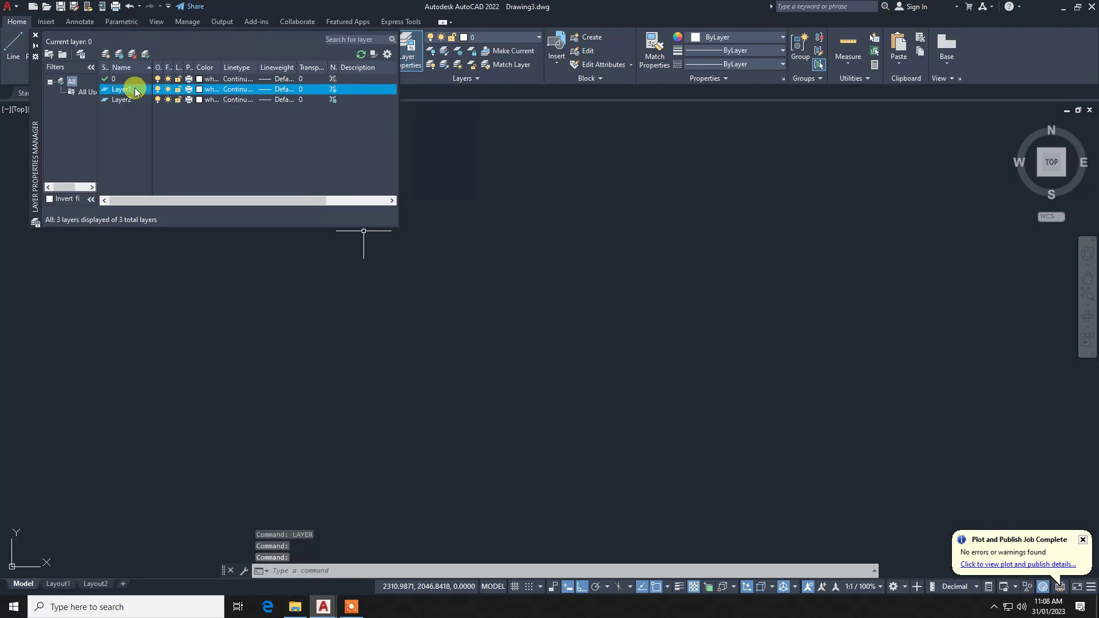
{"action": "left_click", "coordinate": [135, 89]}
{"action": "type", "text": "d"}
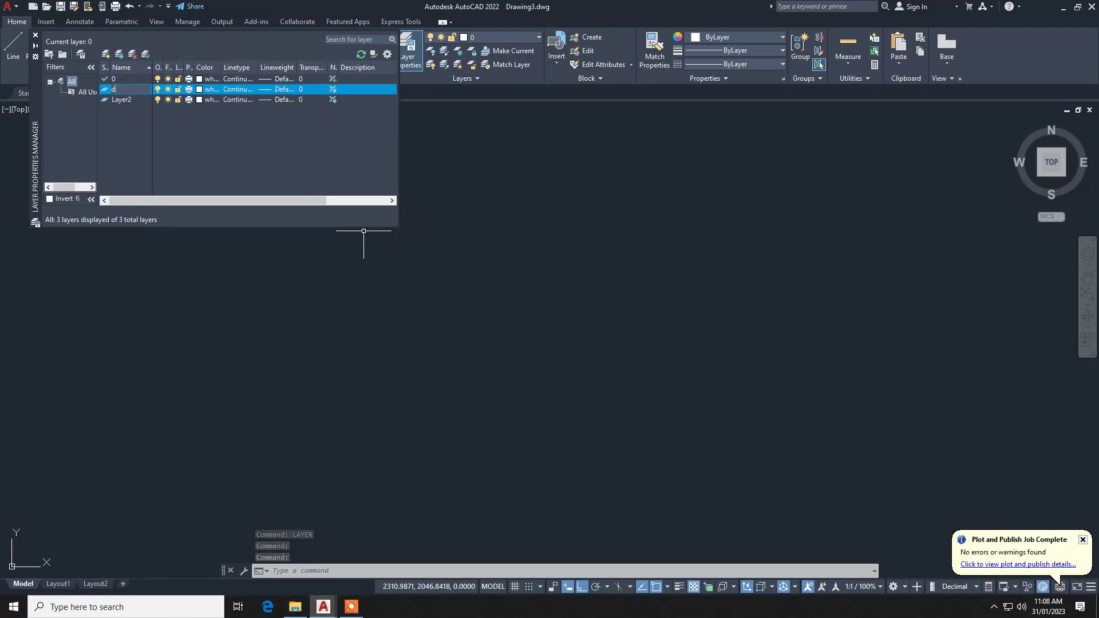
{"action": "type", "text": "ime"}
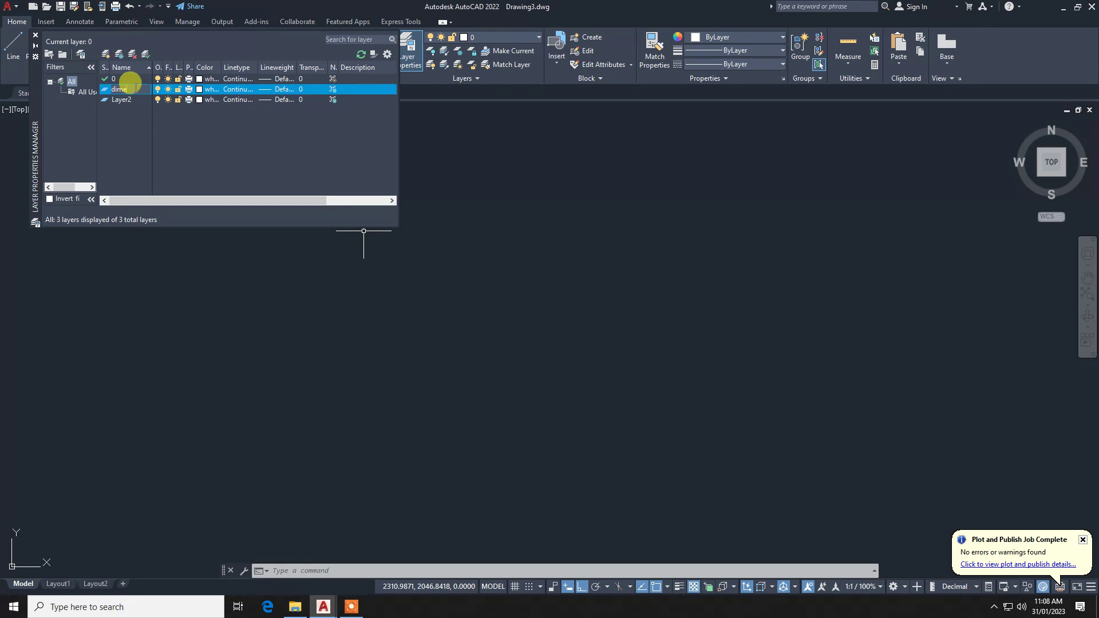
{"action": "type", "text": "nsion"}
{"action": "left_click", "coordinate": [199, 89]}
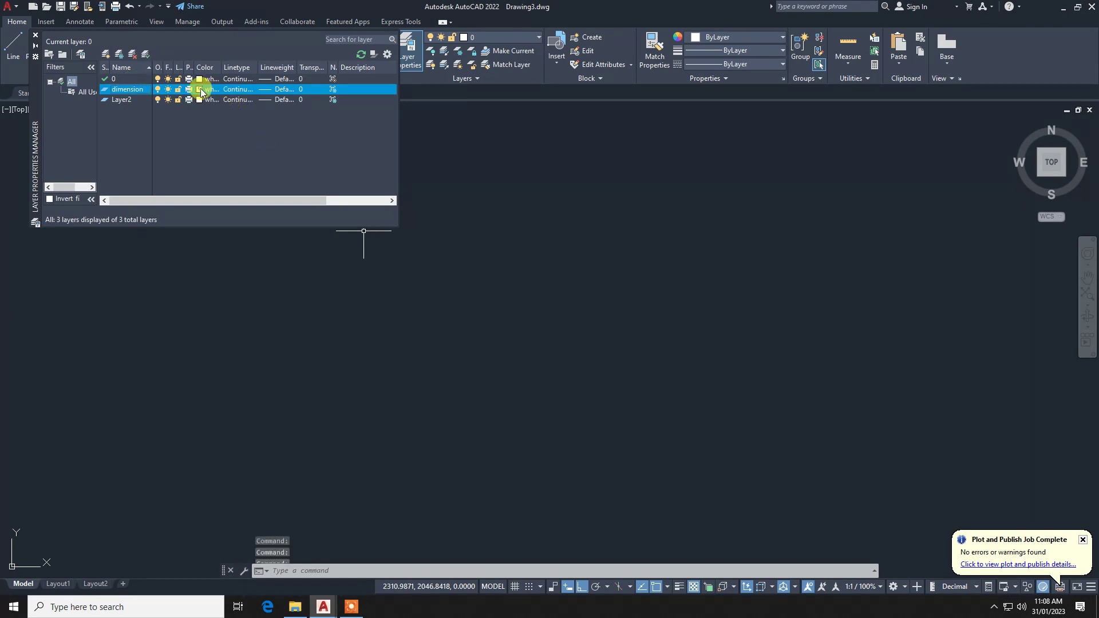
{"action": "left_click", "coordinate": [491, 328]}
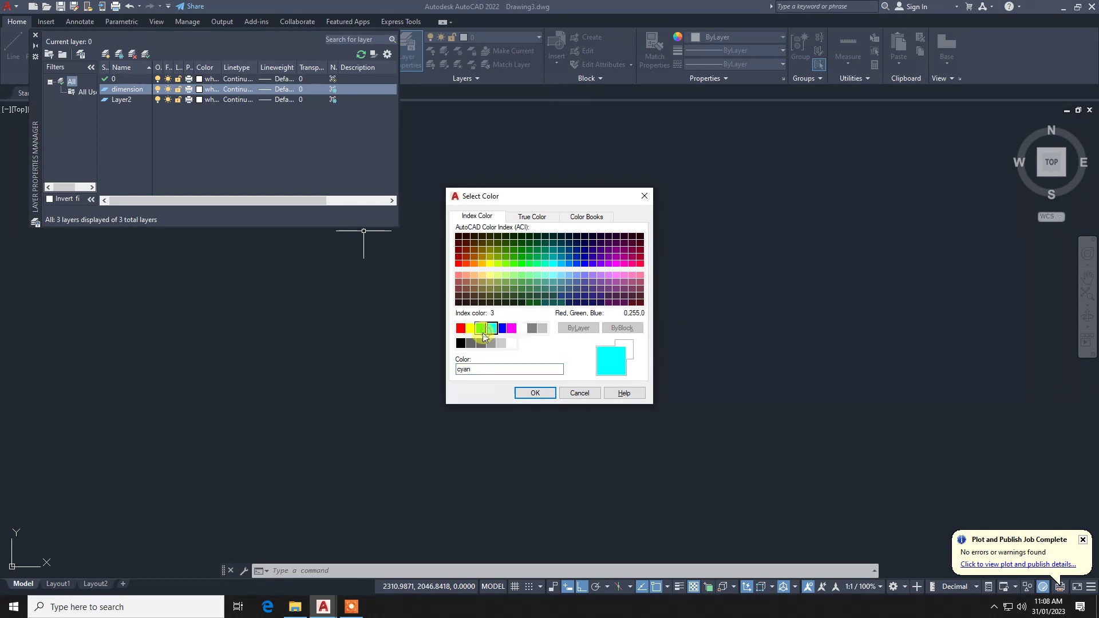
{"action": "left_click", "coordinate": [481, 330]}
{"action": "left_click", "coordinate": [530, 393]}
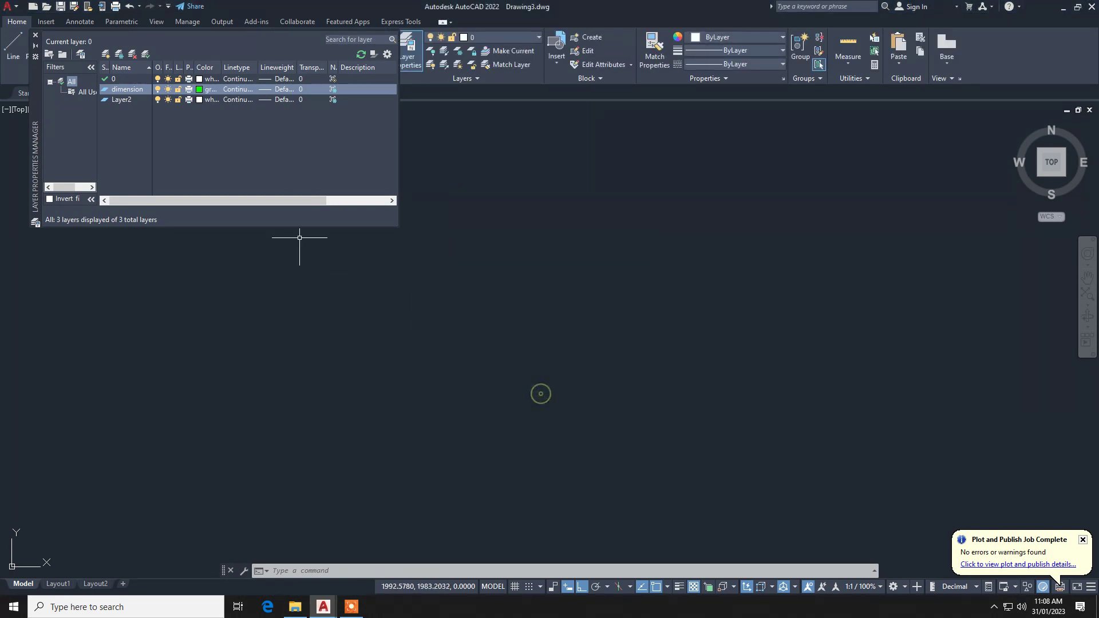
Rename Layer2 as "connection" and set its color to index color 13.
{"action": "left_click", "coordinate": [122, 100]}
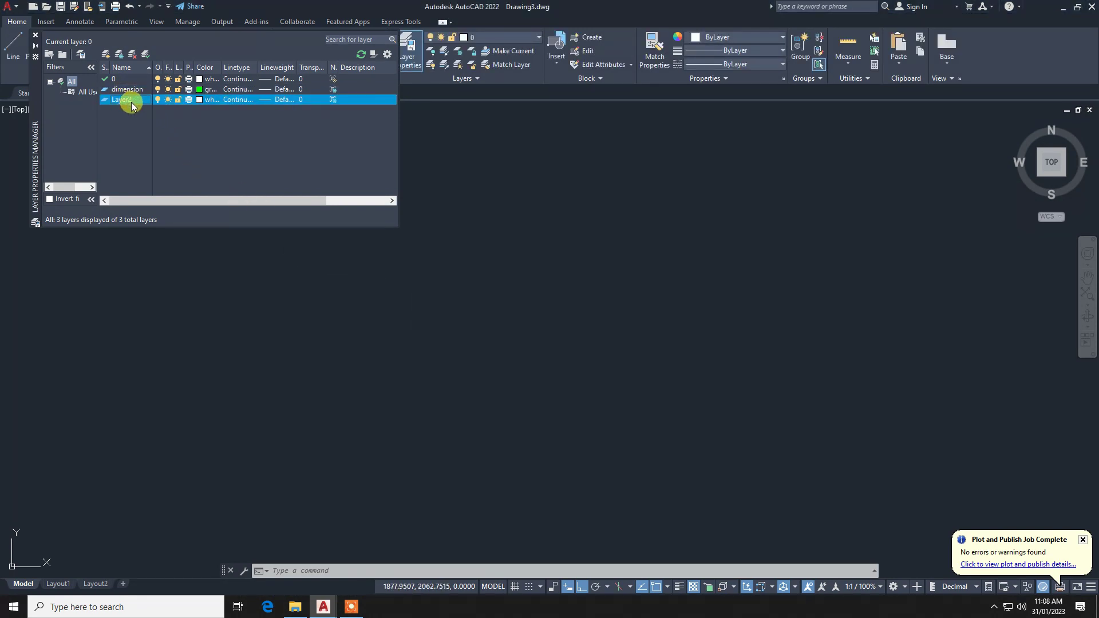
{"action": "left_click", "coordinate": [131, 102]}
{"action": "type", "text": "sty"}
{"action": "key", "text": "BackSpace"}
{"action": "type", "text": "connection"}
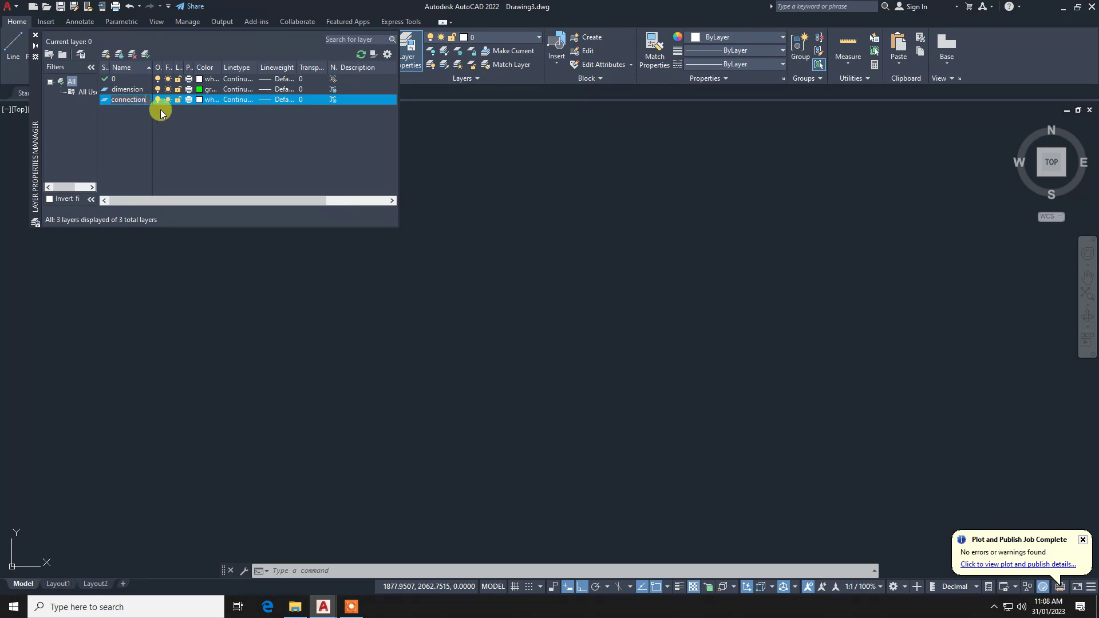
{"action": "left_click", "coordinate": [199, 99]}
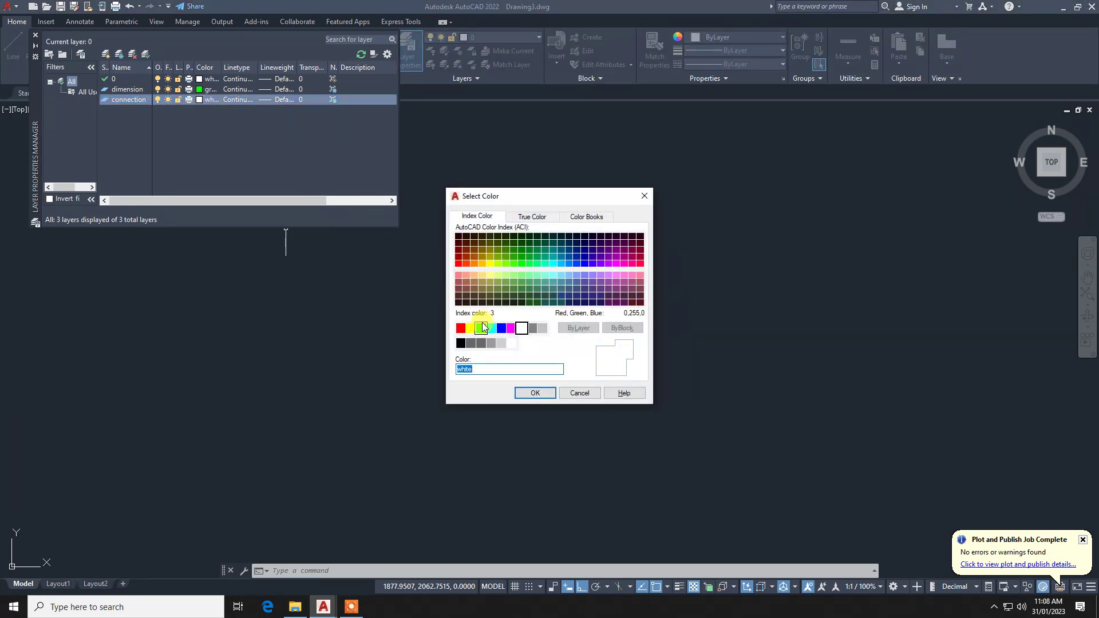
{"action": "left_click", "coordinate": [459, 283]}
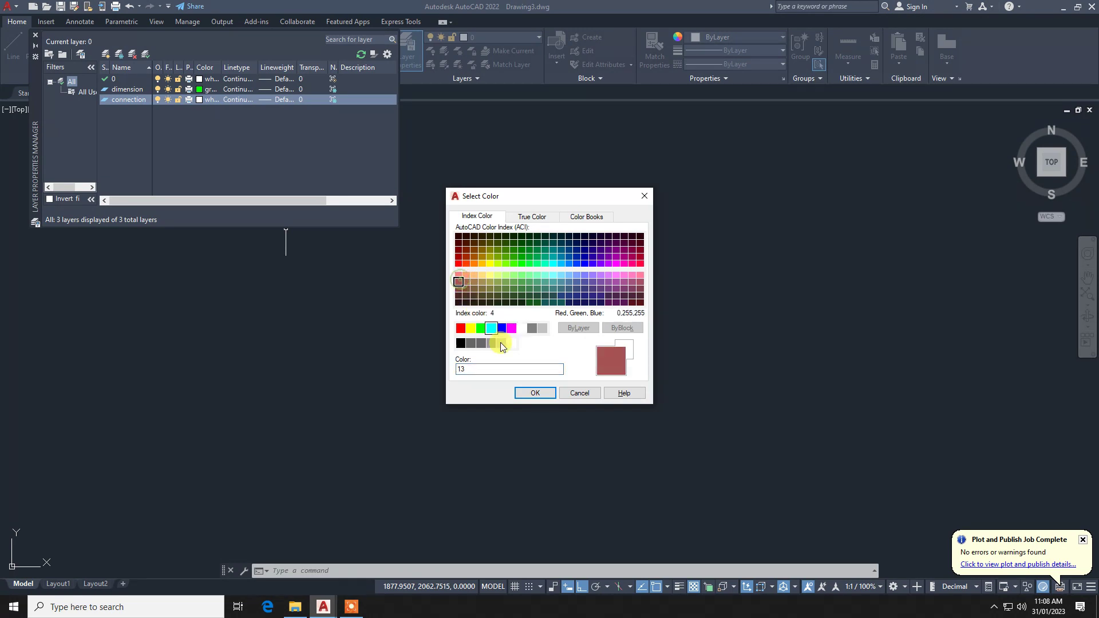
{"action": "left_click", "coordinate": [535, 392]}
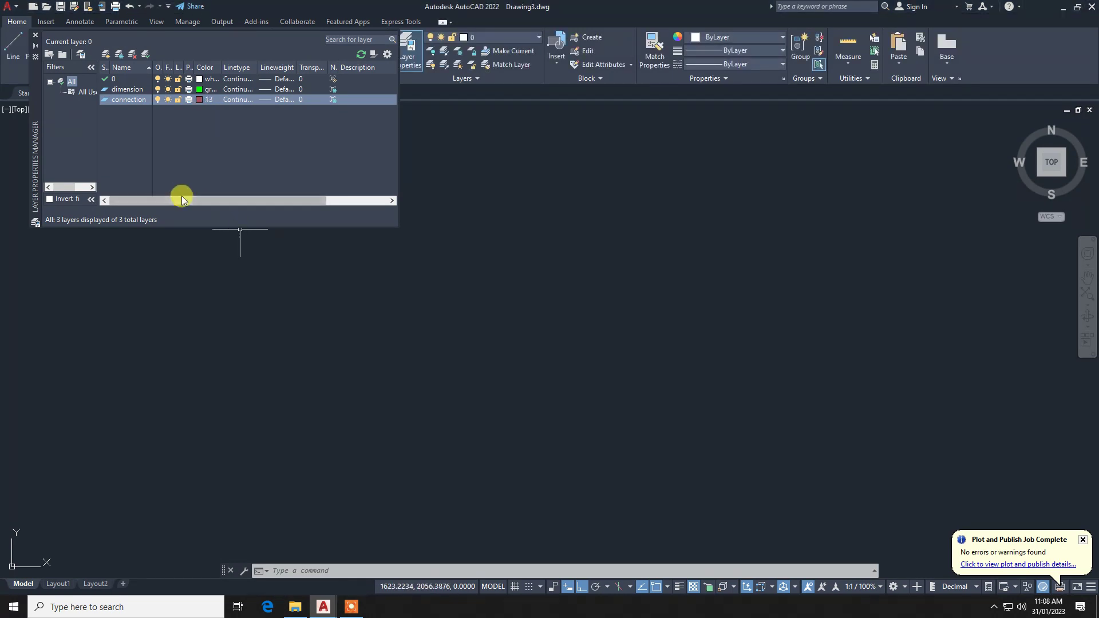
Turn off new-viewport freezing for the connection and dimension layers, and make connection the current layer.
{"action": "left_click", "coordinate": [332, 101]}
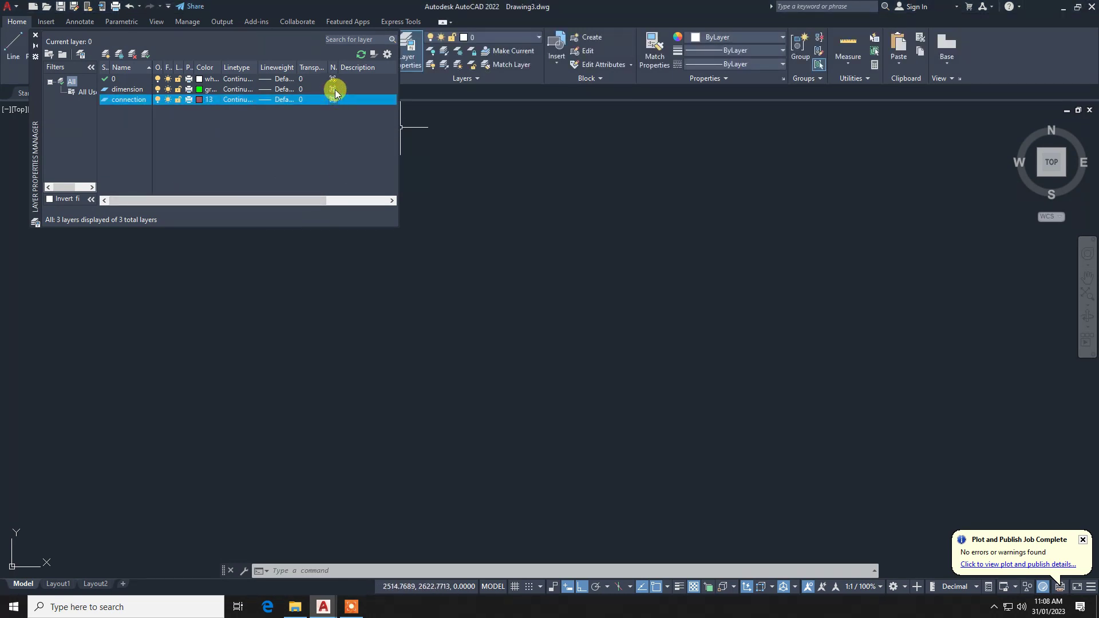
{"action": "left_click", "coordinate": [333, 89]}
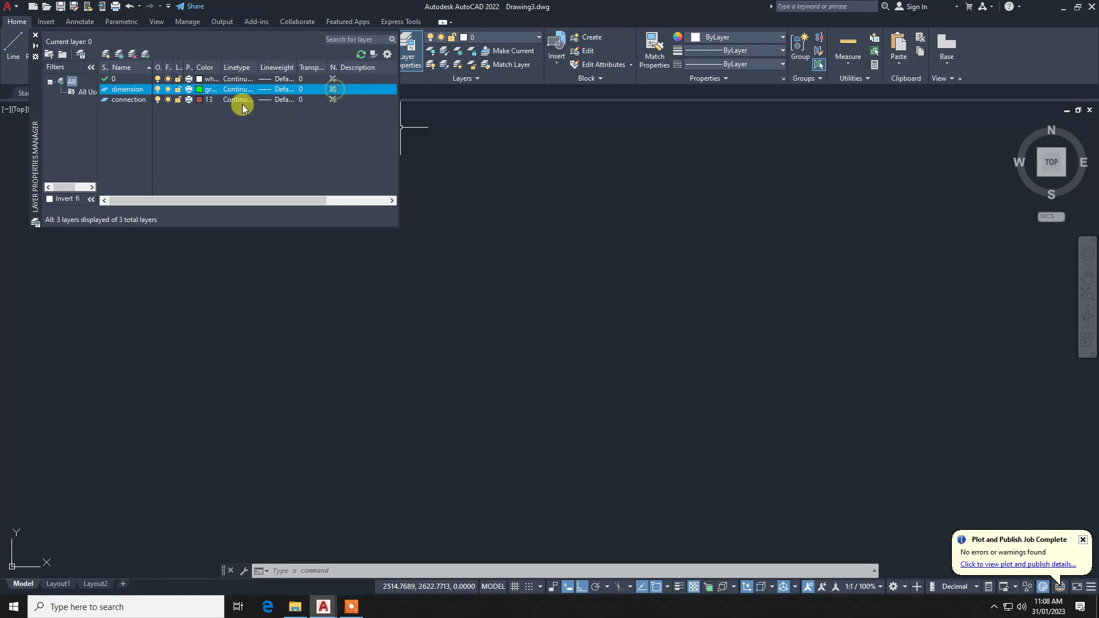
{"action": "left_click", "coordinate": [35, 35]}
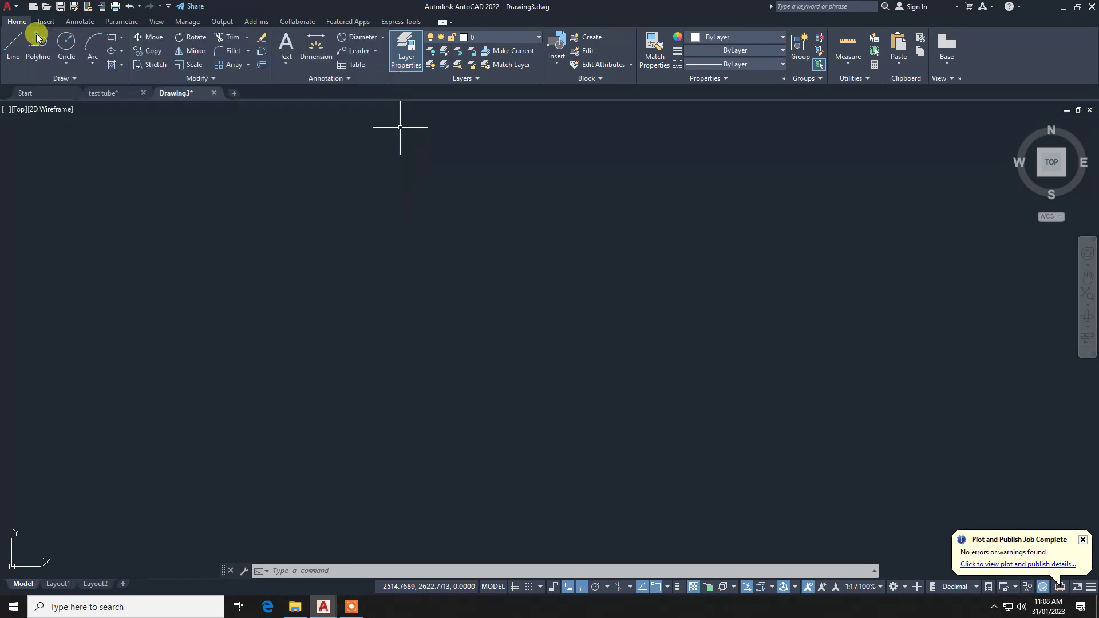
{"action": "left_click", "coordinate": [493, 37]}
{"action": "left_click", "coordinate": [491, 64]}
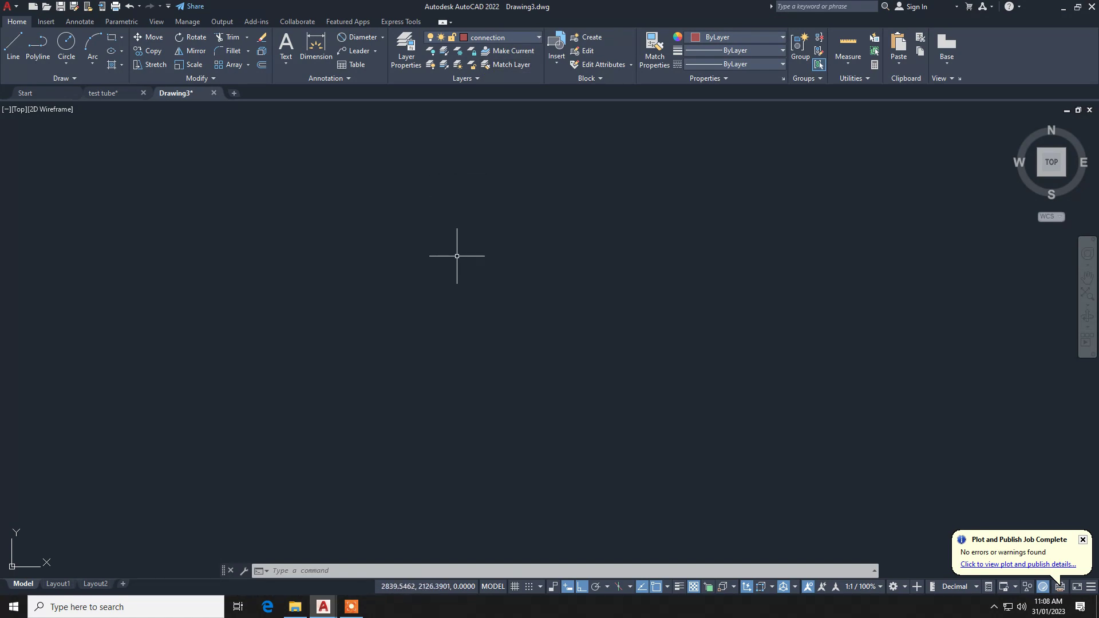
Draw a vertical line 95 units long, running upward from a free point in the empty drawing.
{"action": "type", "text": "l"}
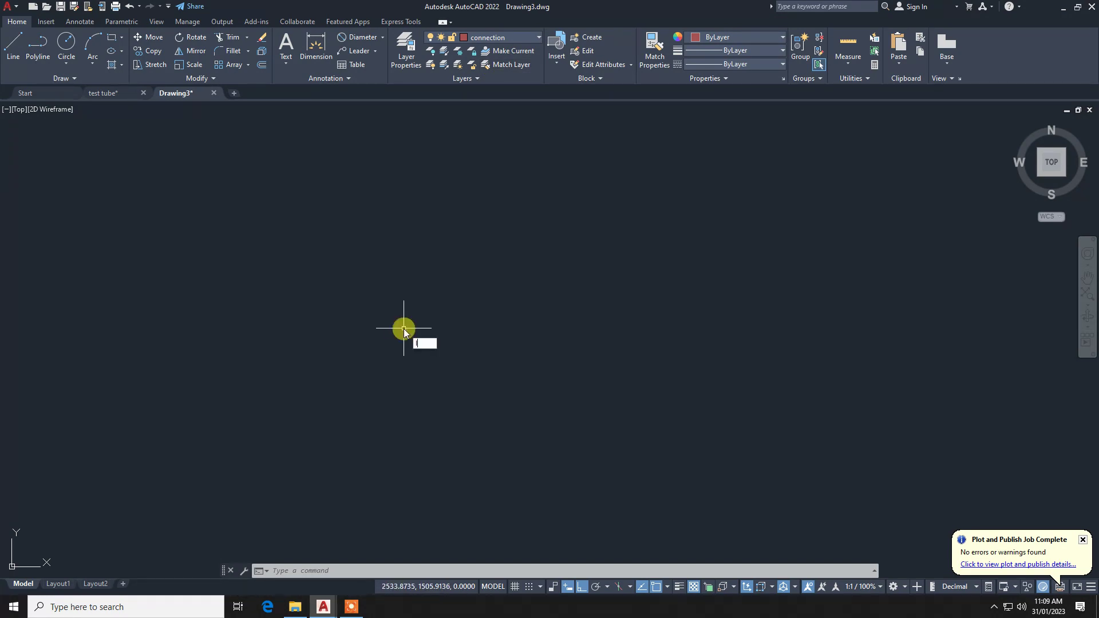
{"action": "key", "text": "Return"}
{"action": "left_click", "coordinate": [442, 377]}
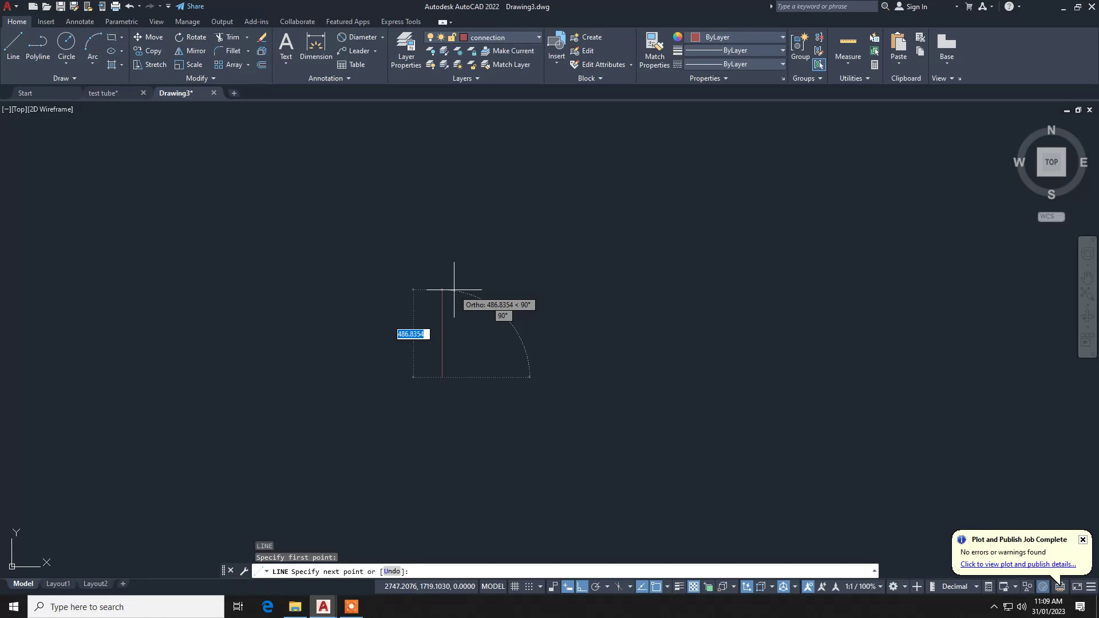
{"action": "type", "text": "95"}
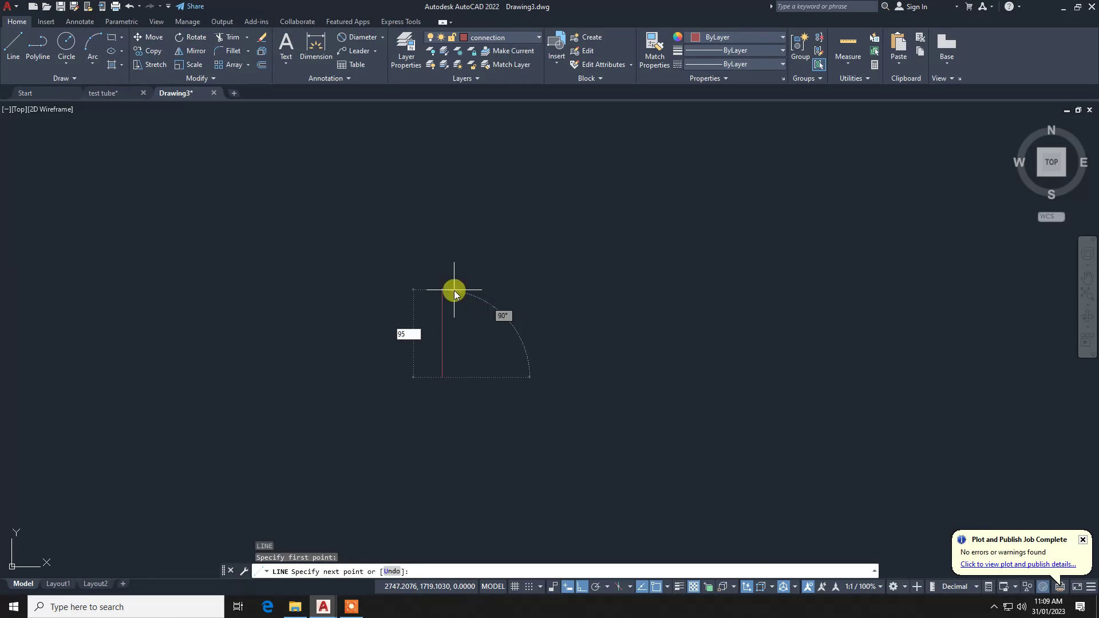
{"action": "left_click", "coordinate": [454, 292]}
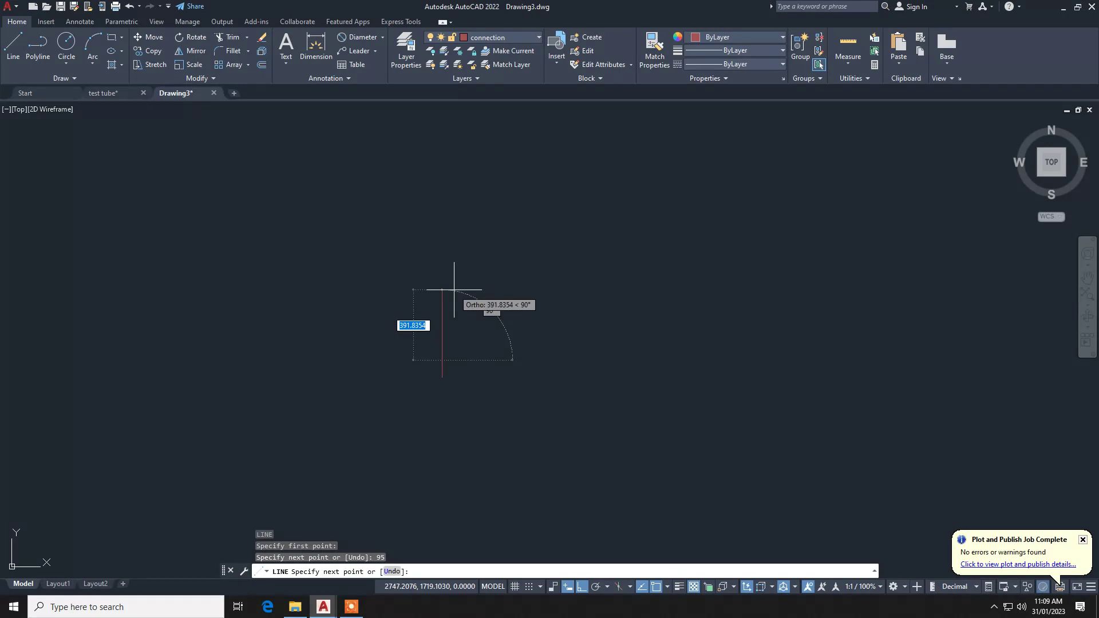
{"action": "key", "text": "Escape"}
Draw a 130-unit line straight up from the lower end of the 95-unit line, continuing with a 20-unit horizontal segment to the left.
{"action": "type", "text": "z"}
{"action": "key", "text": "Return"}
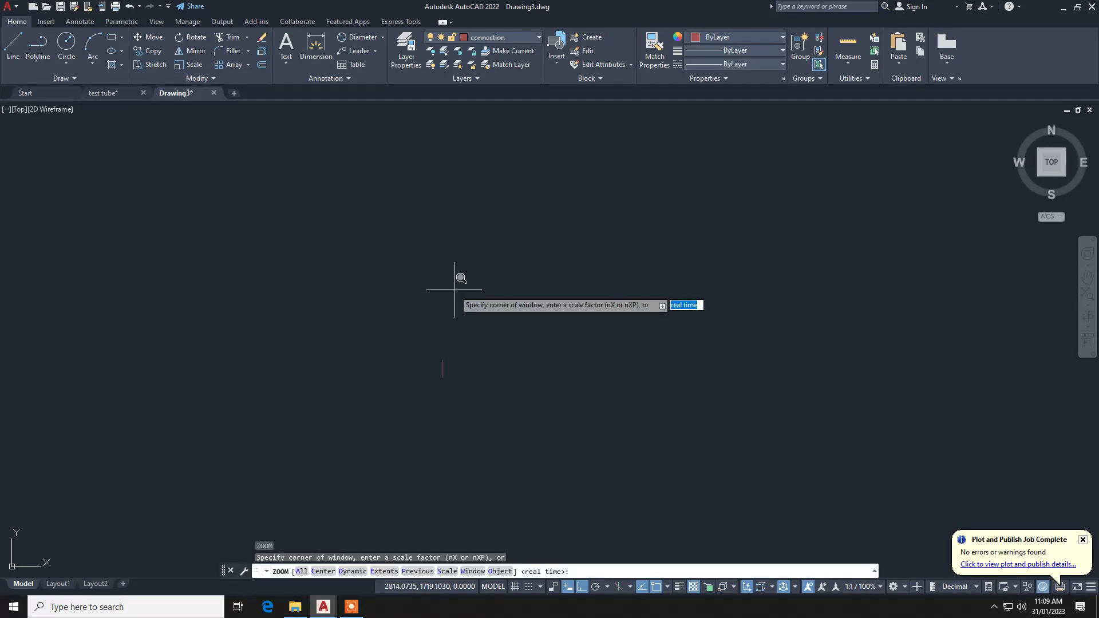
{"action": "type", "text": "e"}
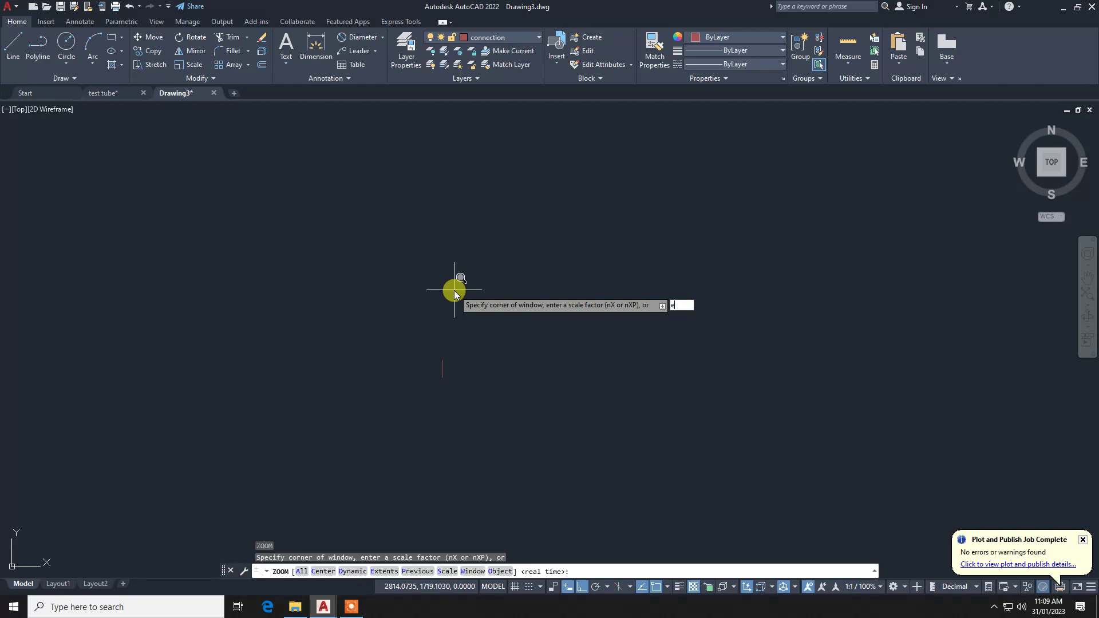
{"action": "key", "text": "Return"}
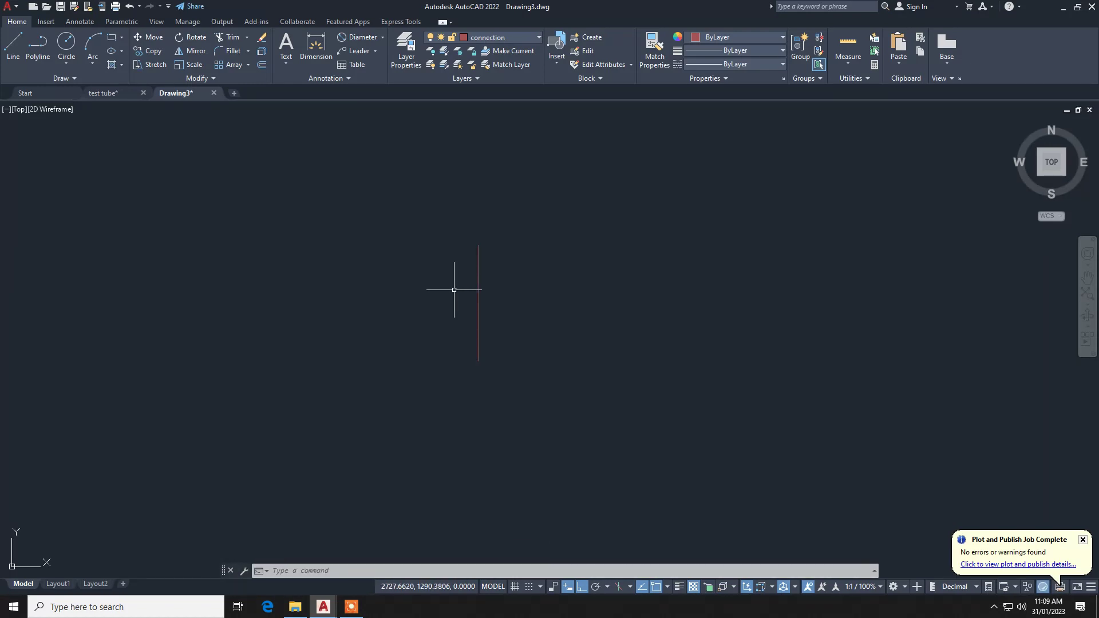
{"action": "type", "text": "l"}
{"action": "key", "text": "Return"}
{"action": "left_click", "coordinate": [478, 361]}
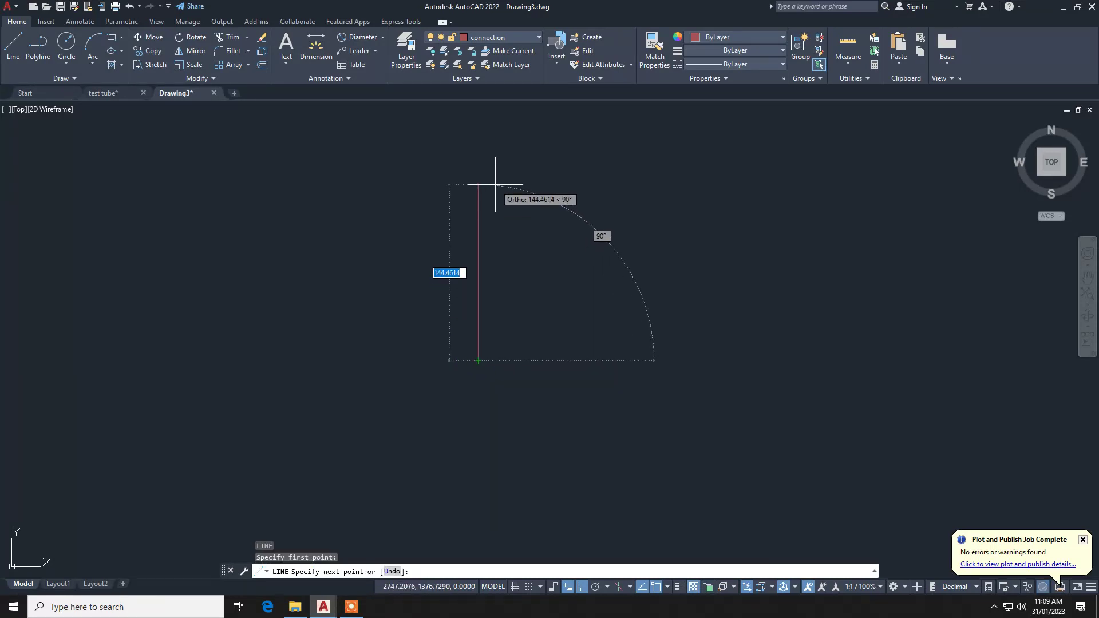
{"action": "type", "text": "130"}
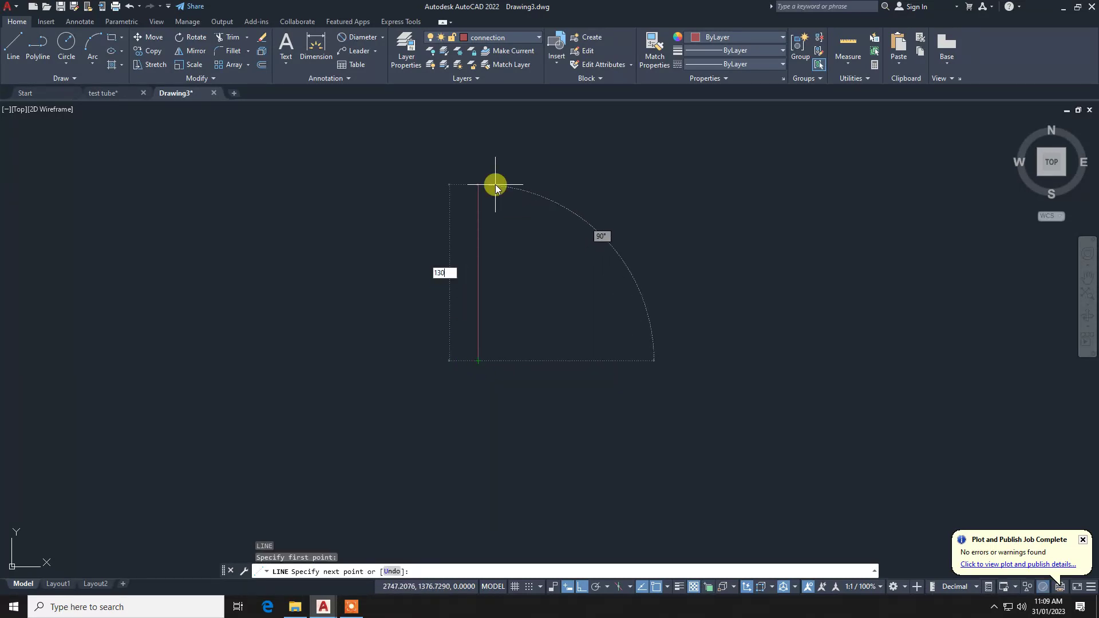
{"action": "key", "text": "Return"}
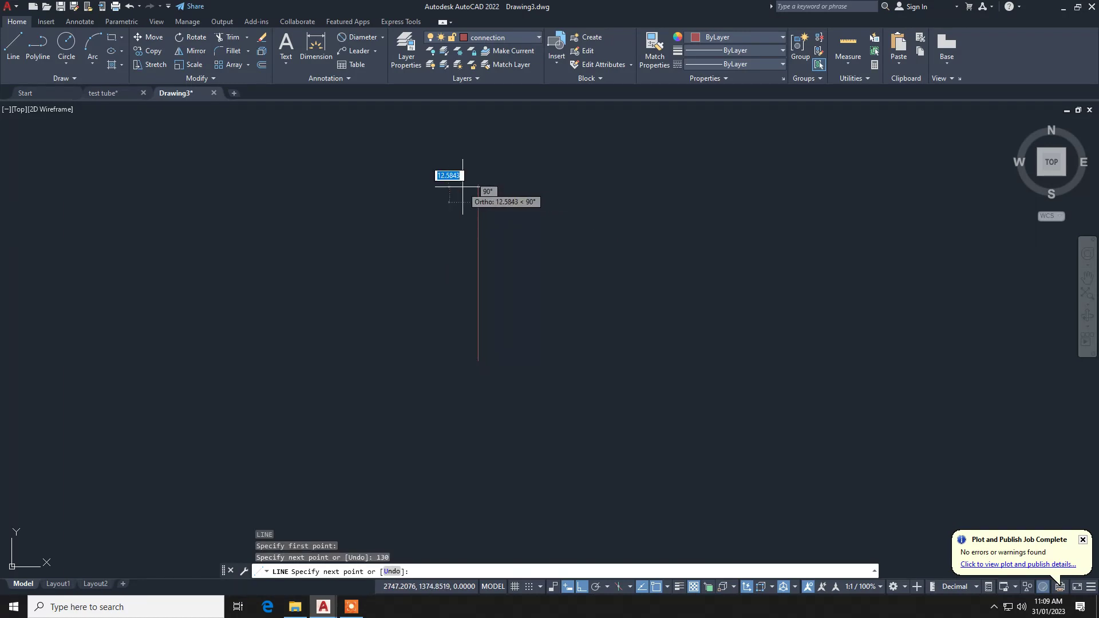
{"action": "type", "text": "20"}
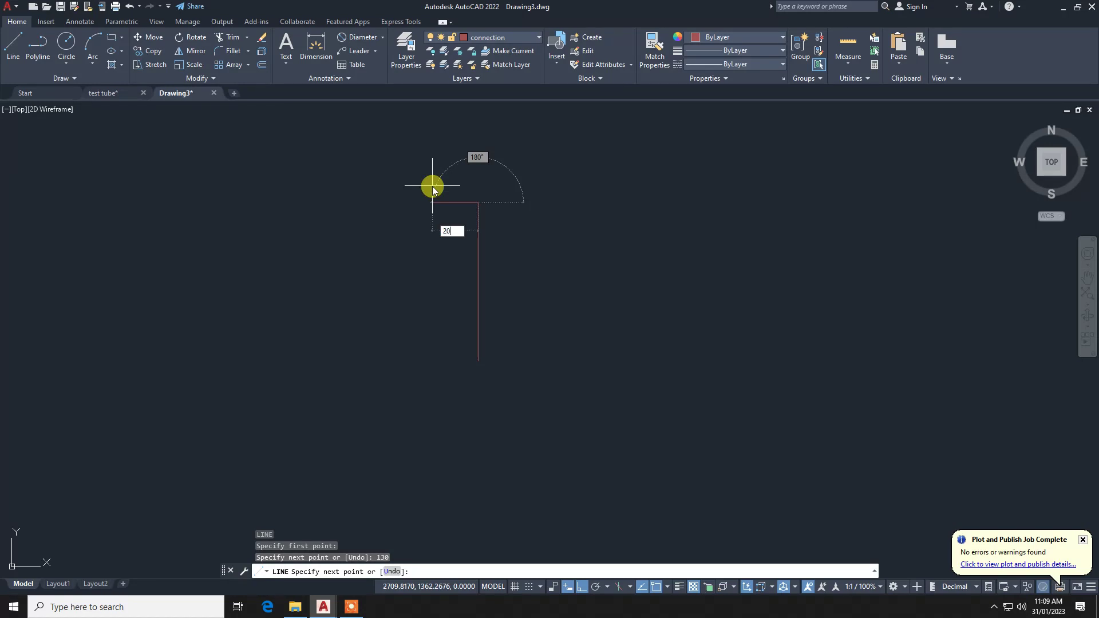
{"action": "key", "text": "Return"}
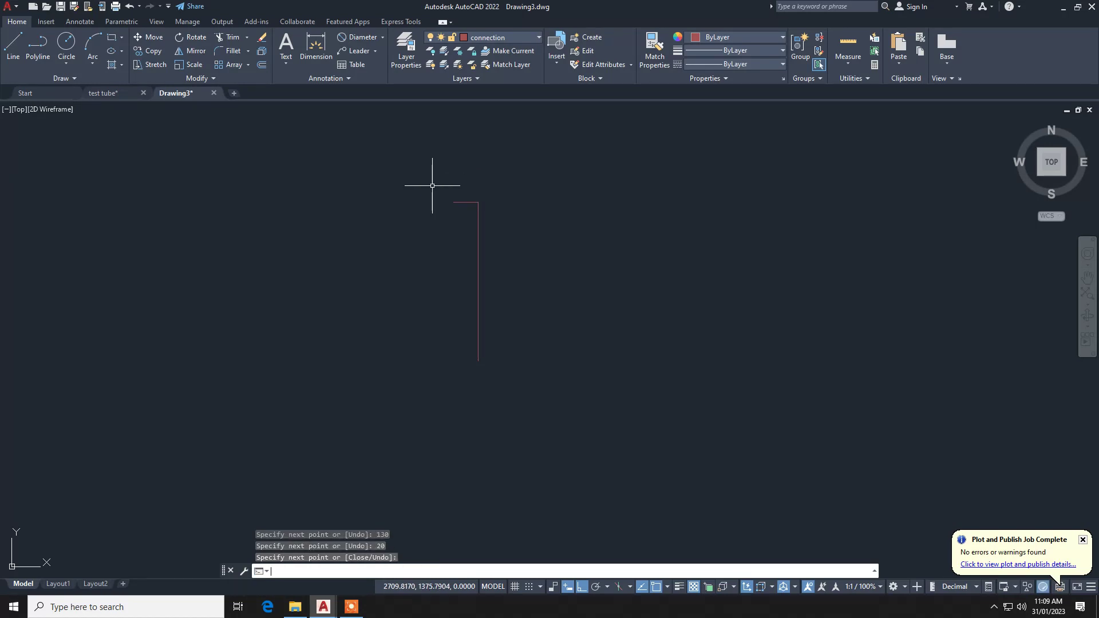
{"action": "key", "text": "Return"}
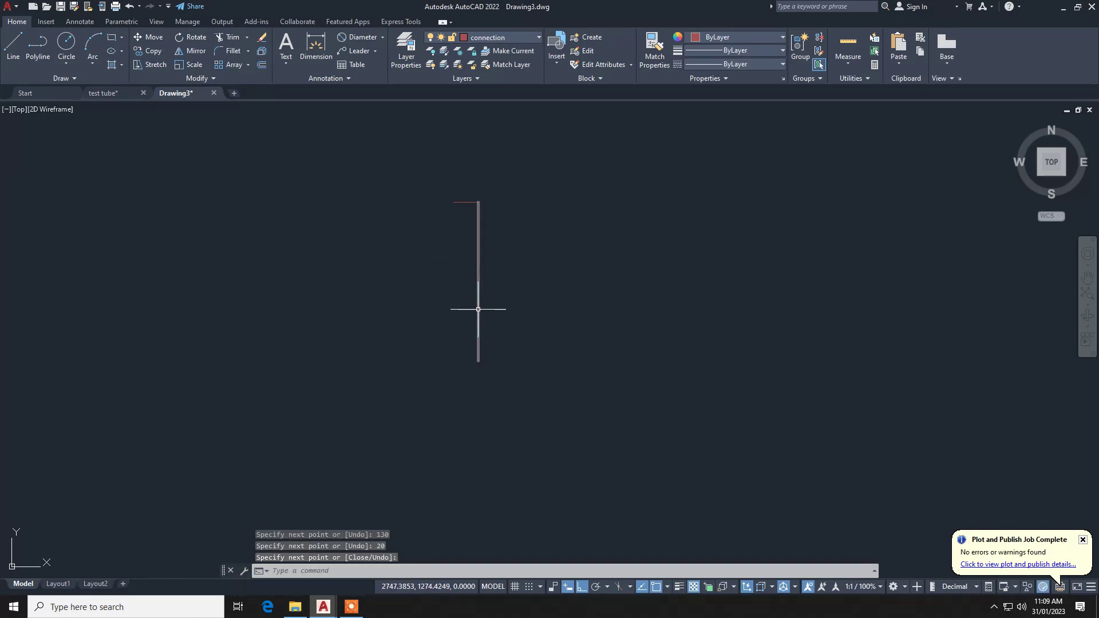
{"action": "key", "text": "Escape"}
Move the 130-unit vertical line to the left, onto the free end of the 20-unit top segment.
{"action": "left_click", "coordinate": [479, 222]}
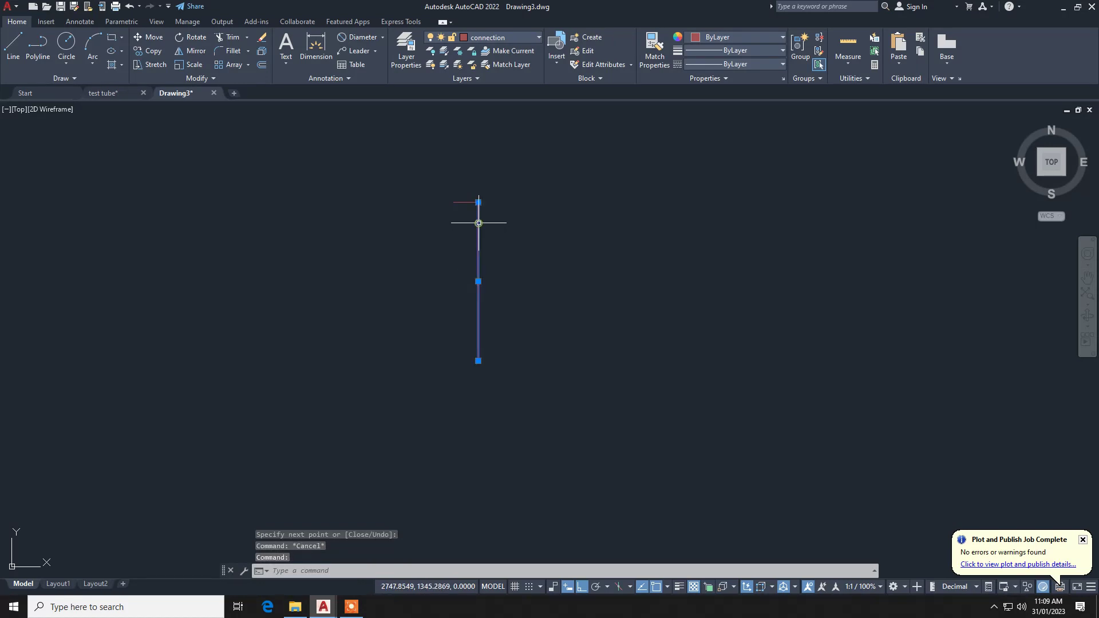
{"action": "key", "text": "Escape"}
{"action": "left_click", "coordinate": [474, 312]}
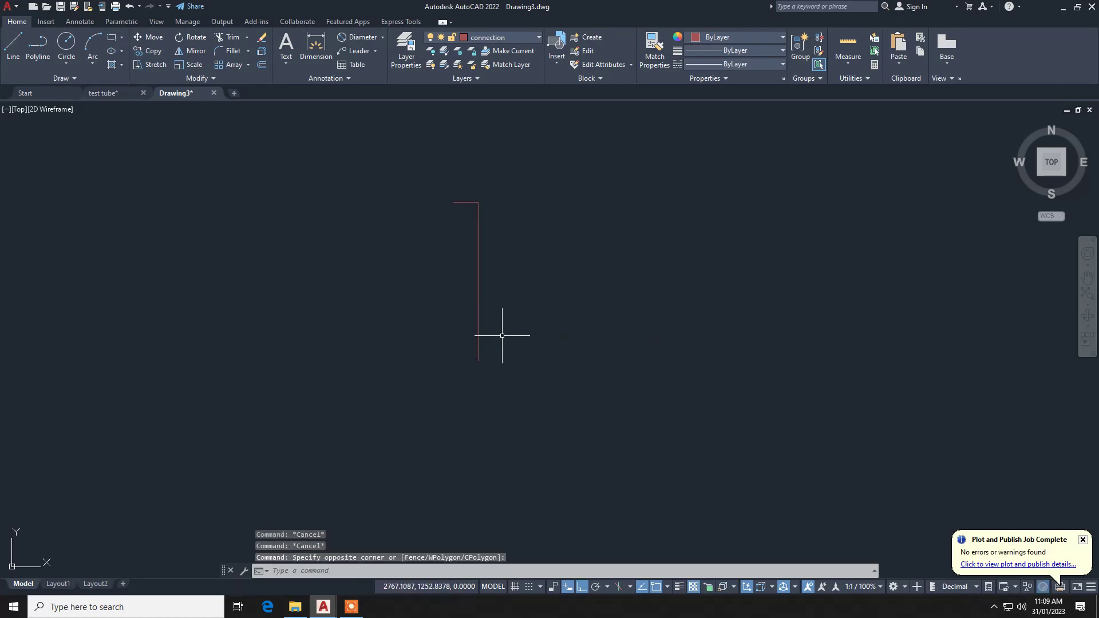
{"action": "key", "text": "Escape"}
{"action": "key", "text": "Escape"}
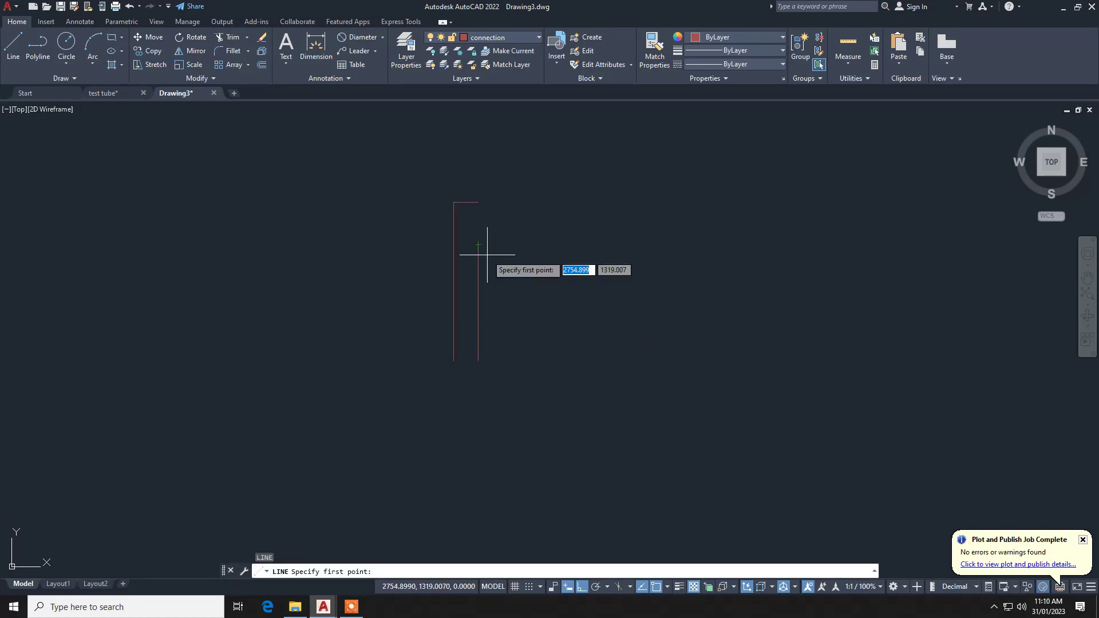
Draw a horizontal line from the upper end of the 95-unit line across to the left vertical line.
{"action": "left_click", "coordinate": [479, 246]}
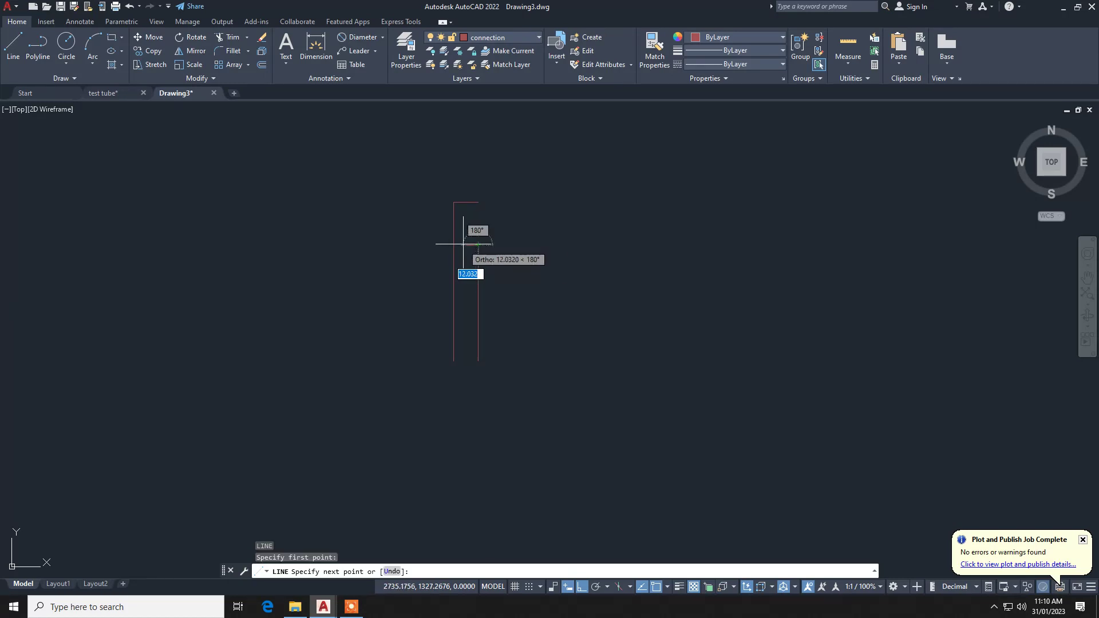
{"action": "key", "text": "Escape"}
{"action": "key", "text": "Escape"}
Mirror the left vertical line about a vertical axis through the midpoint of the lower horizontal line, keeping the source line.
{"action": "left_click", "coordinate": [453, 252]}
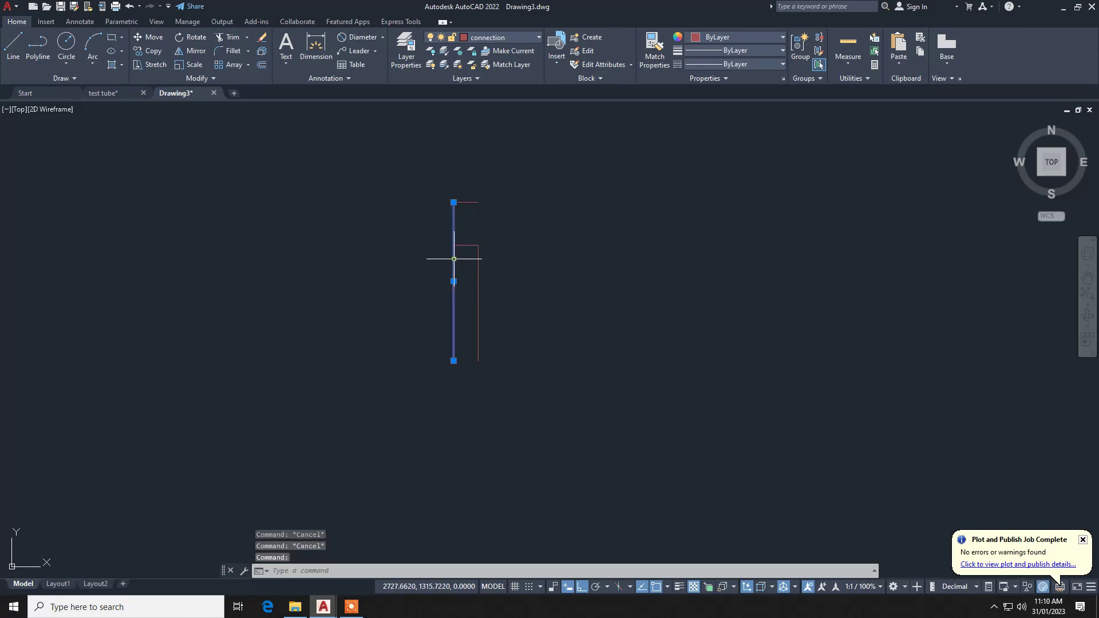
{"action": "type", "text": "mi"}
{"action": "key", "text": "Return"}
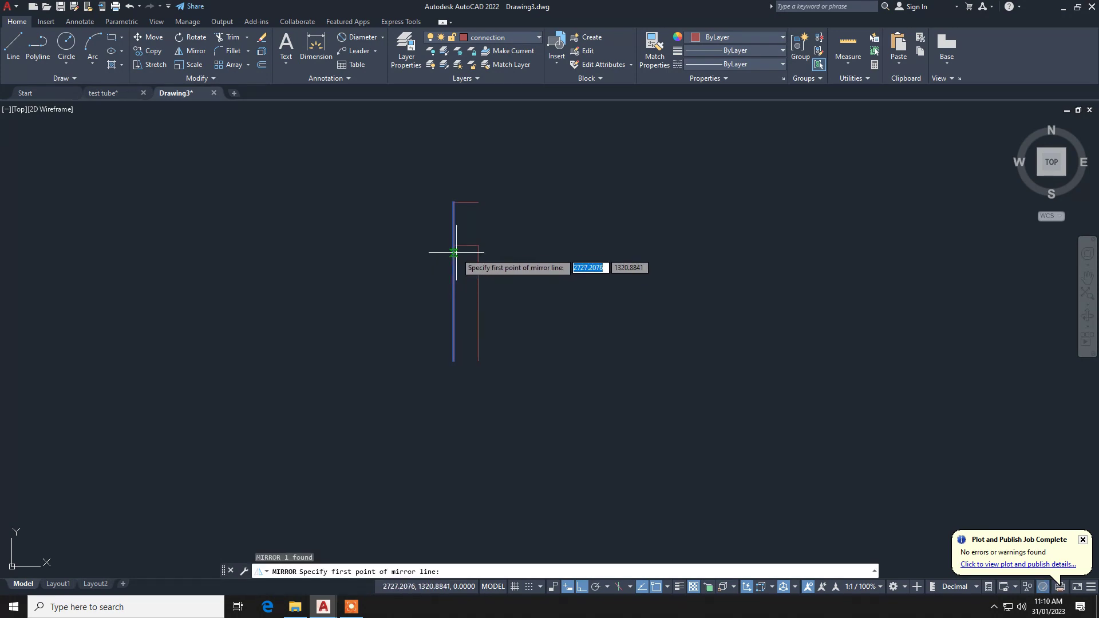
{"action": "left_click", "coordinate": [465, 245]}
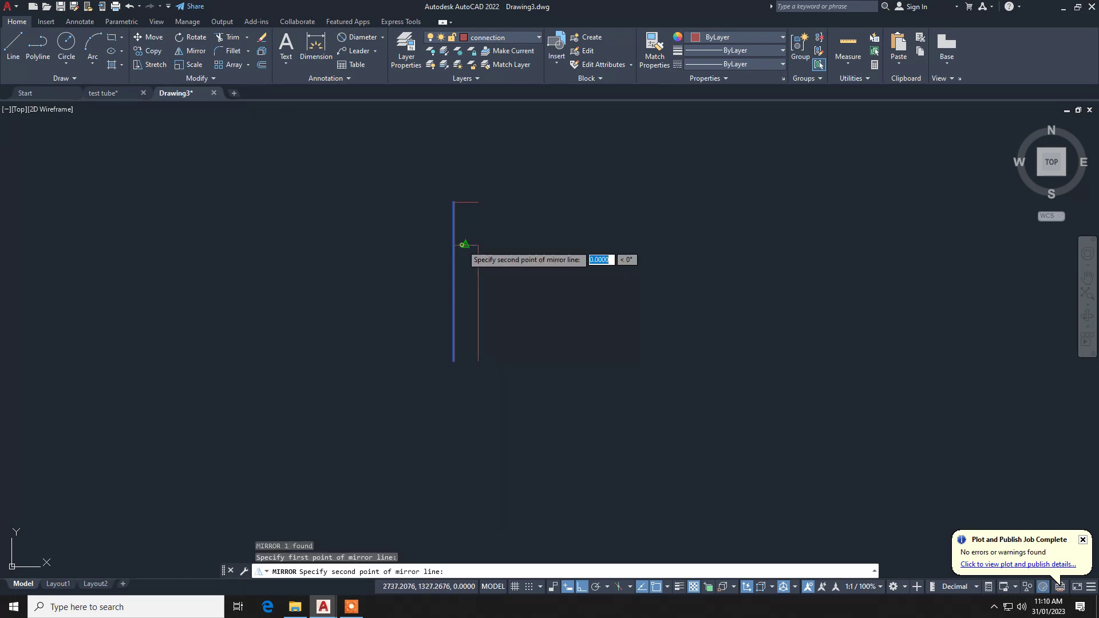
{"action": "left_click", "coordinate": [466, 397]}
{"action": "key", "text": "Return"}
{"action": "key", "text": "Escape"}
{"action": "key", "text": "Escape"}
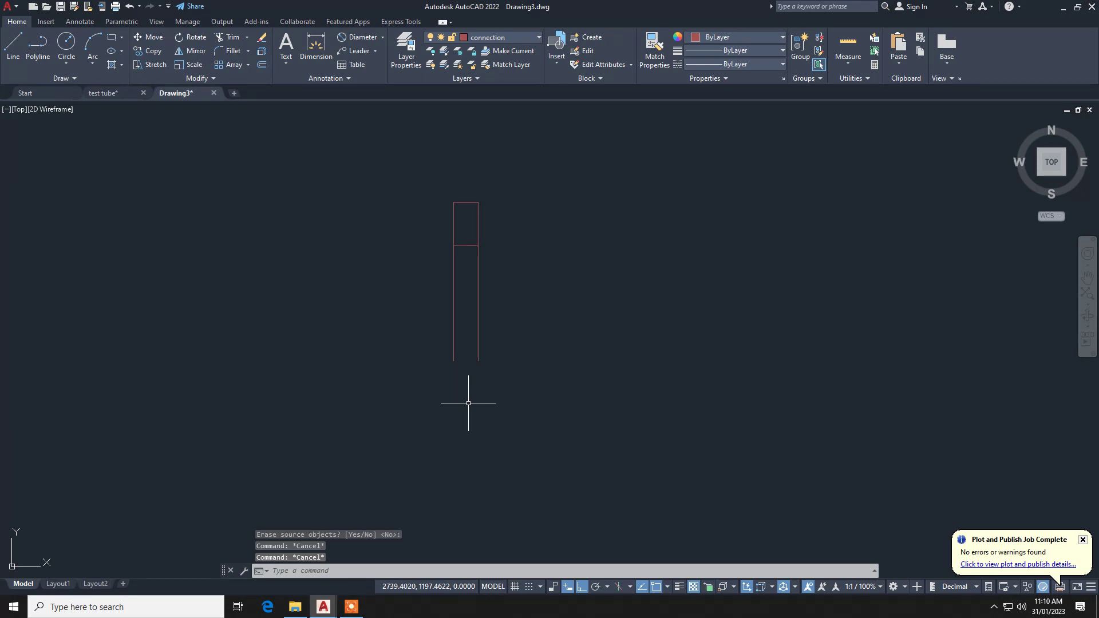
Draw a vertical centerline from the midpoint of the lower horizontal line down to the level of the side lines' lower ends.
{"action": "type", "text": "l"}
{"action": "key", "text": "Return"}
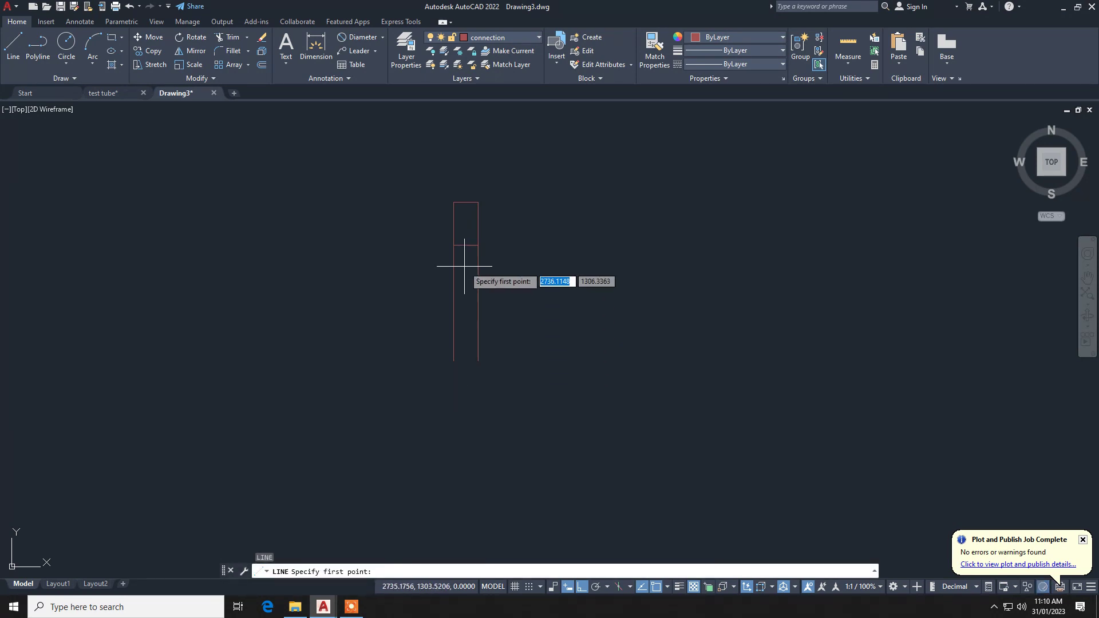
{"action": "left_click", "coordinate": [466, 245]}
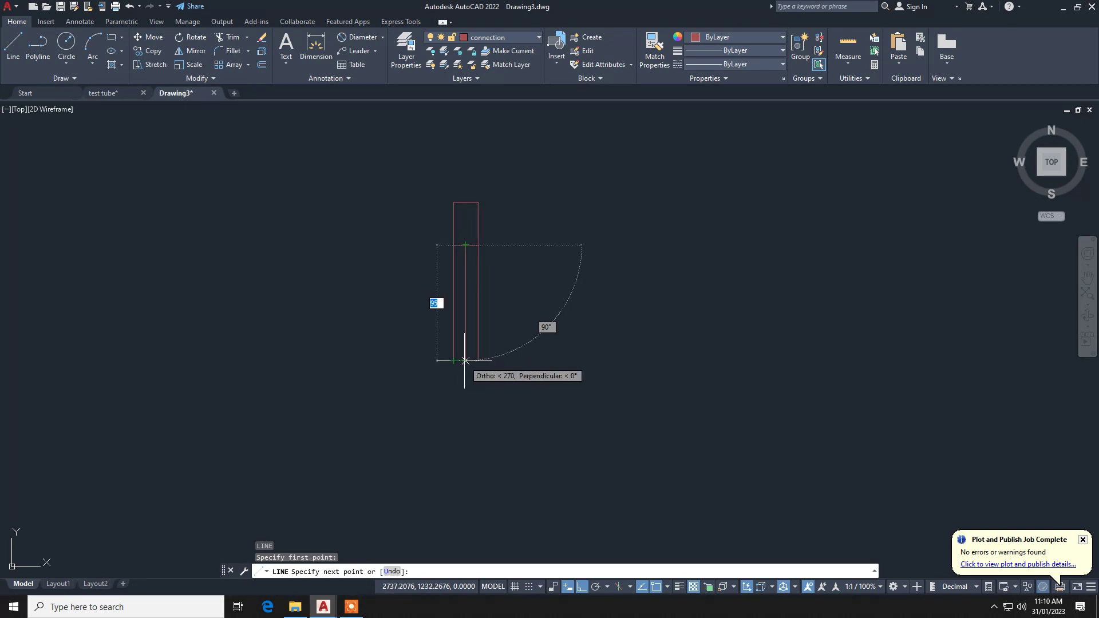
{"action": "left_click", "coordinate": [466, 361]}
{"action": "key", "text": "Return"}
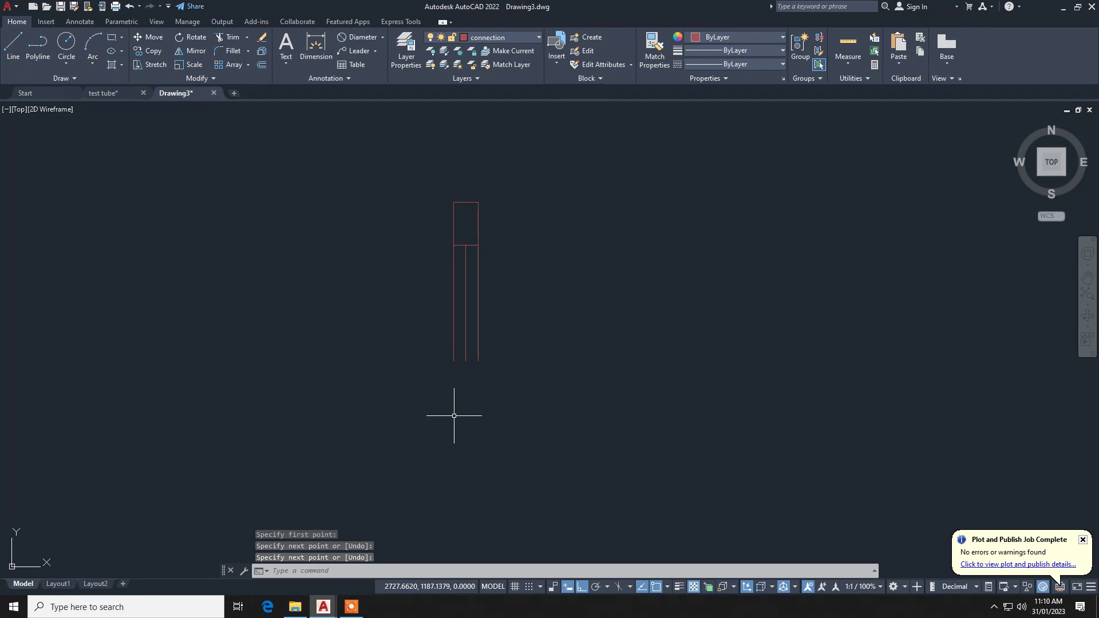
{"action": "left_click", "coordinate": [454, 415]}
{"action": "key", "text": "Delete"}
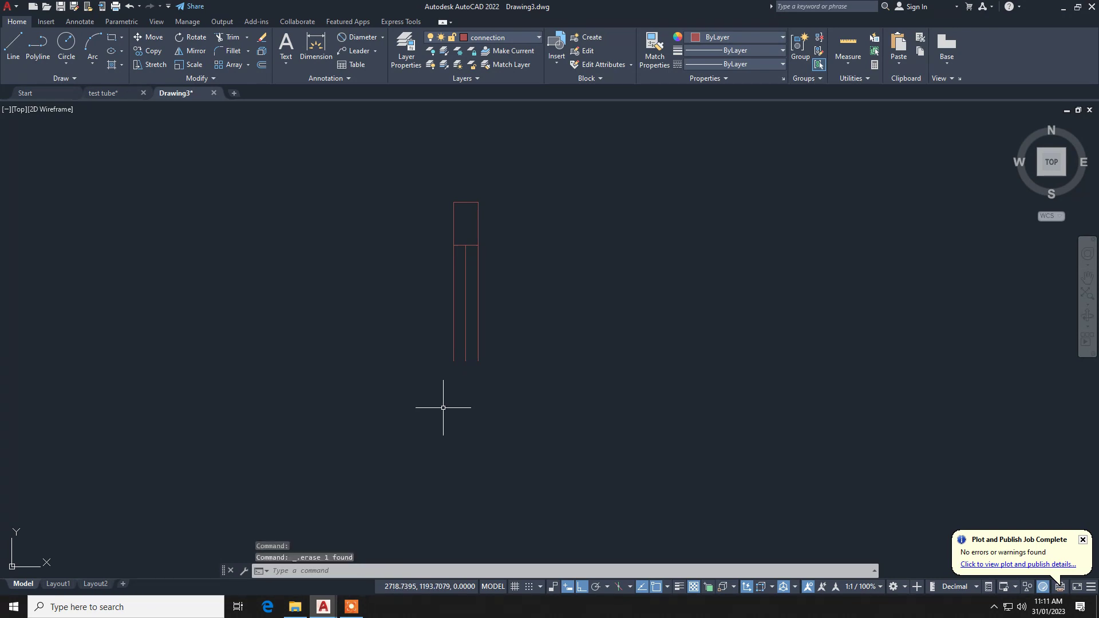
Draw a circle with a diameter of 56, centered on the lower end of the centerline.
{"action": "type", "text": "c"}
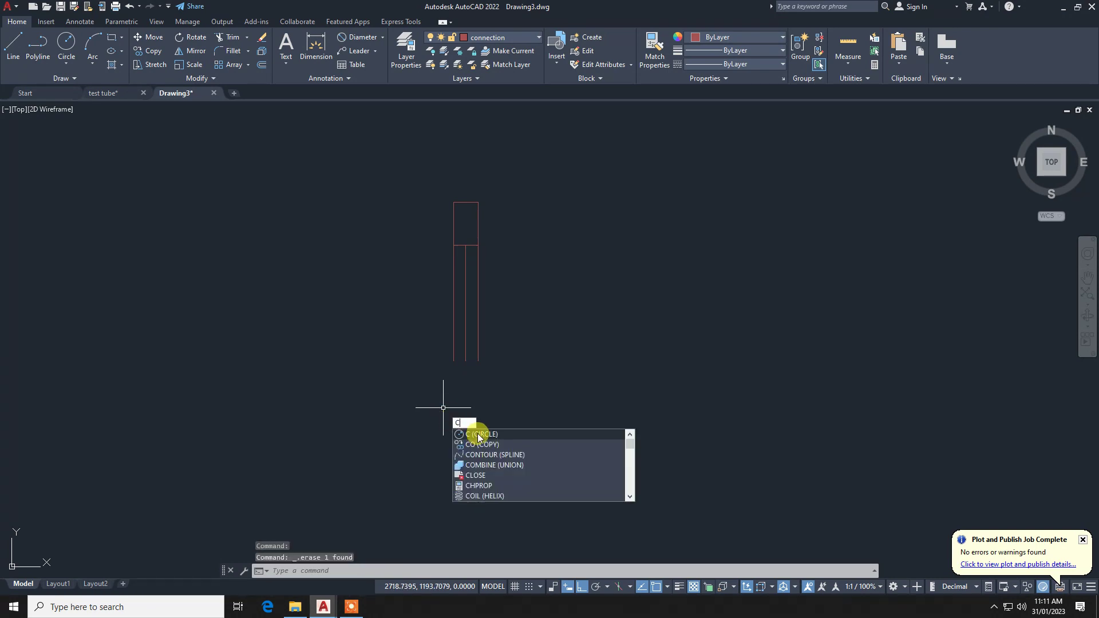
{"action": "key", "text": "Return"}
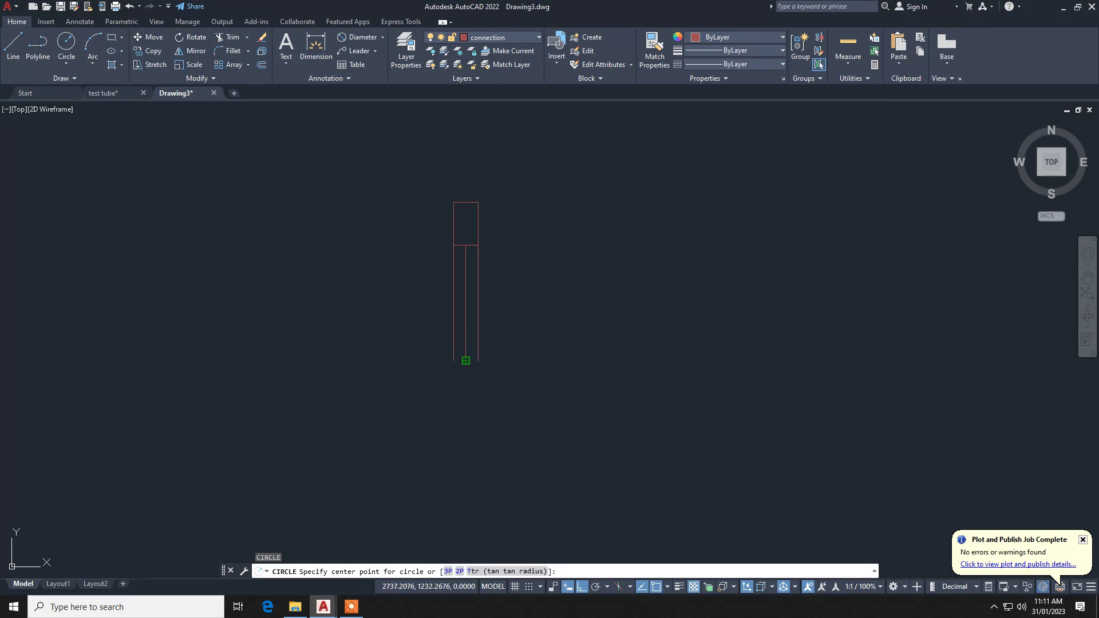
{"action": "left_click", "coordinate": [466, 360]}
{"action": "left_click", "coordinate": [432, 571]}
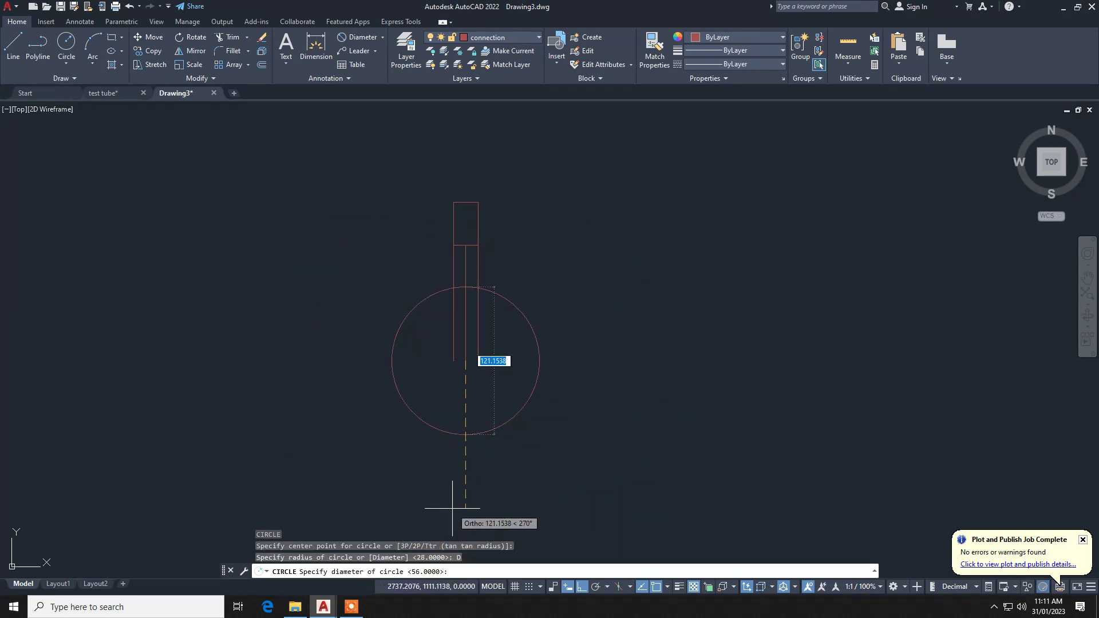
{"action": "type", "text": "56"}
{"action": "key", "text": "Return"}
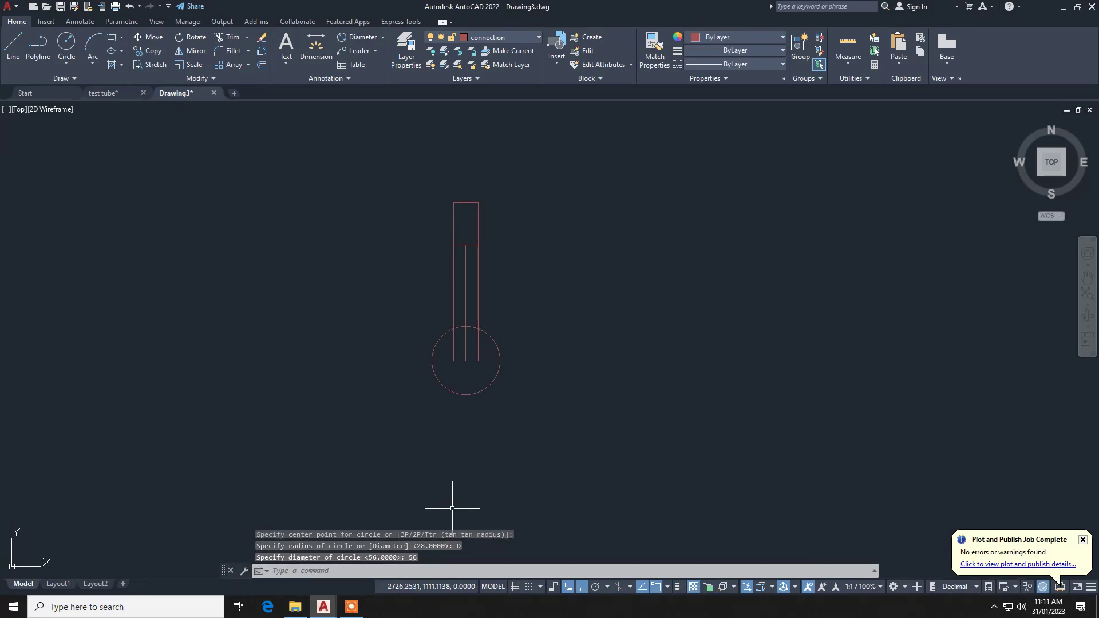
Offset the 56-diameter circle outward by 10, and offset the resulting circle outward by another 10.
{"action": "type", "text": "o"}
{"action": "key", "text": "Return"}
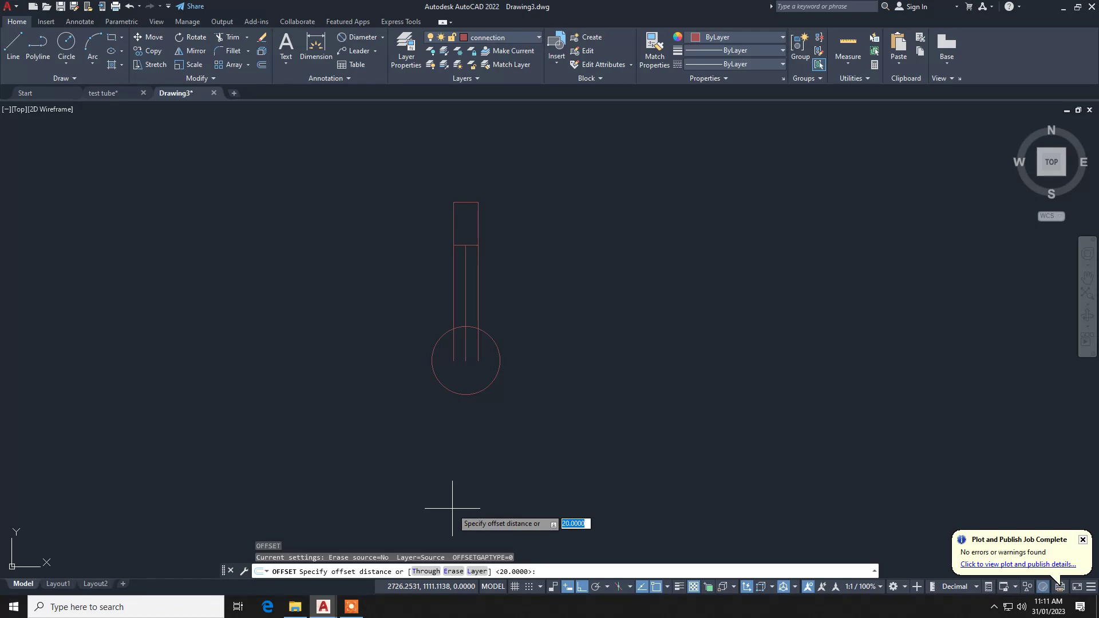
{"action": "type", "text": "10"}
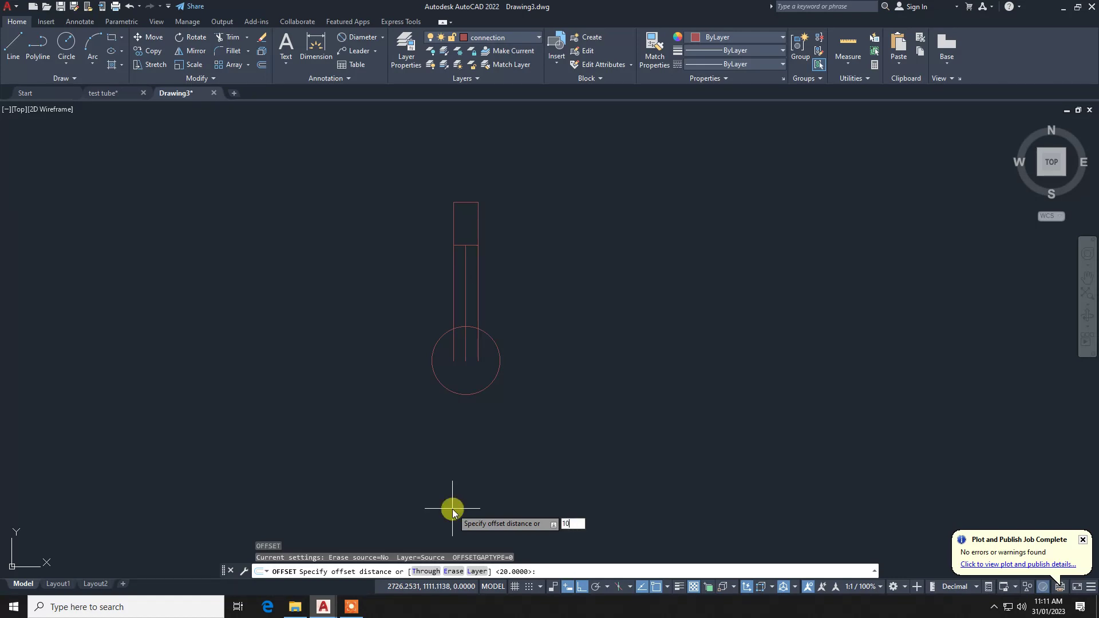
{"action": "key", "text": "Return"}
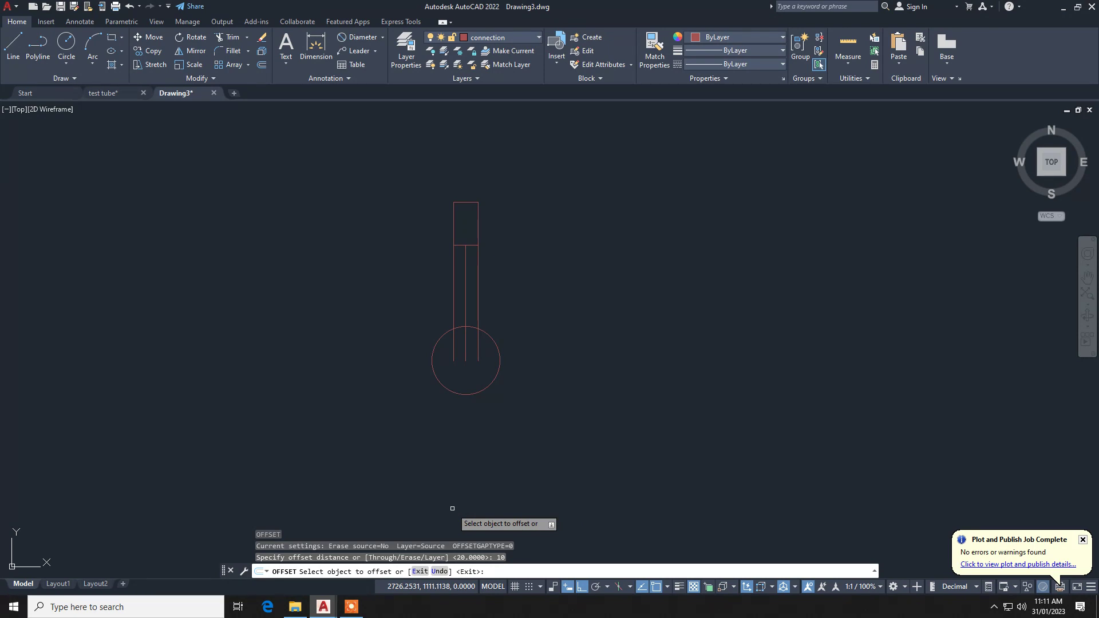
{"action": "left_click", "coordinate": [484, 390]}
{"action": "left_click", "coordinate": [494, 412]}
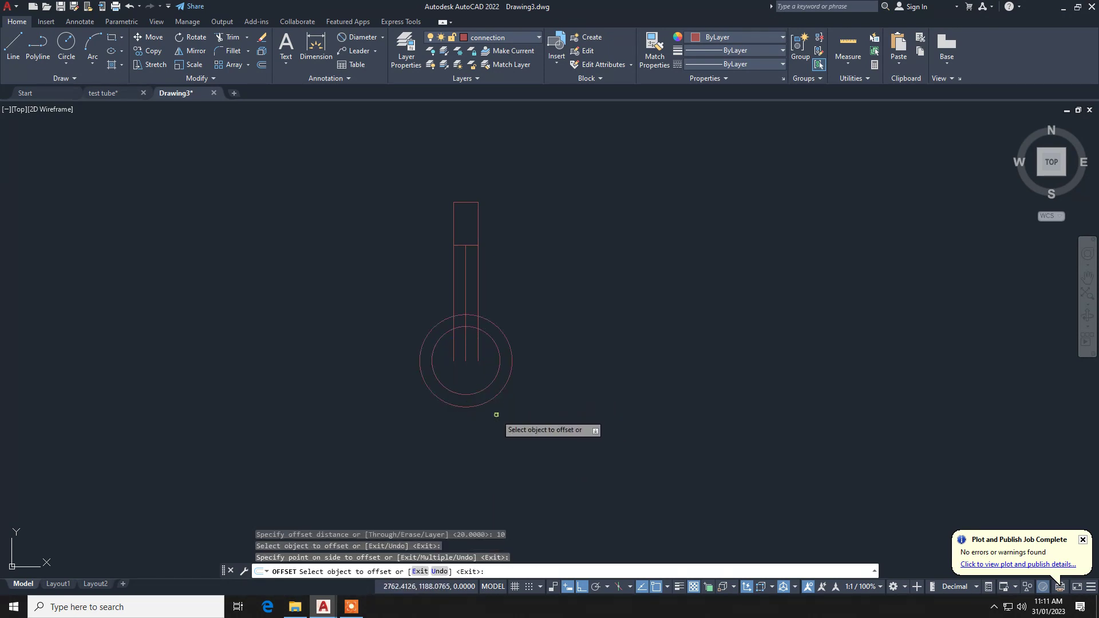
{"action": "left_click", "coordinate": [487, 388]}
{"action": "left_click", "coordinate": [493, 413]}
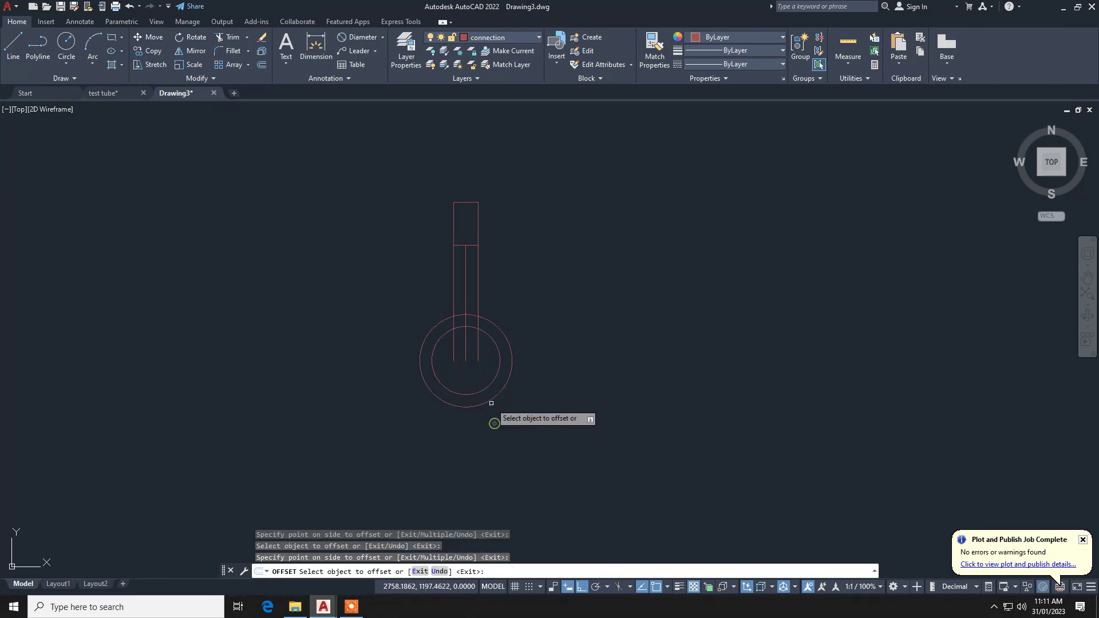
{"action": "left_click", "coordinate": [490, 400]}
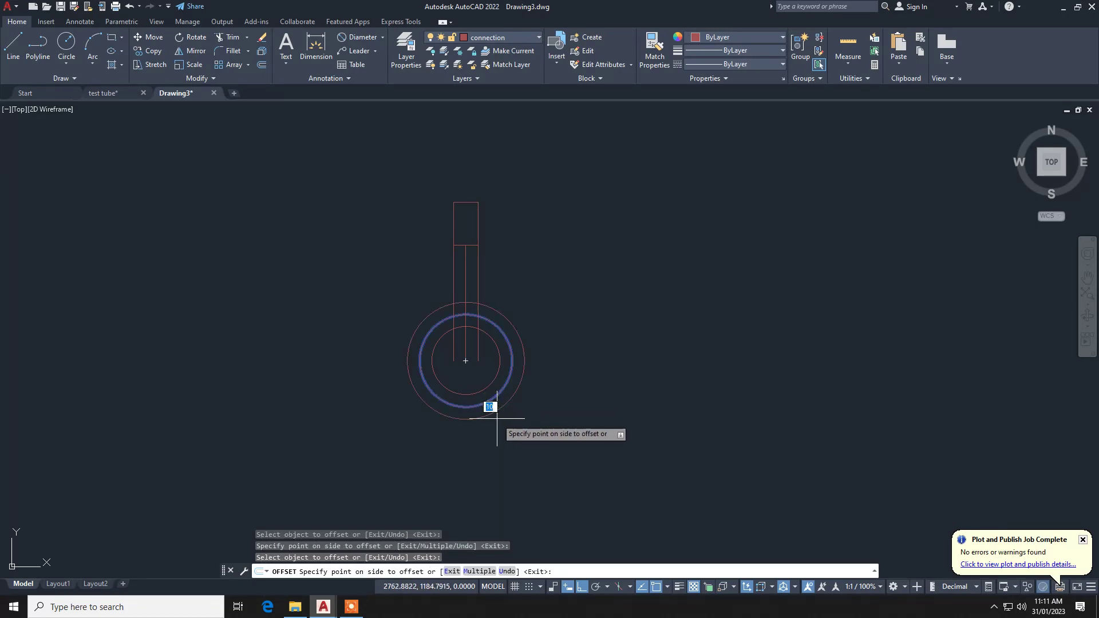
{"action": "left_click", "coordinate": [497, 419]}
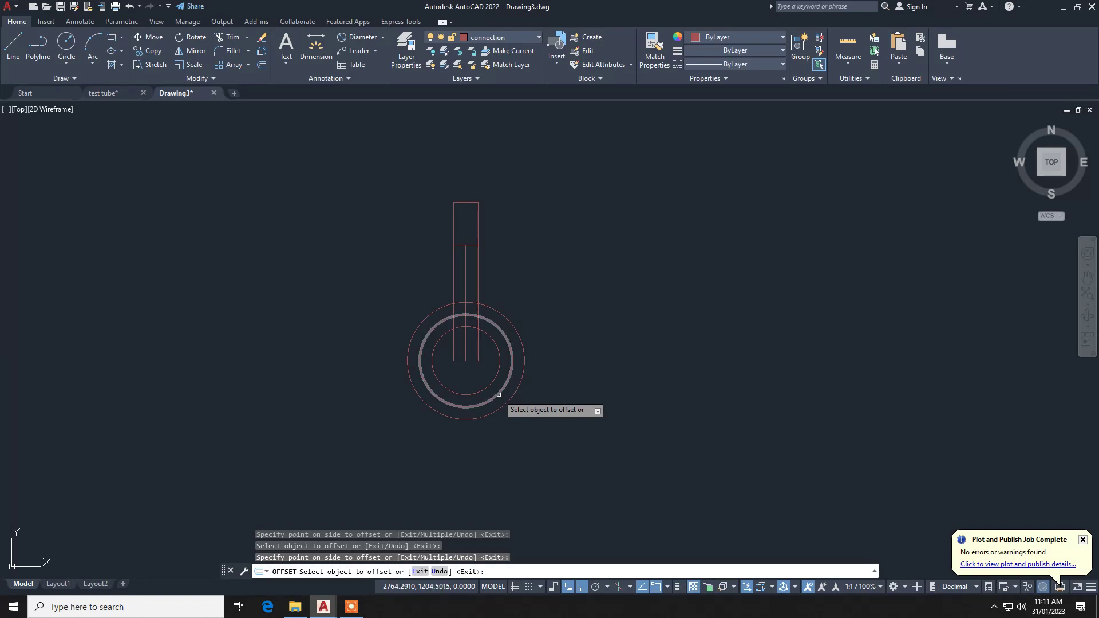
{"action": "key", "text": "Escape"}
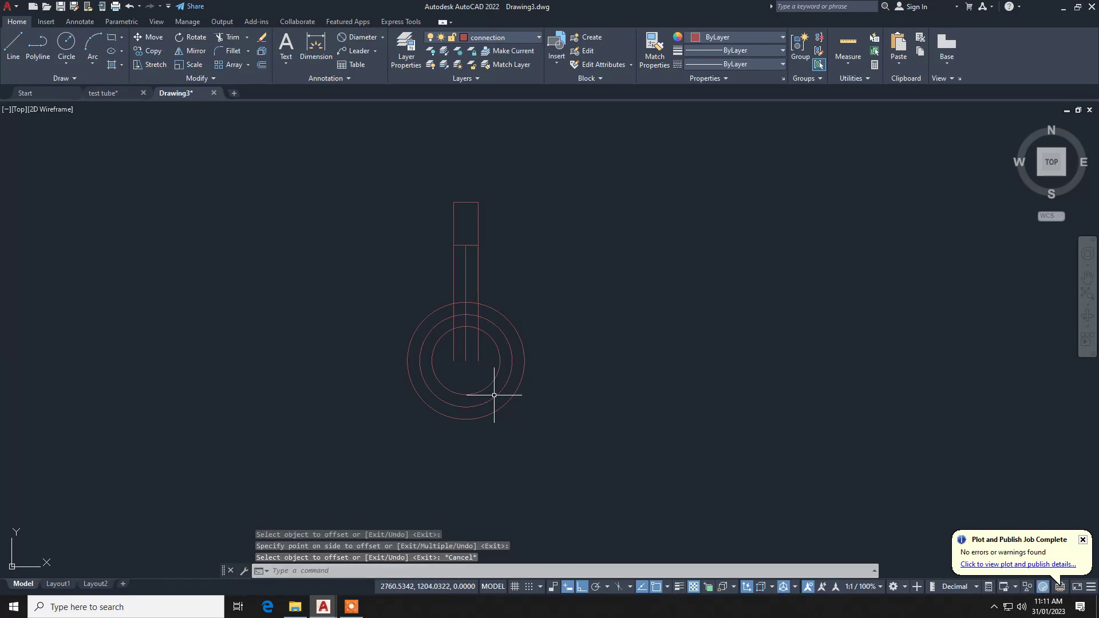
Hide one of the overlapping middle circles with Hide Objects and erase its duplicate.
{"action": "left_click", "coordinate": [495, 396]}
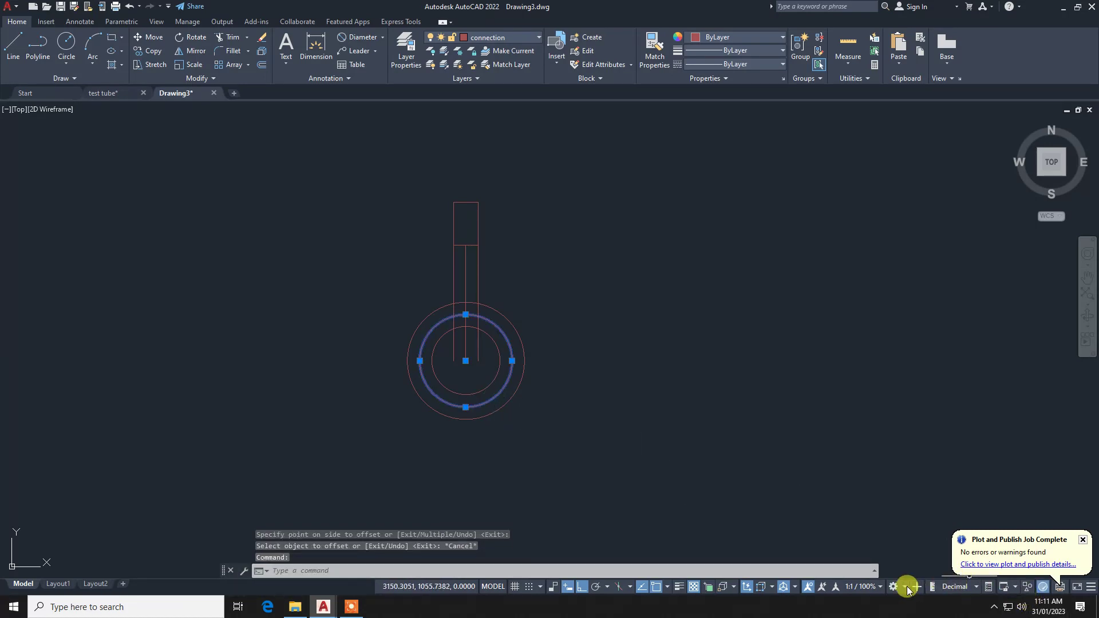
{"action": "left_click", "coordinate": [1041, 589]}
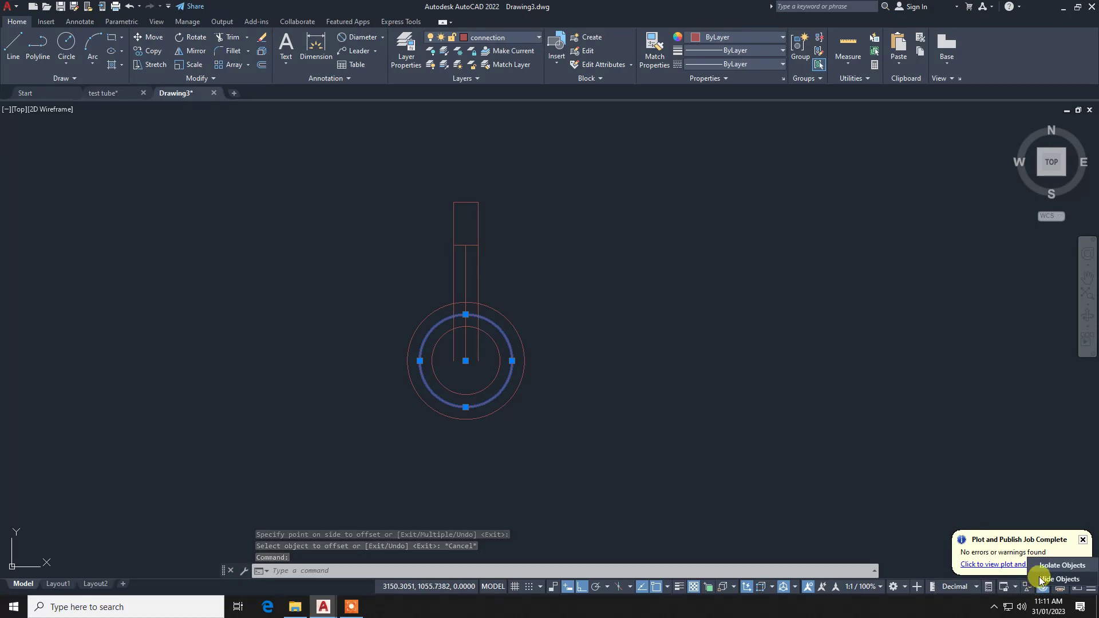
{"action": "left_click", "coordinate": [1051, 579]}
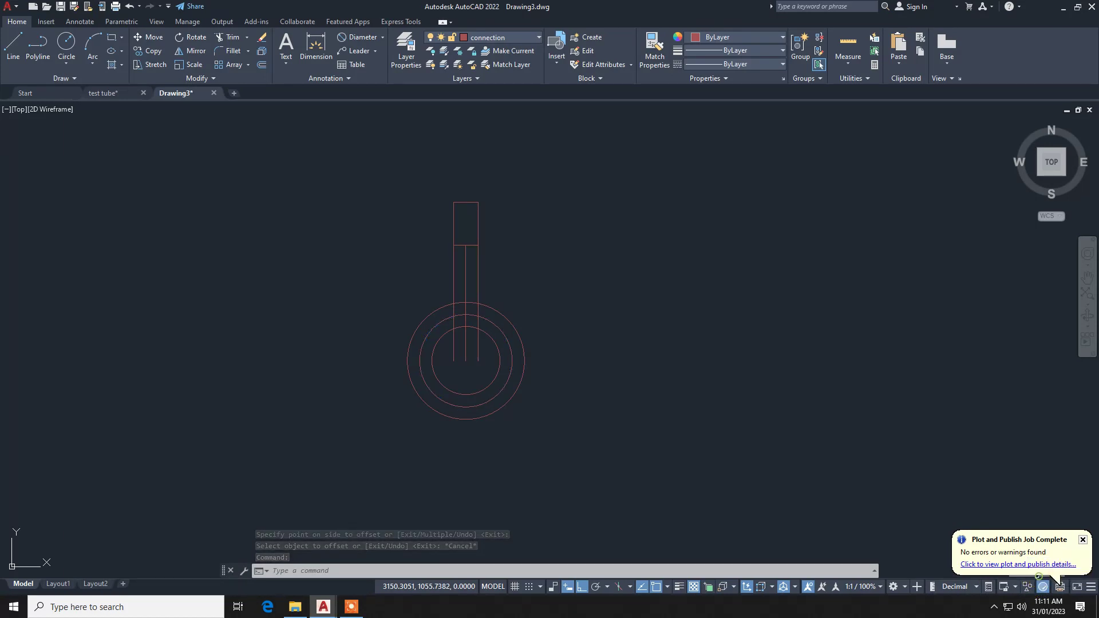
{"action": "left_click", "coordinate": [474, 408]}
{"action": "key", "text": "Delete"}
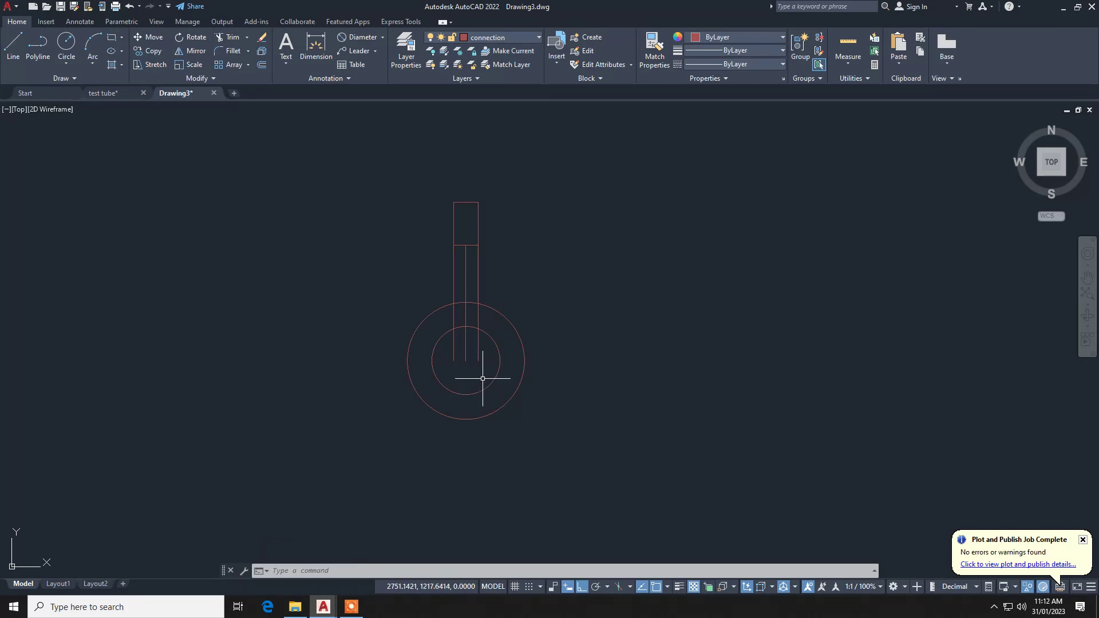
Fillet the right vertical line with the outer circle on its upper right side, using a radius of 28.
{"action": "type", "text": "f"}
{"action": "key", "text": "Return"}
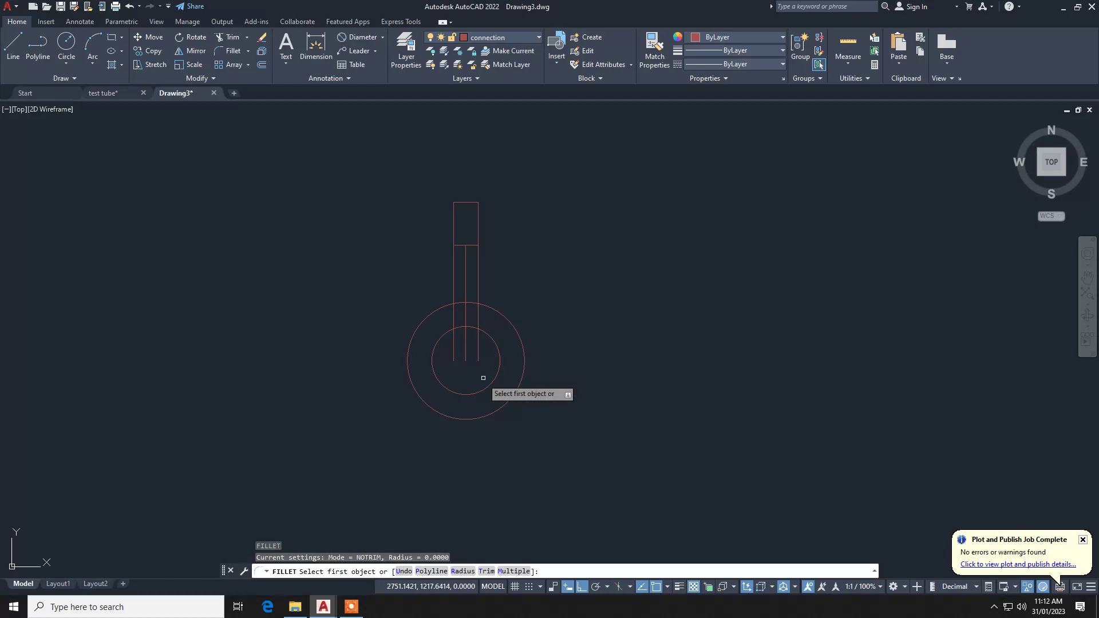
{"action": "left_click", "coordinate": [479, 284]}
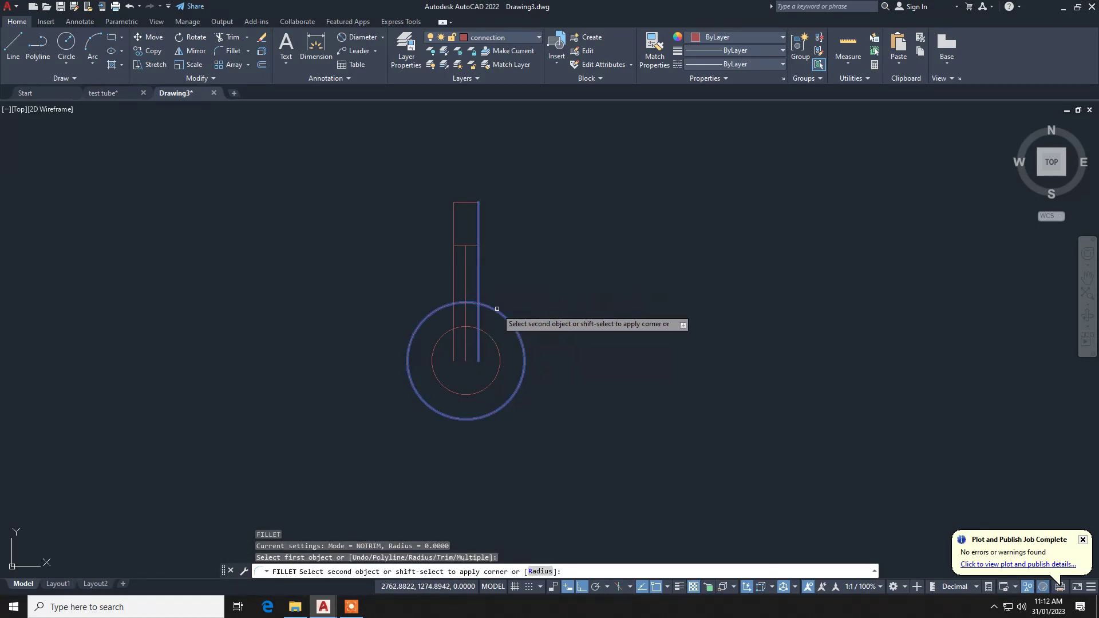
{"action": "left_click", "coordinate": [540, 572]}
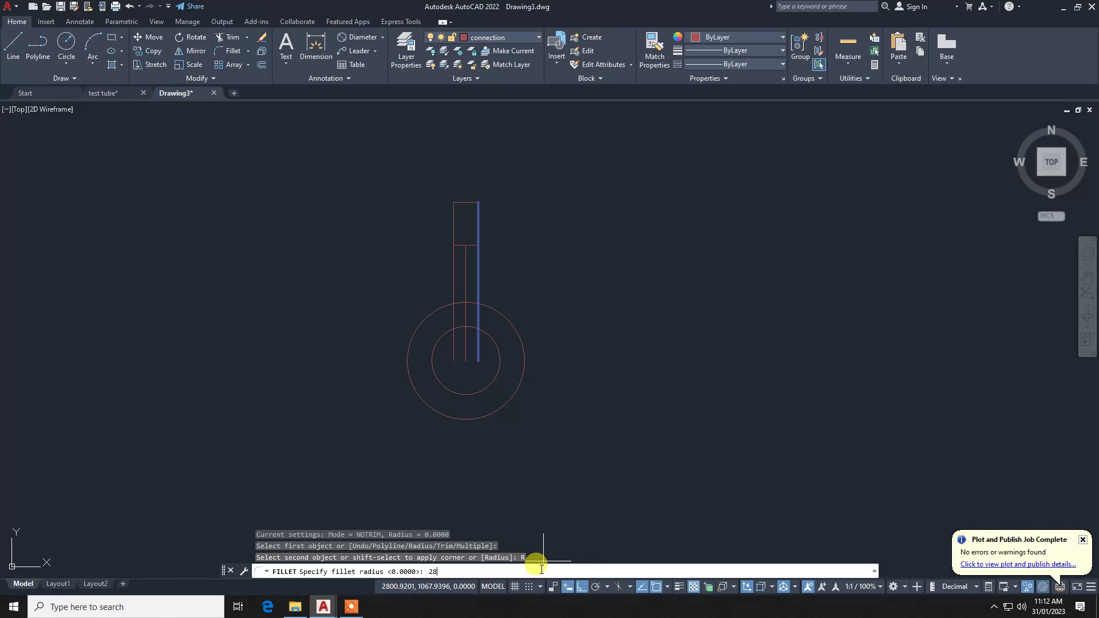
{"action": "key", "text": "Return"}
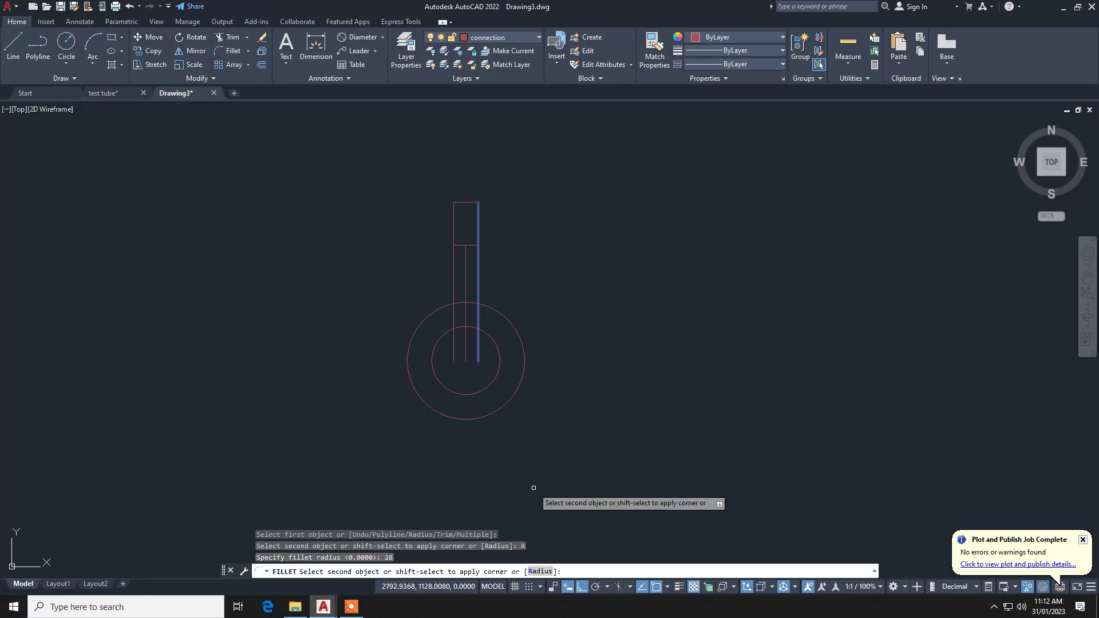
{"action": "left_click", "coordinate": [499, 312]}
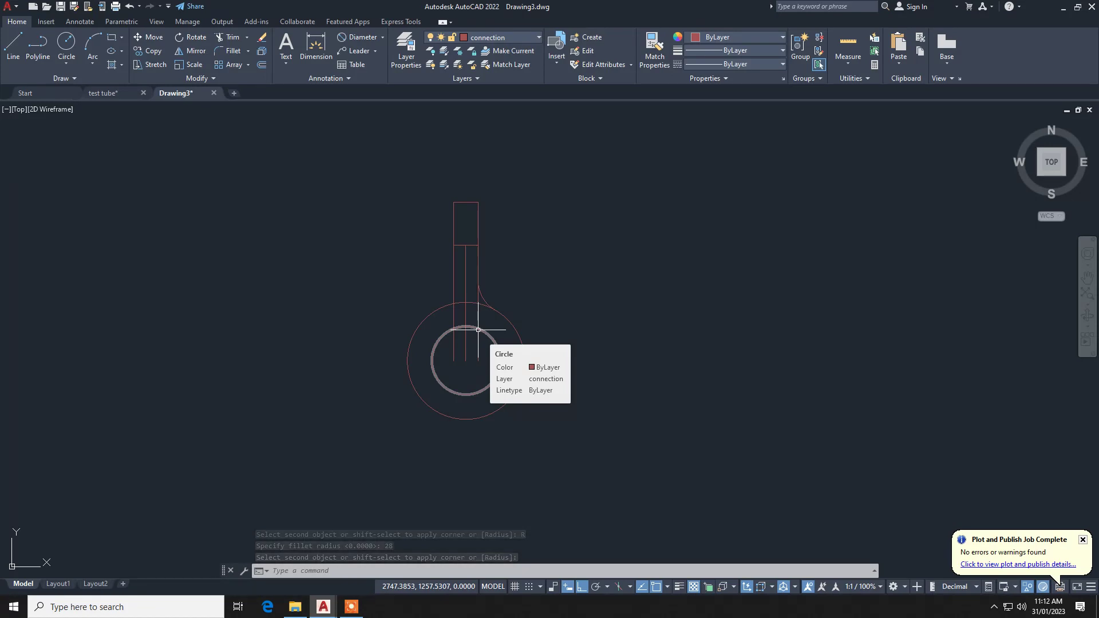
Fillet the left vertical line with the inner circle on its upper right side, using the 28 radius.
{"action": "key", "text": "Return"}
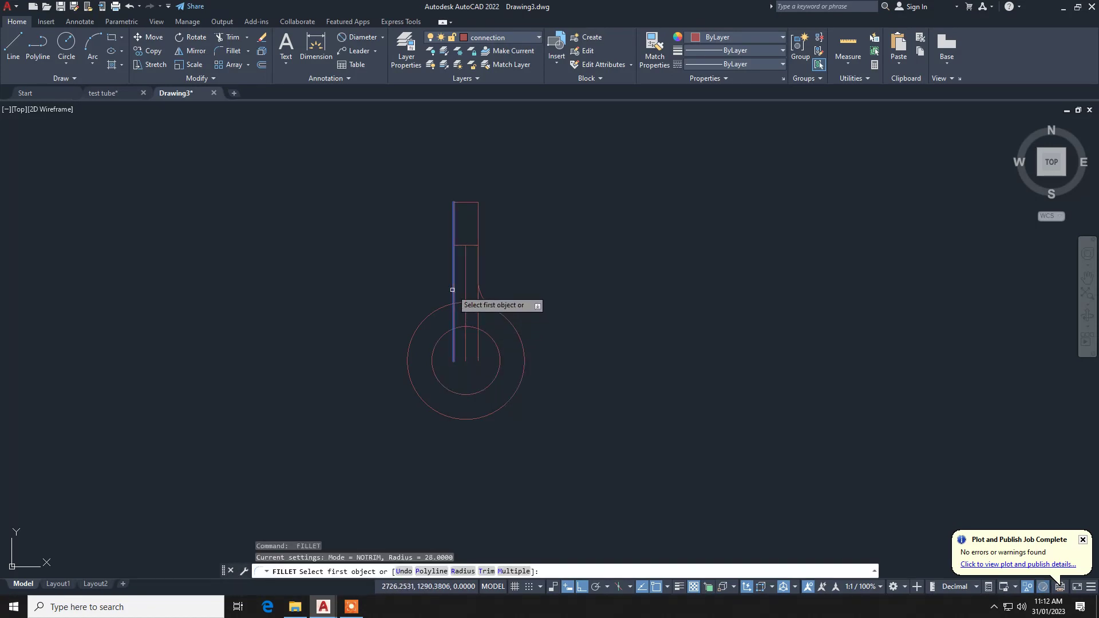
{"action": "left_click", "coordinate": [452, 290]}
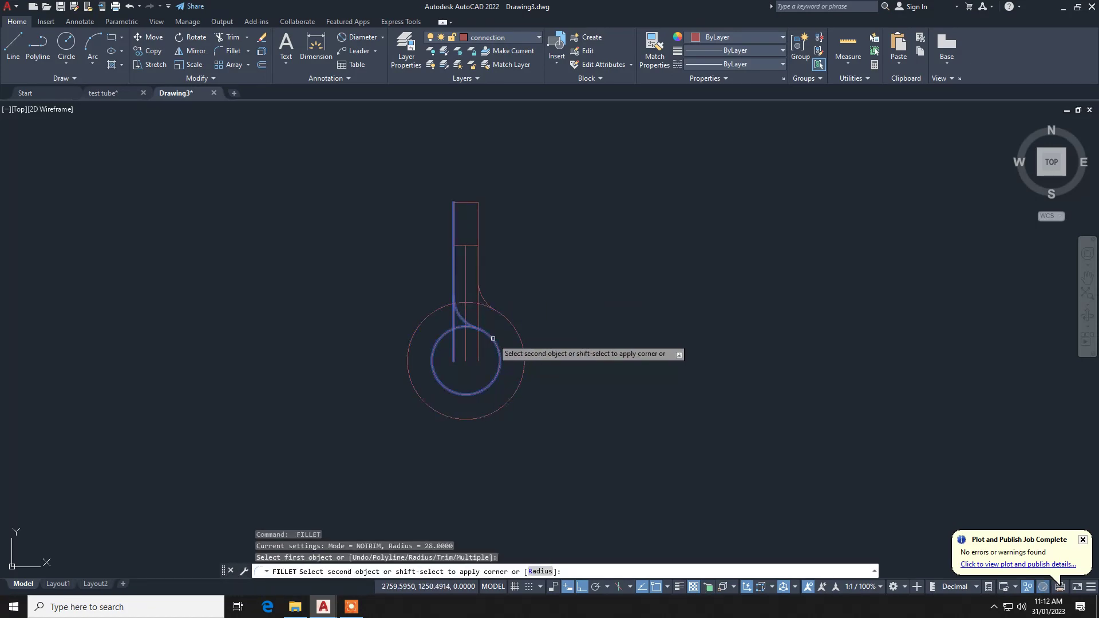
{"action": "left_click", "coordinate": [493, 338]}
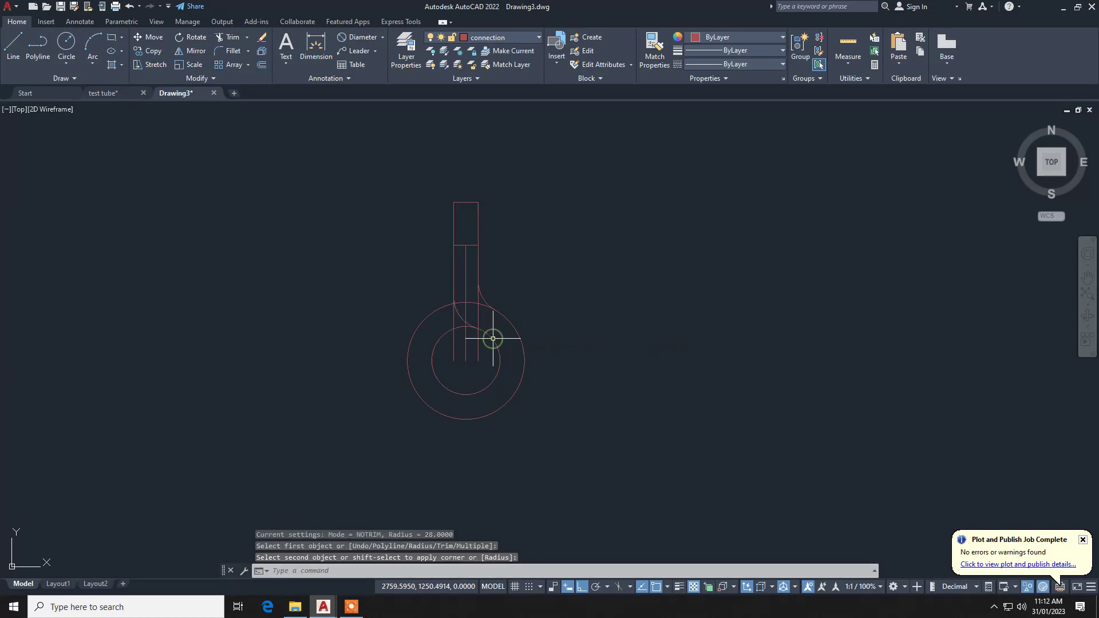
Trim away the portions of the three vertical neck lines that lie between the outer and inner circles.
{"action": "scroll", "coordinate": [483, 334], "scroll_direction": "up", "scroll_amount": 4}
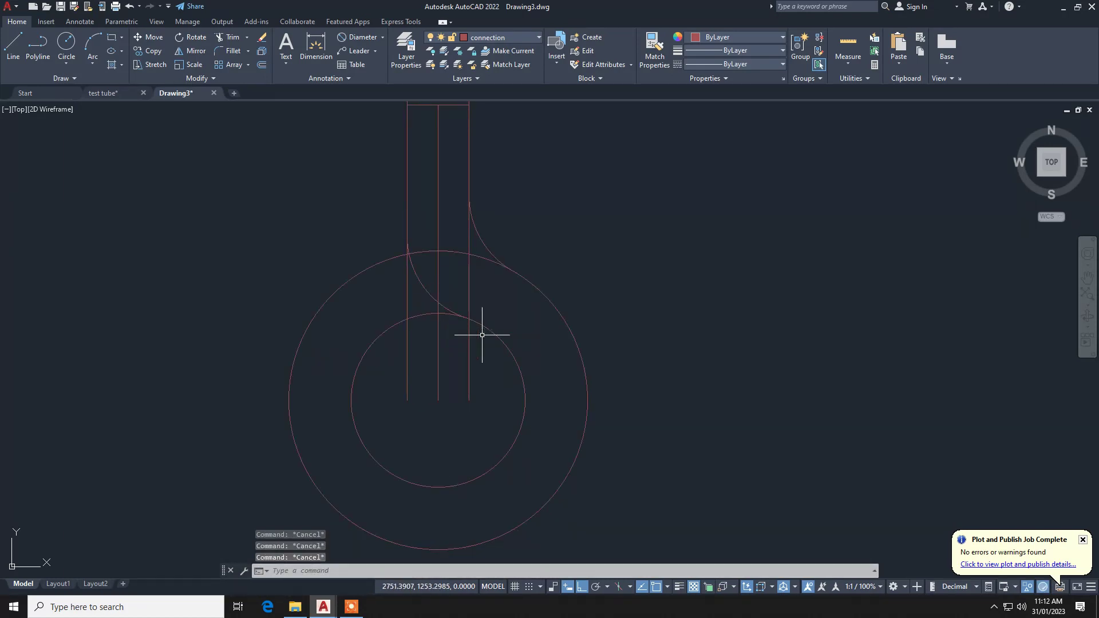
{"action": "type", "text": "tr"}
{"action": "key", "text": "Return"}
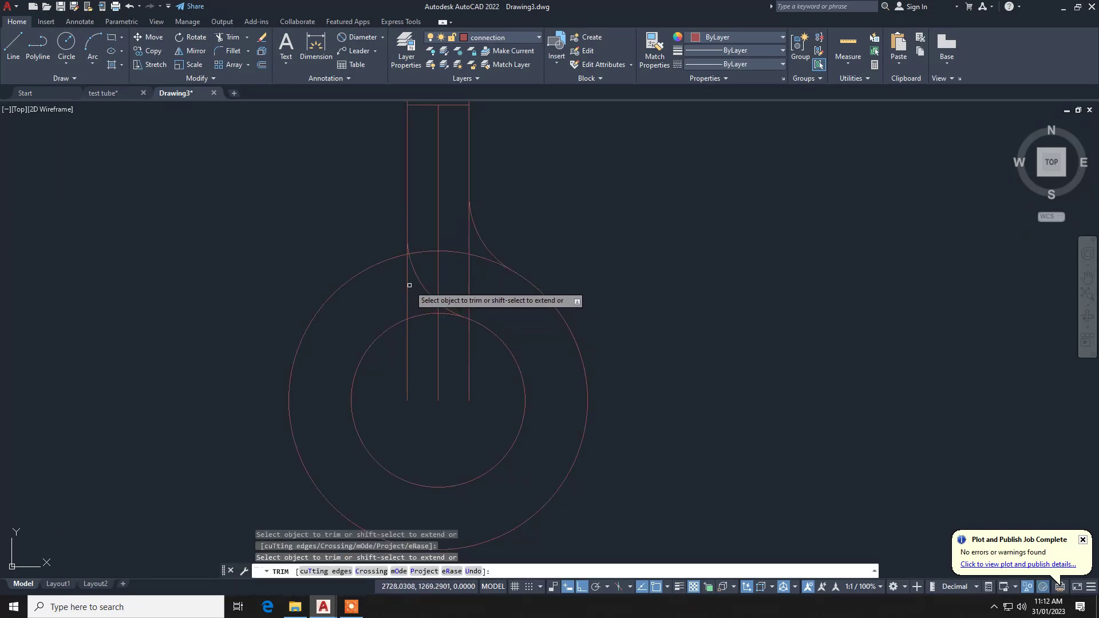
{"action": "left_click", "coordinate": [407, 280]}
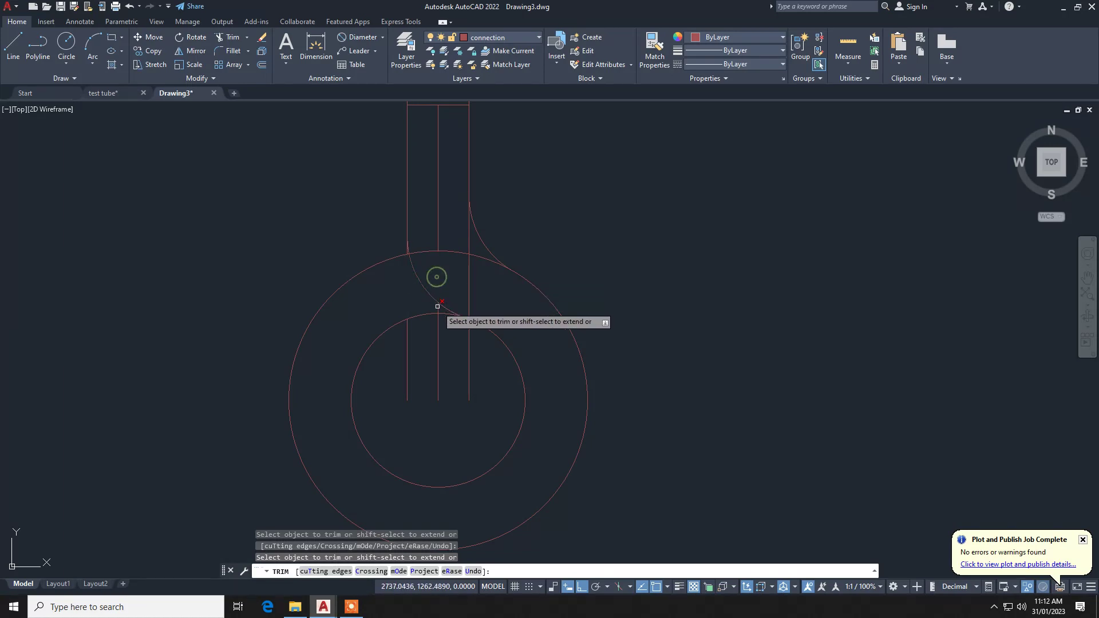
{"action": "scroll", "coordinate": [436, 276], "scroll_direction": "up", "scroll_amount": 3}
{"action": "scroll", "coordinate": [437, 311], "scroll_direction": "down", "scroll_amount": 3}
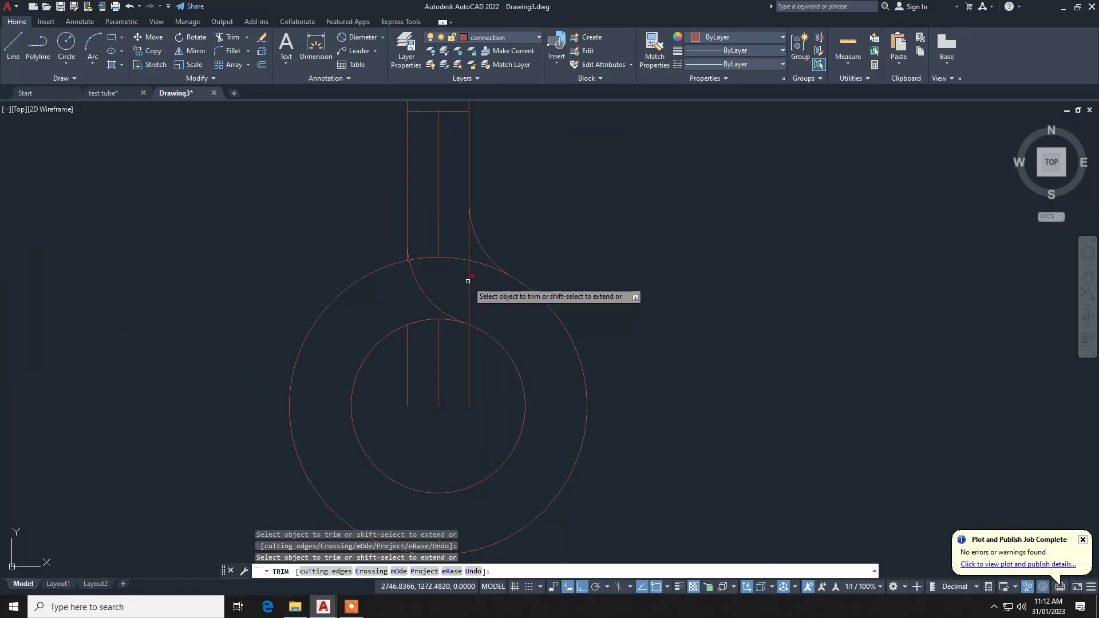
{"action": "left_click", "coordinate": [469, 281]}
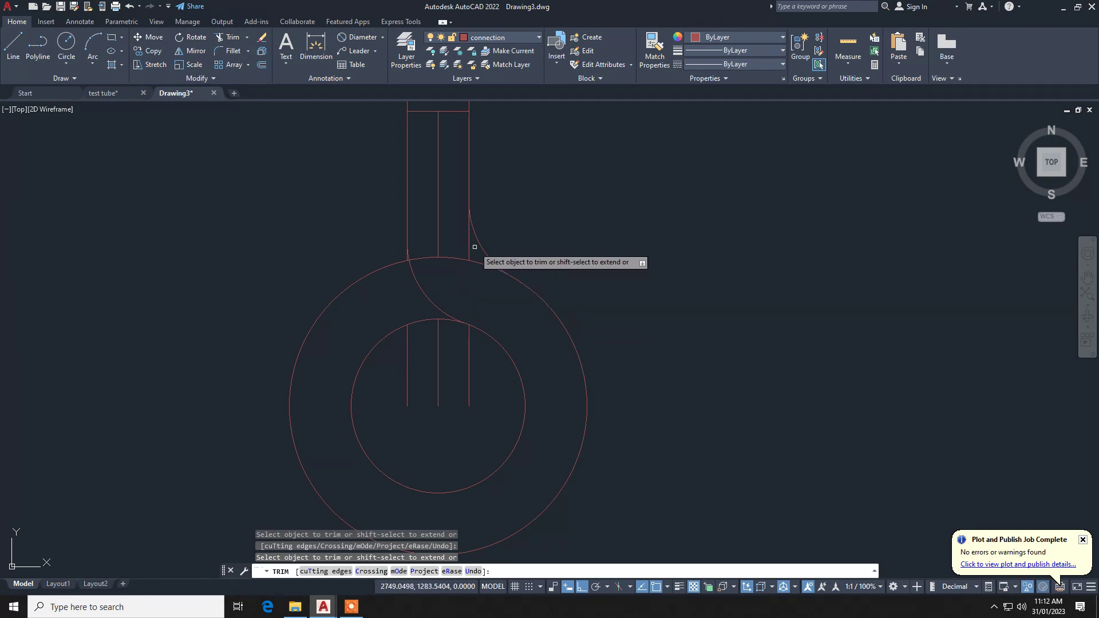
Trim the right neck line below its fillet and the outer circle's arc across the neck between the two fillets.
{"action": "mouse_move", "coordinate": [474, 245]}
{"action": "left_mouse_down"}
{"action": "mouse_move", "coordinate": [471, 226]}
{"action": "mouse_move", "coordinate": [467, 237]}
{"action": "left_mouse_up"}
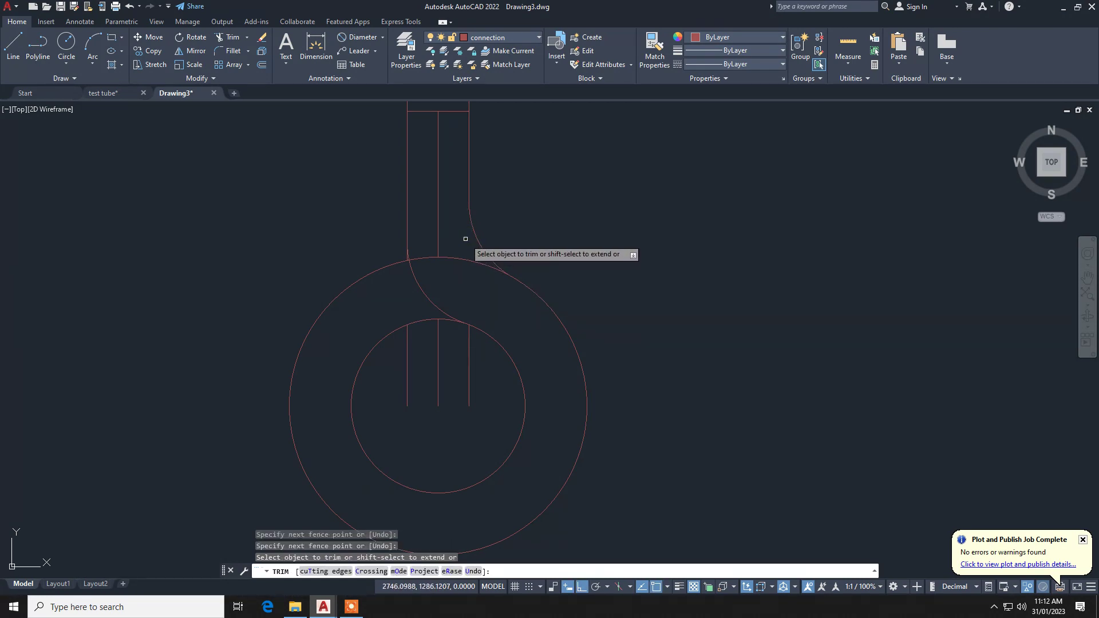
{"action": "mouse_move", "coordinate": [466, 239]}
{"action": "left_mouse_down"}
{"action": "mouse_move", "coordinate": [441, 253]}
{"action": "mouse_move", "coordinate": [452, 265]}
{"action": "left_mouse_up"}
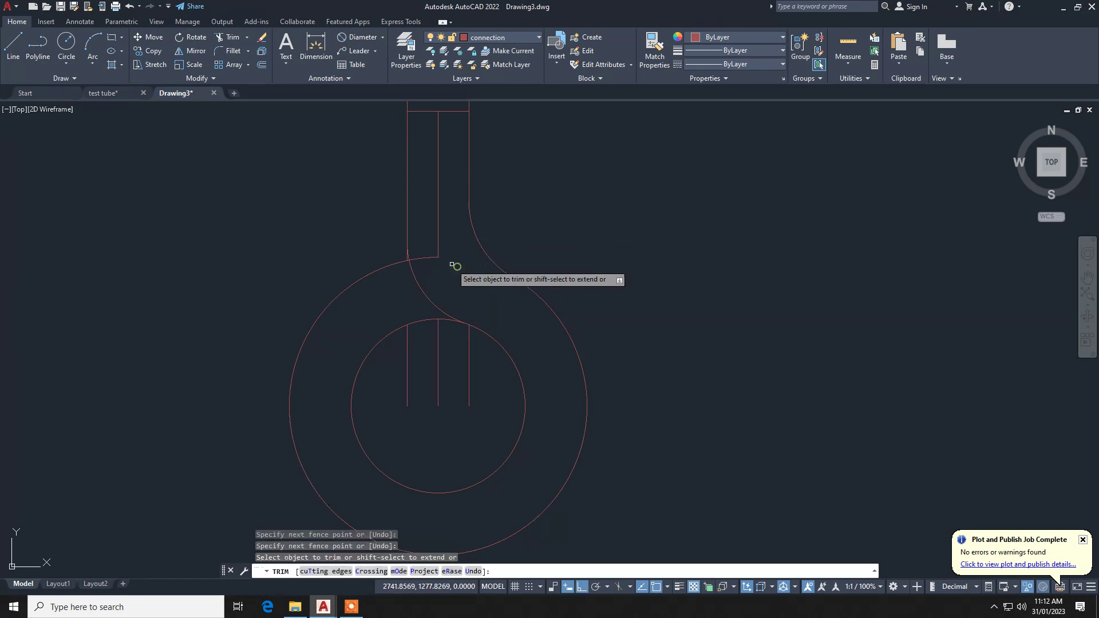
{"action": "scroll", "coordinate": [407, 254], "scroll_direction": "up", "scroll_amount": 5}
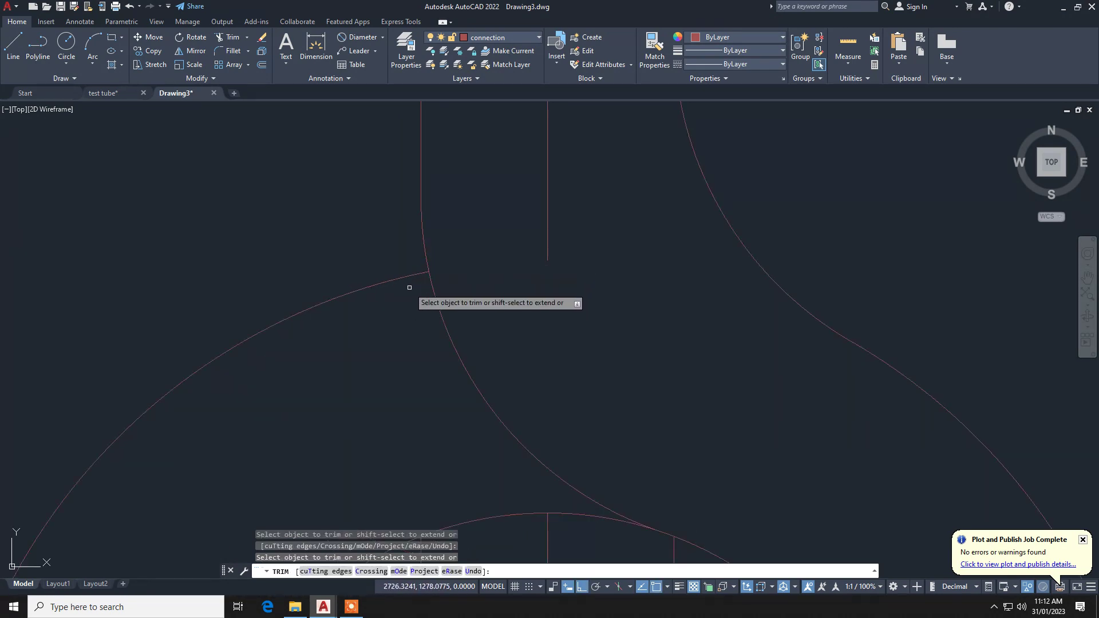
{"action": "scroll", "coordinate": [429, 314], "scroll_direction": "down", "scroll_amount": 5}
{"action": "left_click", "coordinate": [431, 316]}
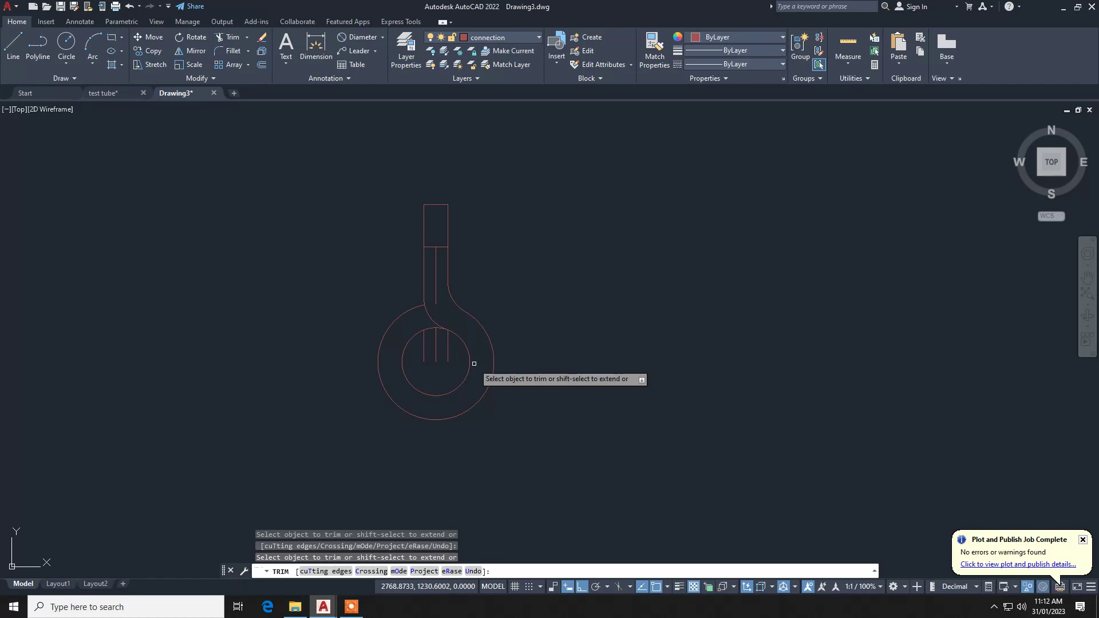
Erase the leftover vertical line segments inside the inner circle.
{"action": "scroll", "coordinate": [474, 364], "scroll_direction": "up", "scroll_amount": 2}
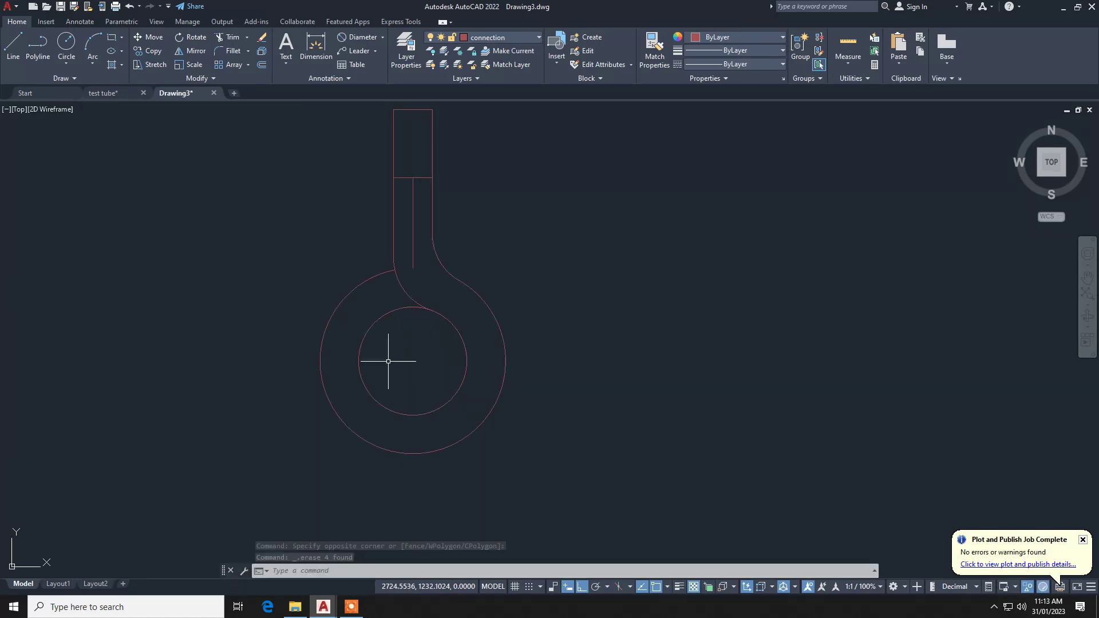
{"action": "scroll", "coordinate": [389, 363], "scroll_direction": "down", "scroll_amount": 4}
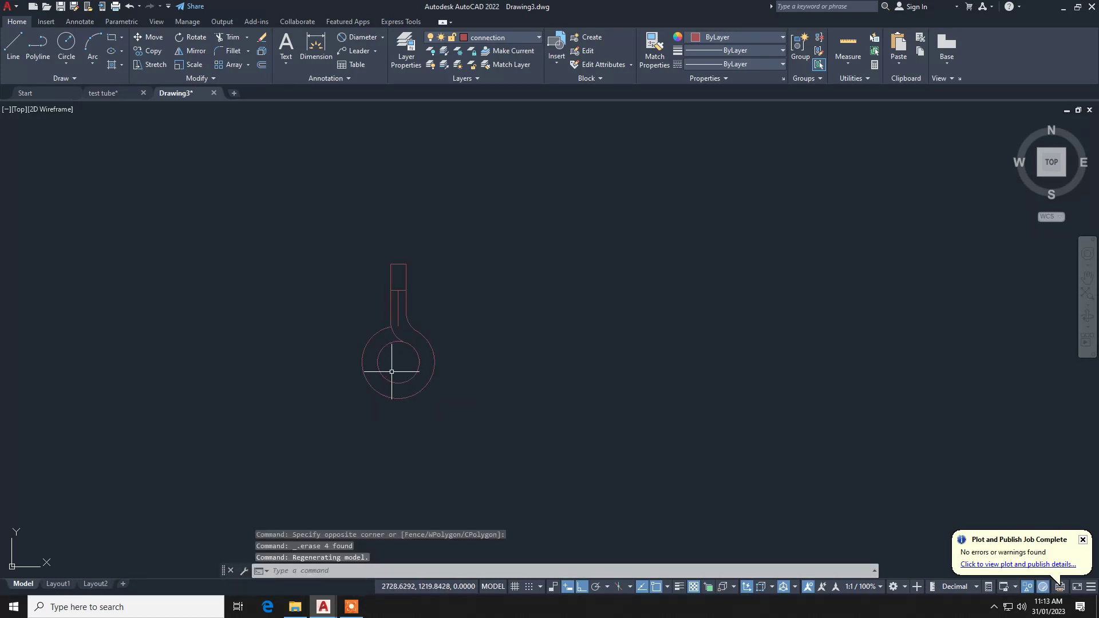
{"action": "scroll", "coordinate": [391, 369], "scroll_direction": "up", "scroll_amount": 3}
Draw a vertical line 110 long straight down from the center of the loop circles.
{"action": "type", "text": "l"}
{"action": "key", "text": "Return"}
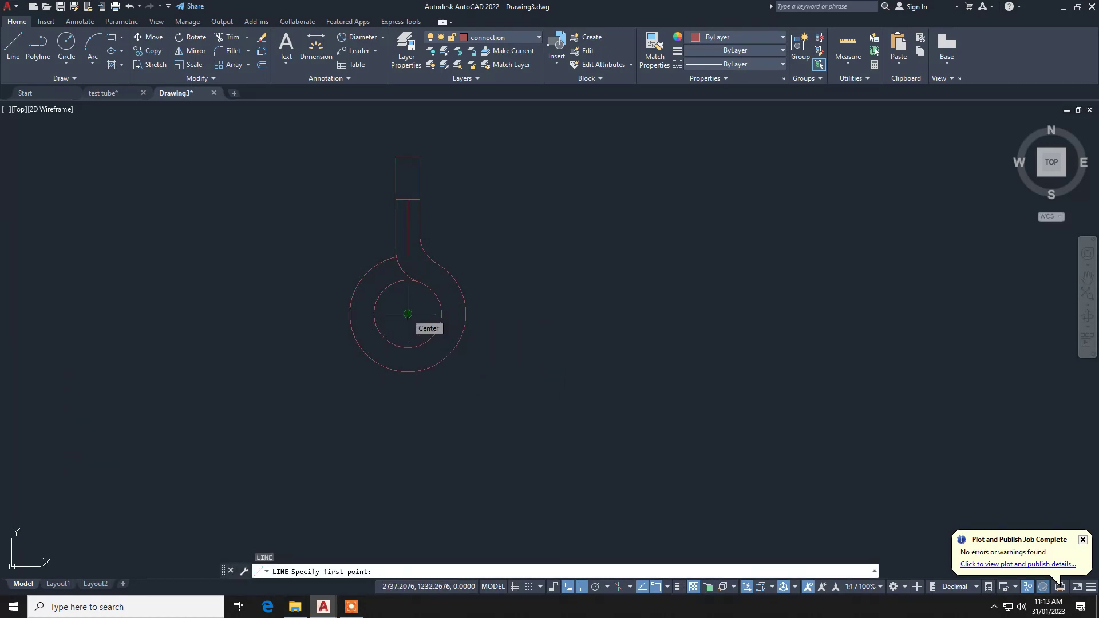
{"action": "left_click", "coordinate": [408, 314]}
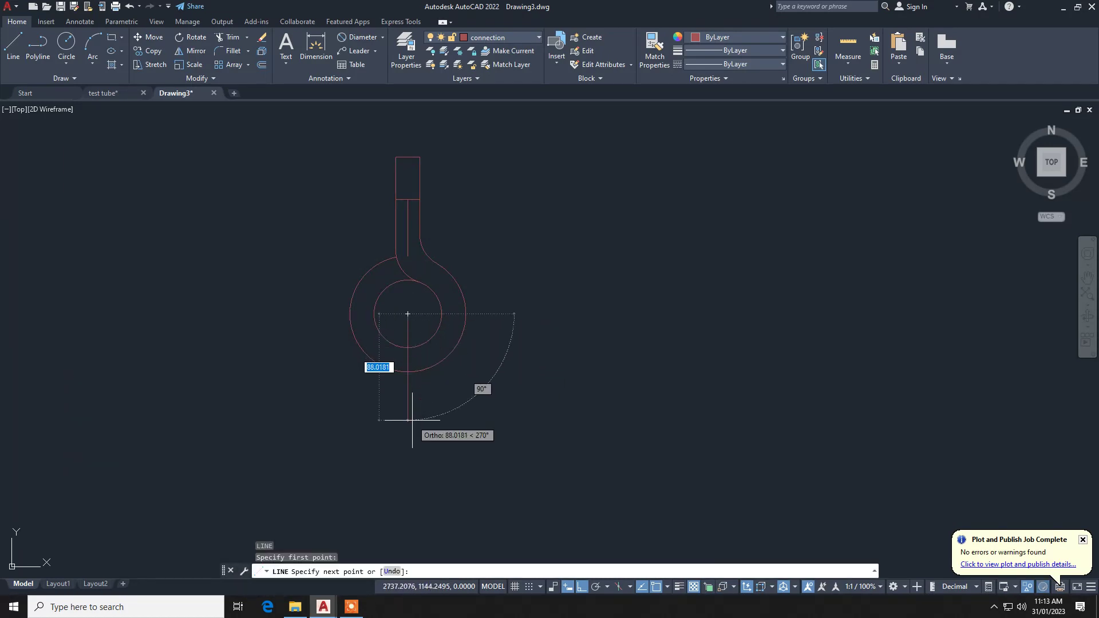
{"action": "type", "text": "110"}
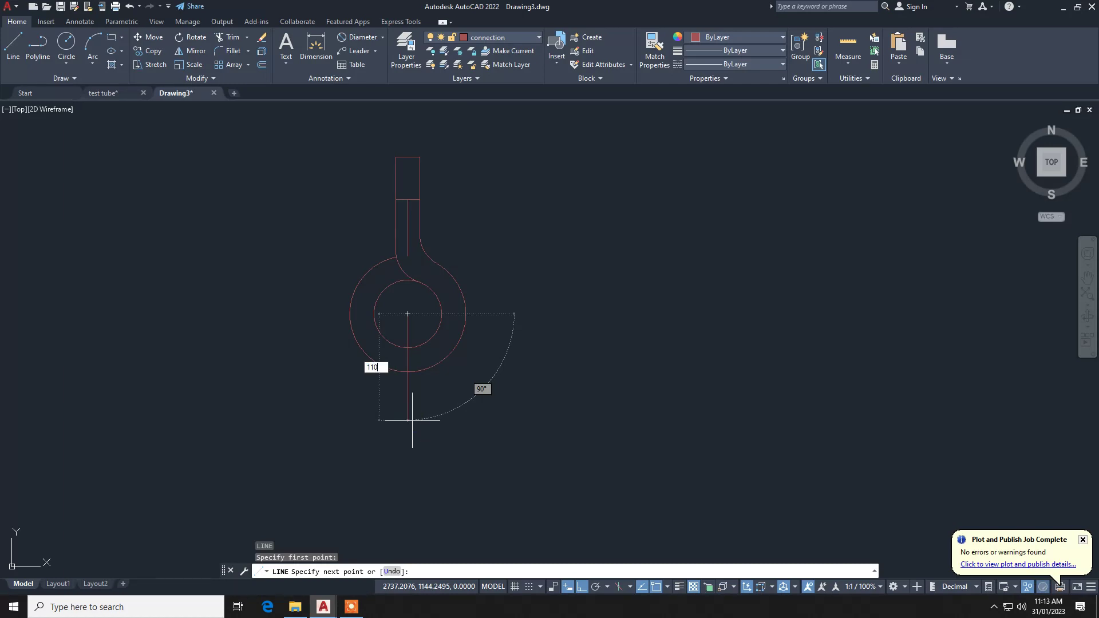
{"action": "key", "text": "Return"}
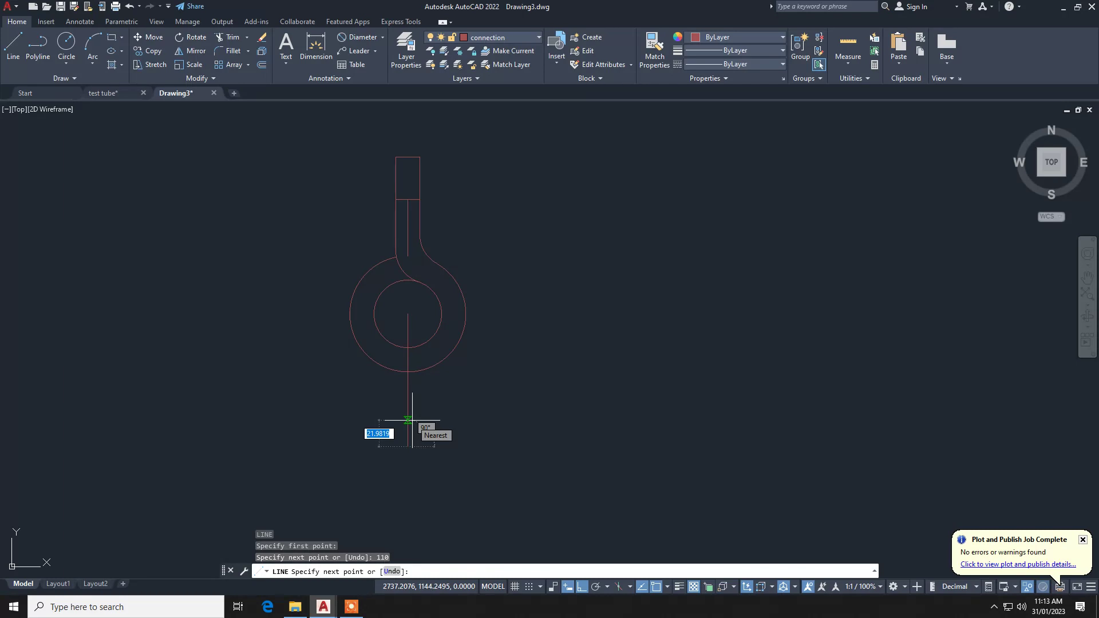
{"action": "key", "text": "Return"}
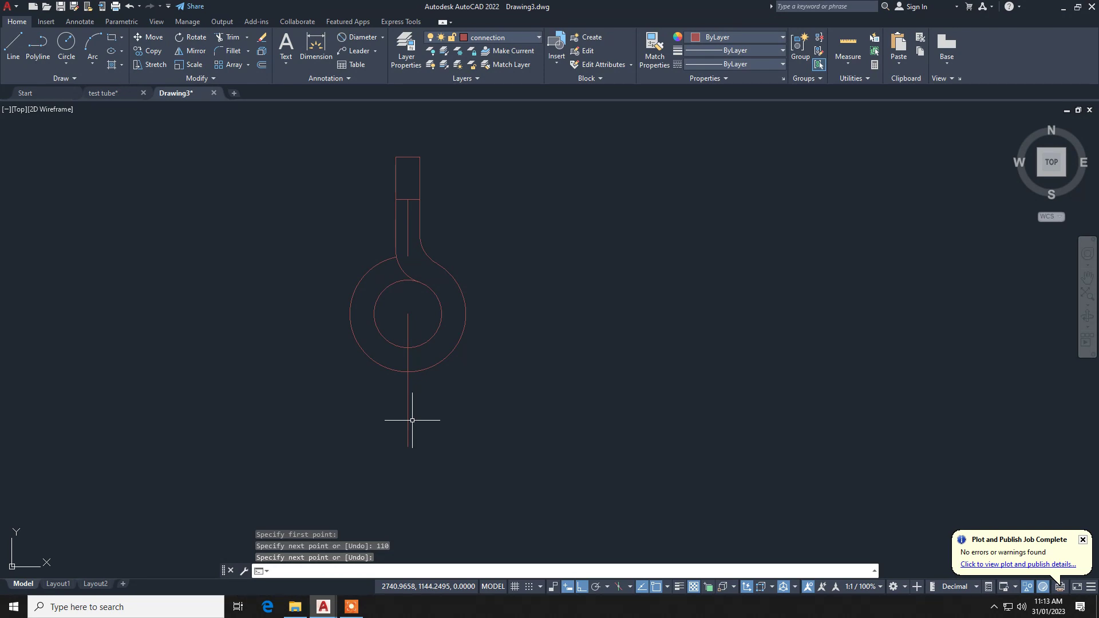
Offset the lower vertical line by 10 to both its left and right sides.
{"action": "type", "text": "o"}
{"action": "key", "text": "Return"}
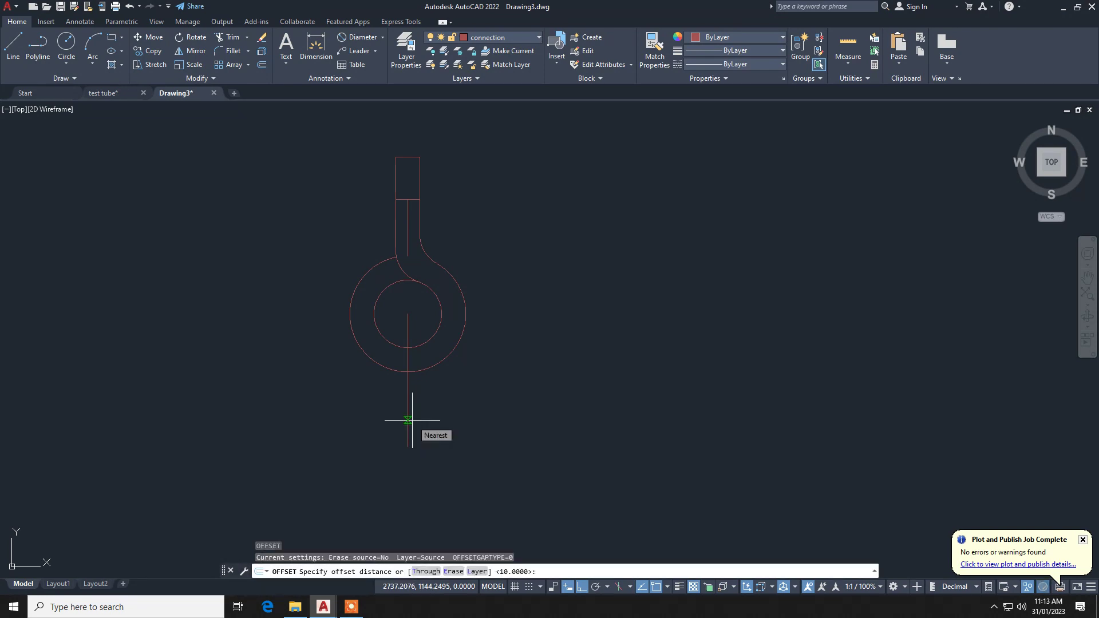
{"action": "key", "text": "Return"}
{"action": "left_click", "coordinate": [408, 425]}
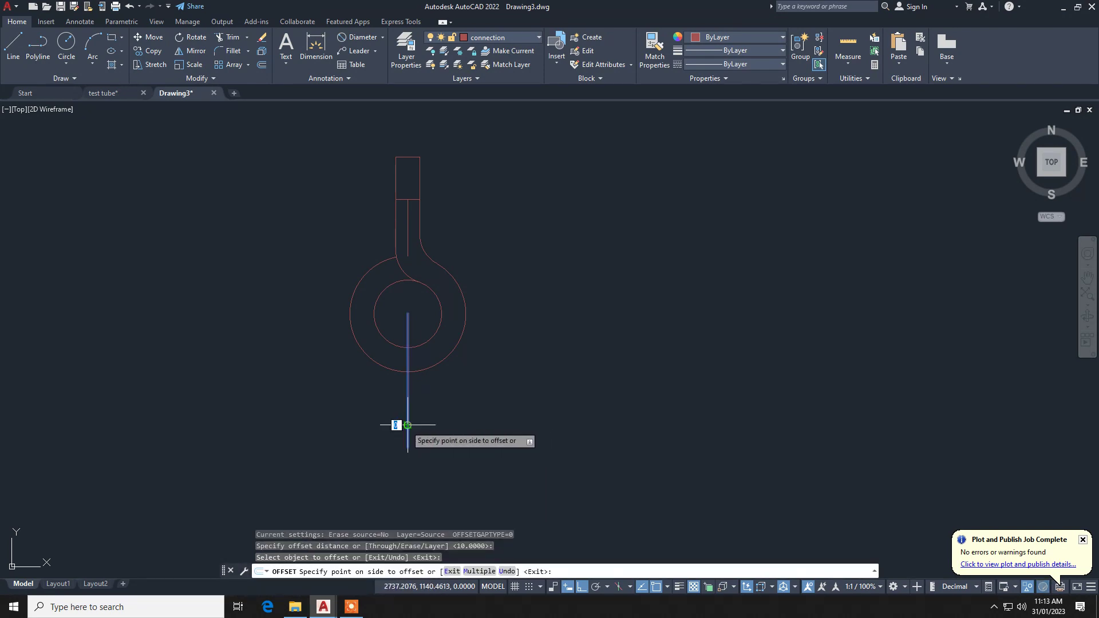
{"action": "left_click", "coordinate": [342, 424]}
{"action": "left_click", "coordinate": [409, 427]}
{"action": "left_click", "coordinate": [467, 422]}
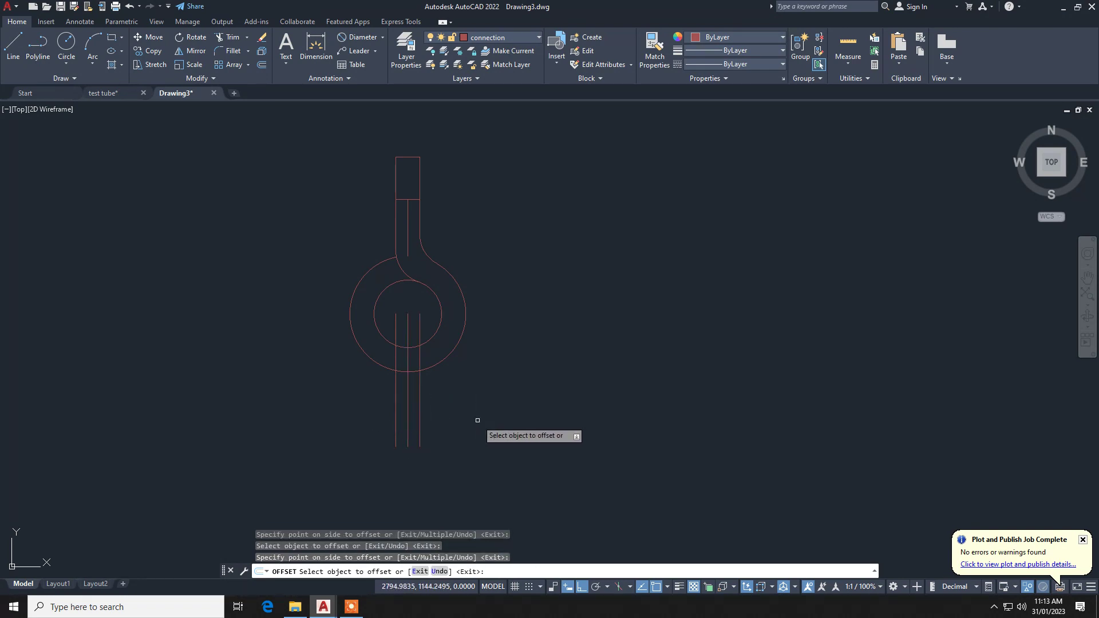
{"action": "key", "text": "Return"}
{"action": "key", "text": "Escape"}
{"action": "key", "text": "Escape"}
{"action": "key", "text": "Escape"}
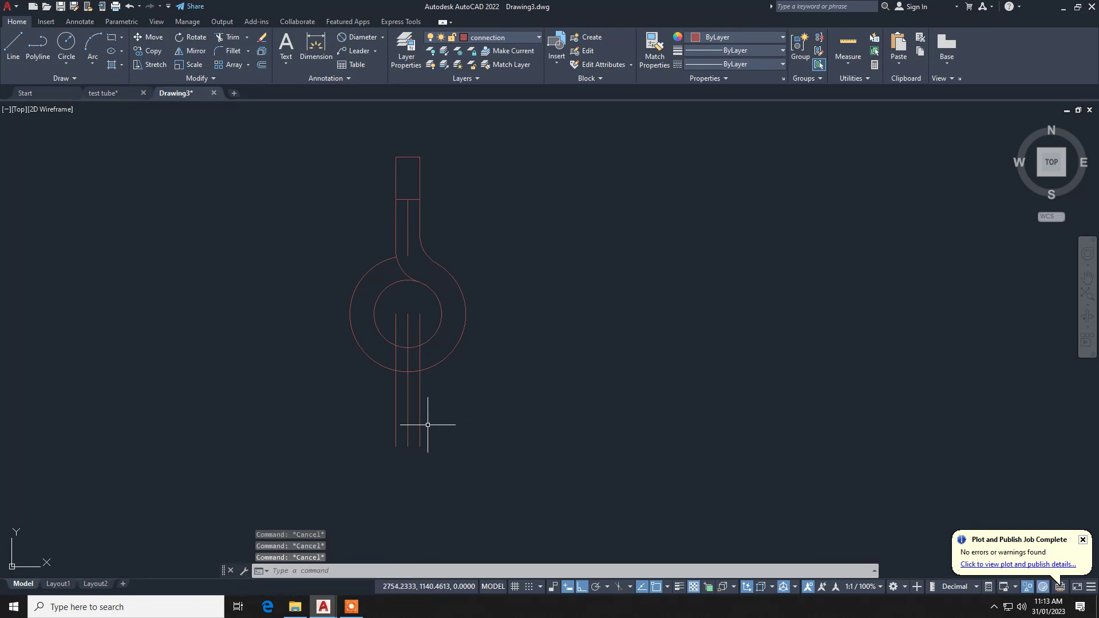
Draw a separate vertical line 275 long in the empty area left of the tube.
{"action": "type", "text": "l"}
{"action": "key", "text": "Return"}
{"action": "left_click", "coordinate": [170, 219]}
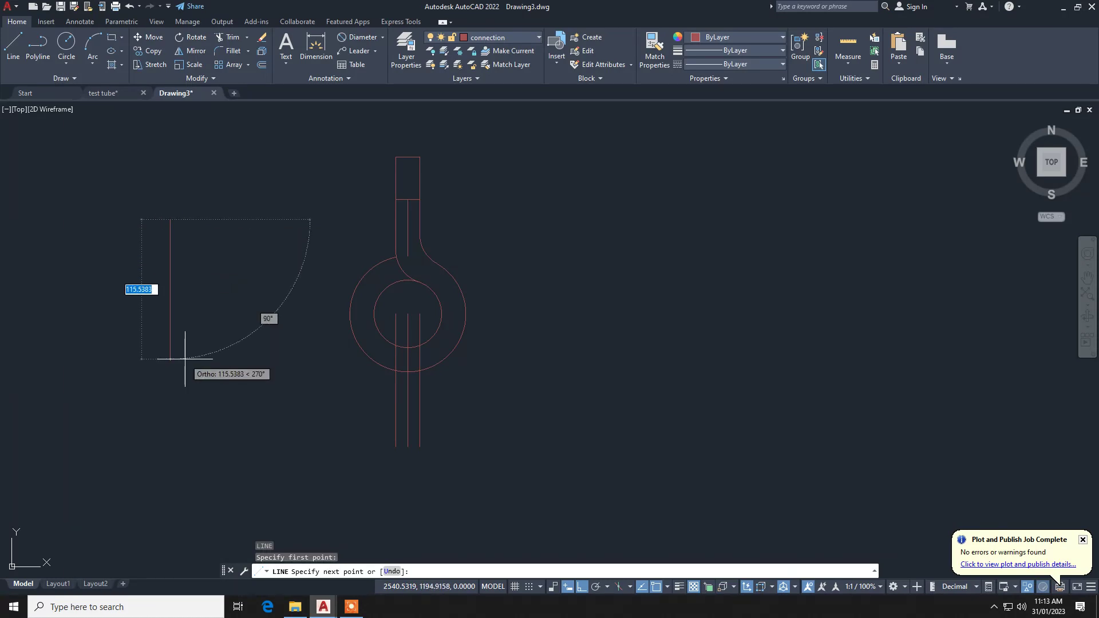
{"action": "type", "text": "275"}
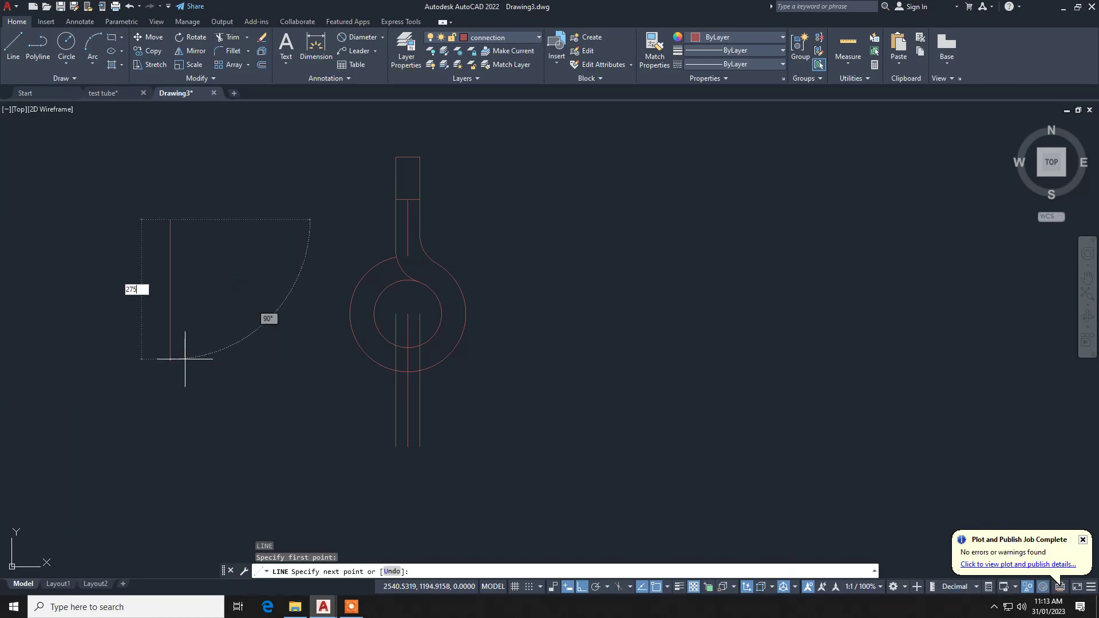
{"action": "key", "text": "Return"}
{"action": "key", "text": "Return"}
{"action": "left_click", "coordinate": [183, 355]}
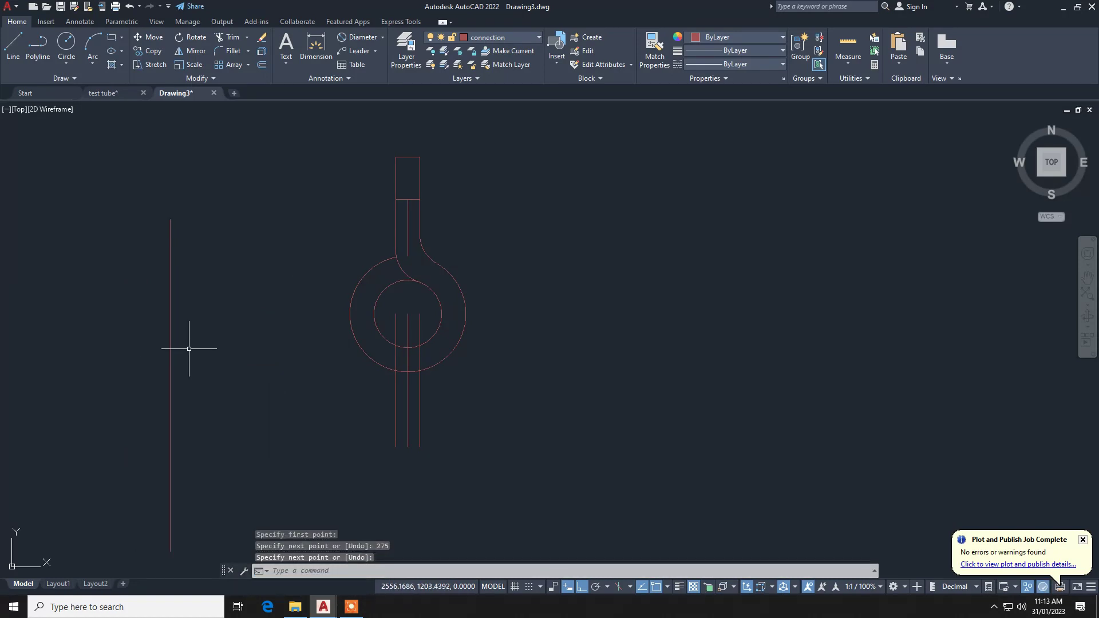
Move the 275-long line by its midpoint onto the center of the loop circles.
{"action": "left_click", "coordinate": [163, 371]}
{"action": "type", "text": "m"}
{"action": "key", "text": "Return"}
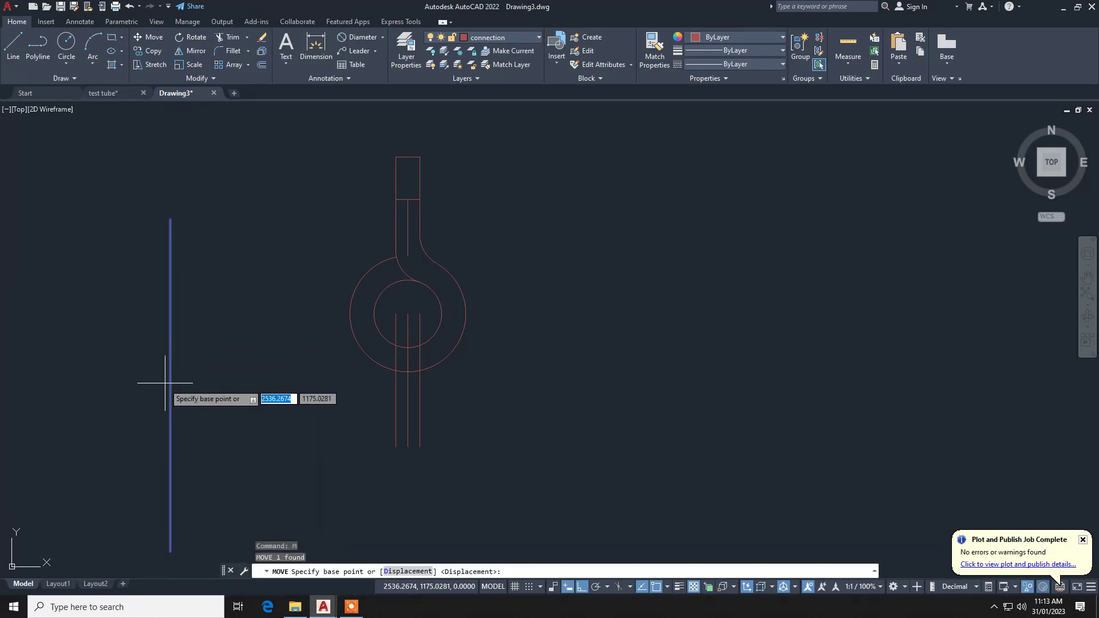
{"action": "left_click", "coordinate": [170, 385]}
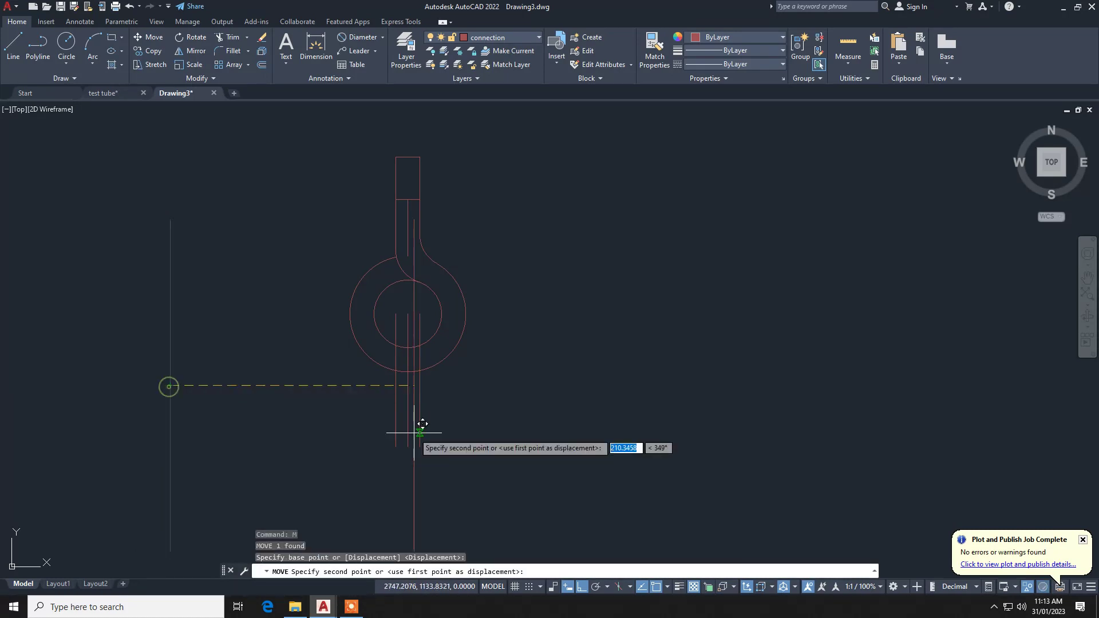
{"action": "left_click", "coordinate": [408, 314]}
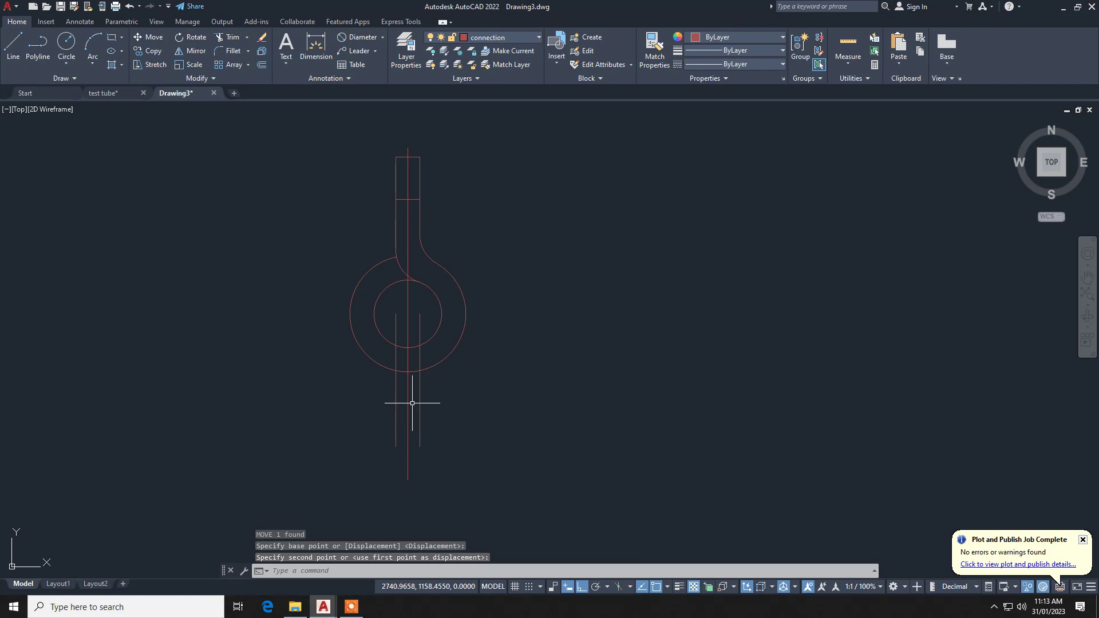
{"action": "key", "text": "Escape"}
{"action": "key", "text": "Escape"}
{"action": "key", "text": "Escape"}
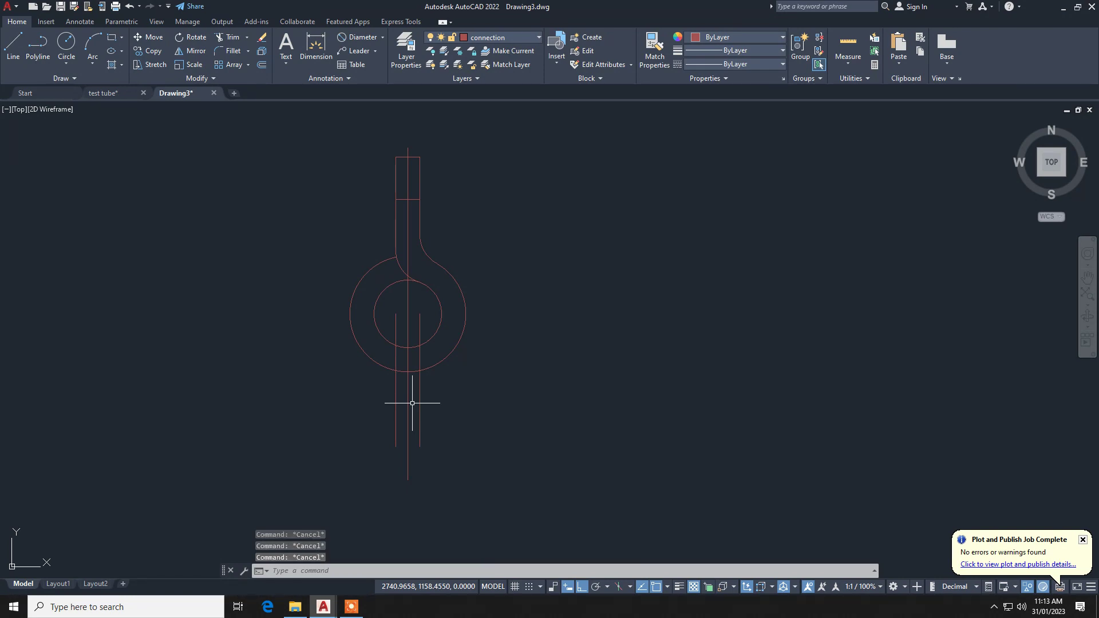
Close the lower tube with a horizontal line joining the bottom ends of its two side lines.
{"action": "type", "text": "l"}
{"action": "key", "text": "Return"}
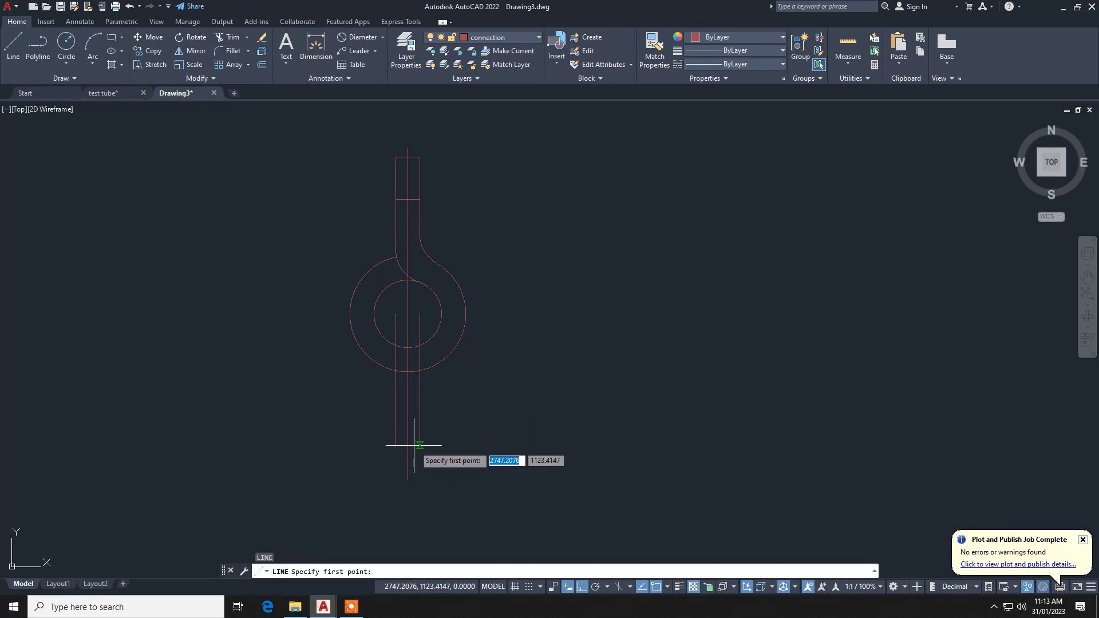
{"action": "left_click", "coordinate": [420, 446]}
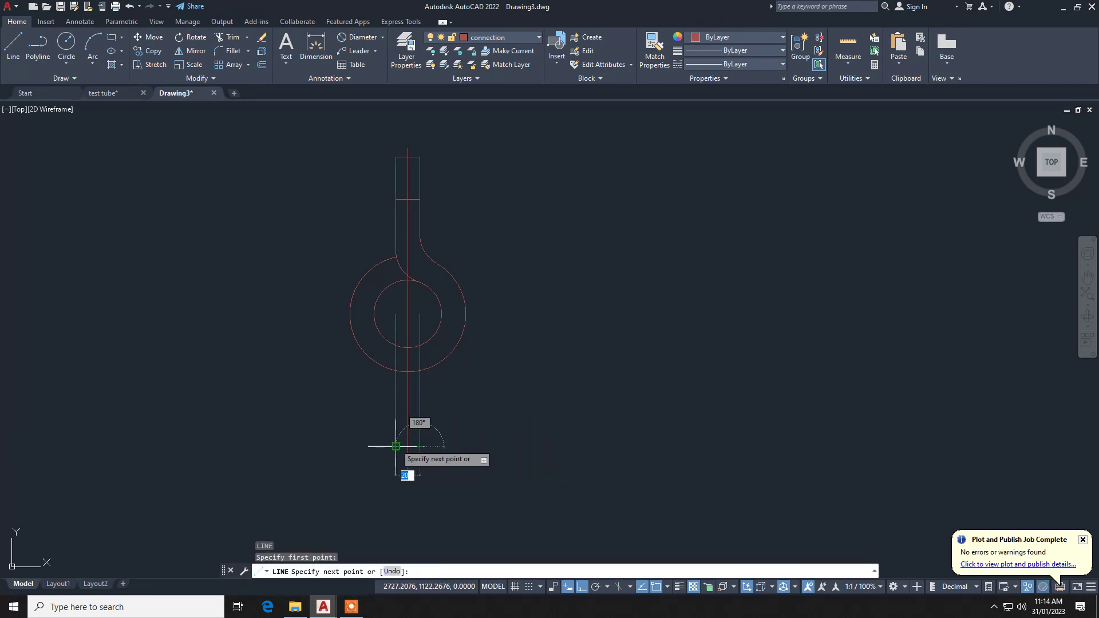
{"action": "left_click", "coordinate": [395, 447]}
{"action": "key", "text": "Return"}
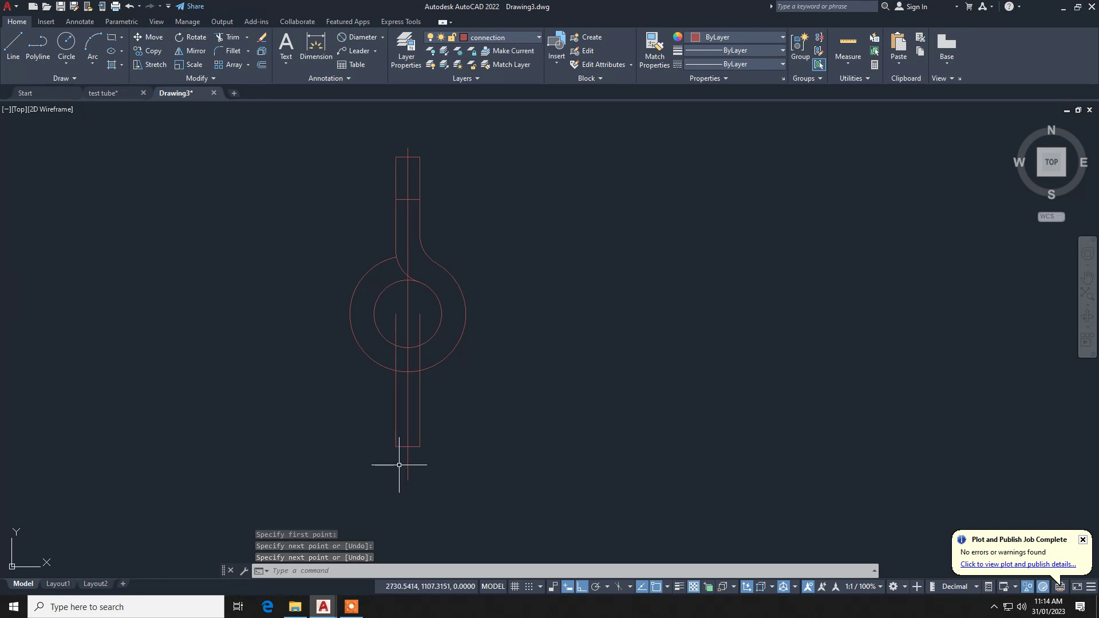
{"action": "scroll", "coordinate": [399, 465], "scroll_direction": "up", "scroll_amount": 2}
{"action": "type", "text": "o"}
{"action": "key", "text": "Return"}
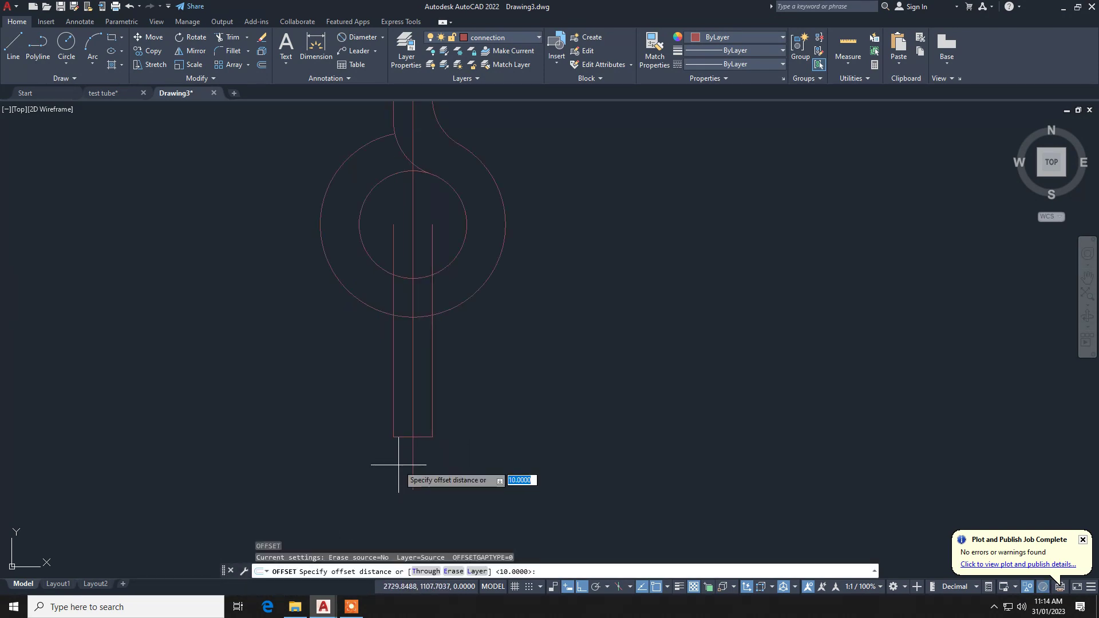
{"action": "type", "text": "3"}
{"action": "key", "text": "Return"}
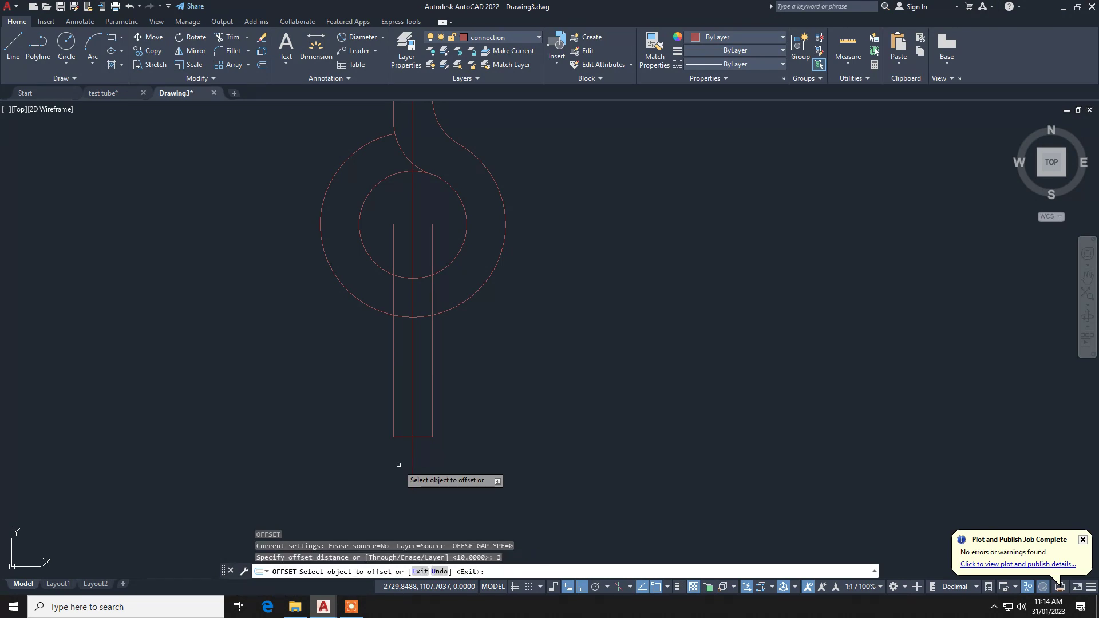
{"action": "left_click", "coordinate": [395, 438]}
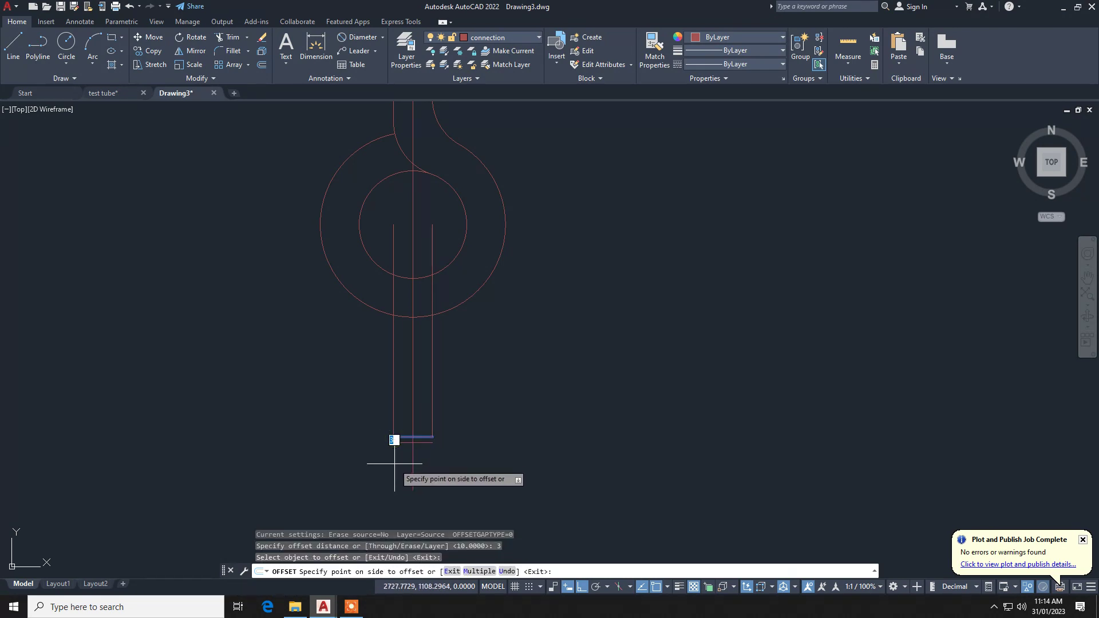
{"action": "key", "text": "Escape"}
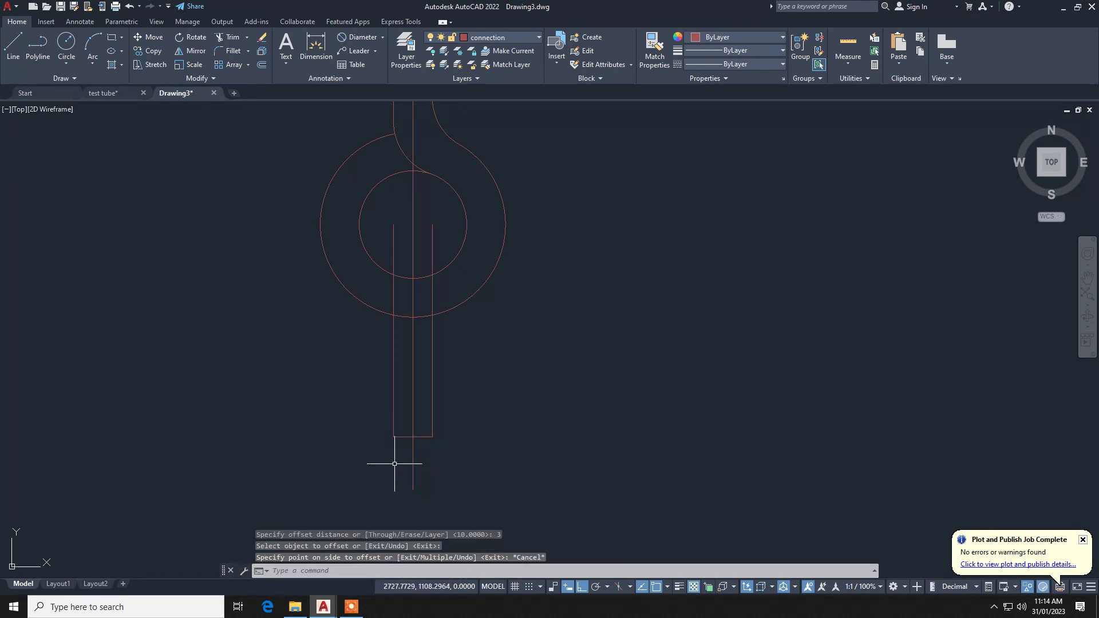
Offset the lower tube's horizontal end line downward by 10.
{"action": "key", "text": "Return"}
{"action": "type", "text": "10"}
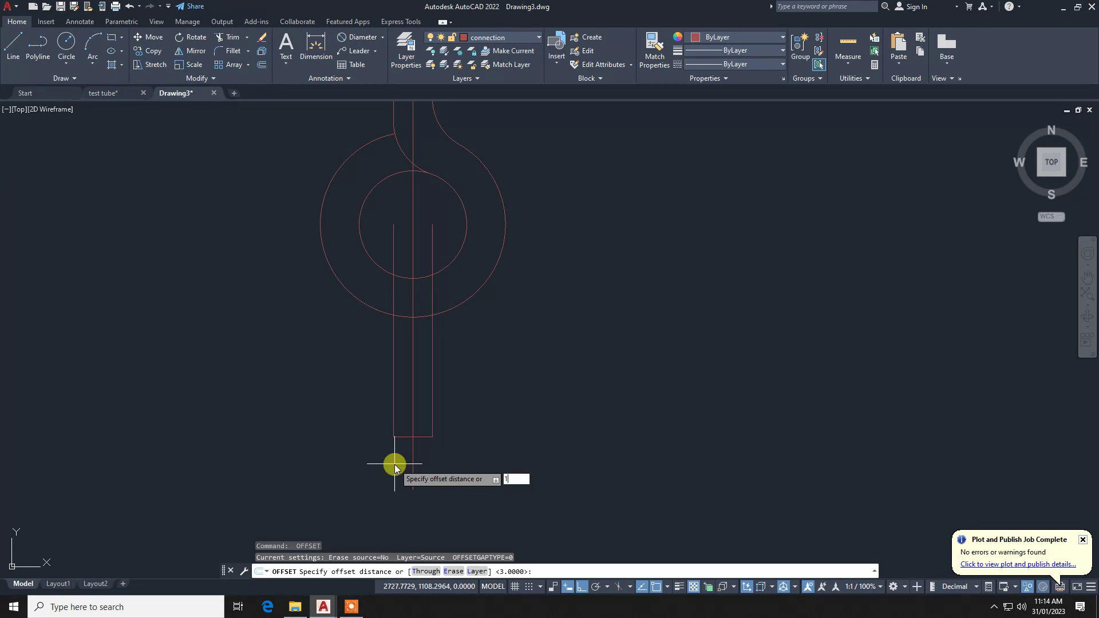
{"action": "key", "text": "Return"}
{"action": "left_click", "coordinate": [404, 436]}
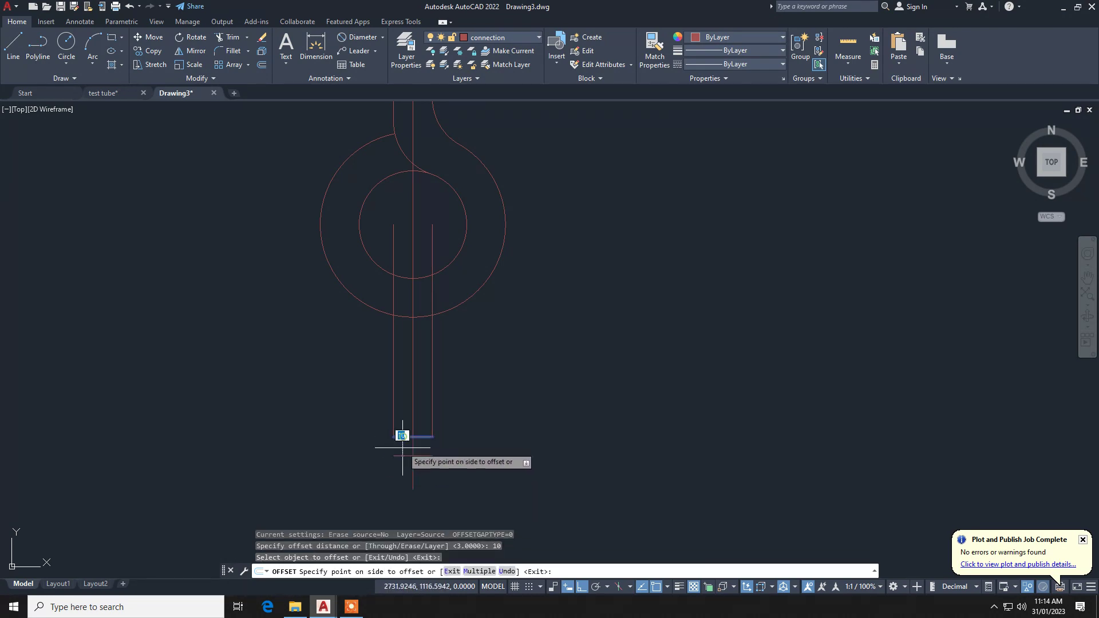
{"action": "left_click", "coordinate": [391, 470]}
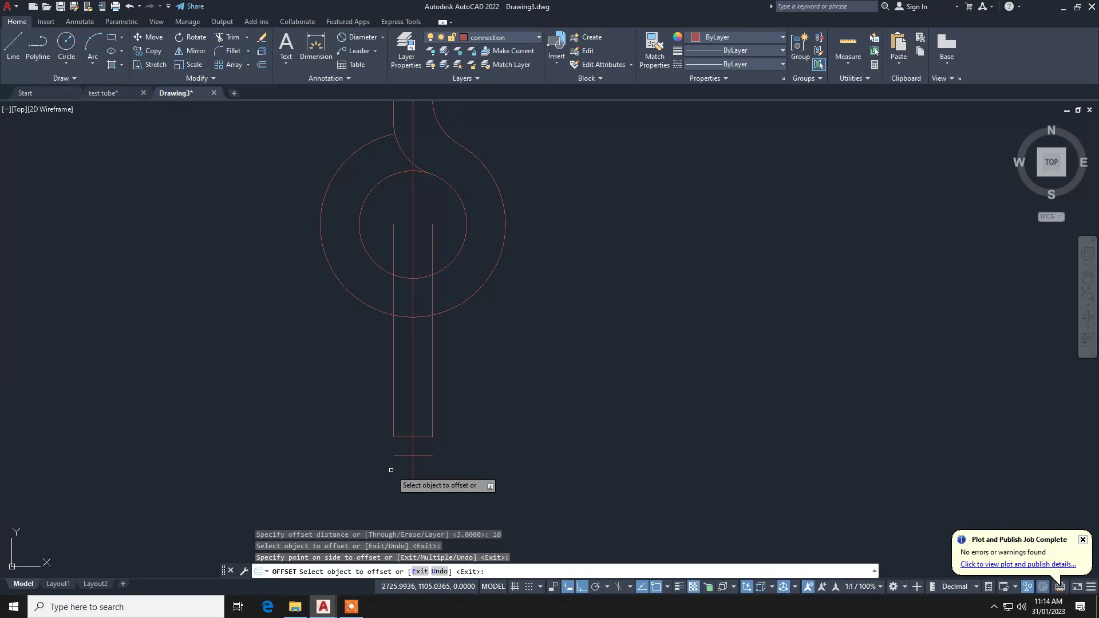
{"action": "key", "text": "Return"}
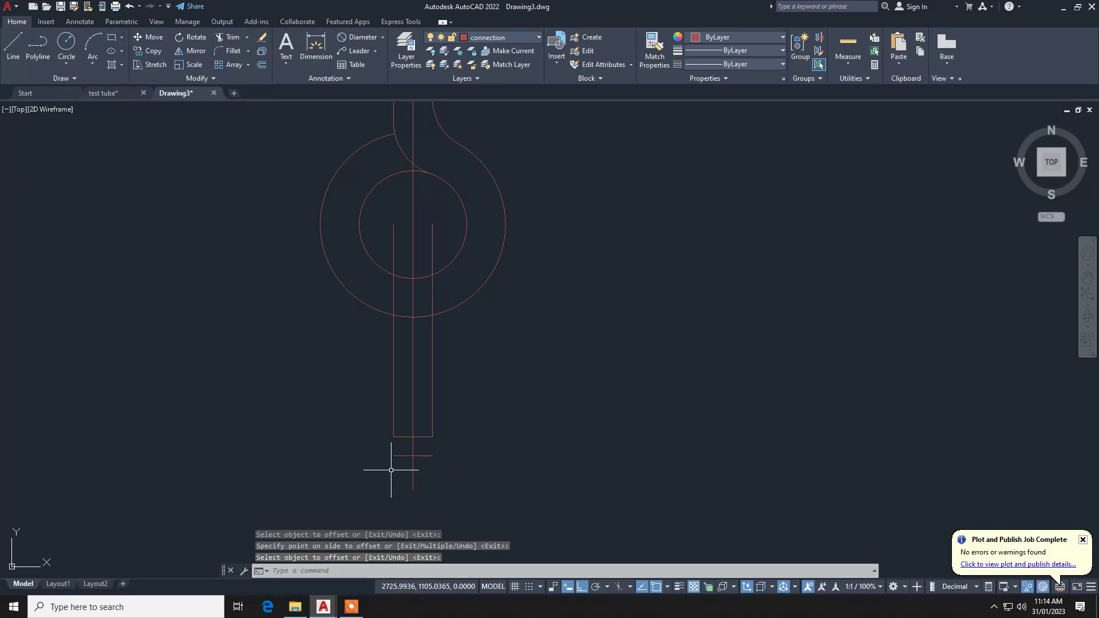
Offset the lowest horizontal line downward by 3.
{"action": "key", "text": "Return"}
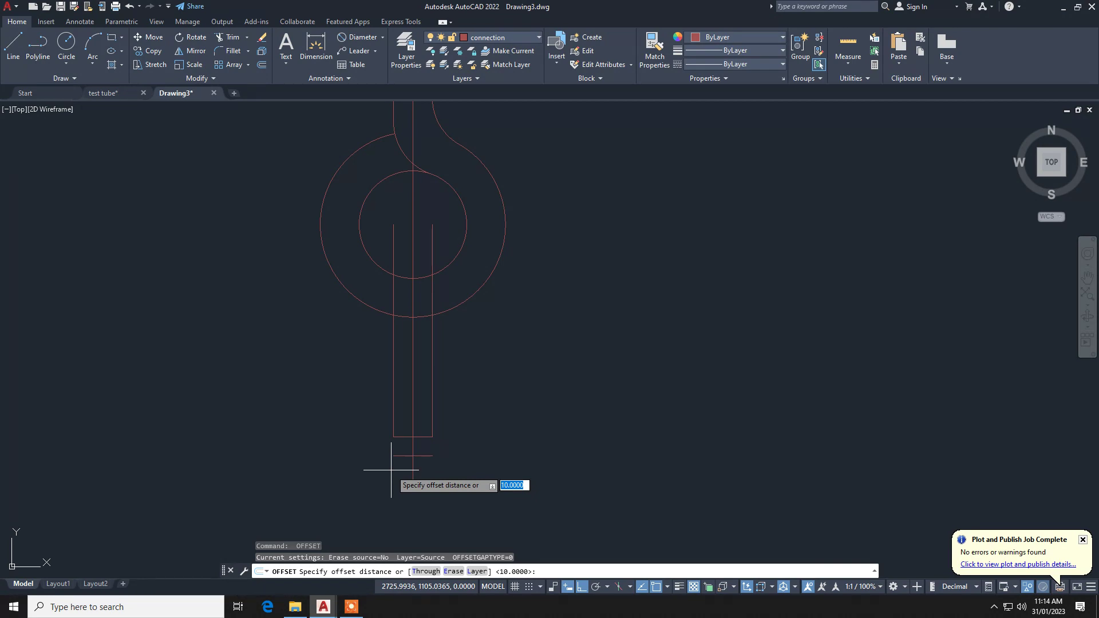
{"action": "type", "text": "3"}
{"action": "key", "text": "Return"}
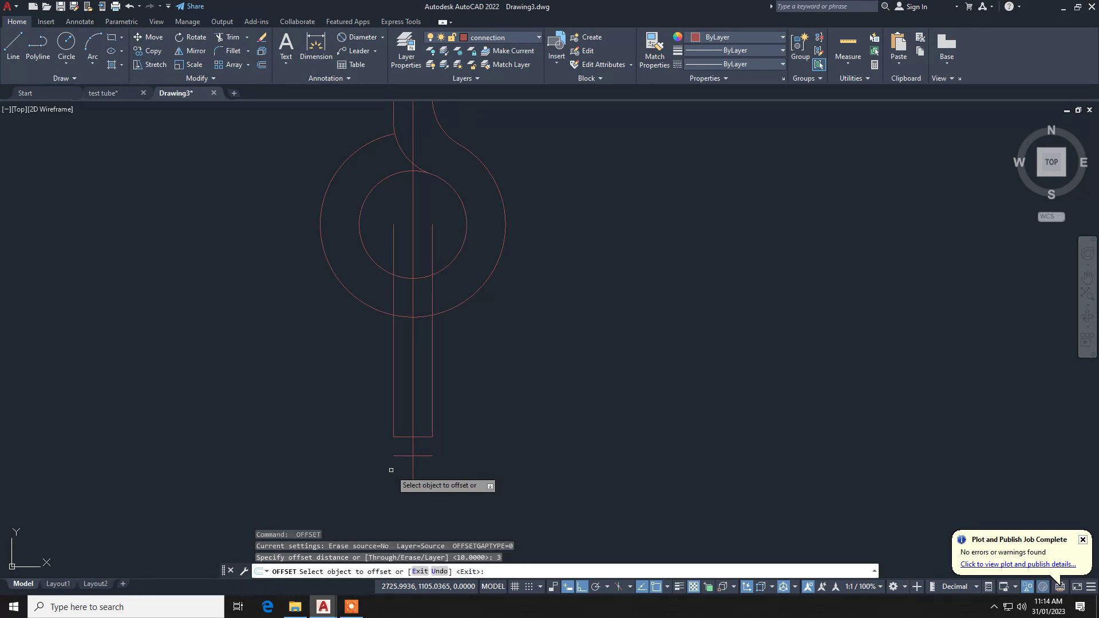
{"action": "left_click", "coordinate": [398, 456]}
{"action": "left_click", "coordinate": [398, 476]}
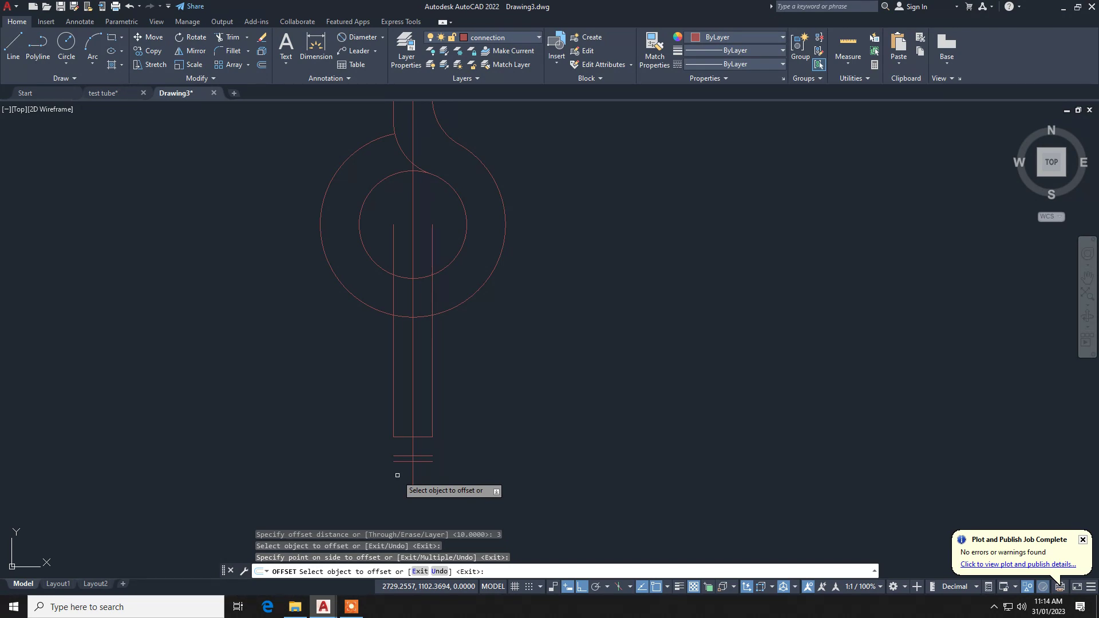
{"action": "key", "text": "Return"}
Draw a line about 13 long straight down from the lowest line's left end, continued horizontally to beneath its right end.
{"action": "type", "text": "l"}
{"action": "key", "text": "Return"}
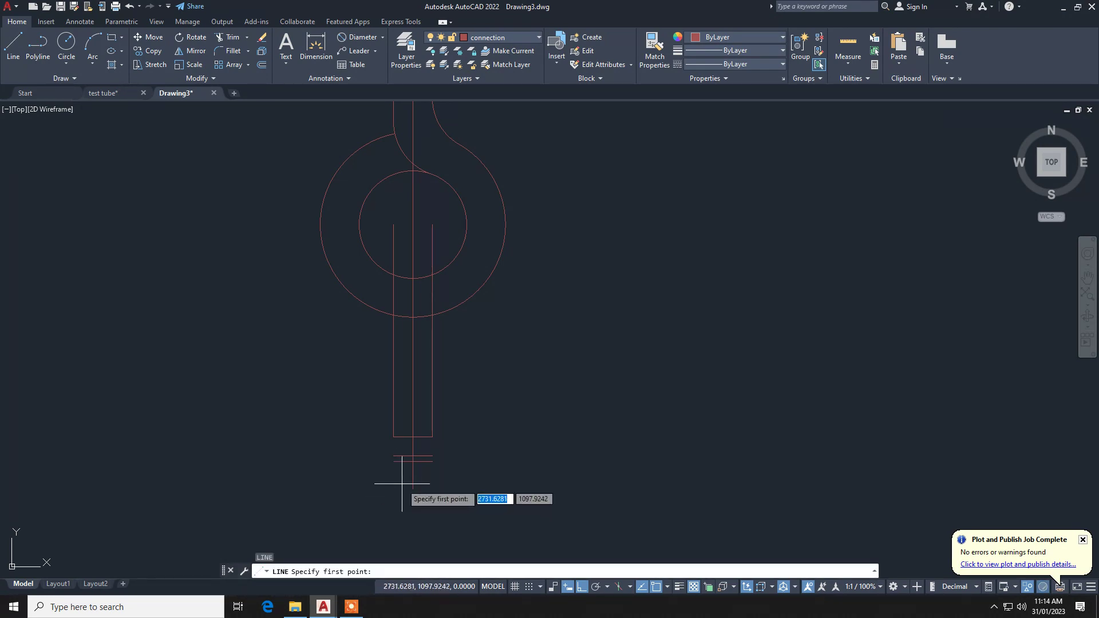
{"action": "scroll", "coordinate": [396, 467], "scroll_direction": "up", "scroll_amount": 4}
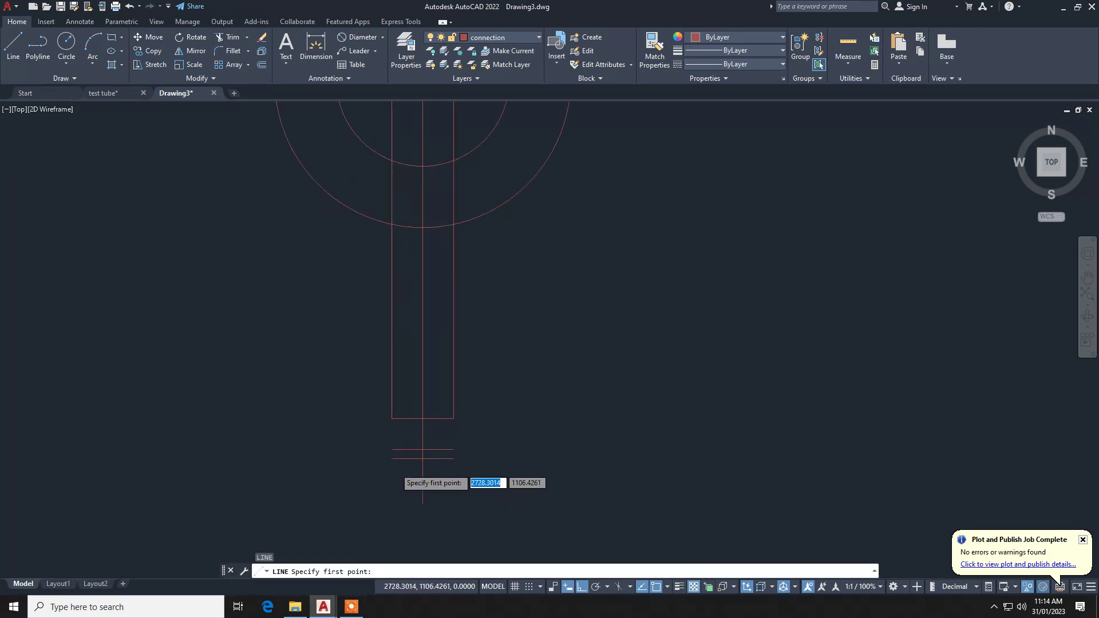
{"action": "left_click", "coordinate": [389, 454]}
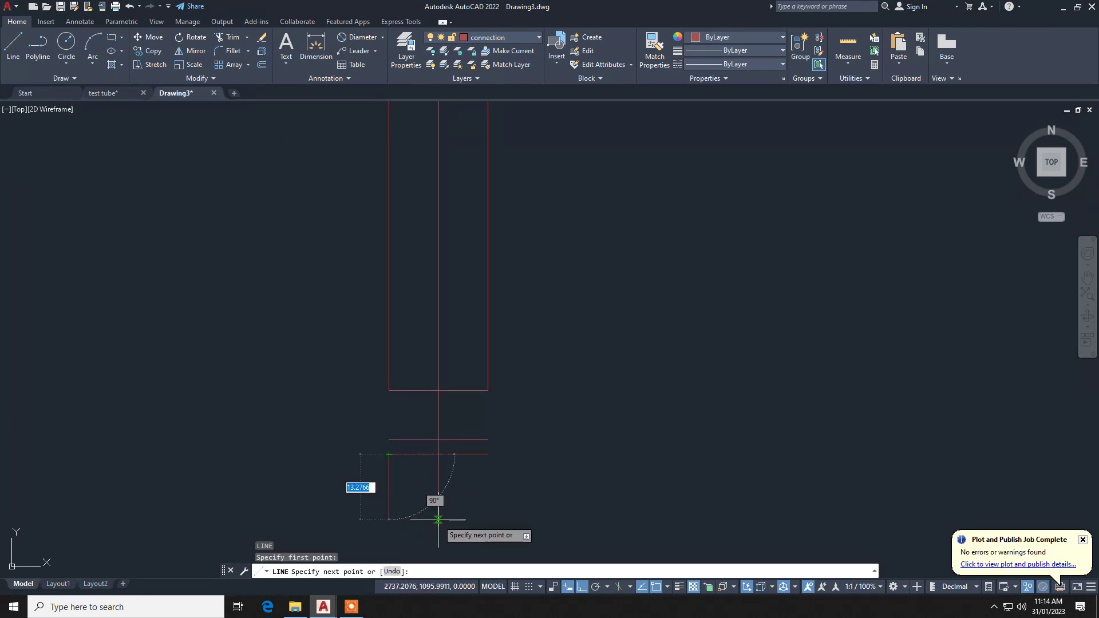
{"action": "left_click", "coordinate": [388, 519]}
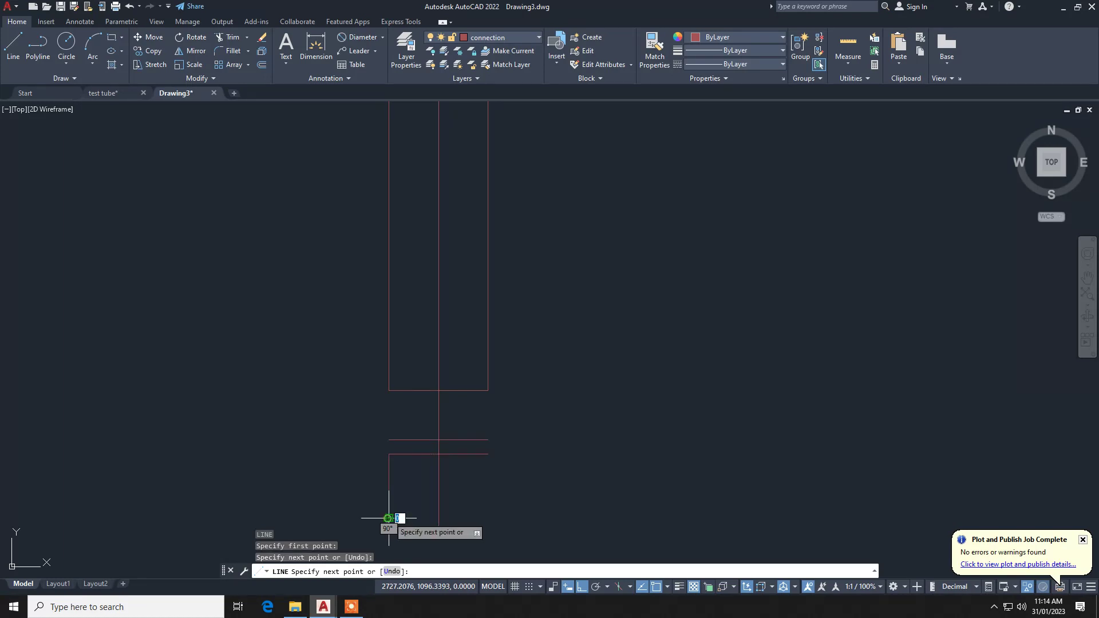
{"action": "left_click", "coordinate": [488, 518]}
{"action": "key", "text": "Return"}
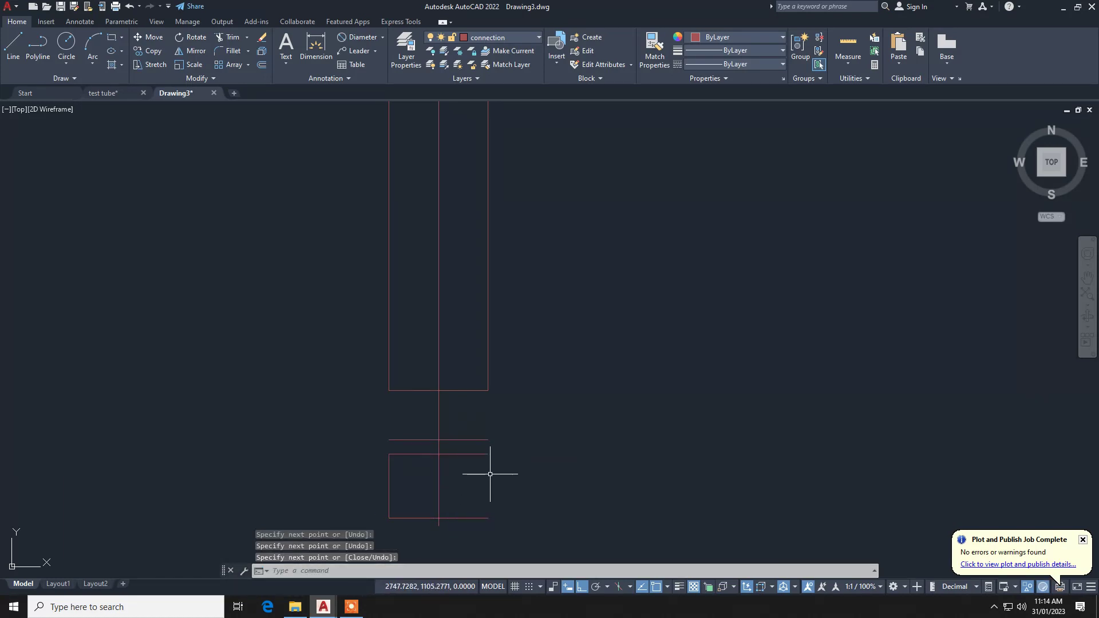
Mirror the short left side line about the vertical centerline to close the bottom box, keeping the original.
{"action": "left_click", "coordinate": [405, 504]}
{"action": "left_click", "coordinate": [367, 463]}
{"action": "type", "text": "m"}
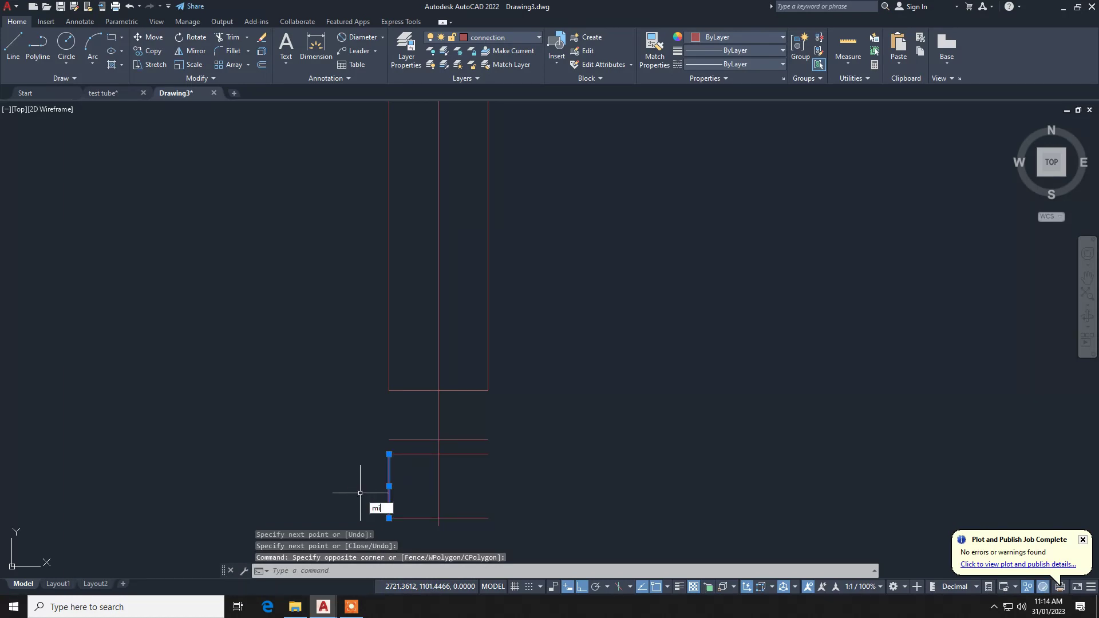
{"action": "type", "text": "i"}
{"action": "key", "text": "Return"}
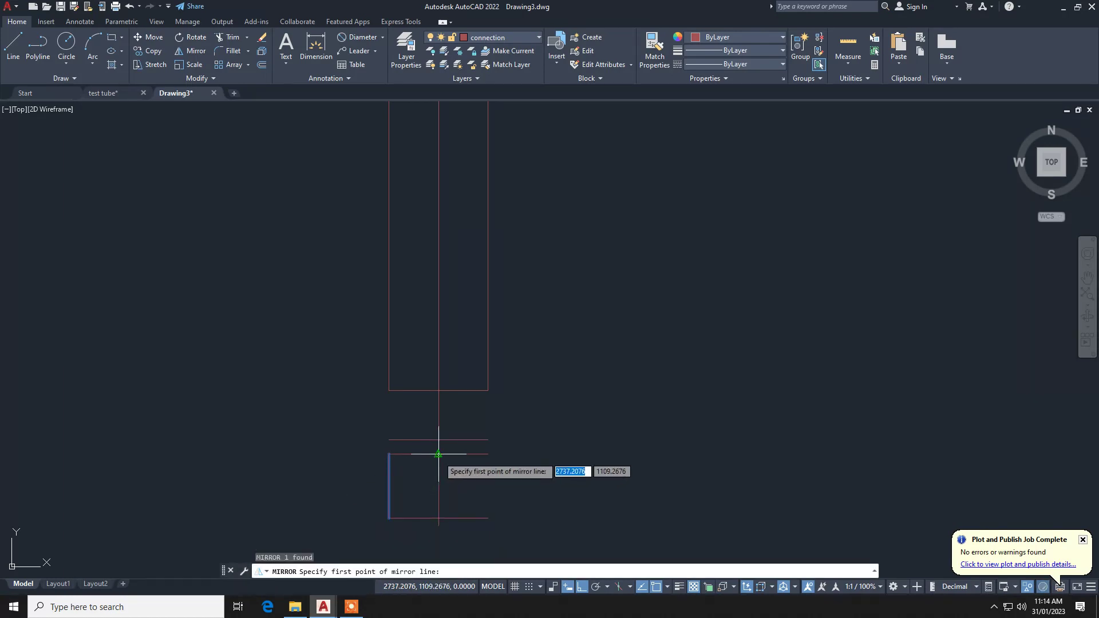
{"action": "left_click", "coordinate": [439, 454]}
{"action": "left_click", "coordinate": [439, 520]}
{"action": "key", "text": "Return"}
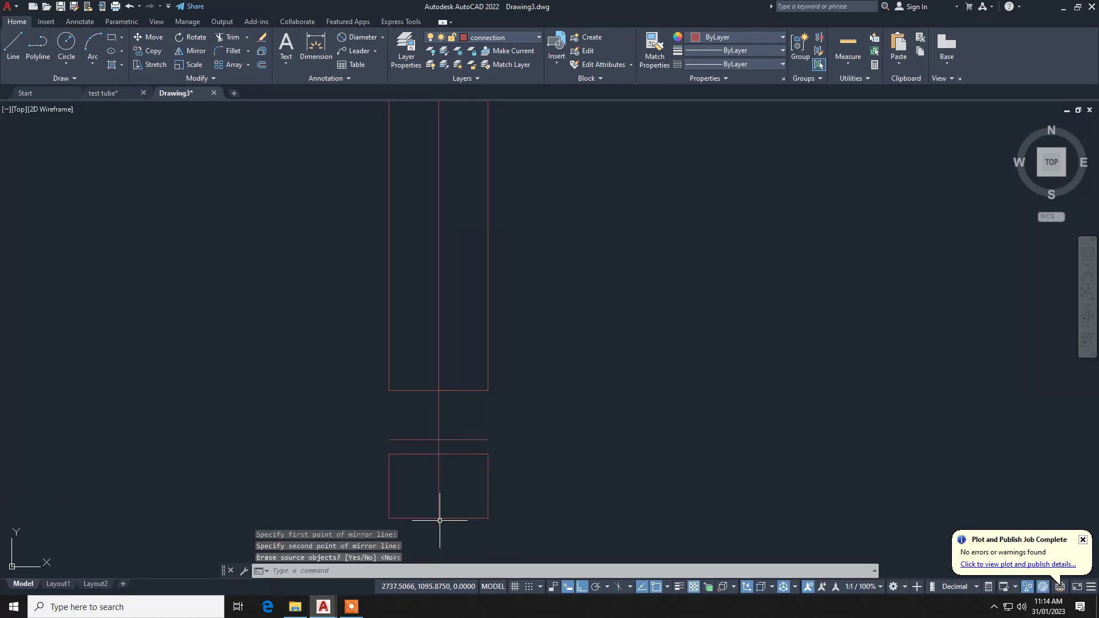
Draw a small rectangle about 1.8 by 1.6 hanging from the bottom box's lower edge near the centerline.
{"action": "middle_click_drag", "start_coordinate": [417, 511], "coordinate": [433, 432]}
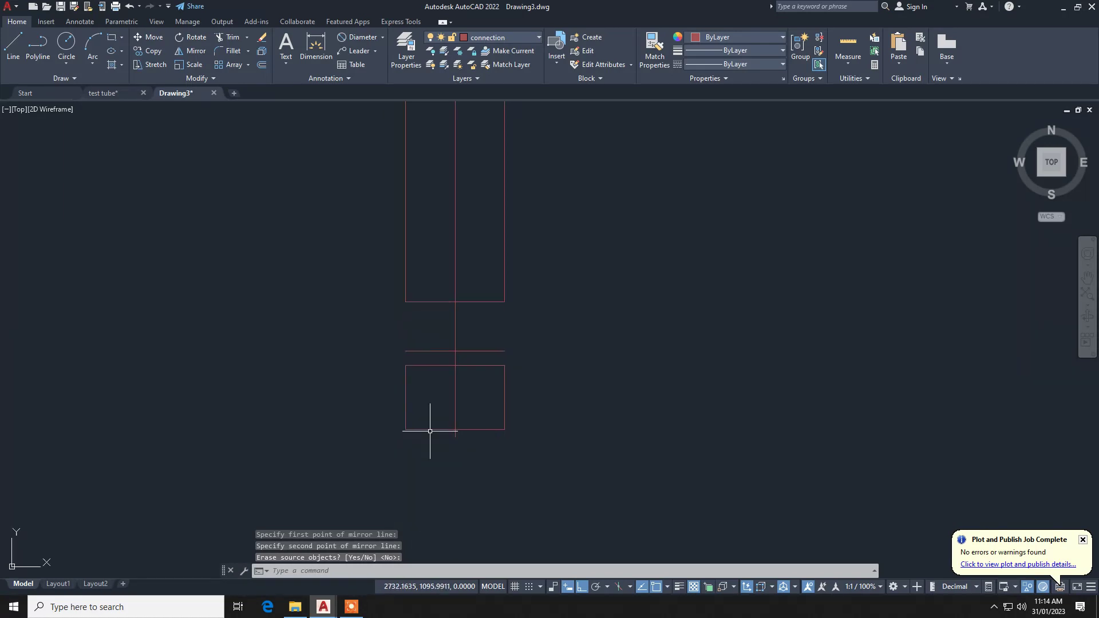
{"action": "scroll", "coordinate": [433, 433], "scroll_direction": "up", "scroll_amount": 2}
{"action": "type", "text": "RE"}
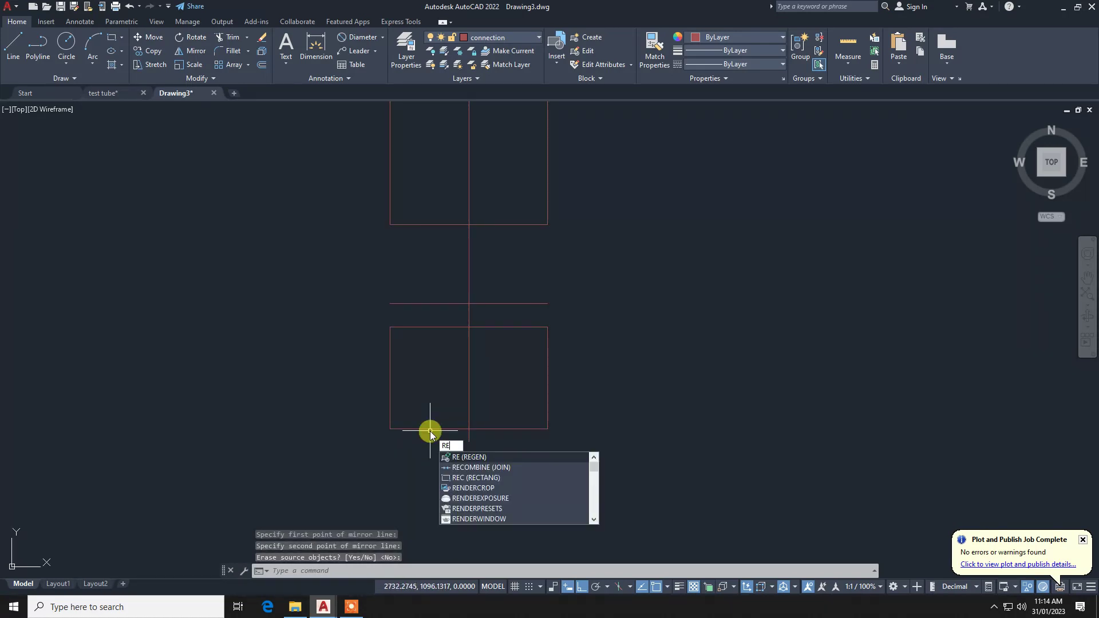
{"action": "key", "text": "Return"}
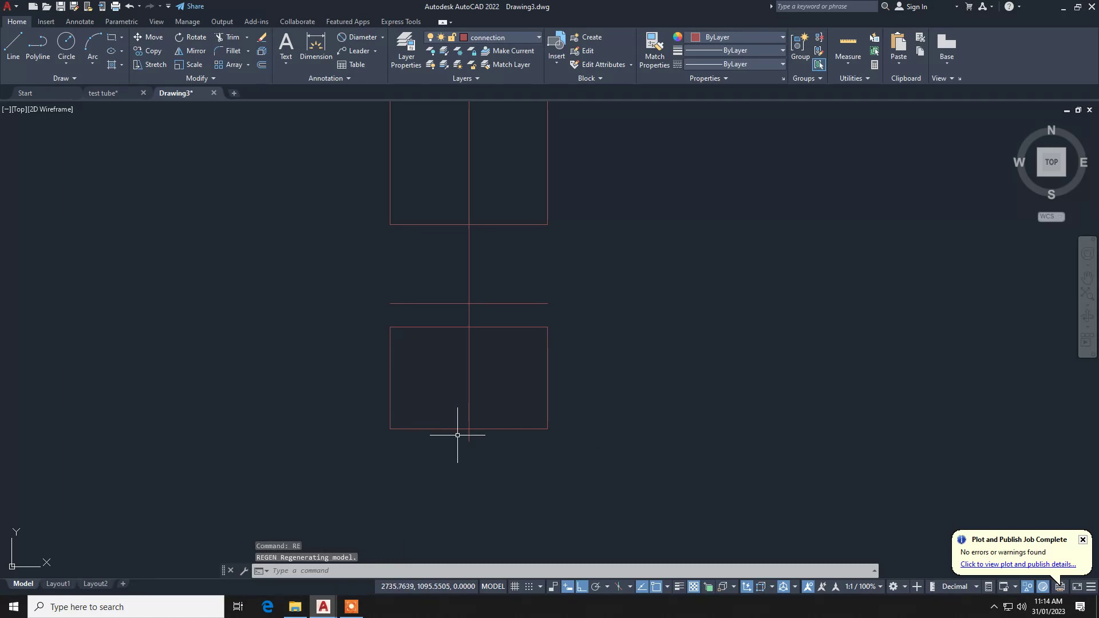
{"action": "type", "text": "rec"}
{"action": "key", "text": "Return"}
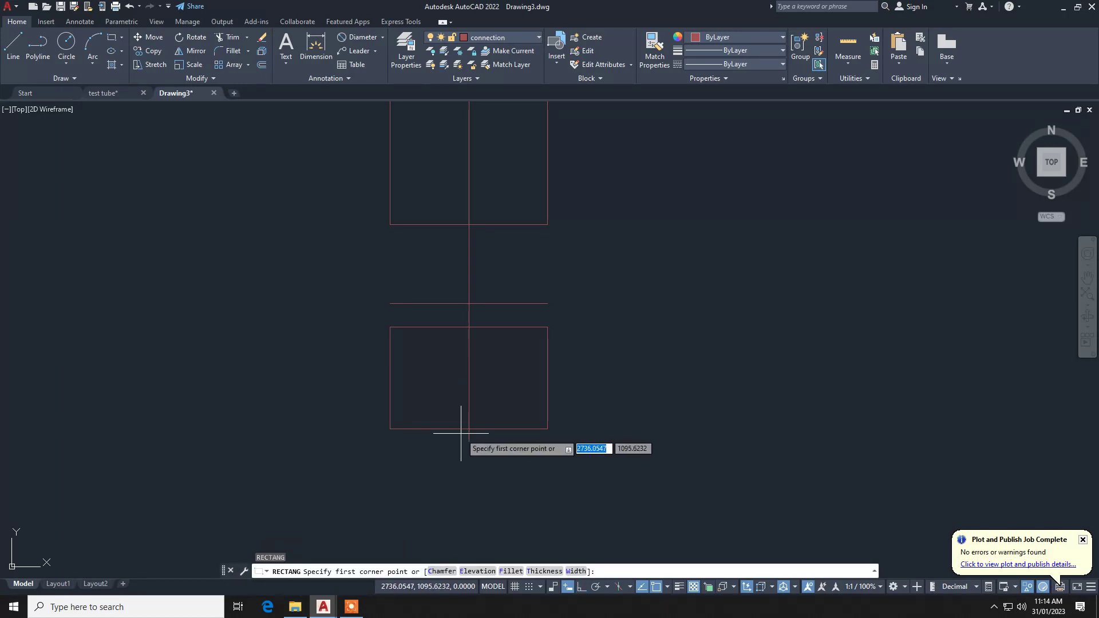
{"action": "left_click", "coordinate": [469, 429]}
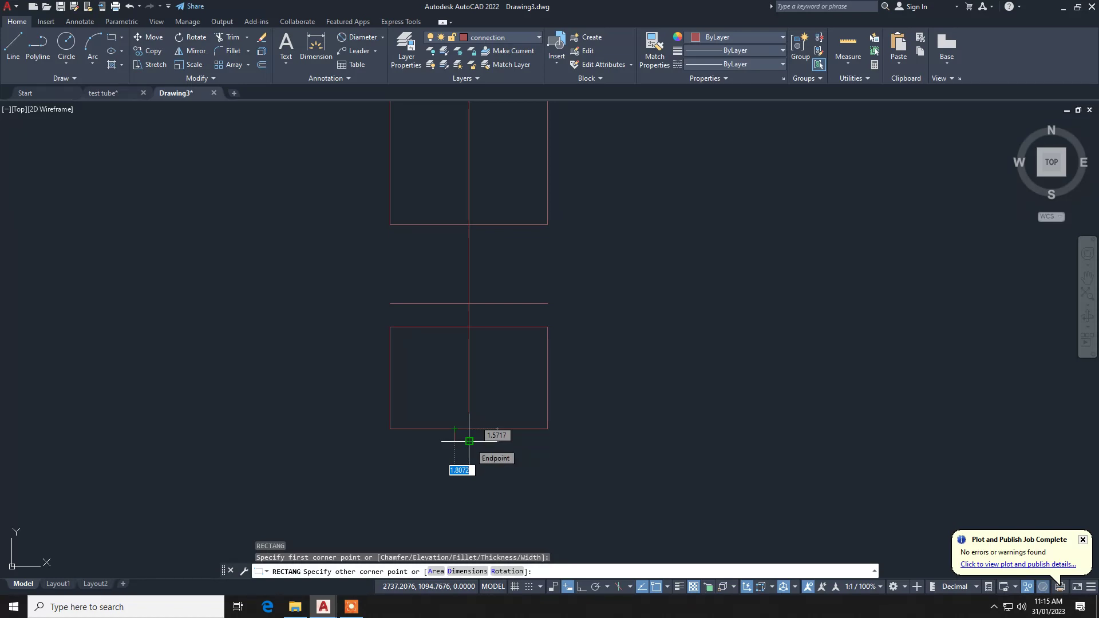
{"action": "left_click", "coordinate": [455, 441]}
Move the small rectangle by its top midpoint onto the intersection of the centerline and the bottom box's lower edge.
{"action": "scroll", "coordinate": [466, 443], "scroll_direction": "up", "scroll_amount": 4}
{"action": "left_click", "coordinate": [466, 444]}
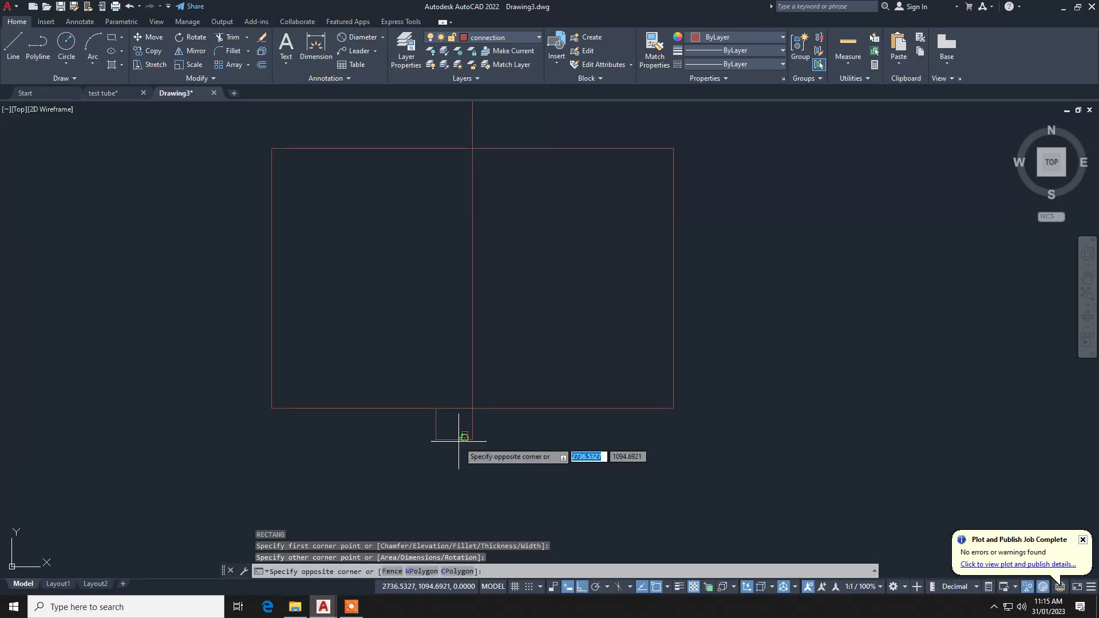
{"action": "left_click", "coordinate": [444, 448]}
{"action": "type", "text": "m"}
{"action": "key", "text": "Return"}
{"action": "left_click", "coordinate": [454, 425]}
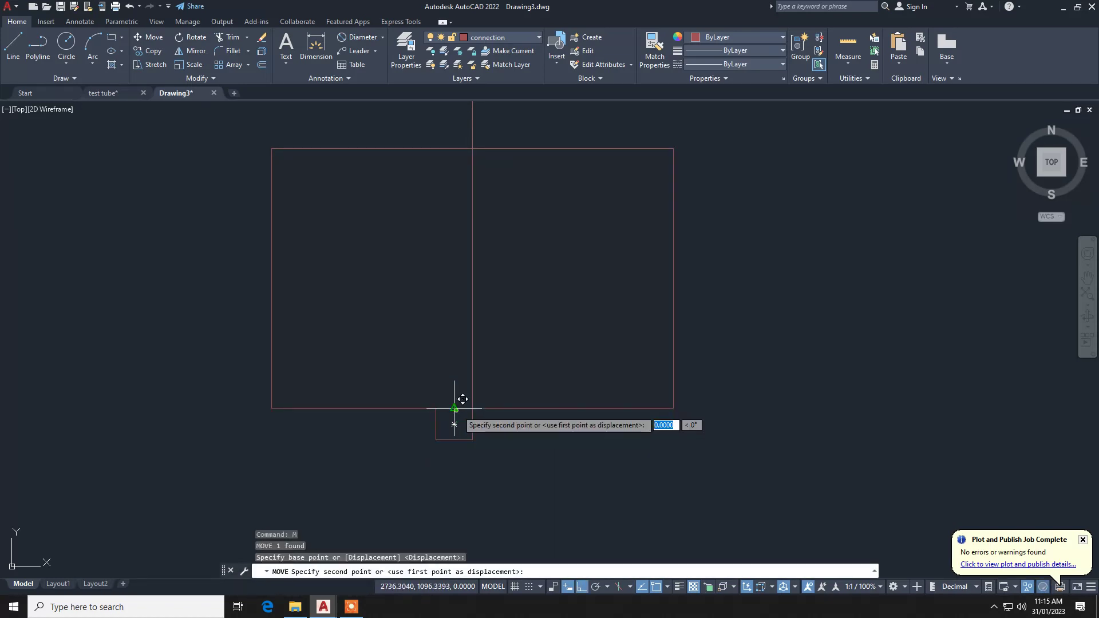
{"action": "left_click", "coordinate": [472, 408]}
{"action": "key", "text": "Escape"}
{"action": "key", "text": "Escape"}
{"action": "key", "text": "Escape"}
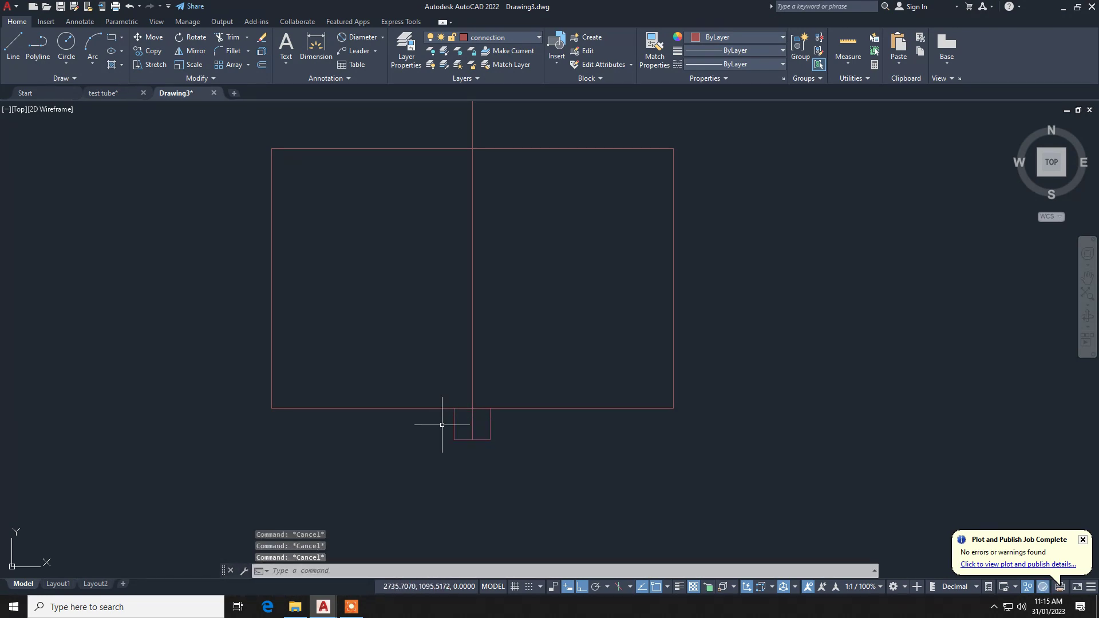
Draw a thin base strip about 0.4 high with connected lines beneath the bottom box, spanning its full width.
{"action": "type", "text": "l"}
{"action": "key", "text": "Return"}
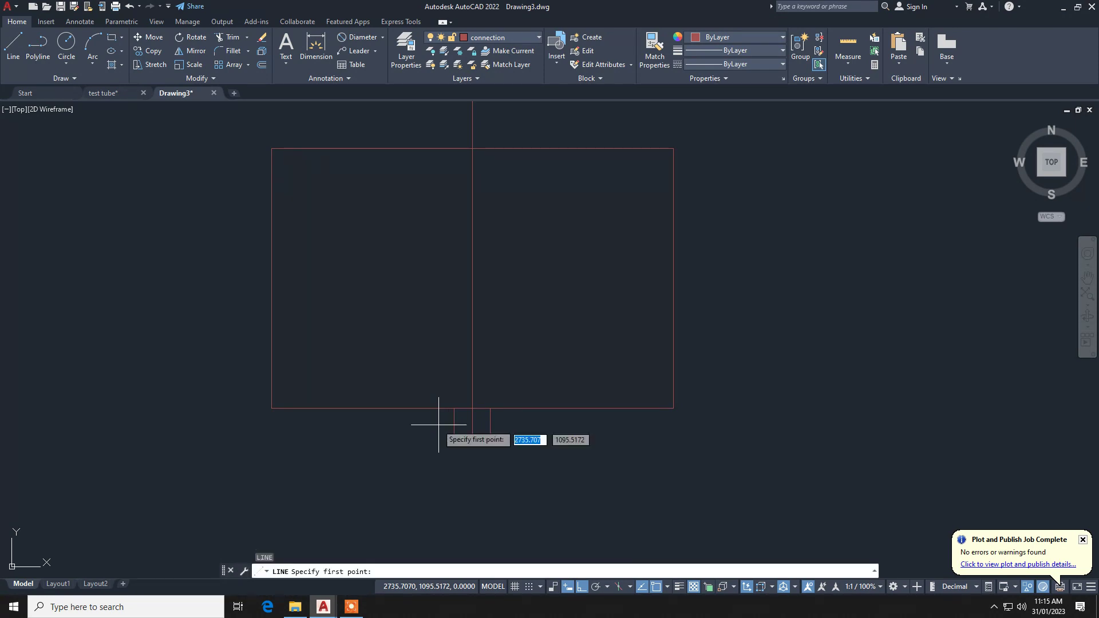
{"action": "left_click", "coordinate": [271, 408]}
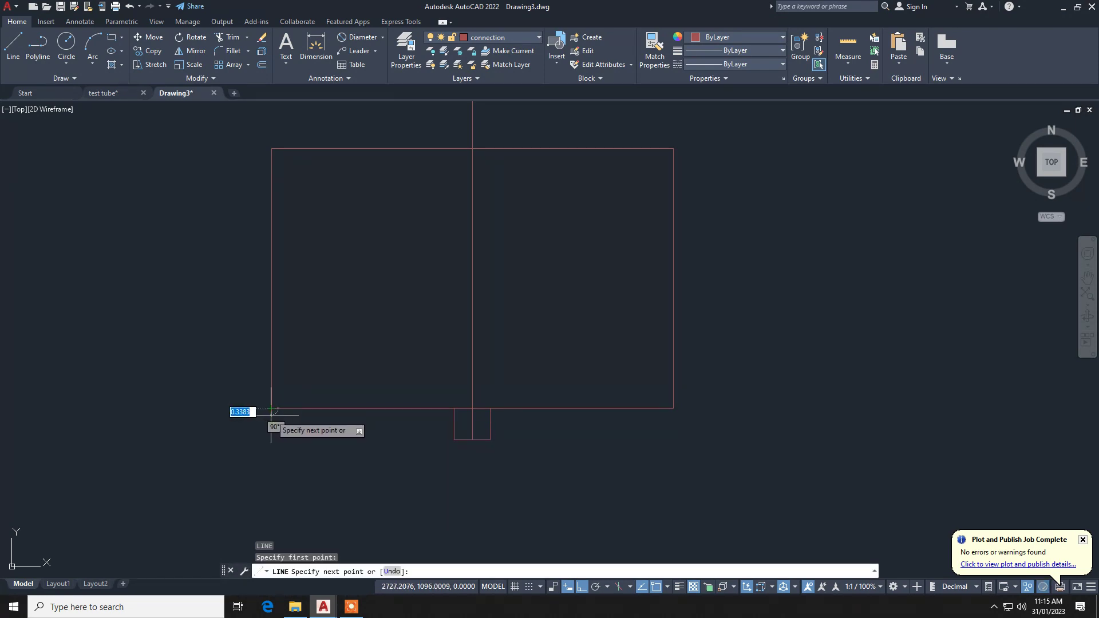
{"action": "left_click", "coordinate": [673, 417]}
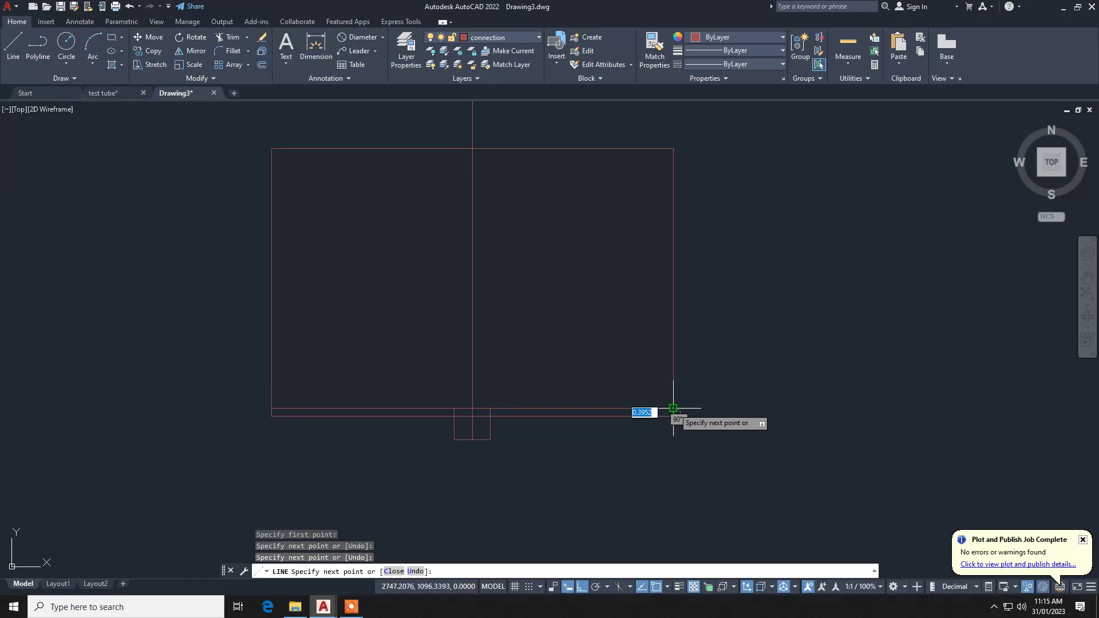
{"action": "left_click", "coordinate": [674, 410]}
{"action": "key", "text": "Escape"}
Trim away the small rectangle's side segments that lie inside the thin base strip.
{"action": "type", "text": "tr"}
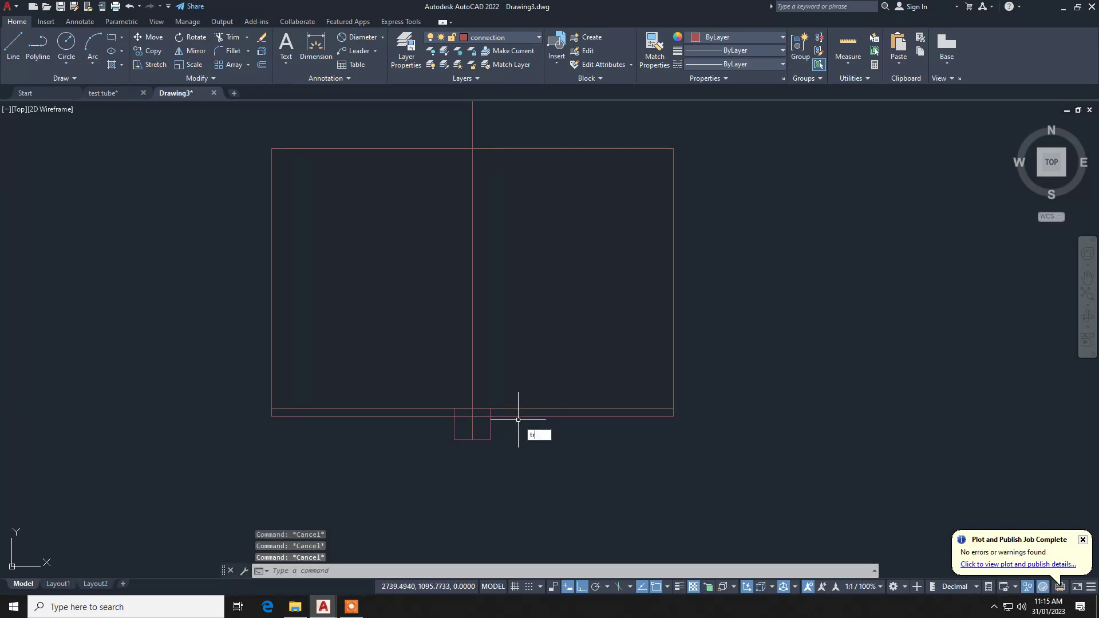
{"action": "key", "text": "Return"}
{"action": "scroll", "coordinate": [495, 414], "scroll_direction": "up", "scroll_amount": 4}
{"action": "mouse_move", "coordinate": [495, 414]}
{"action": "left_mouse_down"}
{"action": "mouse_move", "coordinate": [504, 410]}
{"action": "mouse_move", "coordinate": [371, 409]}
{"action": "left_mouse_up"}
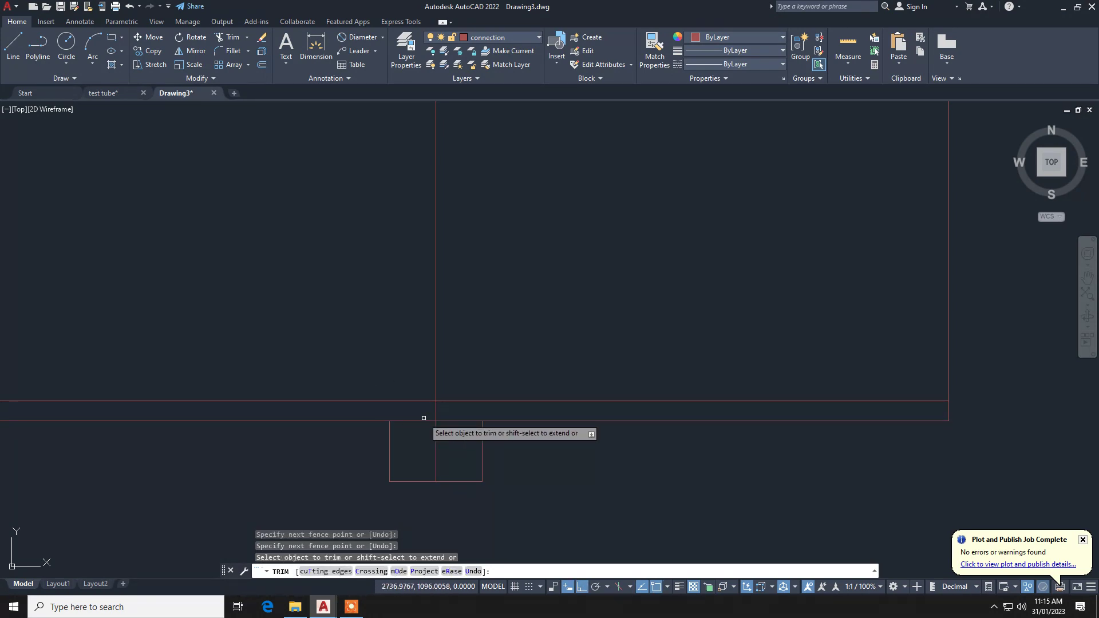
{"action": "key", "text": "Escape"}
{"action": "key", "text": "Escape"}
{"action": "key", "text": "Escape"}
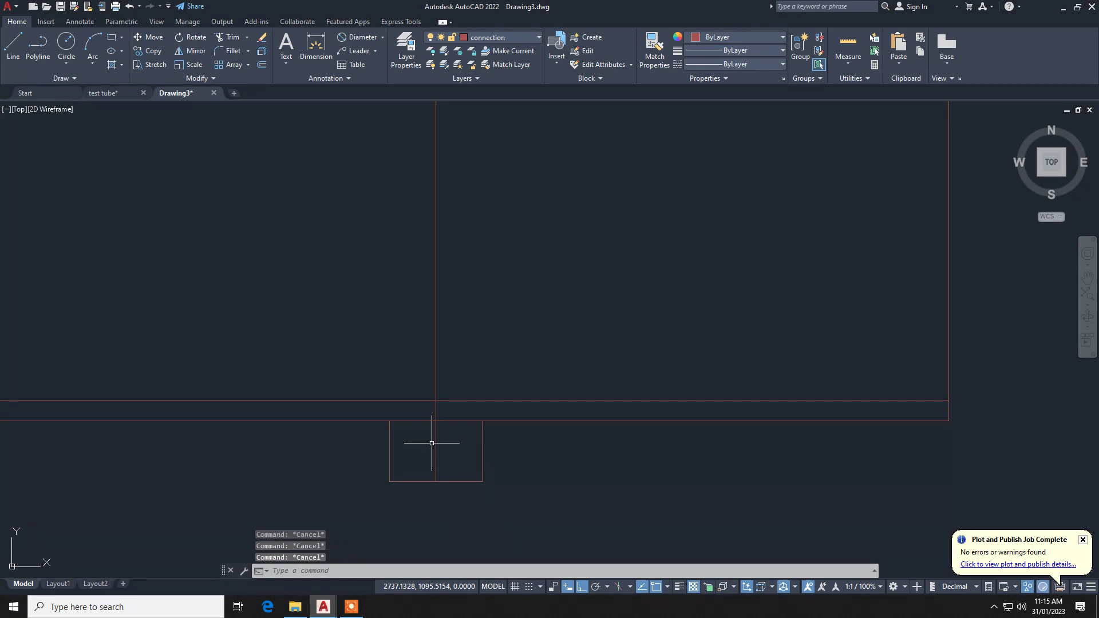
{"action": "scroll", "coordinate": [432, 443], "scroll_direction": "down", "scroll_amount": 8}
{"action": "scroll", "coordinate": [466, 373], "scroll_direction": "down", "scroll_amount": 3}
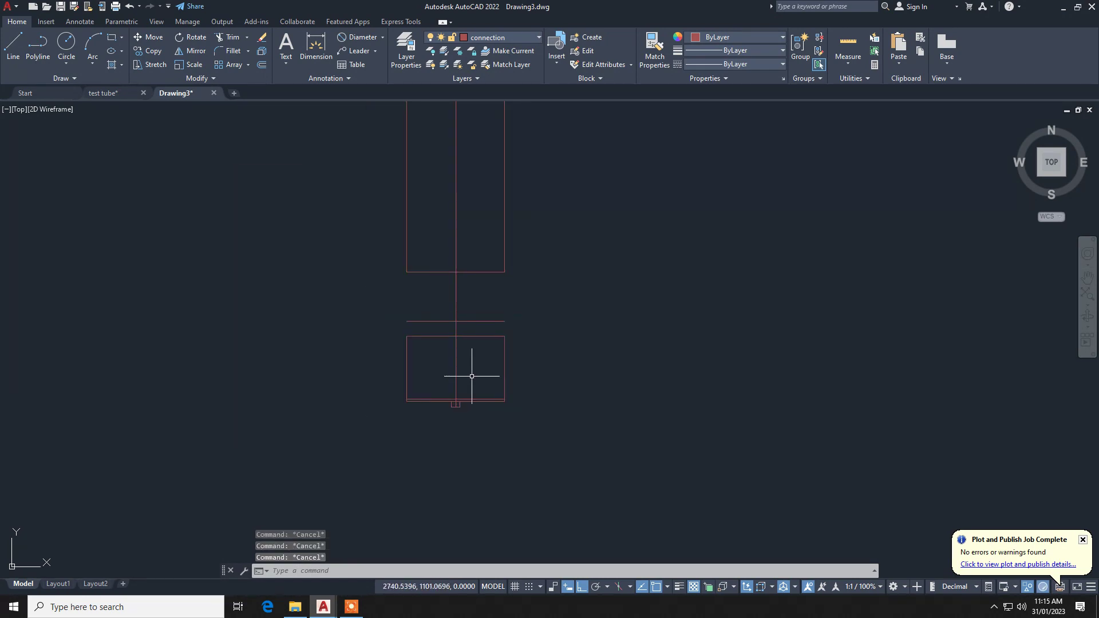
{"action": "middle_click_drag", "start_coordinate": [466, 373], "coordinate": [429, 457]}
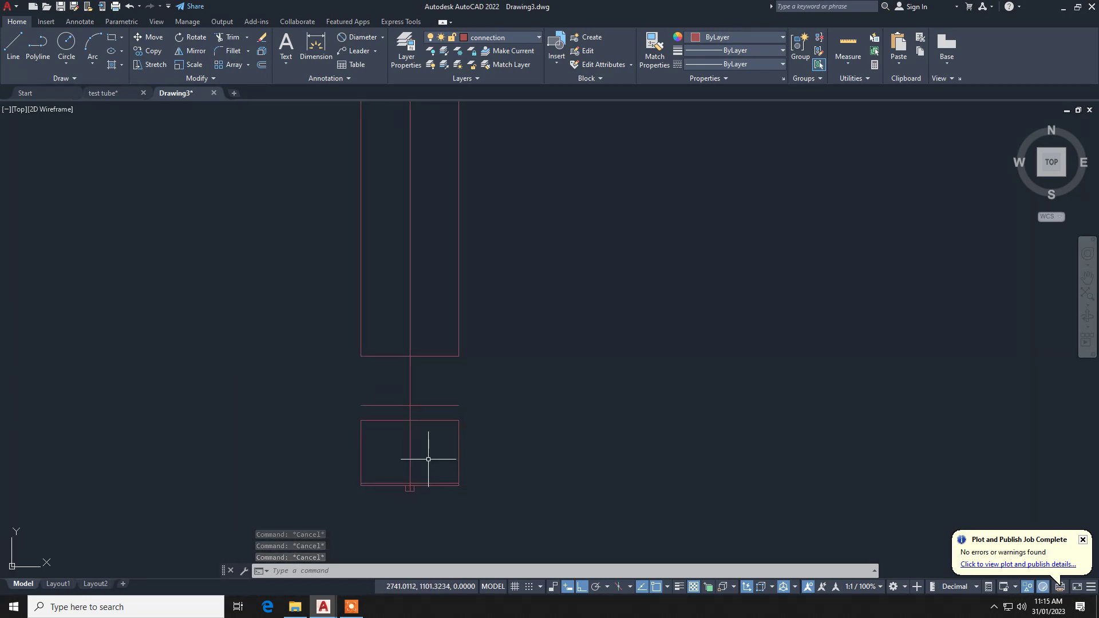
Fillet the bottom box's lower-left corner with a radius of 1, between its lower edge and left side.
{"action": "scroll", "coordinate": [366, 480], "scroll_direction": "up", "scroll_amount": 2}
{"action": "scroll", "coordinate": [366, 481], "scroll_direction": "up", "scroll_amount": 4}
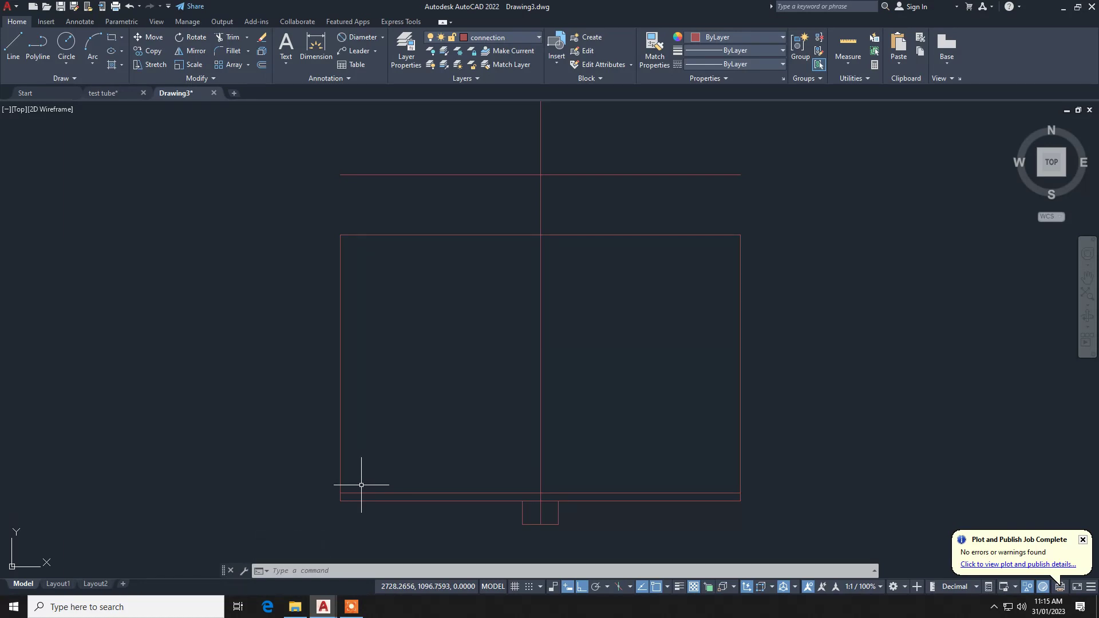
{"action": "scroll", "coordinate": [361, 484], "scroll_direction": "up", "scroll_amount": 2}
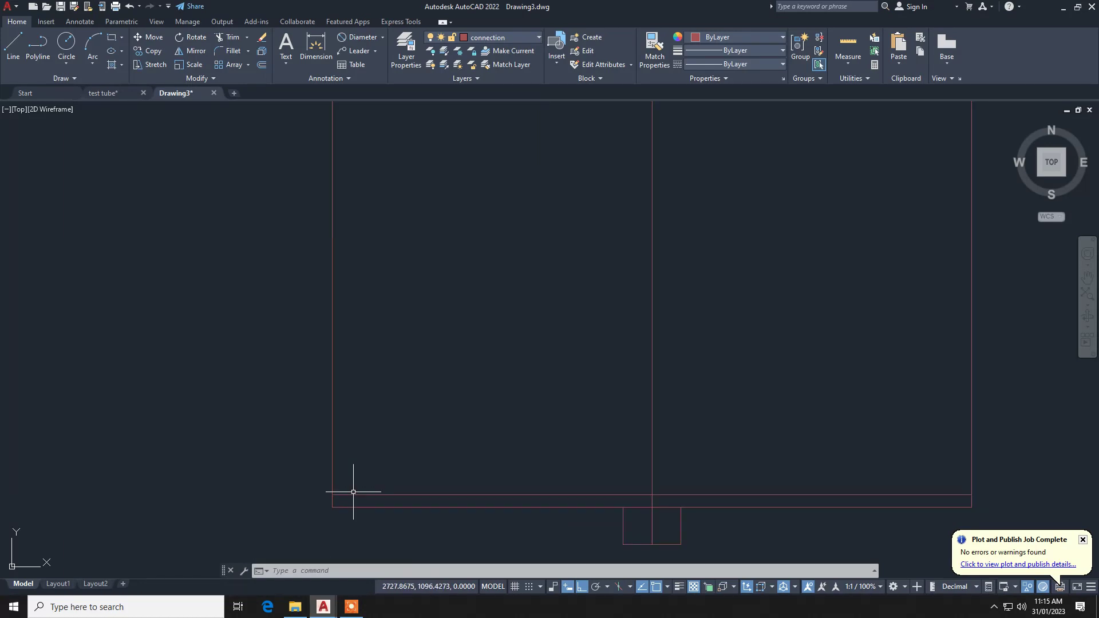
{"action": "type", "text": "f"}
{"action": "key", "text": "Return"}
{"action": "left_click", "coordinate": [353, 494]}
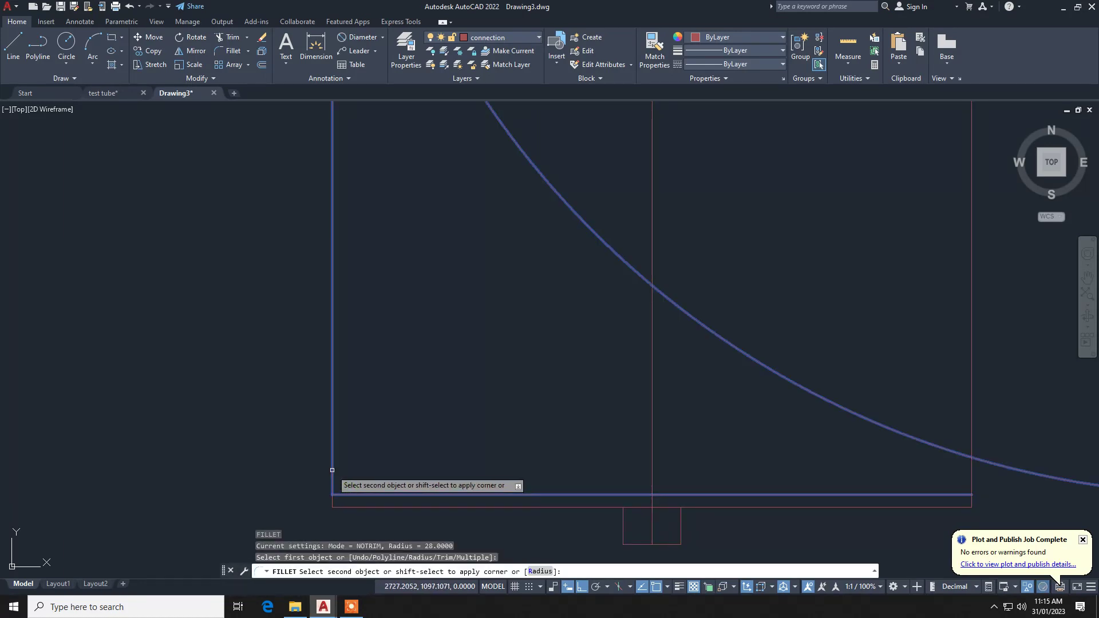
{"action": "left_click", "coordinate": [540, 572]}
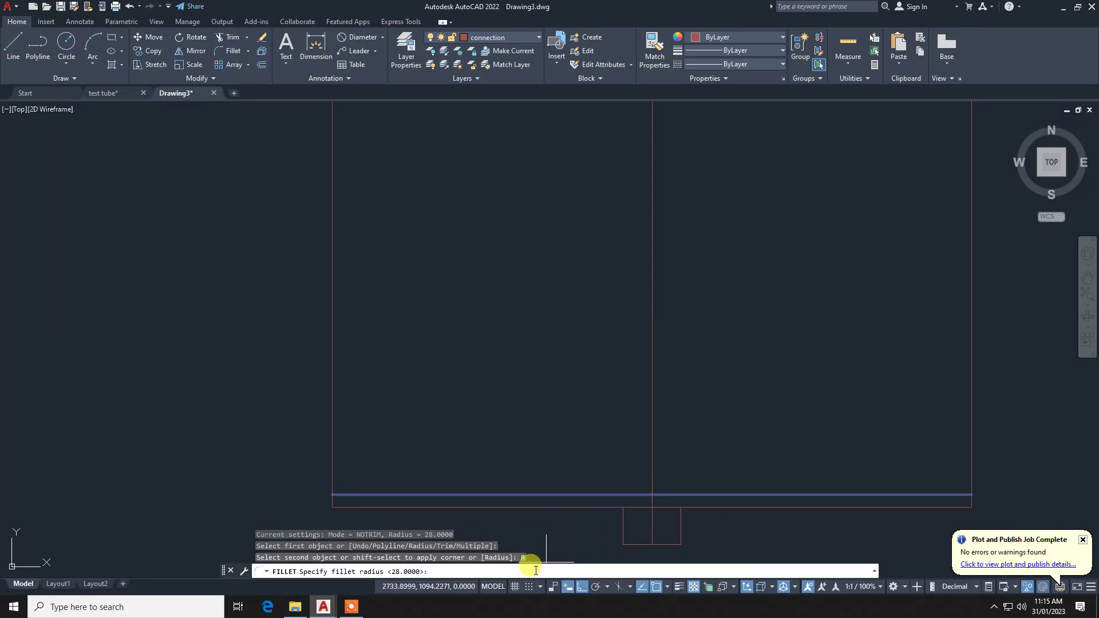
{"action": "type", "text": "1"}
{"action": "key", "text": "Return"}
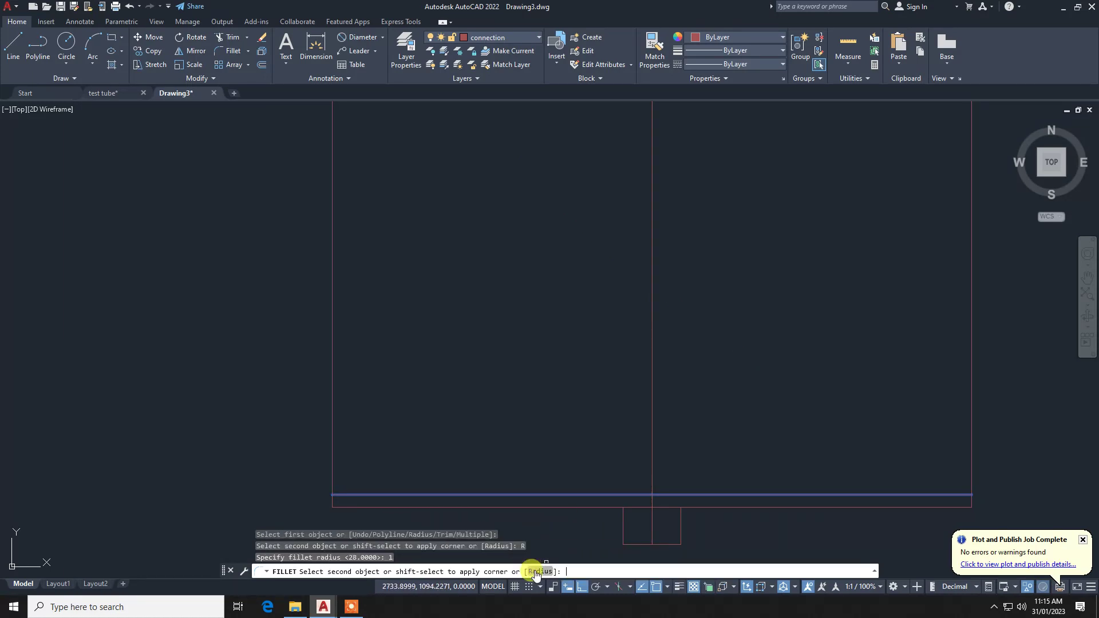
{"action": "left_click", "coordinate": [332, 463]}
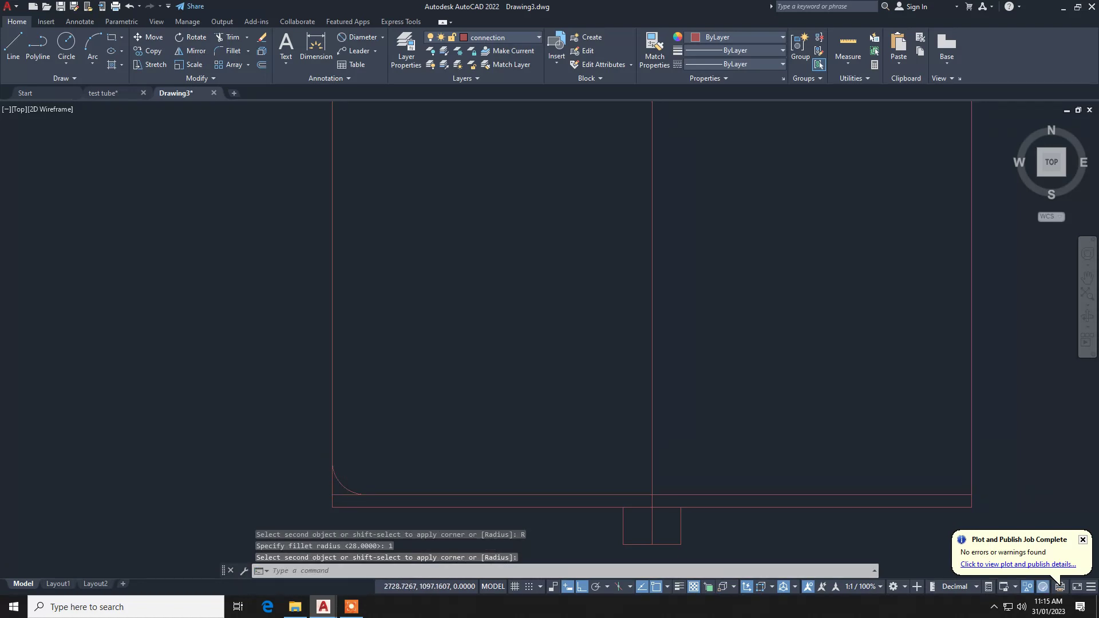
Fillet the bottom box's lower-right corner with the same radius of 1.
{"action": "scroll", "coordinate": [380, 468], "scroll_direction": "down", "scroll_amount": 6}
{"action": "key", "text": "Return"}
{"action": "left_click", "coordinate": [486, 474]}
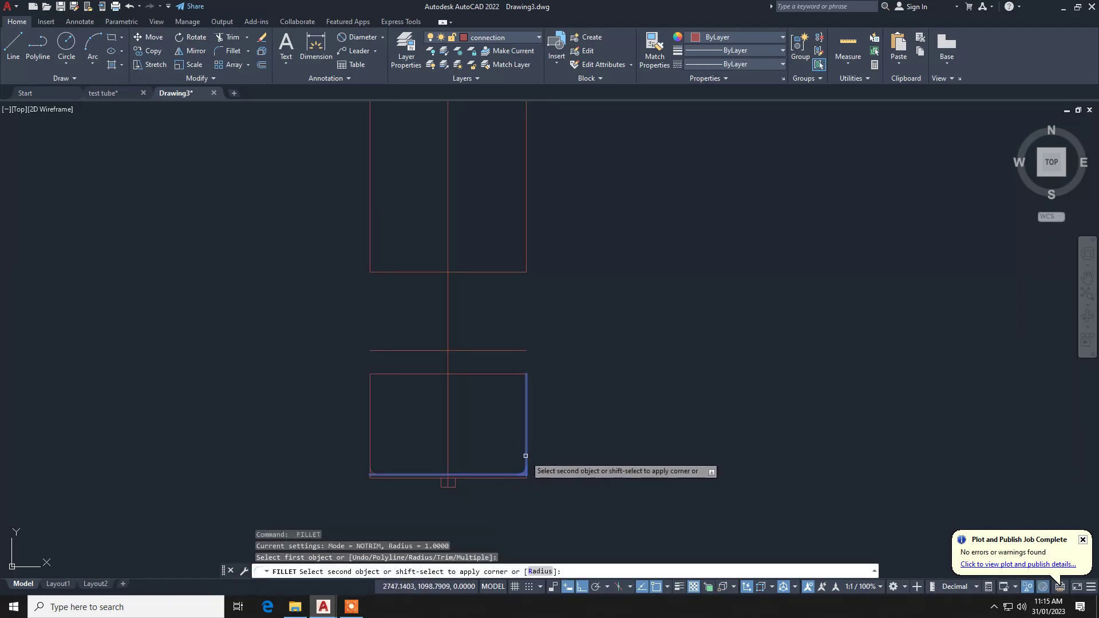
{"action": "key", "text": "Escape"}
{"action": "scroll", "coordinate": [522, 466], "scroll_direction": "up", "scroll_amount": 6}
{"action": "key", "text": "Escape"}
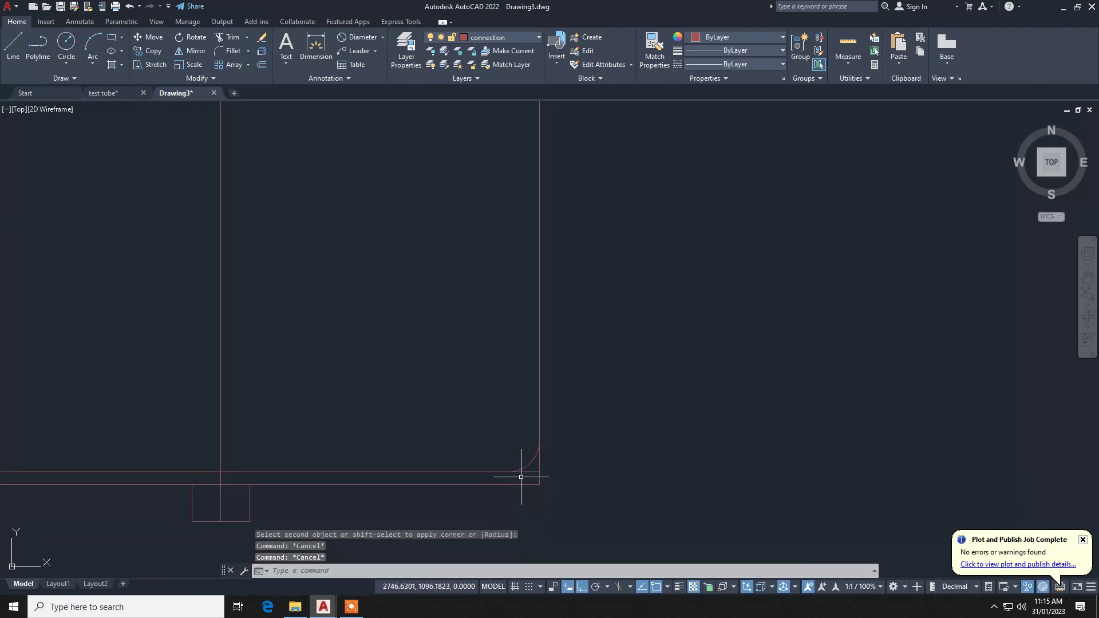
Trim away the ends of the bottom box's lower edge that extend past the two corner fillets.
{"action": "type", "text": "tr"}
{"action": "key", "text": "Return"}
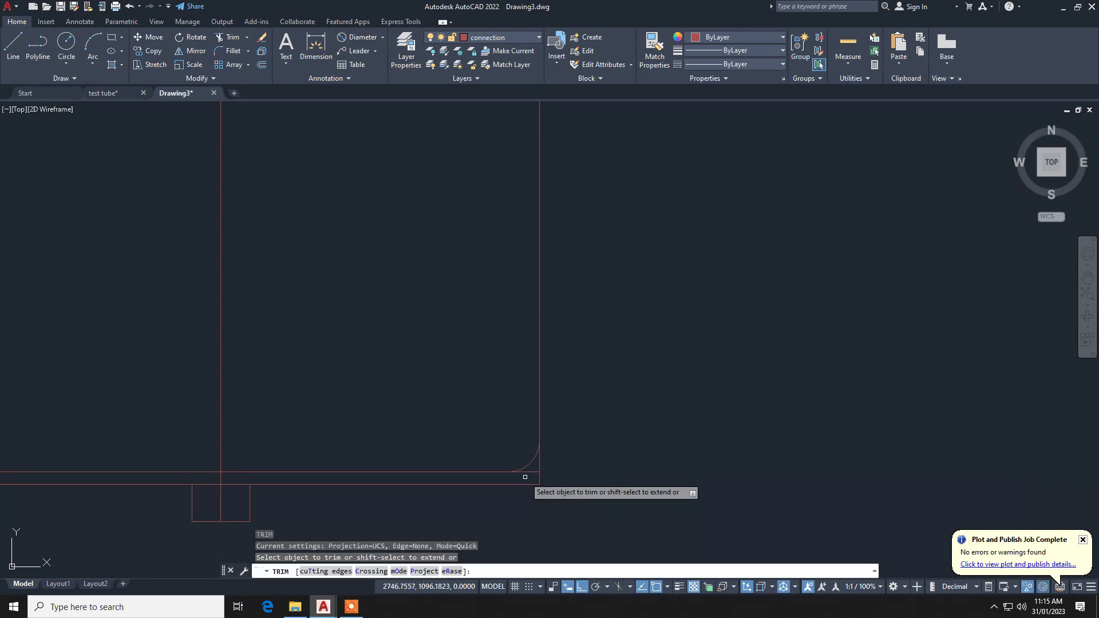
{"action": "left_click", "coordinate": [524, 472]}
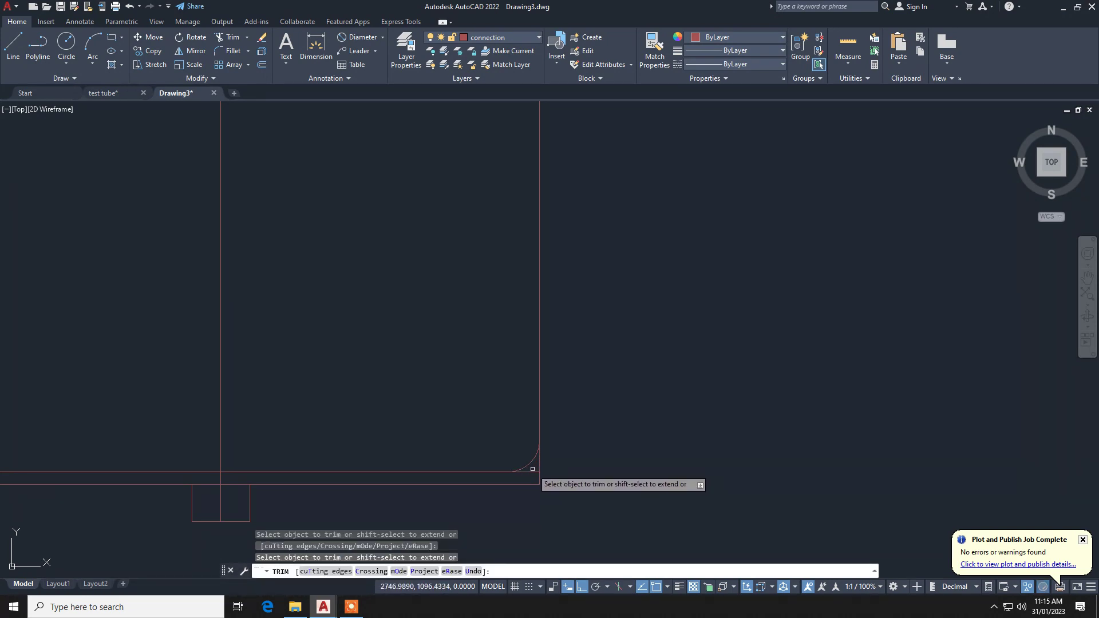
{"action": "scroll", "coordinate": [530, 467], "scroll_direction": "down", "scroll_amount": 3}
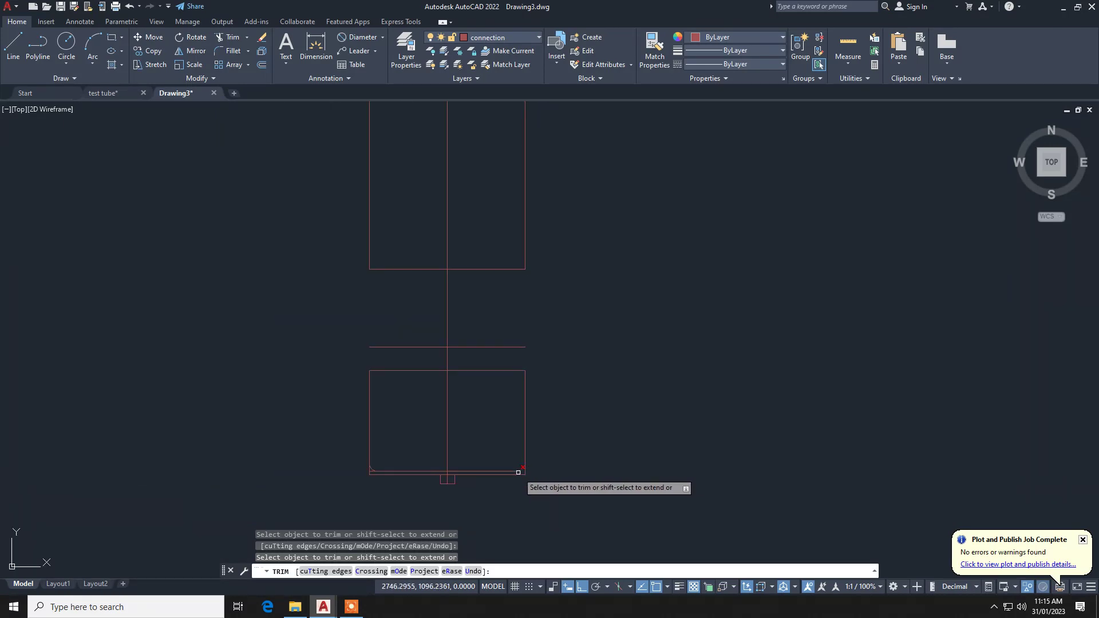
{"action": "scroll", "coordinate": [389, 477], "scroll_direction": "up", "scroll_amount": 4}
{"action": "scroll", "coordinate": [343, 475], "scroll_direction": "up", "scroll_amount": 4}
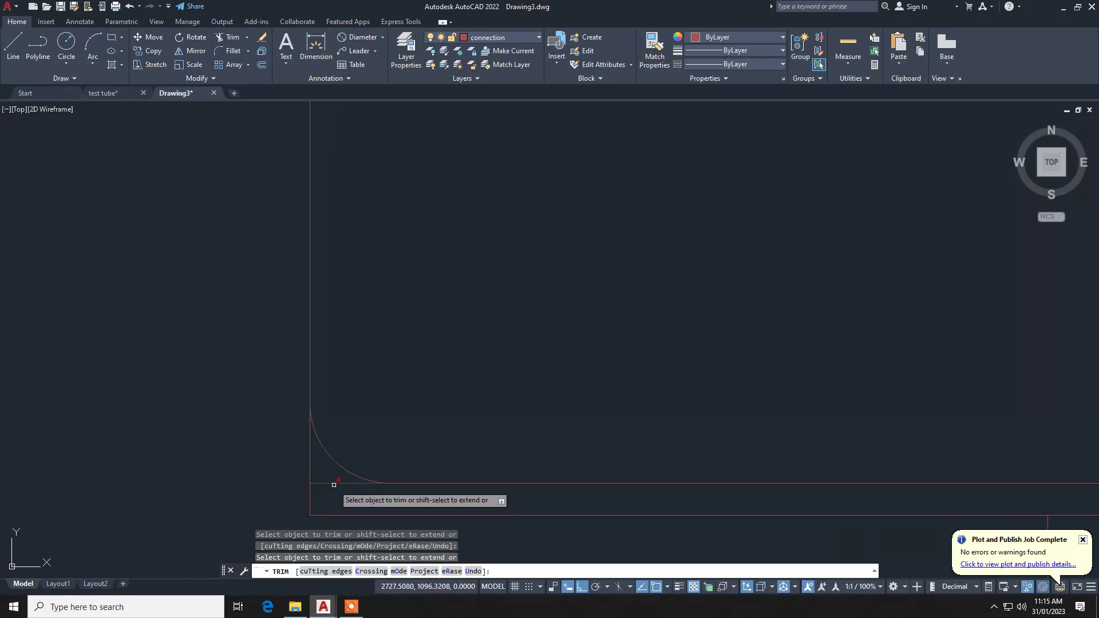
{"action": "scroll", "coordinate": [331, 483], "scroll_direction": "down", "scroll_amount": 3}
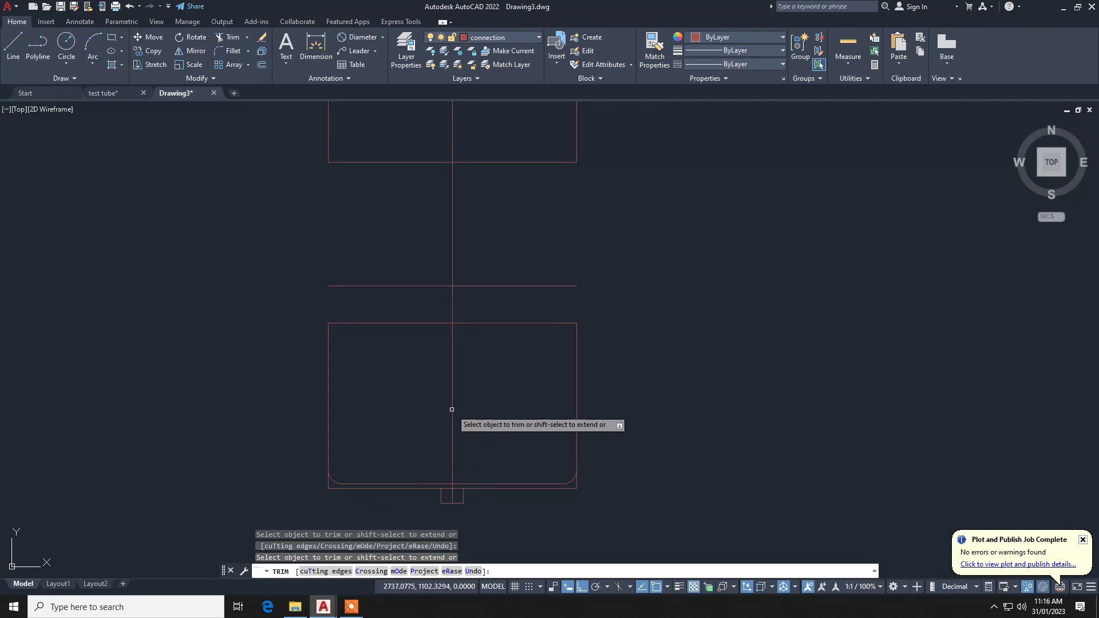
{"action": "scroll", "coordinate": [450, 427], "scroll_direction": "down", "scroll_amount": 2}
{"action": "key", "text": "Return"}
Fillet the lower tube's left side line to the bottom of the loop's inner circle with a radius of 28.
{"action": "scroll", "coordinate": [450, 427], "scroll_direction": "down", "scroll_amount": 3}
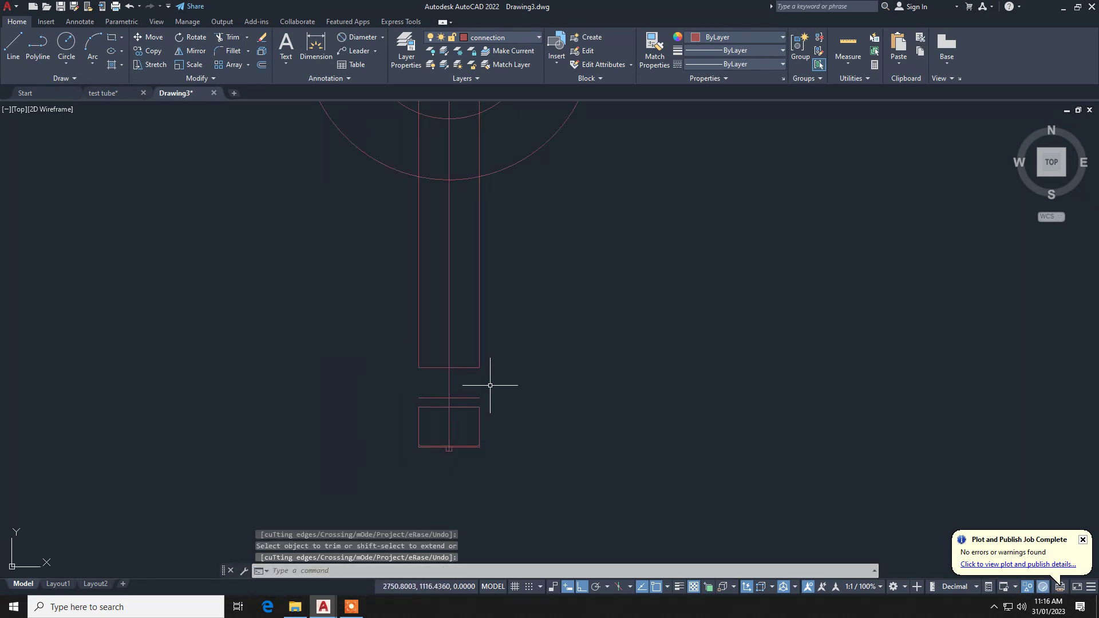
{"action": "scroll", "coordinate": [490, 386], "scroll_direction": "down", "scroll_amount": 4}
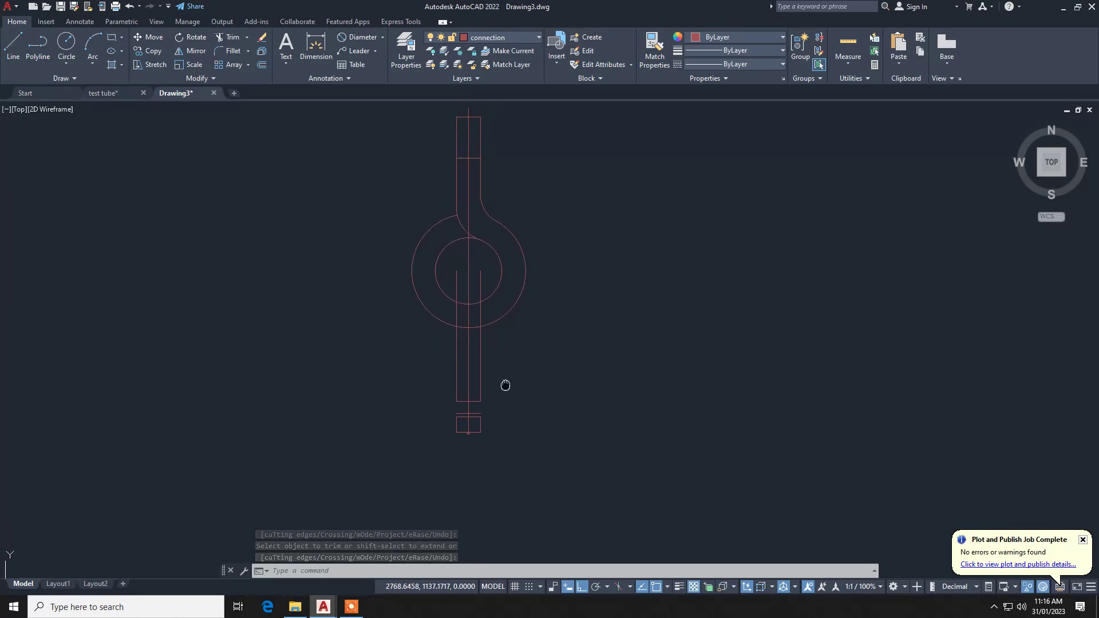
{"action": "scroll", "coordinate": [466, 369], "scroll_direction": "up", "scroll_amount": 4}
{"action": "key", "text": "Escape"}
{"action": "key", "text": "Escape"}
{"action": "key", "text": "Escape"}
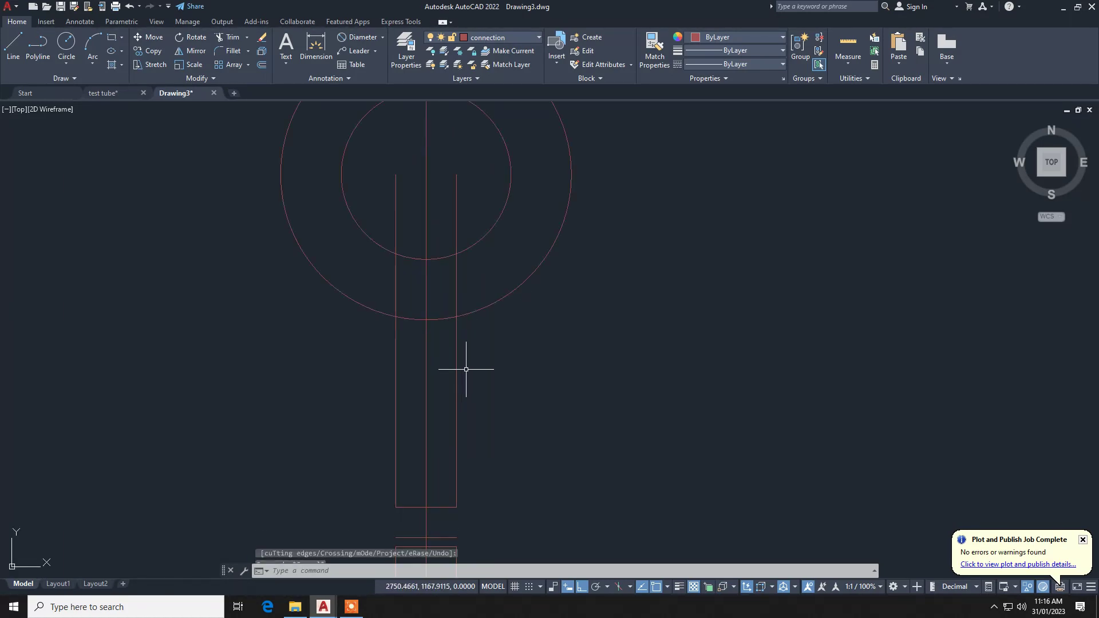
{"action": "type", "text": "f"}
{"action": "key", "text": "Return"}
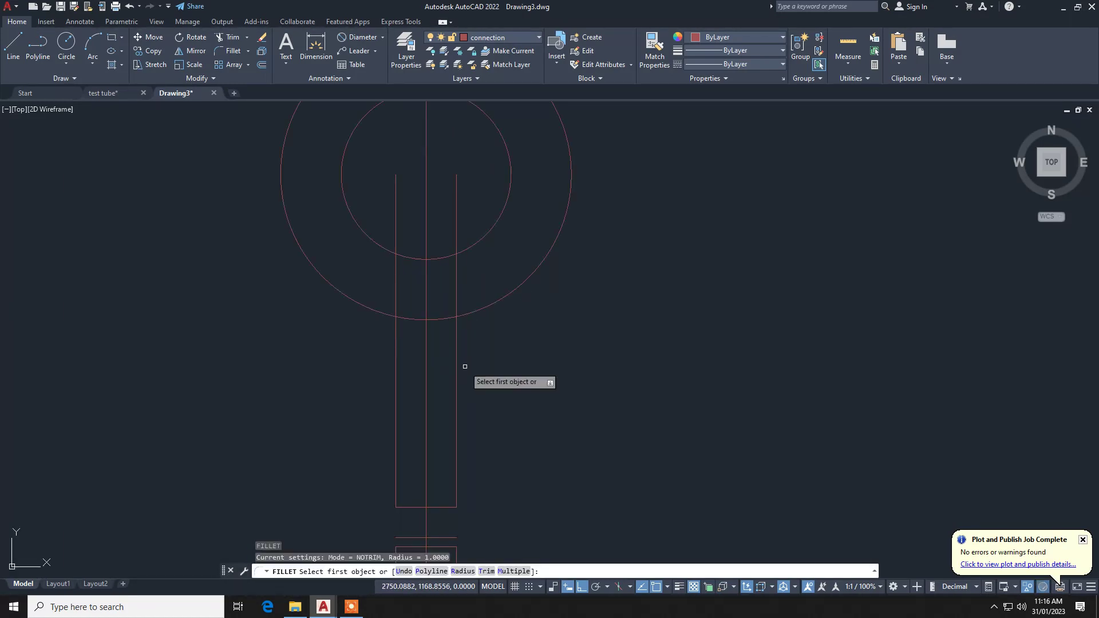
{"action": "left_click", "coordinate": [395, 335]}
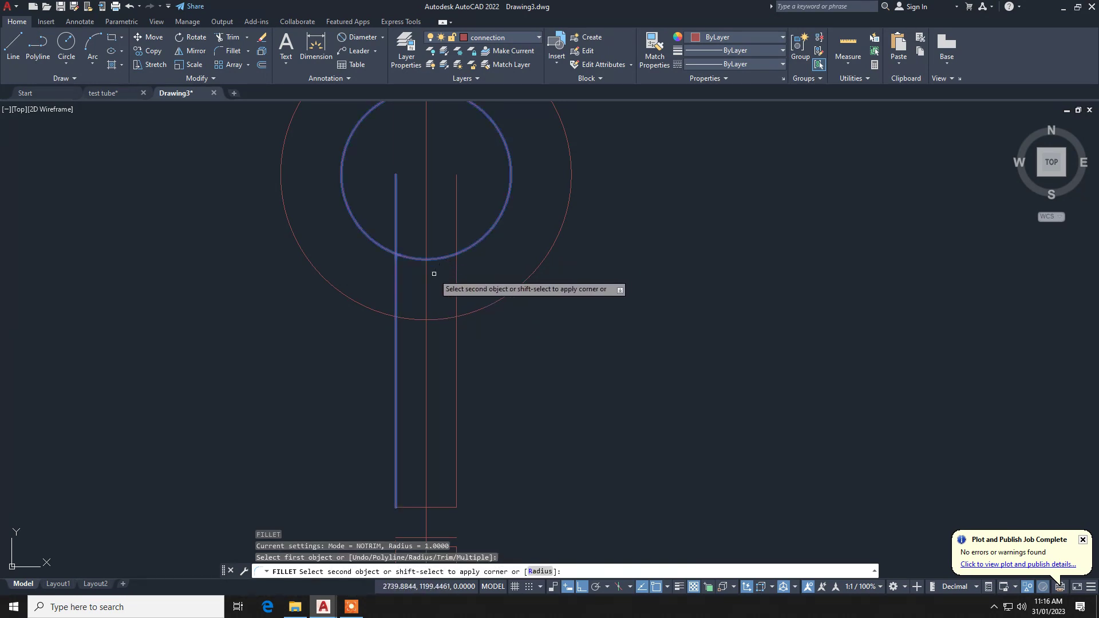
{"action": "left_click", "coordinate": [531, 566]}
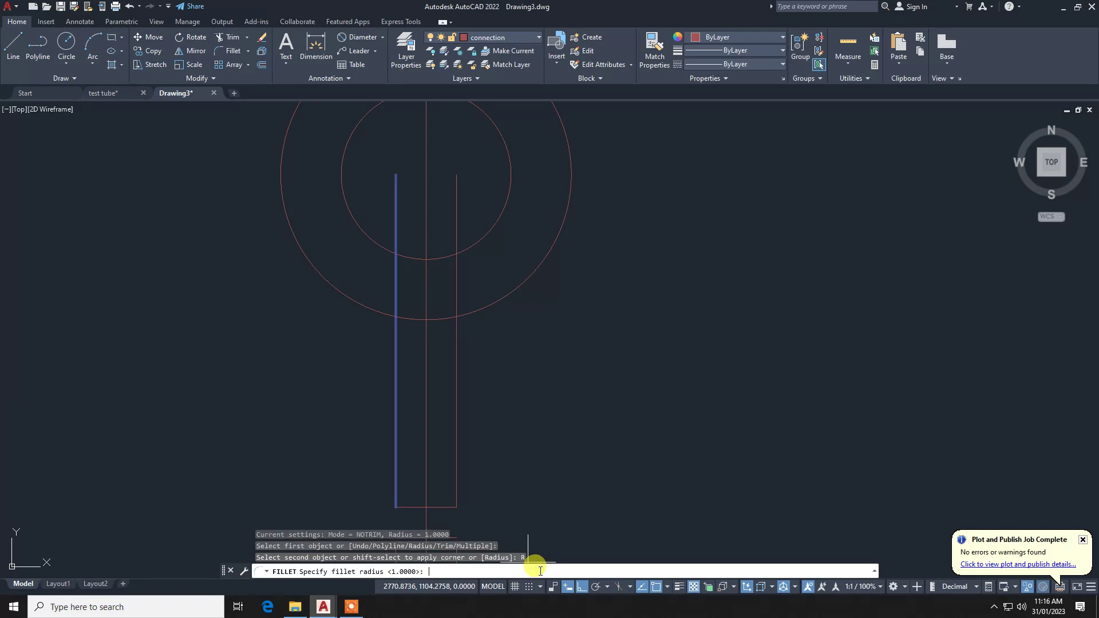
{"action": "type", "text": "28"}
{"action": "key", "text": "Return"}
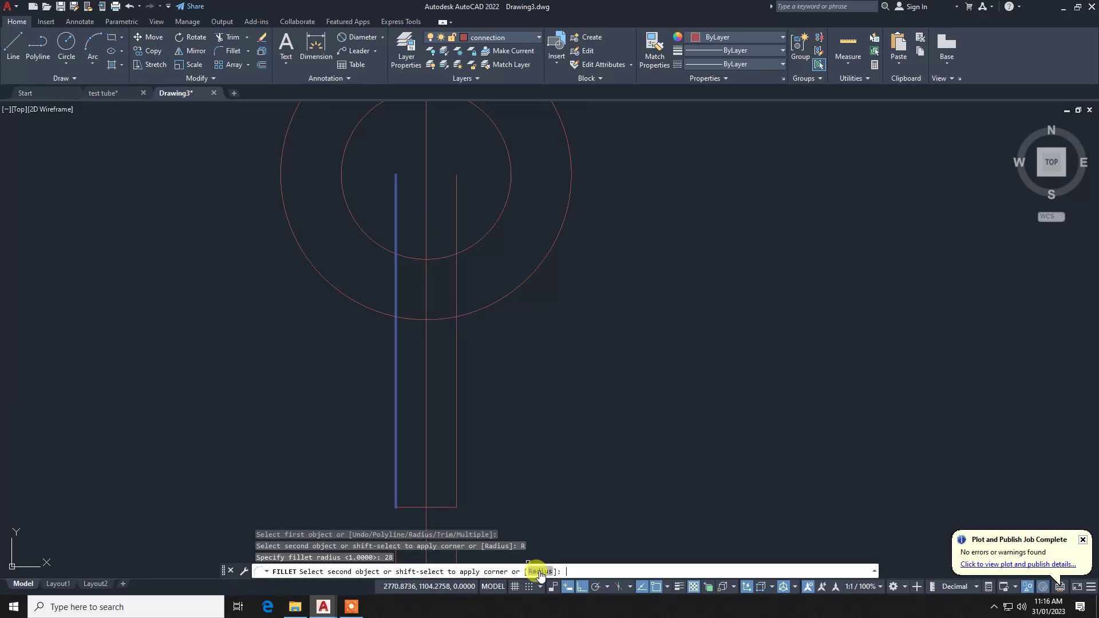
{"action": "left_click", "coordinate": [438, 258]}
Fillet the lower tube's right side line to the loop's outer circle with the same radius of 28.
{"action": "key", "text": "Return"}
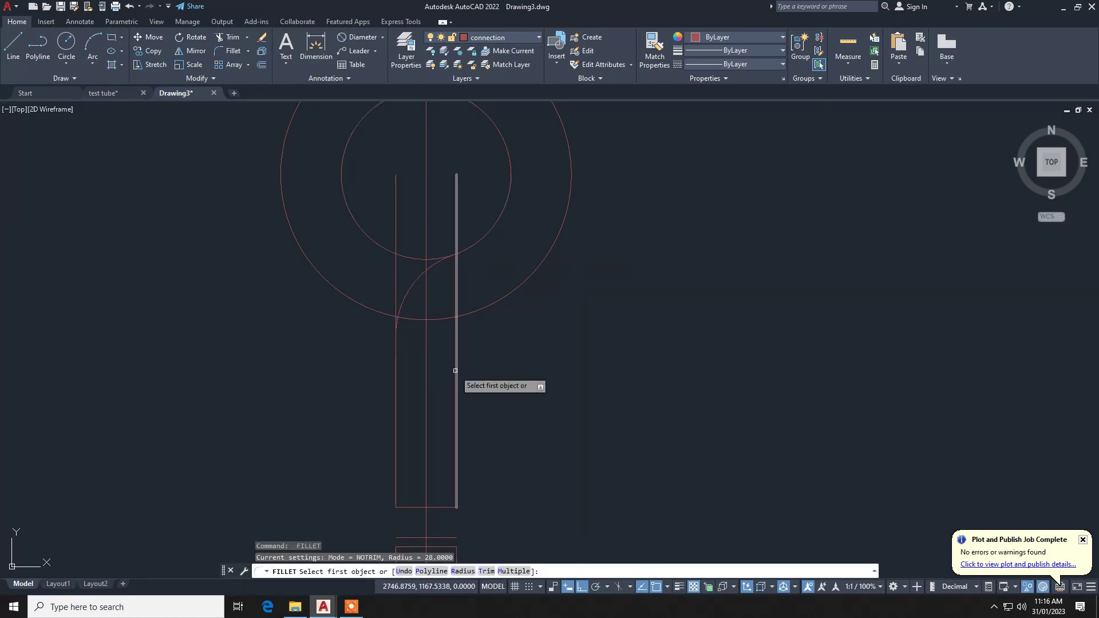
{"action": "left_click", "coordinate": [455, 374]}
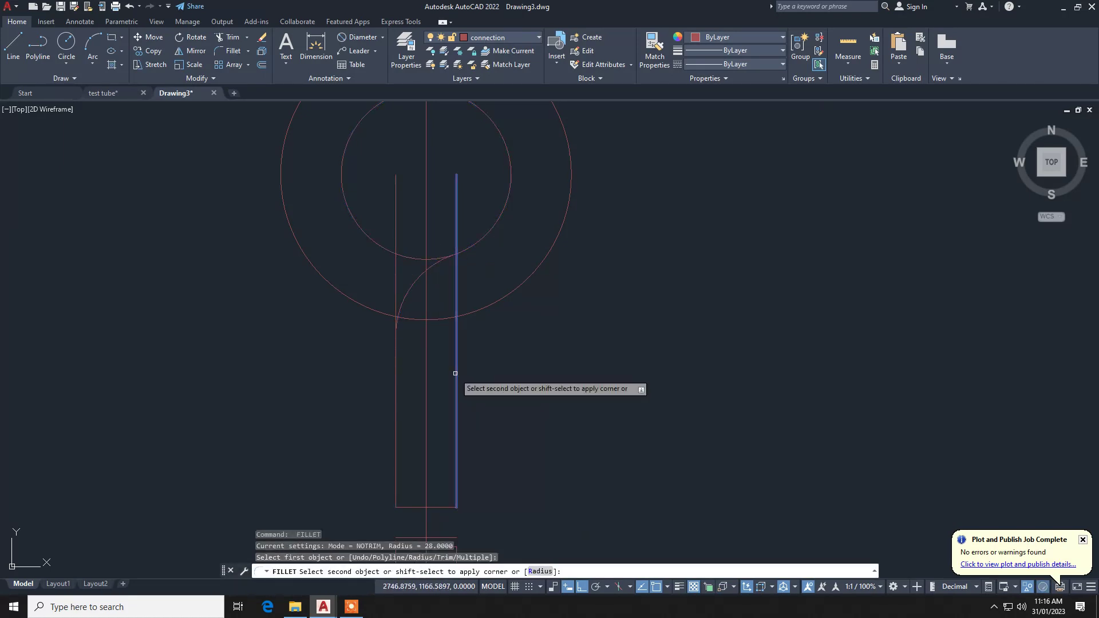
{"action": "left_click", "coordinate": [497, 303]}
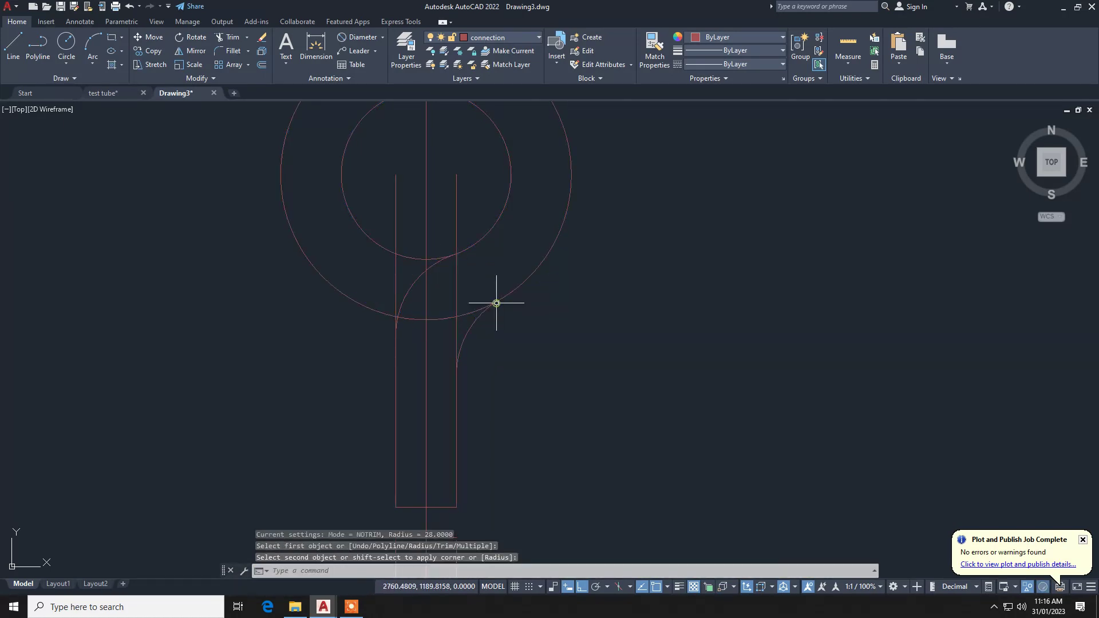
{"action": "key", "text": "Escape"}
{"action": "key", "text": "Escape"}
{"action": "key", "text": "Escape"}
Trim the lower tube's left side line between its fillet and the inner circle, and the right one between its fillet and the outer circle.
{"action": "key", "text": "Return"}
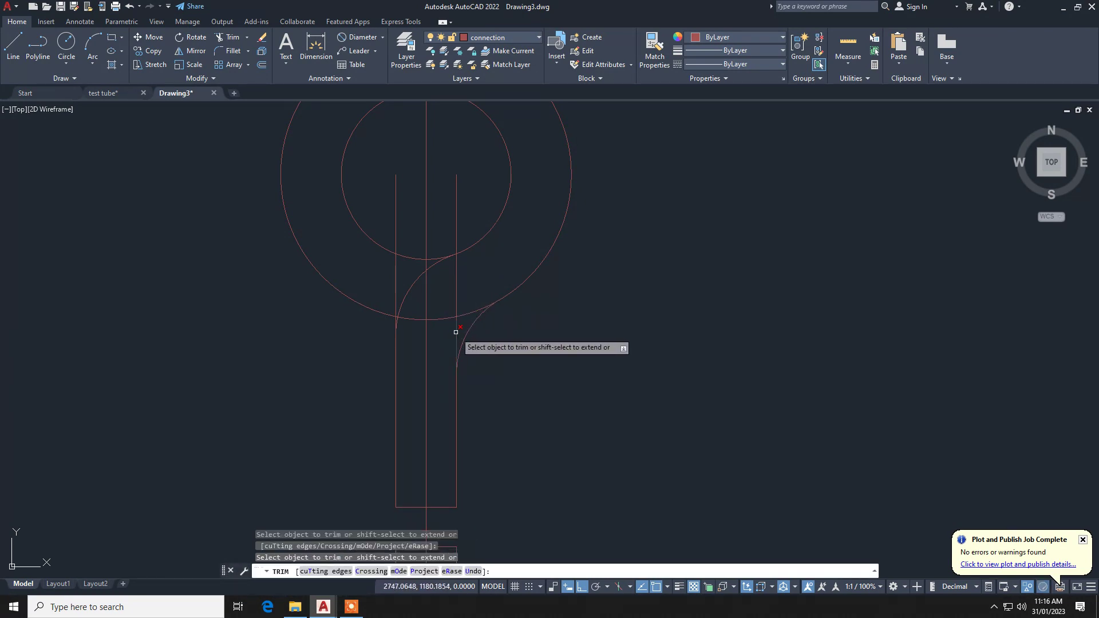
{"action": "left_click", "coordinate": [456, 332]}
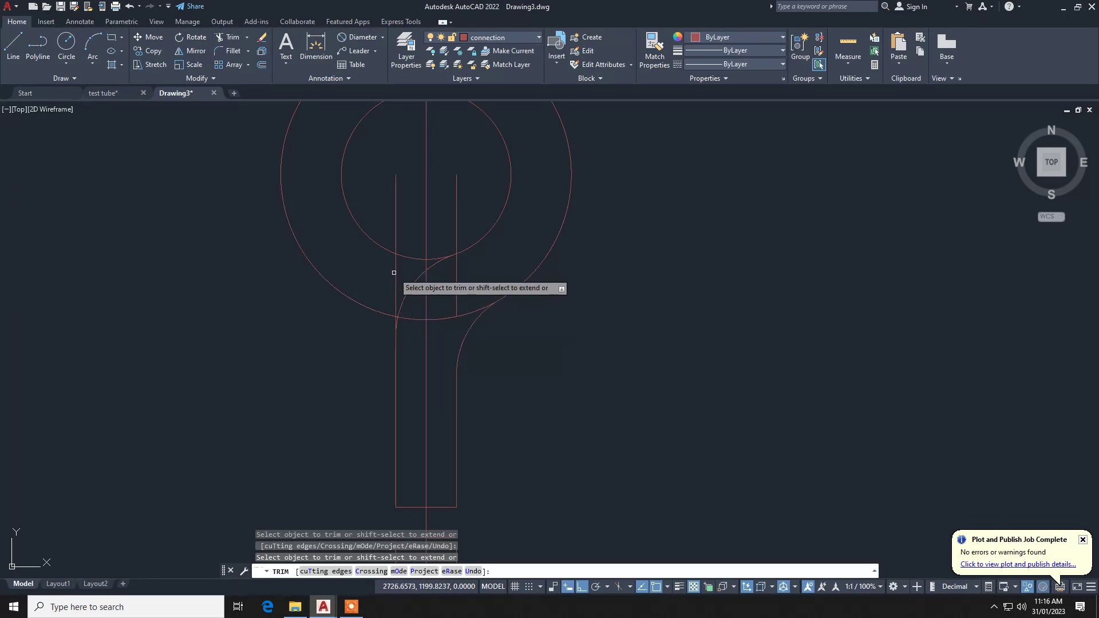
{"action": "scroll", "coordinate": [394, 315], "scroll_direction": "up", "scroll_amount": 6}
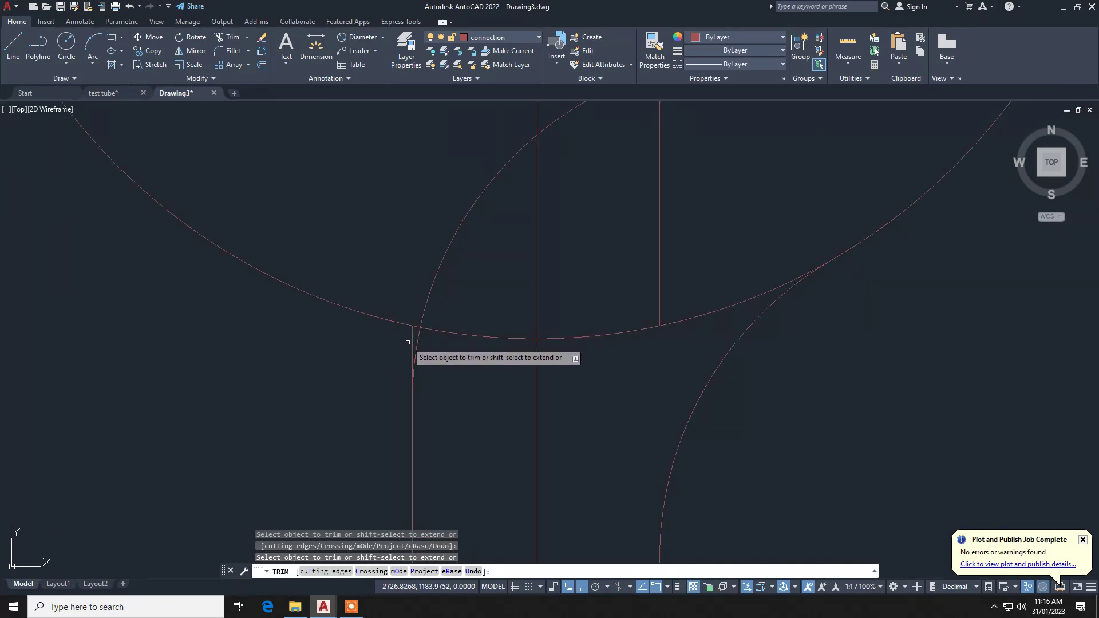
{"action": "scroll", "coordinate": [413, 339], "scroll_direction": "down", "scroll_amount": 6}
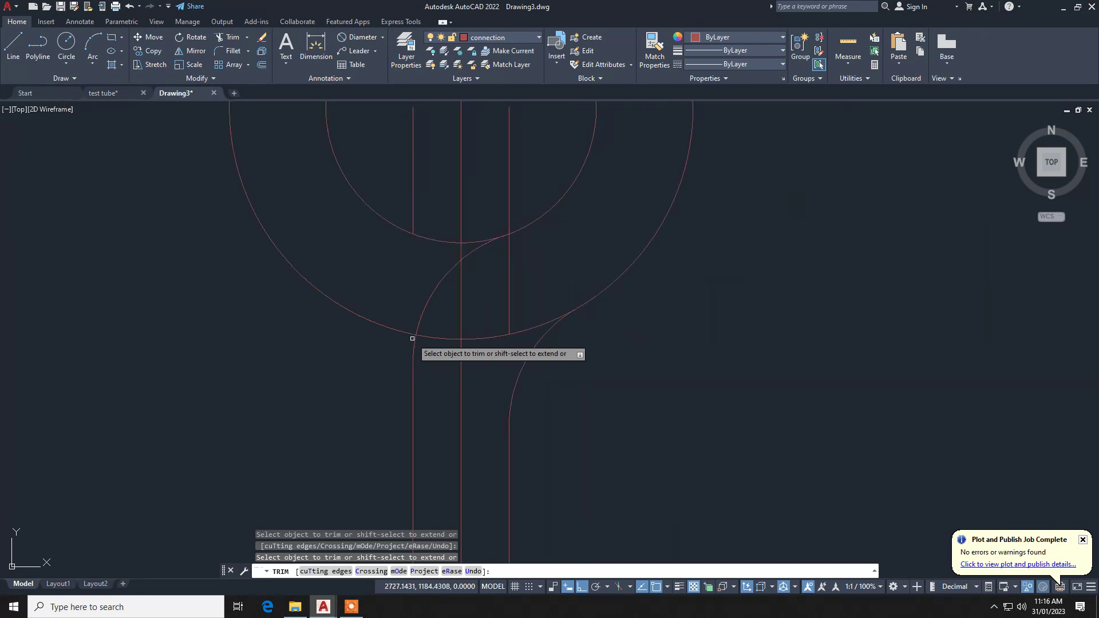
{"action": "key", "text": "Escape"}
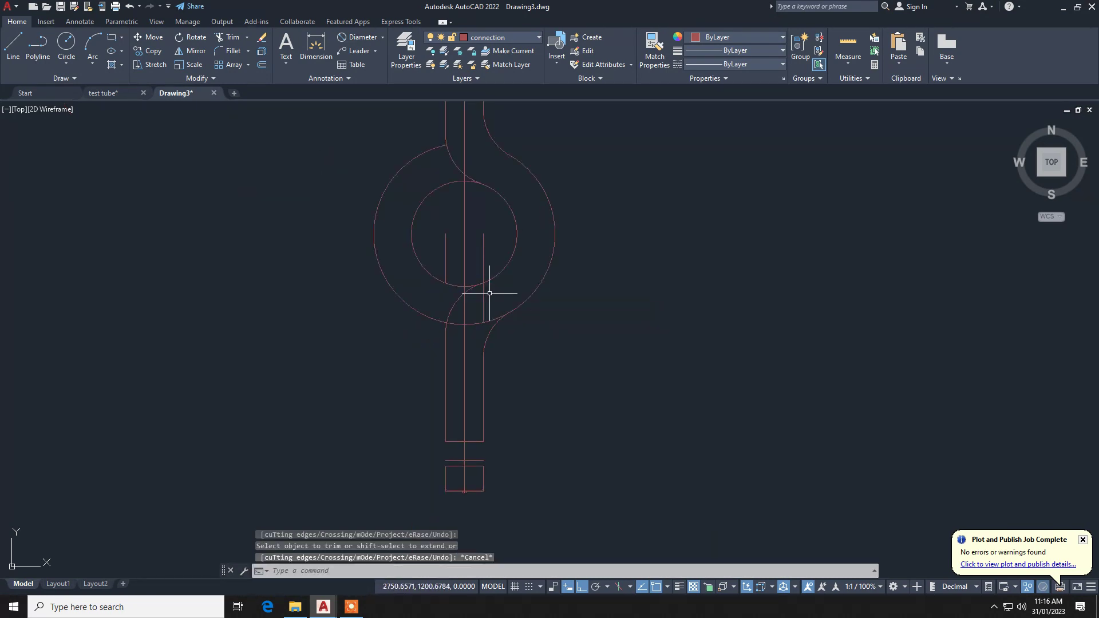
{"action": "left_click", "coordinate": [489, 296]}
{"action": "left_click", "coordinate": [479, 307]}
{"action": "left_click", "coordinate": [469, 309]}
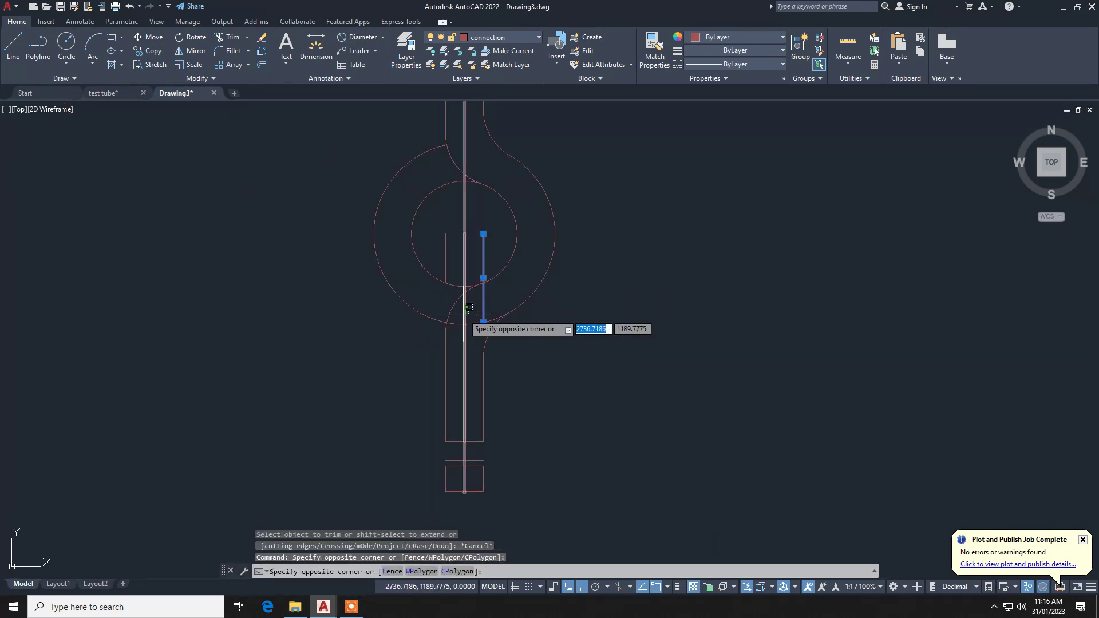
{"action": "left_click", "coordinate": [463, 314]}
{"action": "left_click", "coordinate": [446, 255]}
{"action": "left_click", "coordinate": [441, 248]}
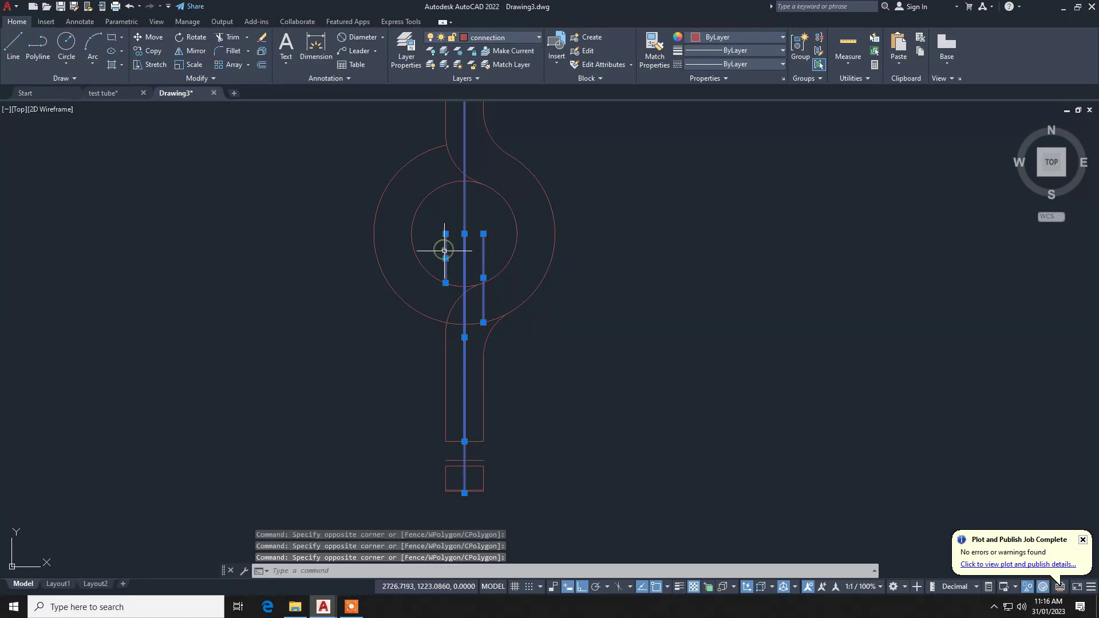
{"action": "scroll", "coordinate": [451, 261], "scroll_direction": "down", "scroll_amount": 4}
{"action": "key", "text": "Escape"}
{"action": "key", "text": "Escape"}
{"action": "key", "text": "Escape"}
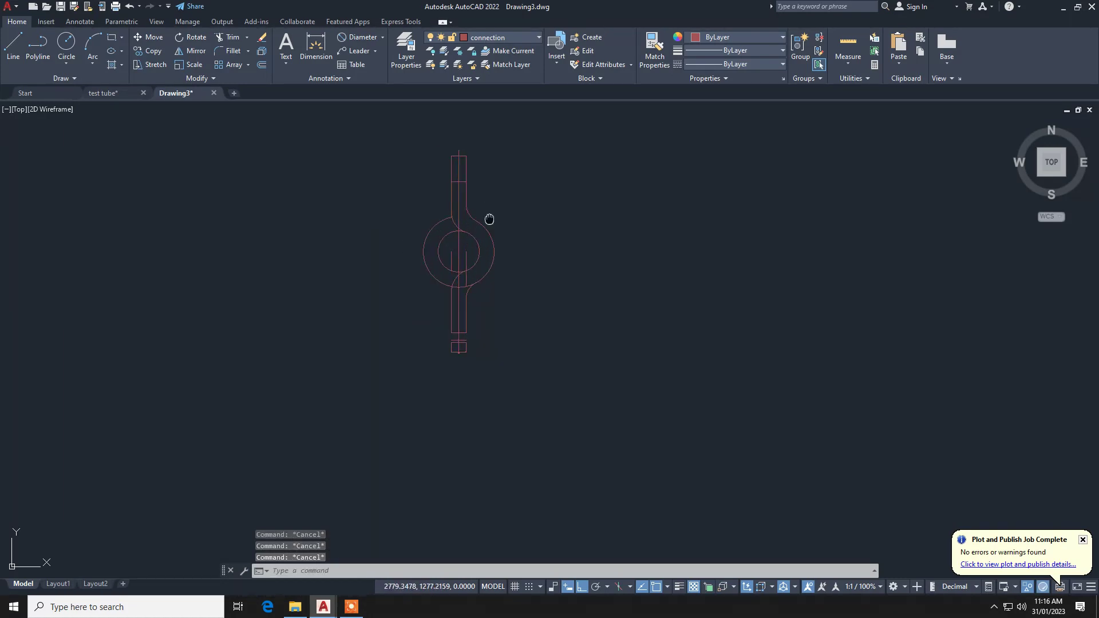
{"action": "middle_click_drag", "start_coordinate": [489, 219], "coordinate": [445, 283]}
{"action": "scroll", "coordinate": [424, 221], "scroll_direction": "up", "scroll_amount": 4}
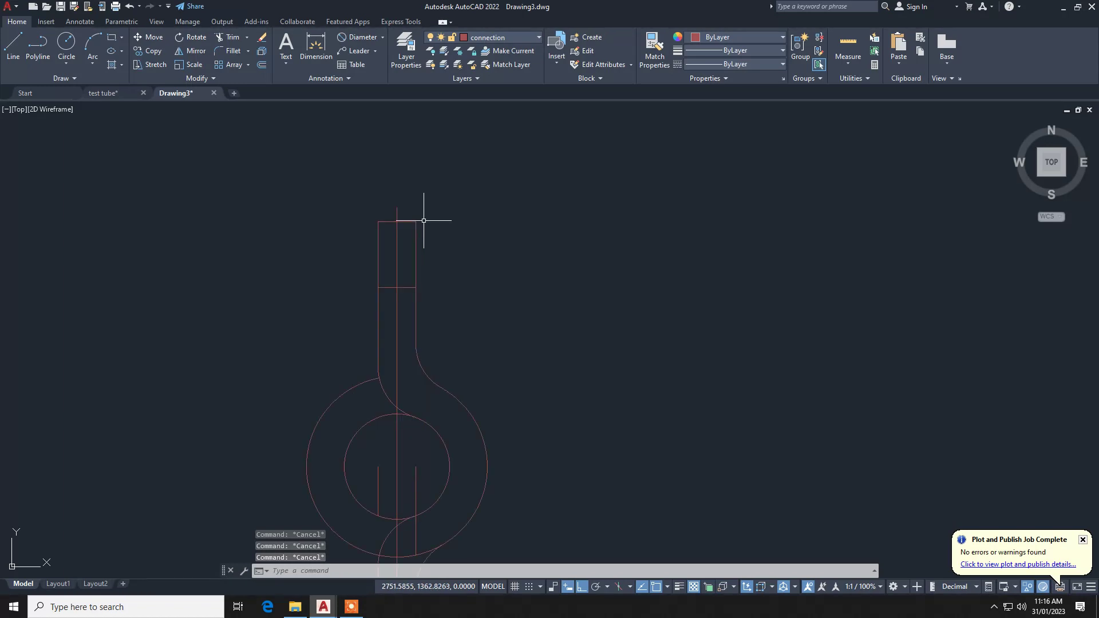
{"action": "scroll", "coordinate": [404, 212], "scroll_direction": "up", "scroll_amount": 4}
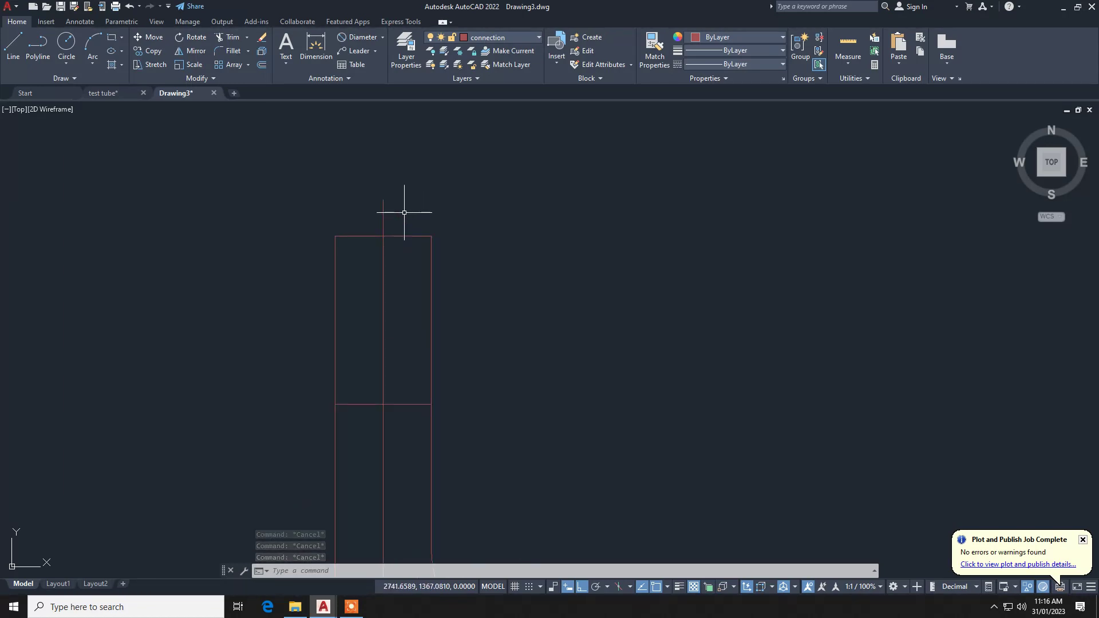
{"action": "type", "text": "L"}
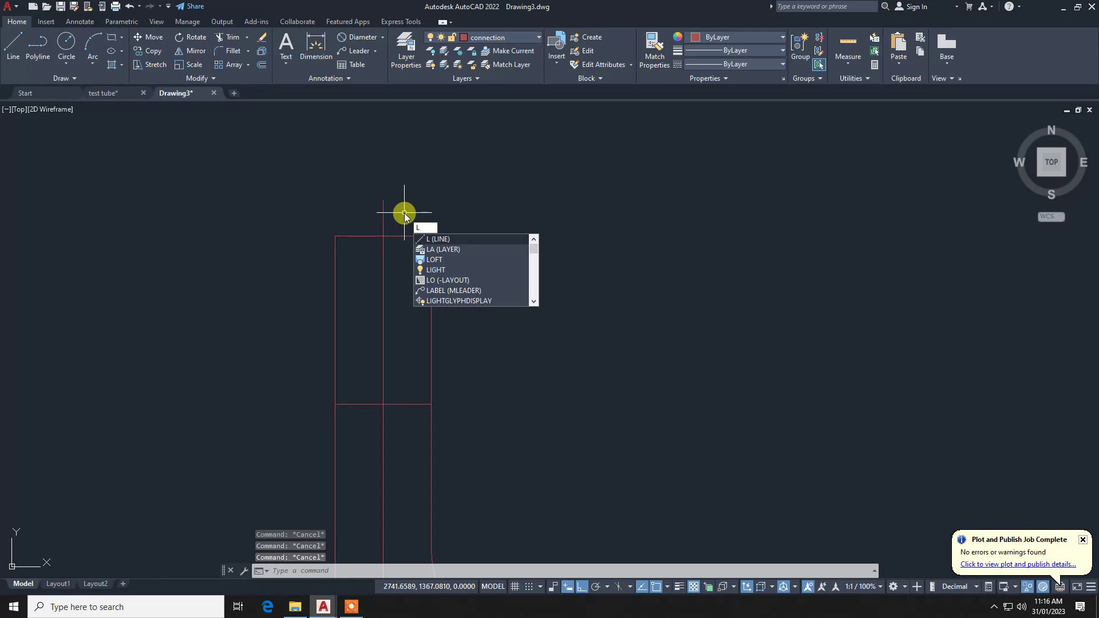
{"action": "key", "text": "Return"}
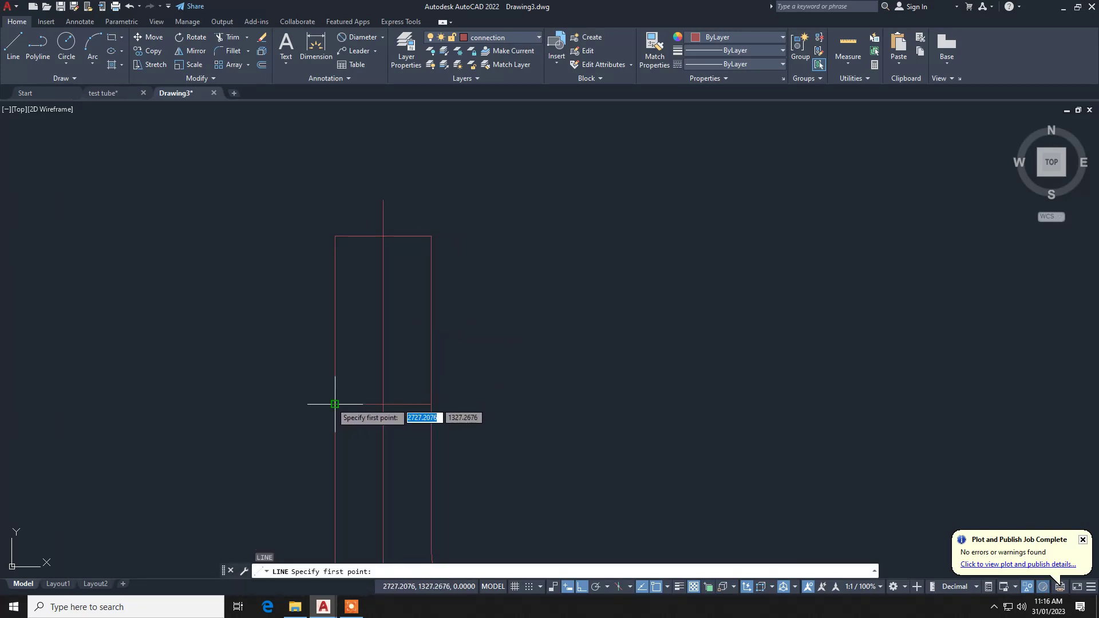
{"action": "key", "text": "Escape"}
{"action": "key", "text": "Escape"}
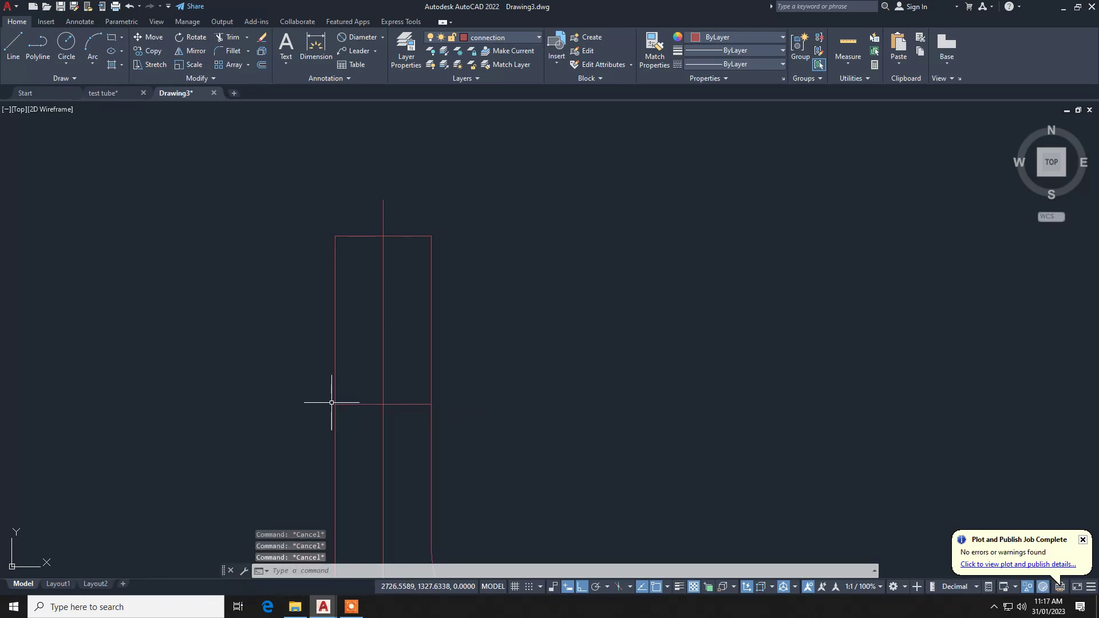
Offset the horizontal line across the neck upward by 10.
{"action": "type", "text": "o"}
{"action": "key", "text": "Return"}
{"action": "type", "text": "1"}
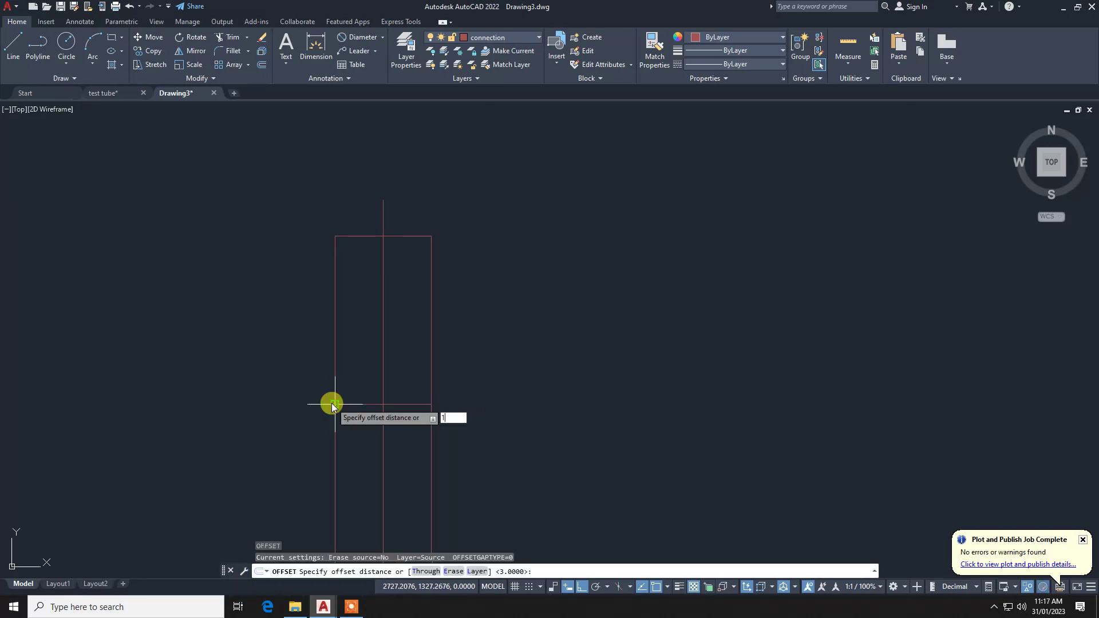
{"action": "type", "text": "0"}
{"action": "key", "text": "Return"}
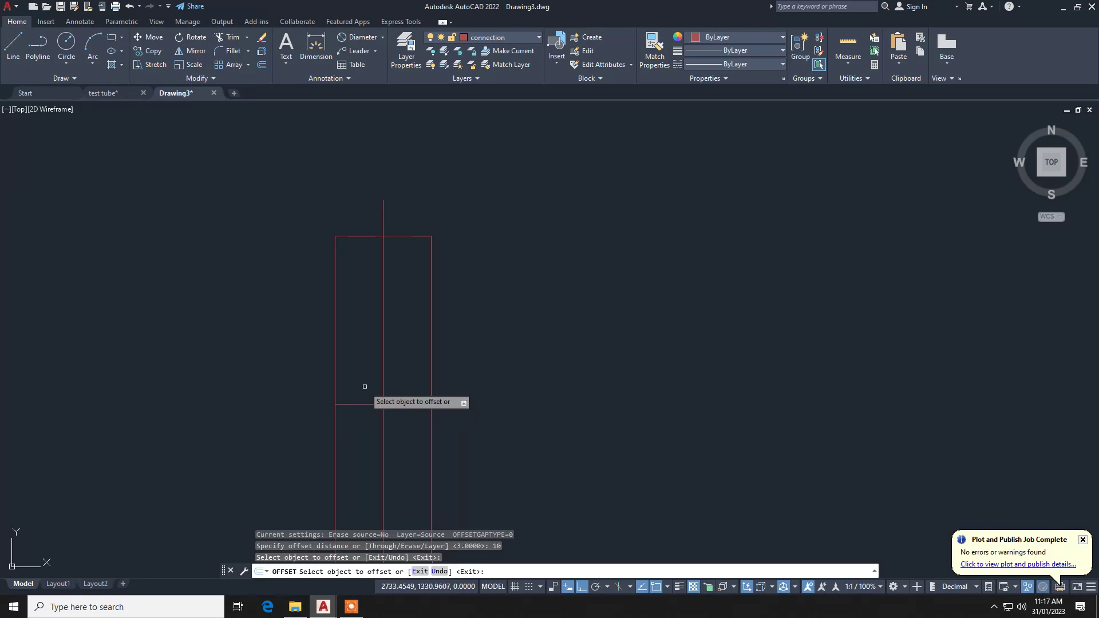
{"action": "left_click", "coordinate": [351, 401]}
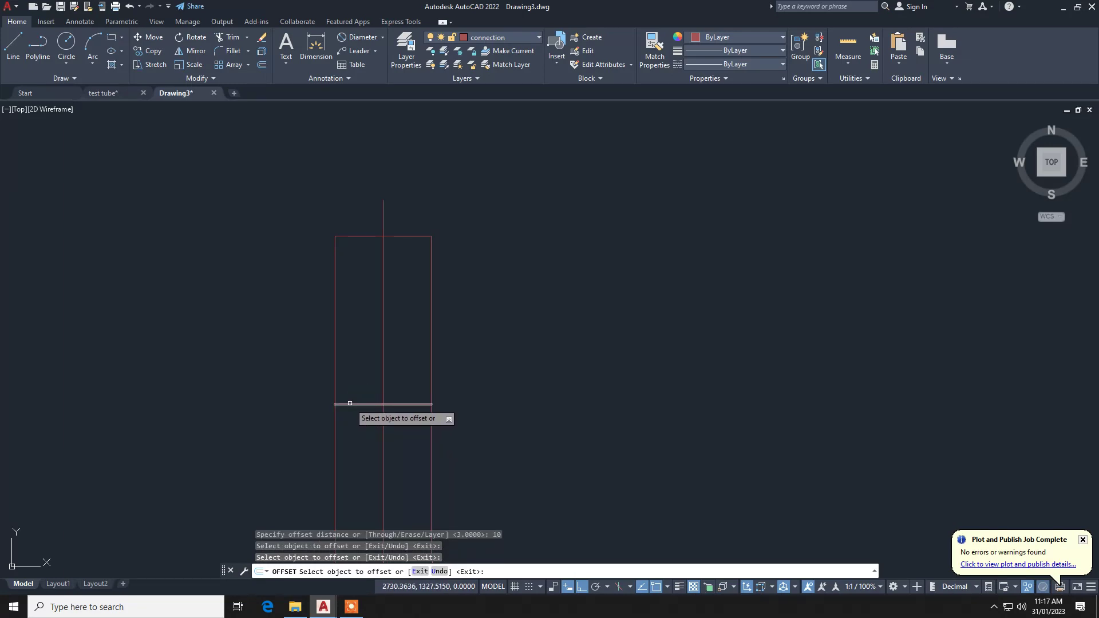
{"action": "left_click", "coordinate": [350, 403]}
{"action": "left_click", "coordinate": [351, 338]}
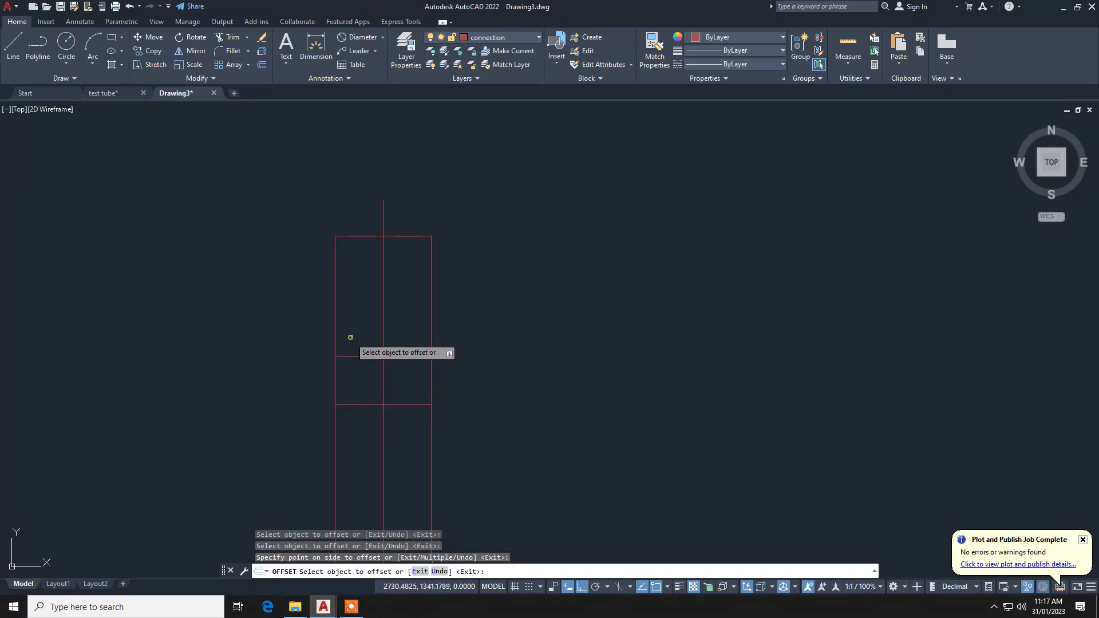
{"action": "key", "text": "Return"}
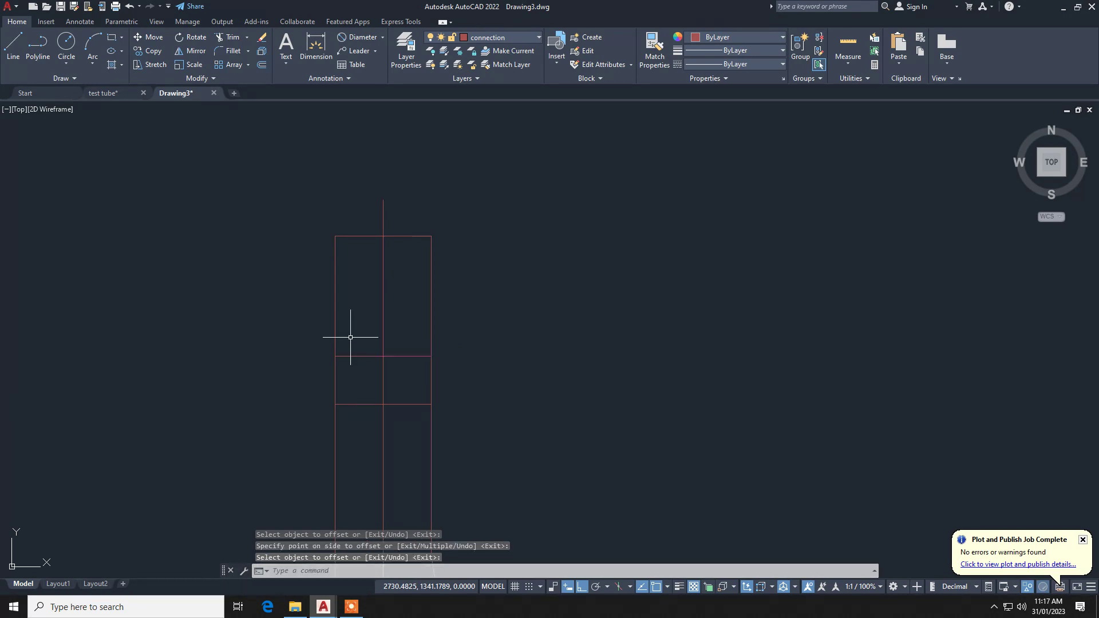
Offset the new upper cross line of the neck upward by another 2.
{"action": "key", "text": "Return"}
{"action": "type", "text": "2"}
{"action": "key", "text": "Return"}
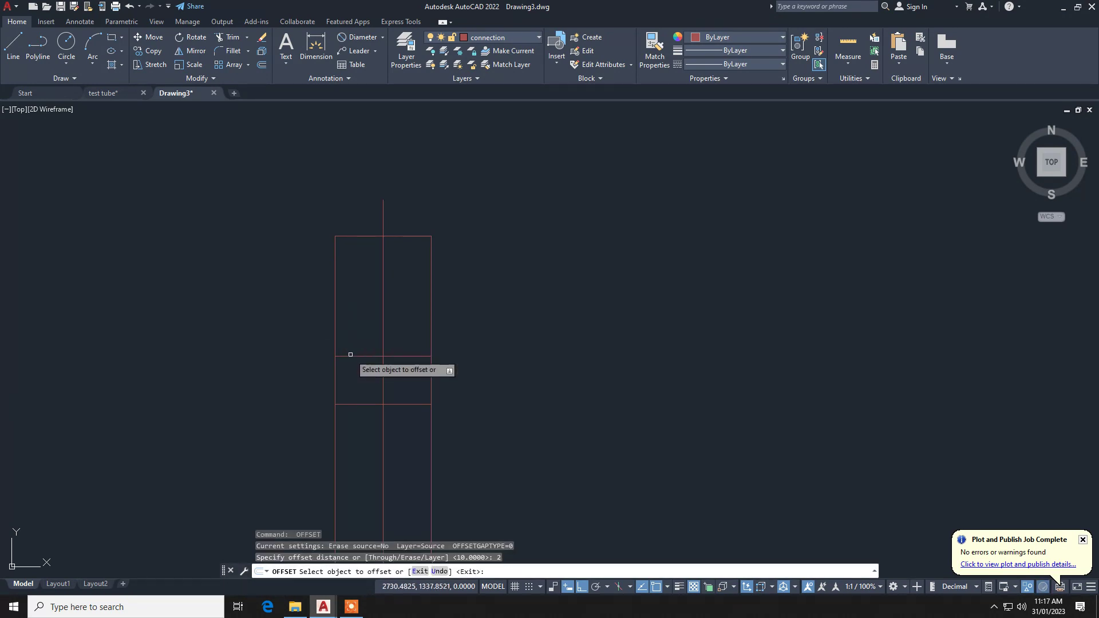
{"action": "left_click", "coordinate": [342, 356]}
{"action": "left_click", "coordinate": [357, 339]}
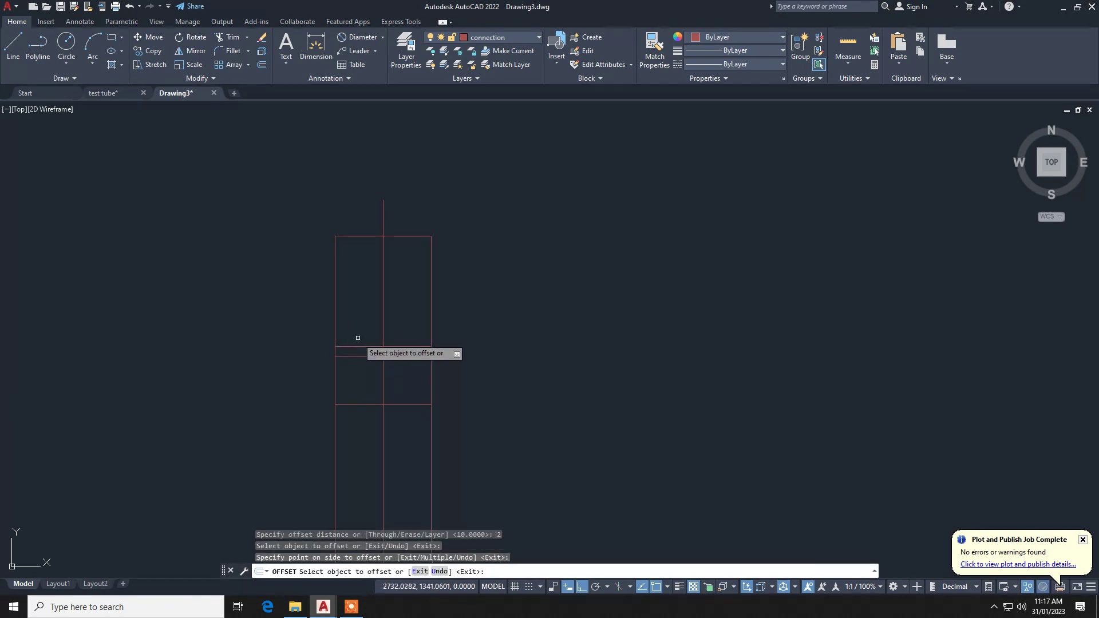
{"action": "key", "text": "Escape"}
With polar tracking on, draw a line 2 units long at 135° outward from the left end of the neck's uppermost offset line.
{"action": "type", "text": "l"}
{"action": "key", "text": "Return"}
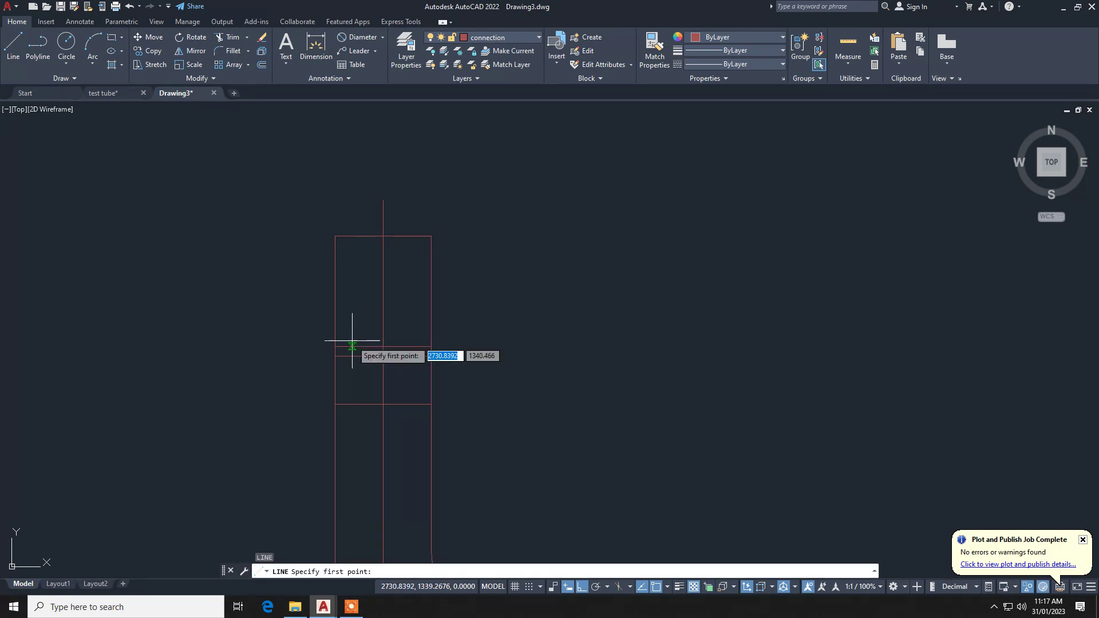
{"action": "left_click", "coordinate": [329, 346]}
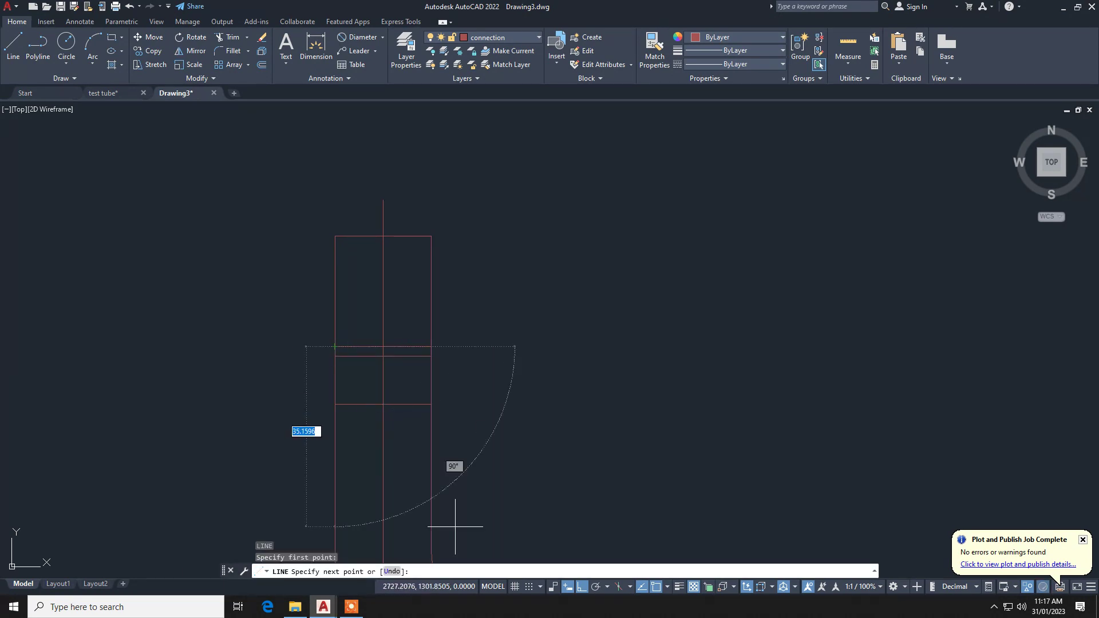
{"action": "left_click", "coordinate": [596, 586]}
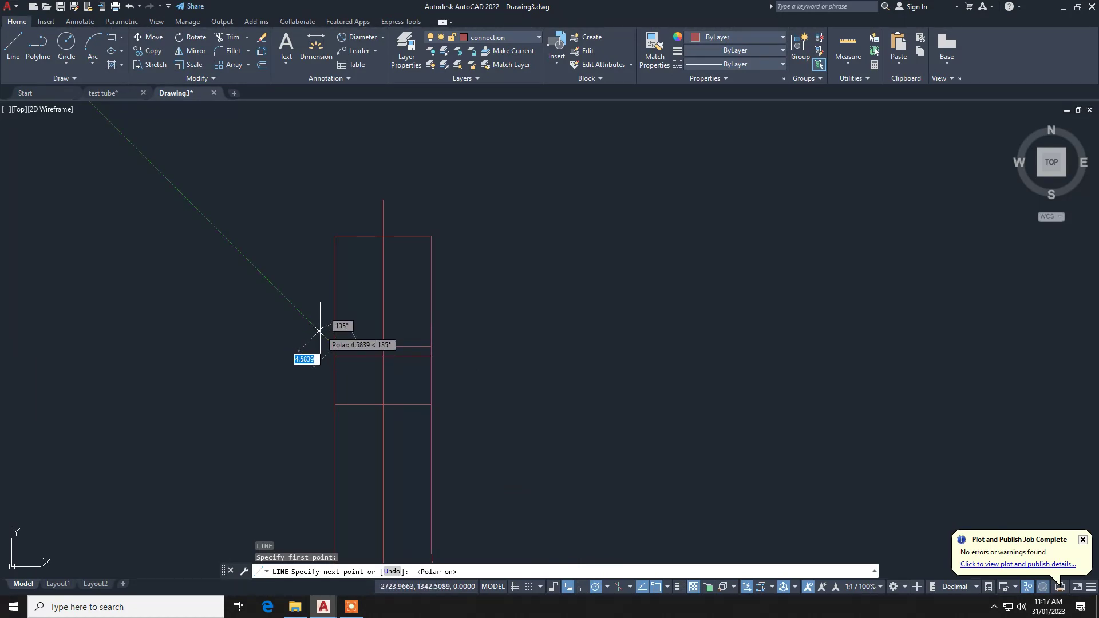
{"action": "type", "text": "2"}
{"action": "key", "text": "Return"}
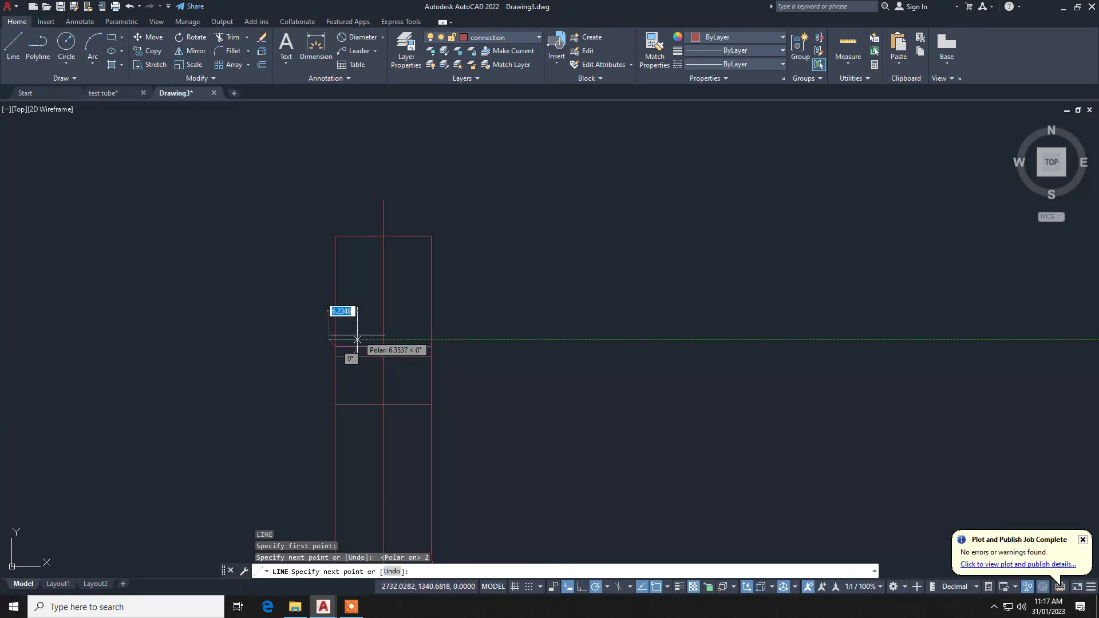
{"action": "key", "text": "Return"}
Mirror the short slanted line across the tube's centerline, keeping the original.
{"action": "scroll", "coordinate": [333, 340], "scroll_direction": "up", "scroll_amount": 8}
{"action": "left_click", "coordinate": [333, 340]}
{"action": "left_click", "coordinate": [302, 379]}
{"action": "type", "text": "m"}
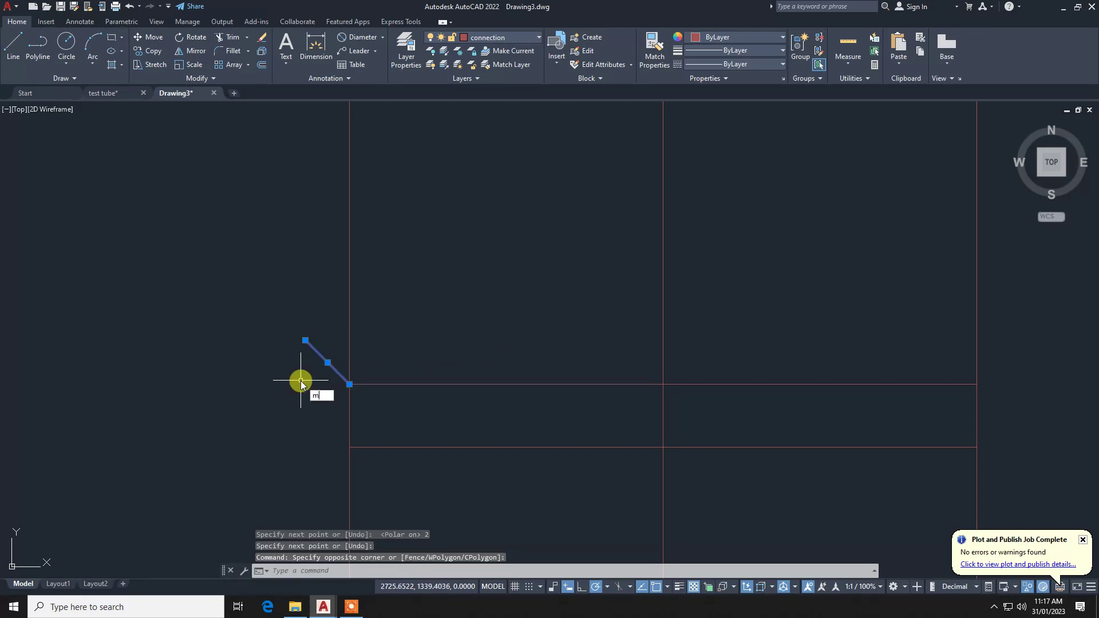
{"action": "type", "text": "i"}
{"action": "key", "text": "Return"}
{"action": "scroll", "coordinate": [352, 384], "scroll_direction": "down", "scroll_amount": 5}
{"action": "left_click", "coordinate": [477, 387]}
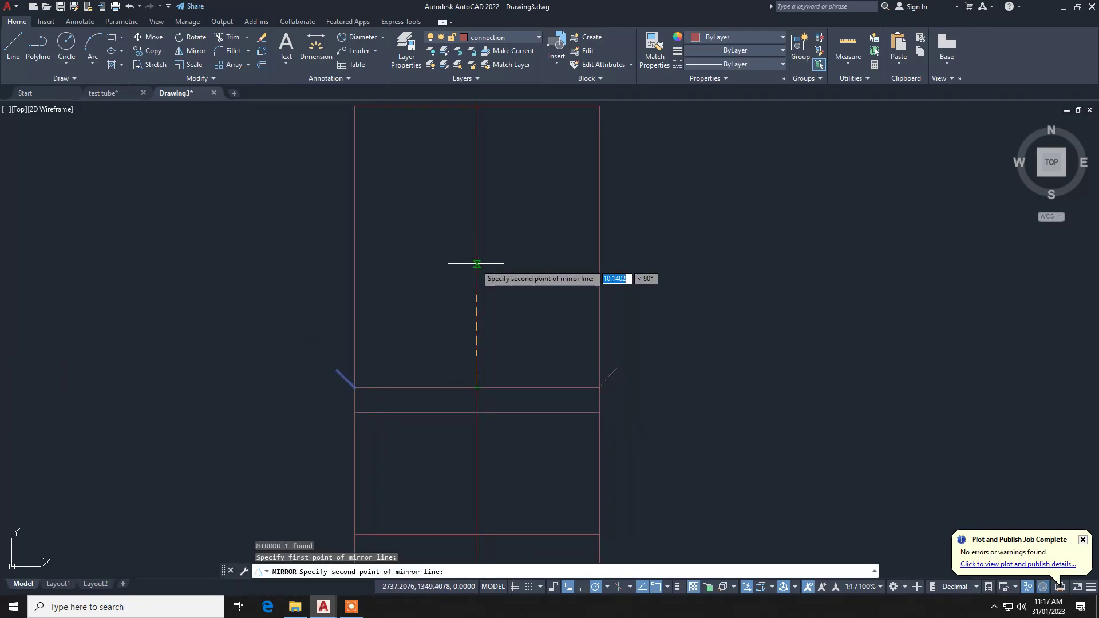
{"action": "scroll", "coordinate": [477, 264], "scroll_direction": "down", "scroll_amount": 4}
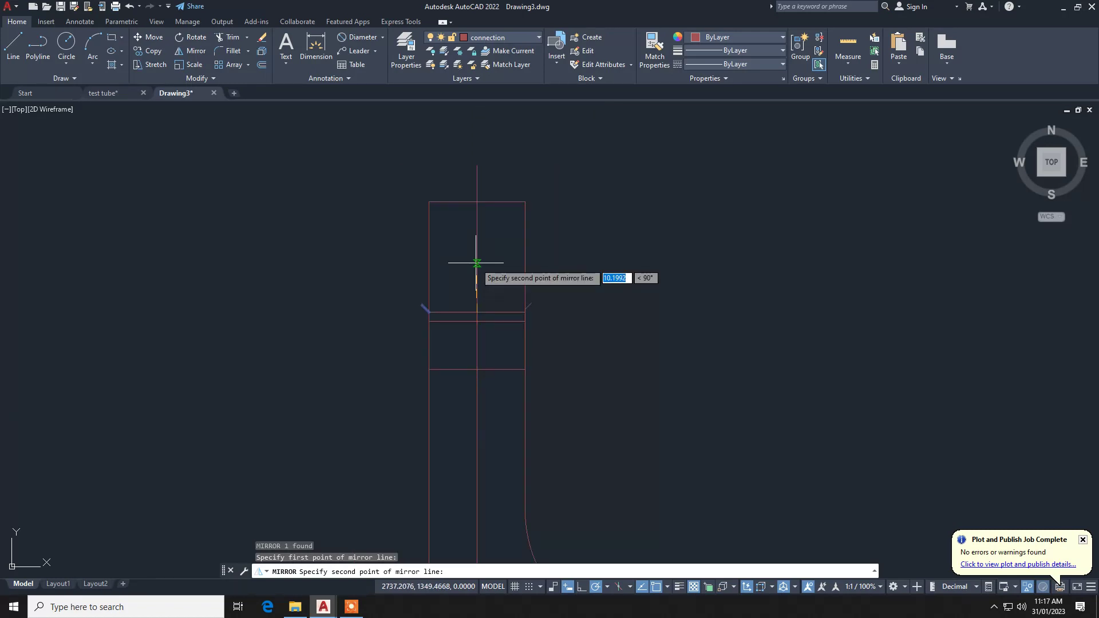
{"action": "left_click", "coordinate": [477, 201]}
{"action": "key", "text": "Return"}
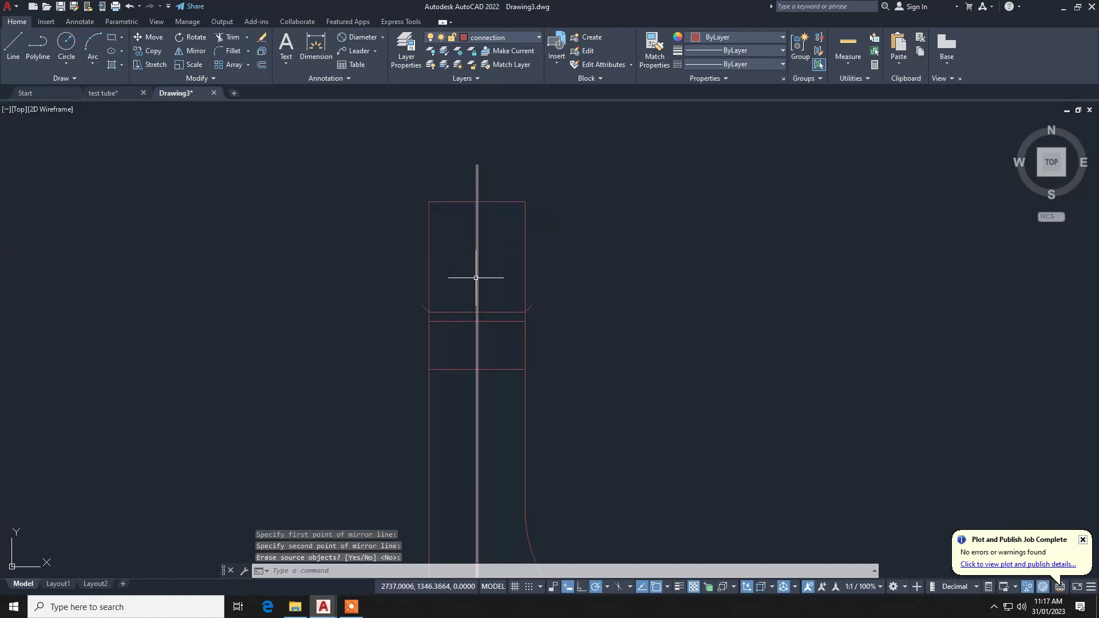
Draw a horizontal line joining the outer ends of the two short slanted lines.
{"action": "scroll", "coordinate": [477, 285], "scroll_direction": "up", "scroll_amount": 4}
{"action": "type", "text": "l"}
{"action": "key", "text": "Return"}
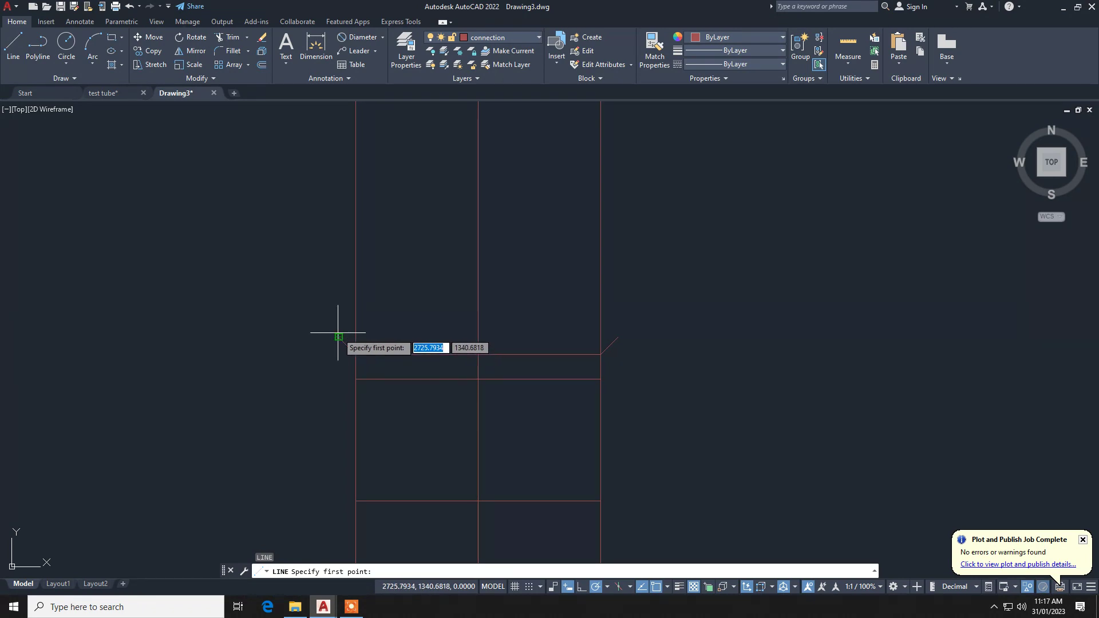
{"action": "left_click", "coordinate": [338, 337]}
{"action": "left_click", "coordinate": [618, 338]}
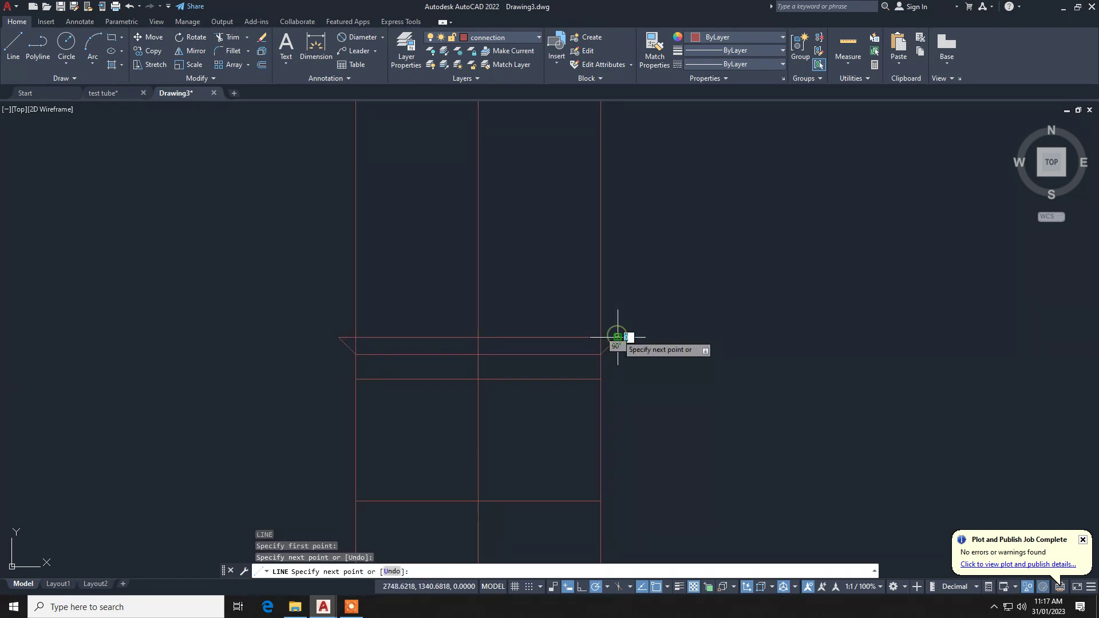
{"action": "left_click", "coordinate": [617, 338]}
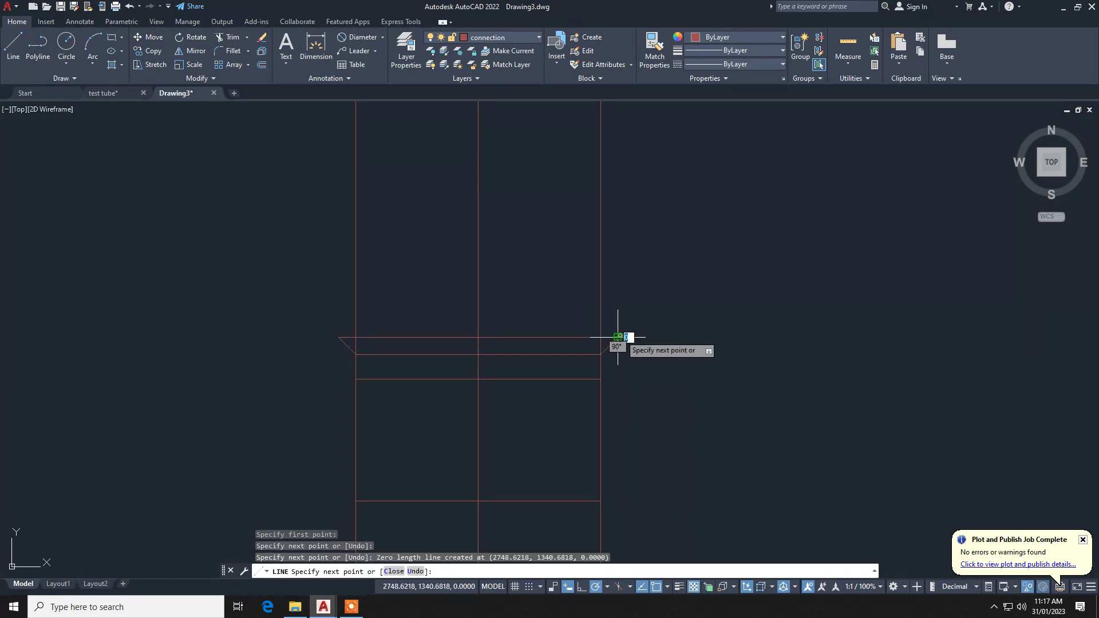
{"action": "key", "text": "Return"}
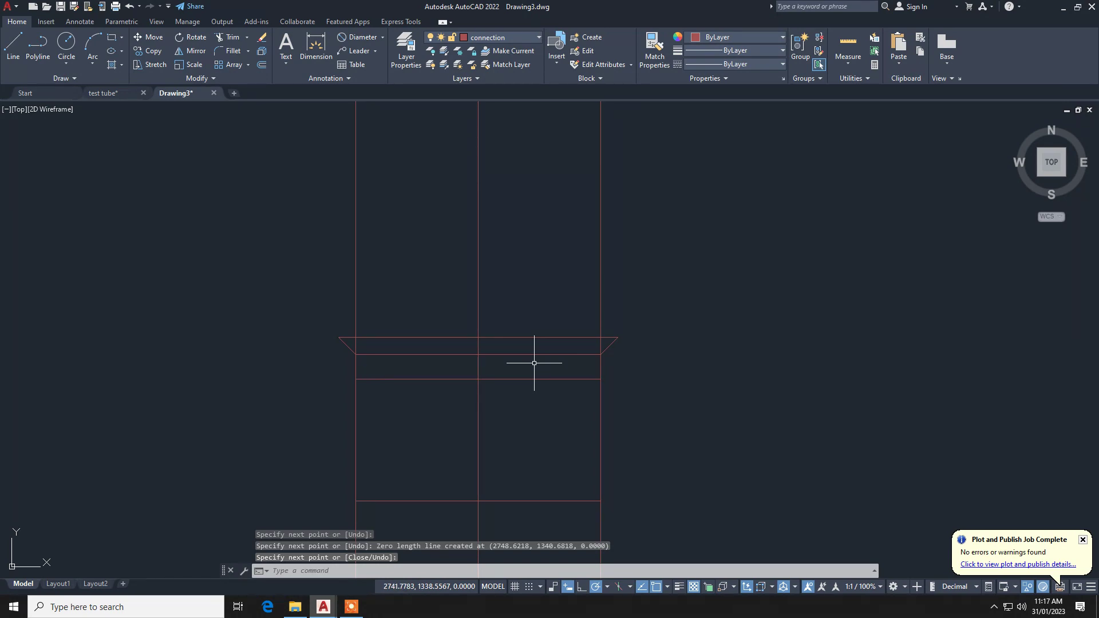
{"action": "key", "text": "Escape"}
Draw a vertical line from the left slanted line's outer end up to the centerline's top level, continuing horizontally to the centerline's top end.
{"action": "key", "text": "Return"}
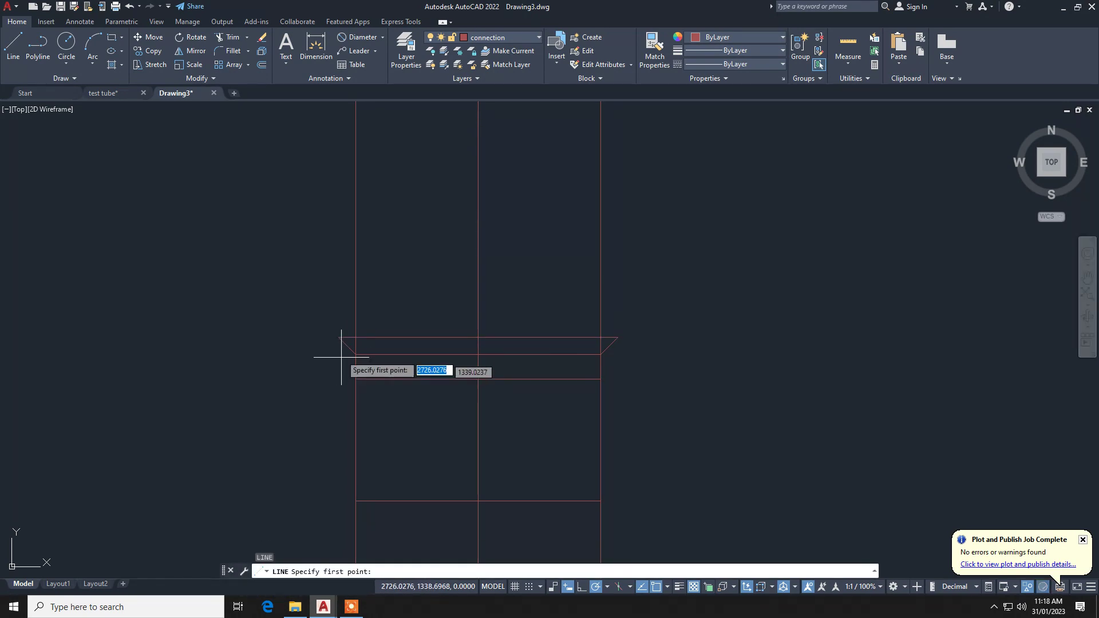
{"action": "left_click", "coordinate": [338, 337]}
{"action": "scroll", "coordinate": [338, 248], "scroll_direction": "down", "scroll_amount": 8}
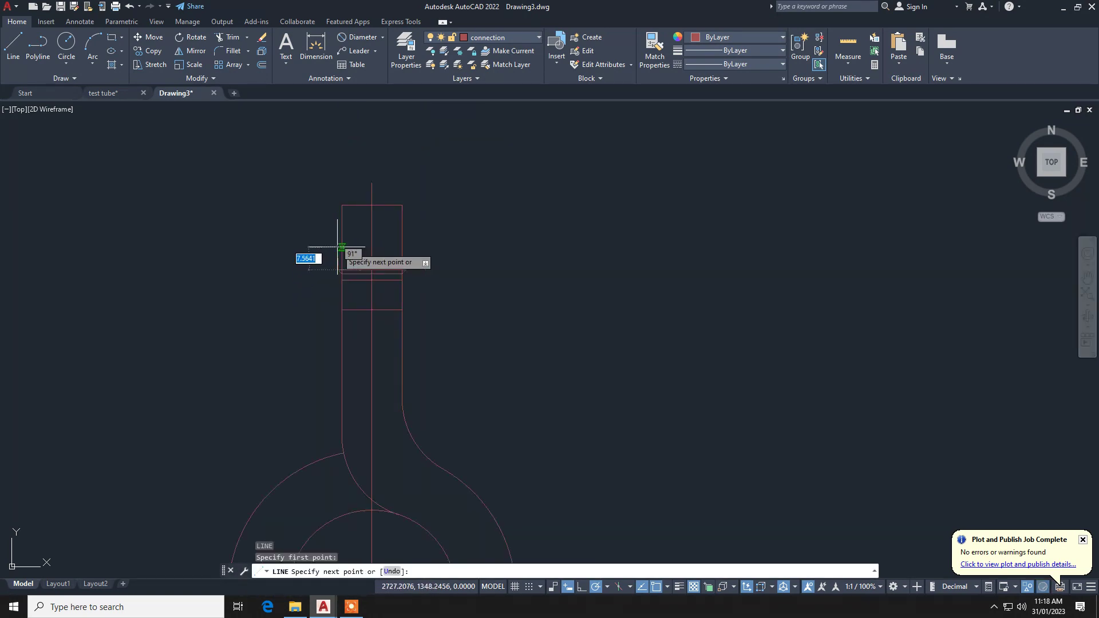
{"action": "scroll", "coordinate": [336, 258], "scroll_direction": "up", "scroll_amount": 2}
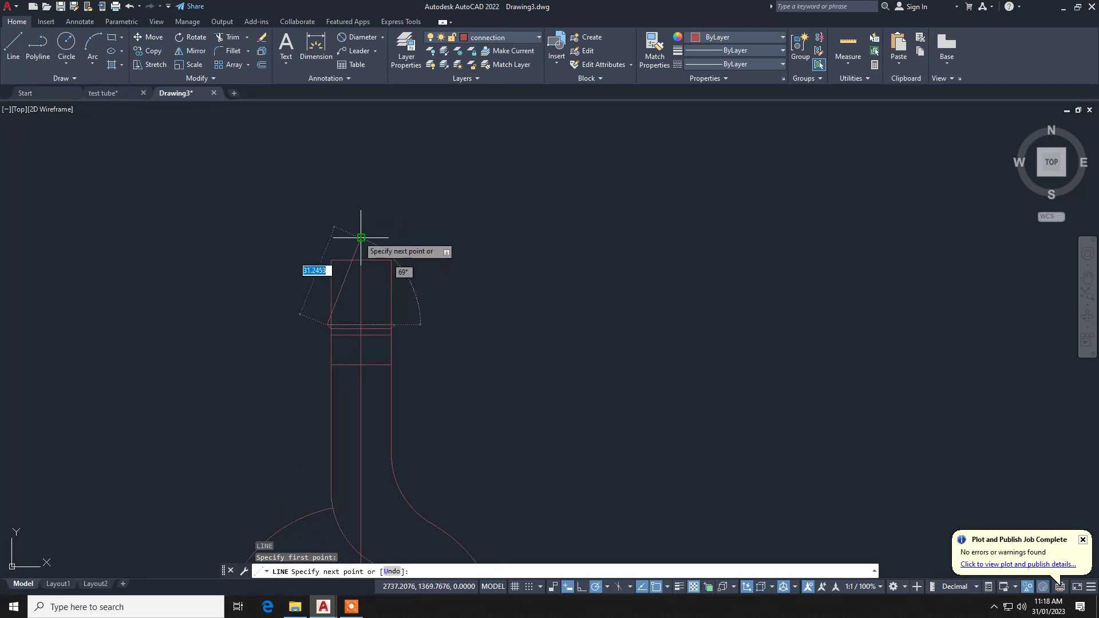
{"action": "left_click", "coordinate": [325, 236]}
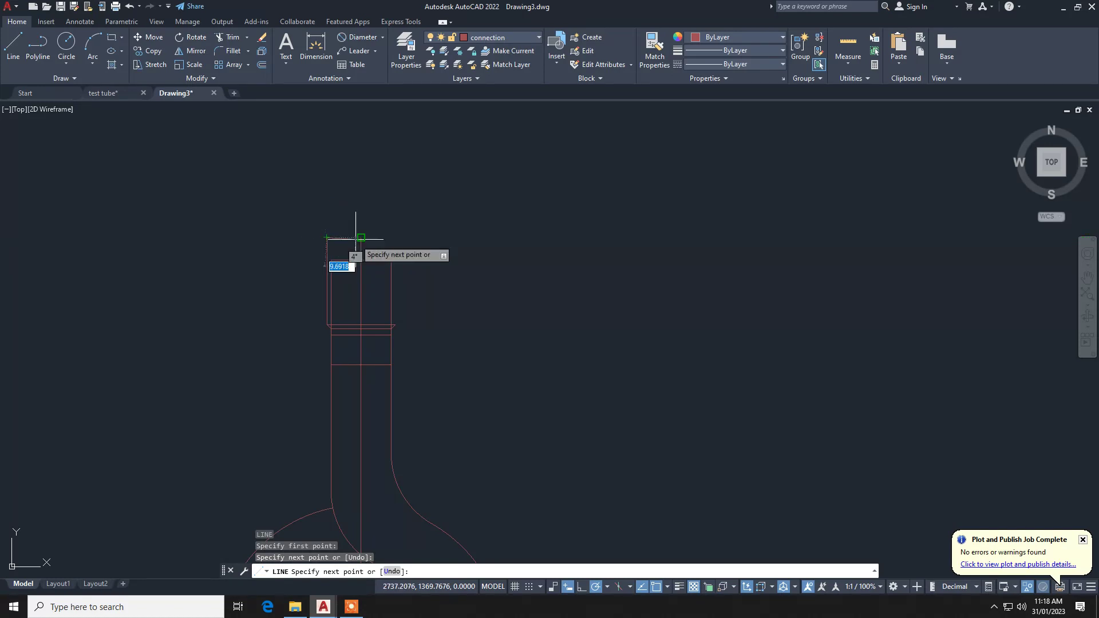
{"action": "left_click", "coordinate": [362, 238]}
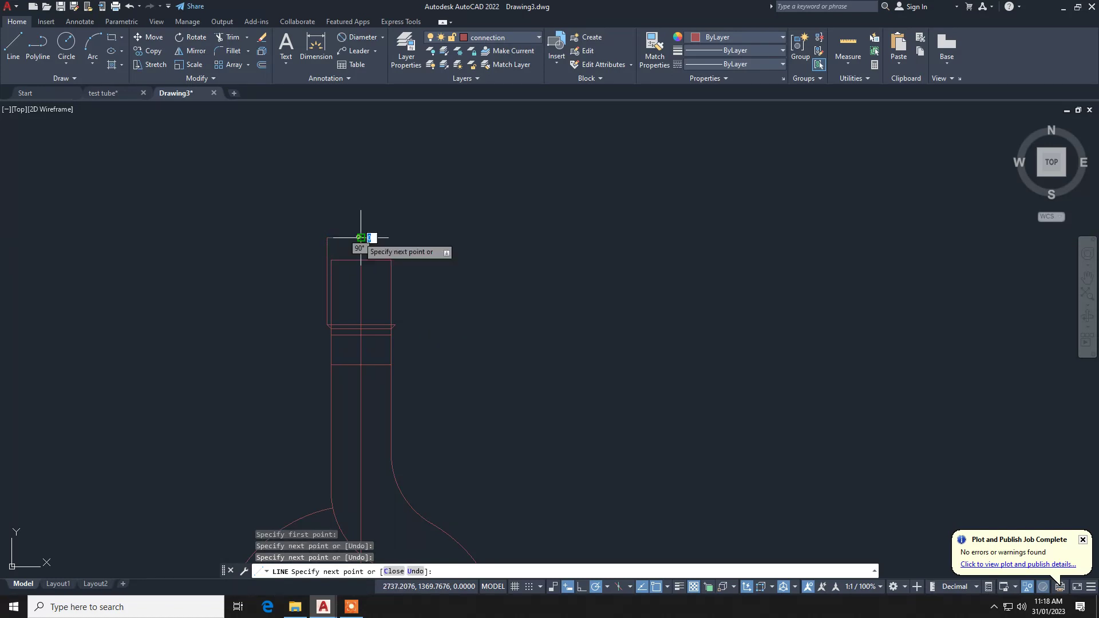
{"action": "key", "text": "Return"}
Mirror the cap's left vertical line and top half-line across the centerline, keeping the originals.
{"action": "left_click", "coordinate": [359, 231]}
{"action": "left_click", "coordinate": [315, 245]}
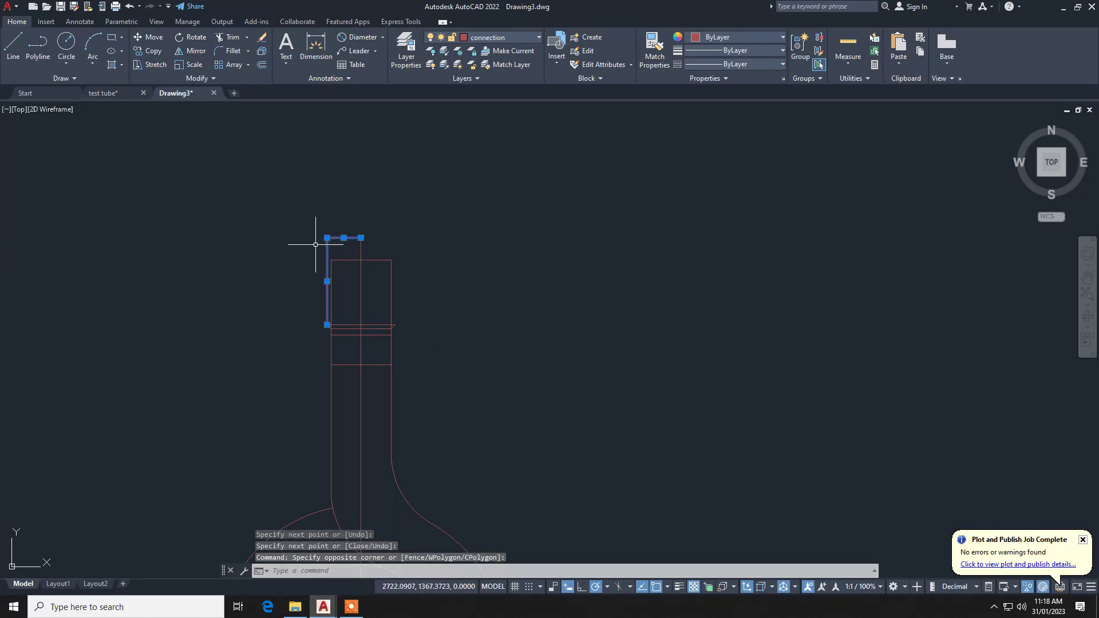
{"action": "type", "text": "mi"}
{"action": "key", "text": "Return"}
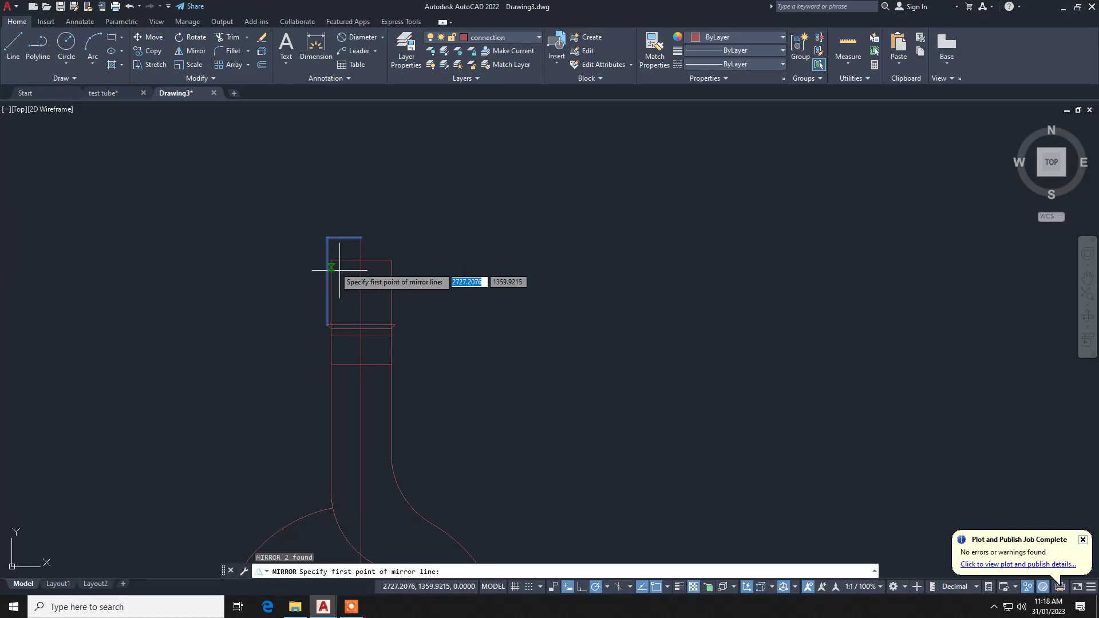
{"action": "left_click", "coordinate": [361, 325]}
{"action": "left_click", "coordinate": [361, 237]}
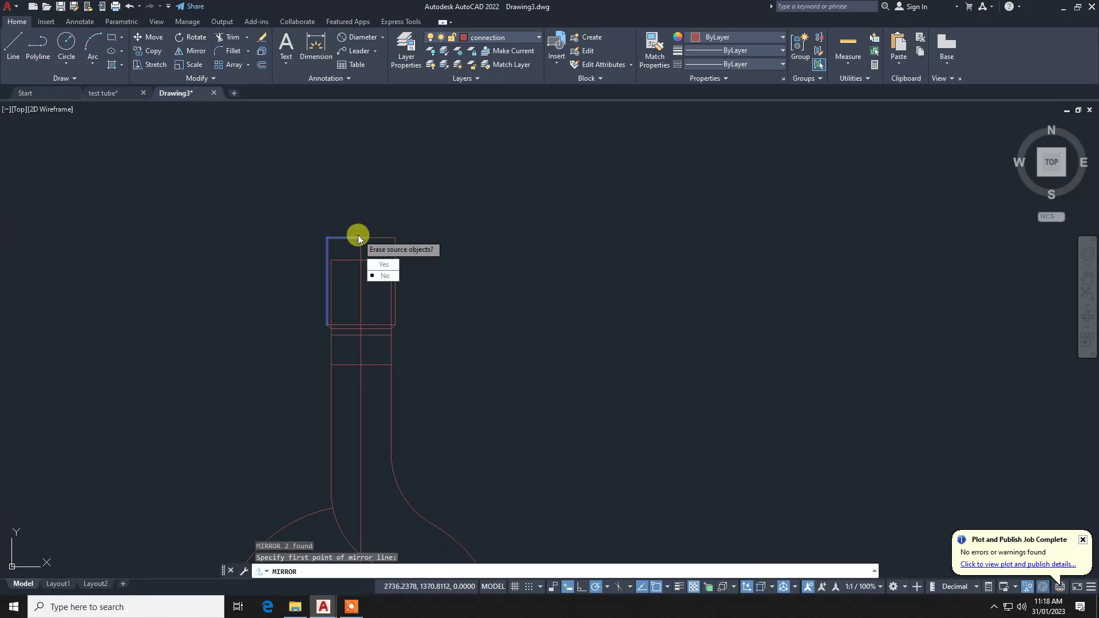
{"action": "key", "text": "Return"}
{"action": "key", "text": "Return"}
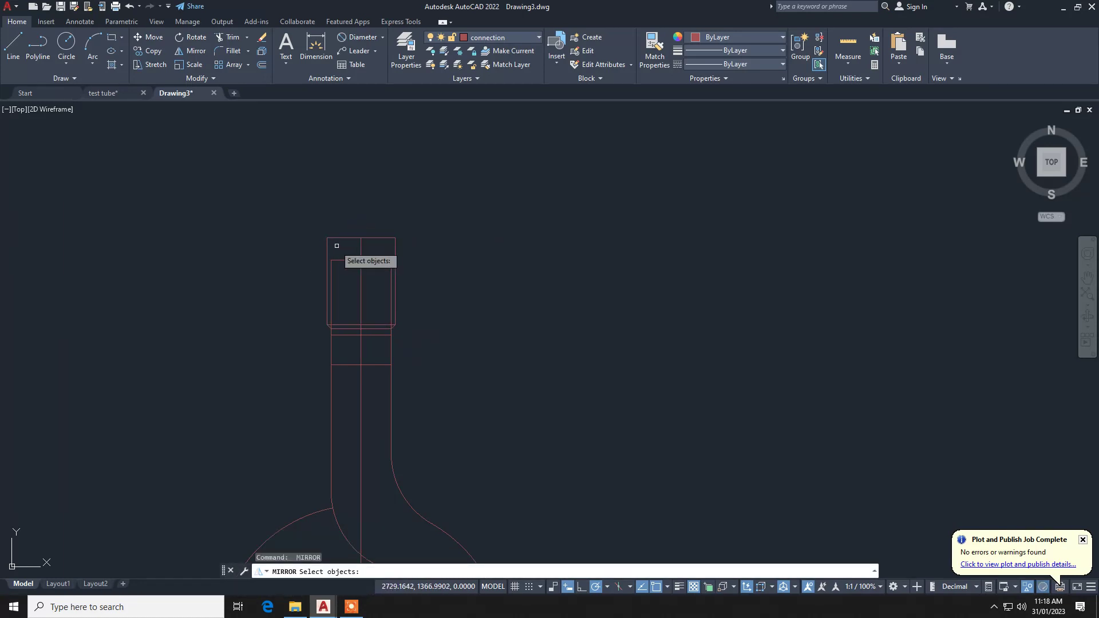
{"action": "key", "text": "Escape"}
Draw a short slanted line about 1.2 units long at 225° from the centerline's top end into the cap.
{"action": "type", "text": "l"}
{"action": "key", "text": "Return"}
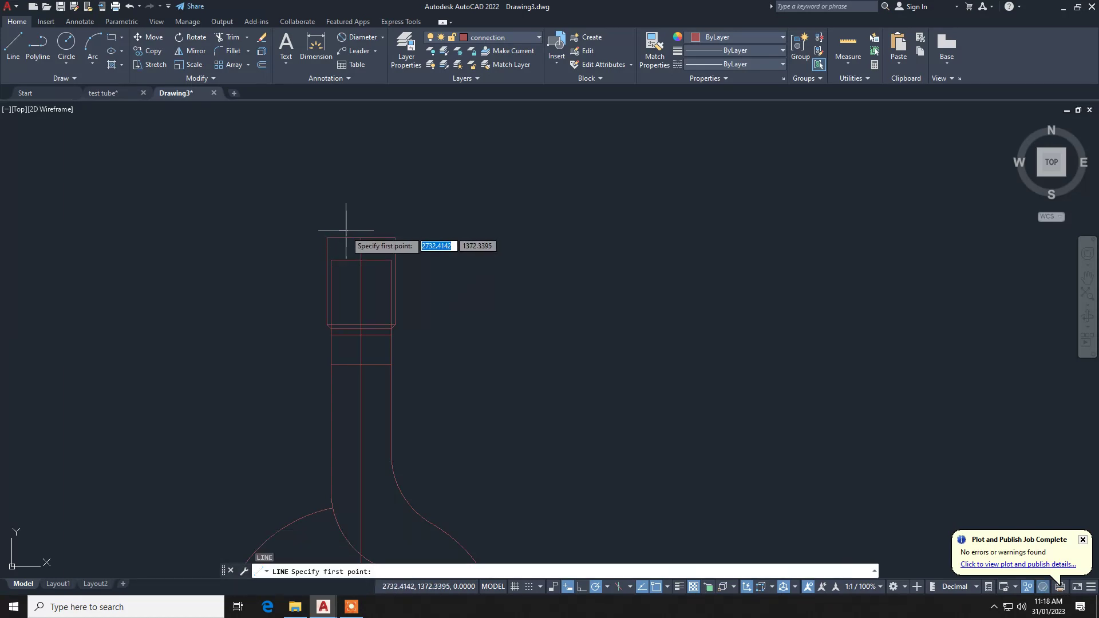
{"action": "scroll", "coordinate": [346, 235], "scroll_direction": "up", "scroll_amount": 4}
{"action": "left_click", "coordinate": [384, 241]}
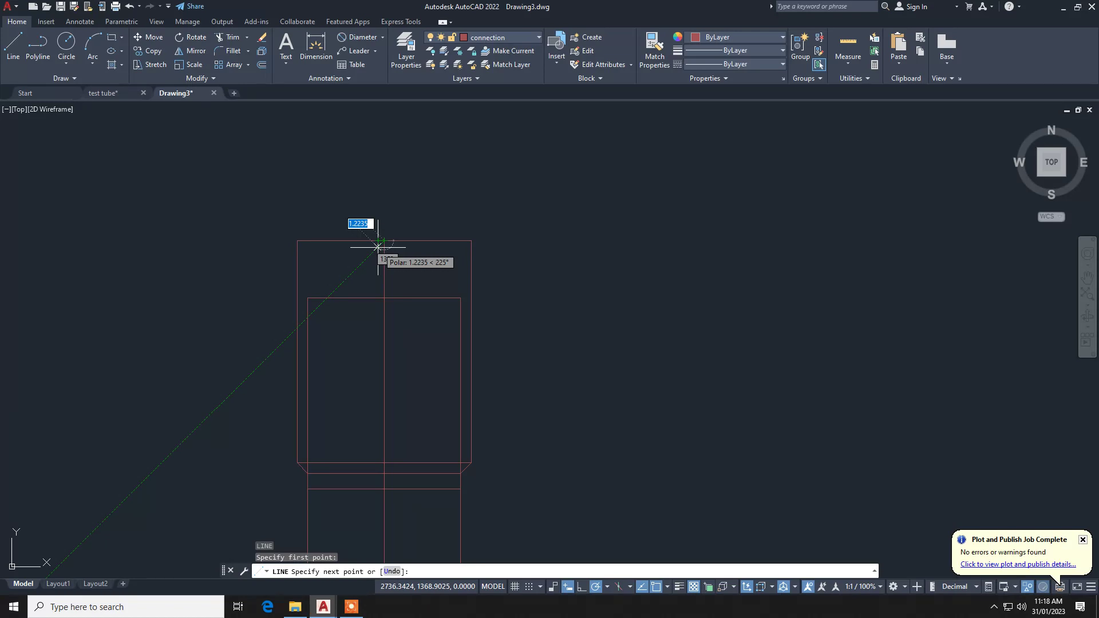
{"action": "left_click", "coordinate": [378, 247]}
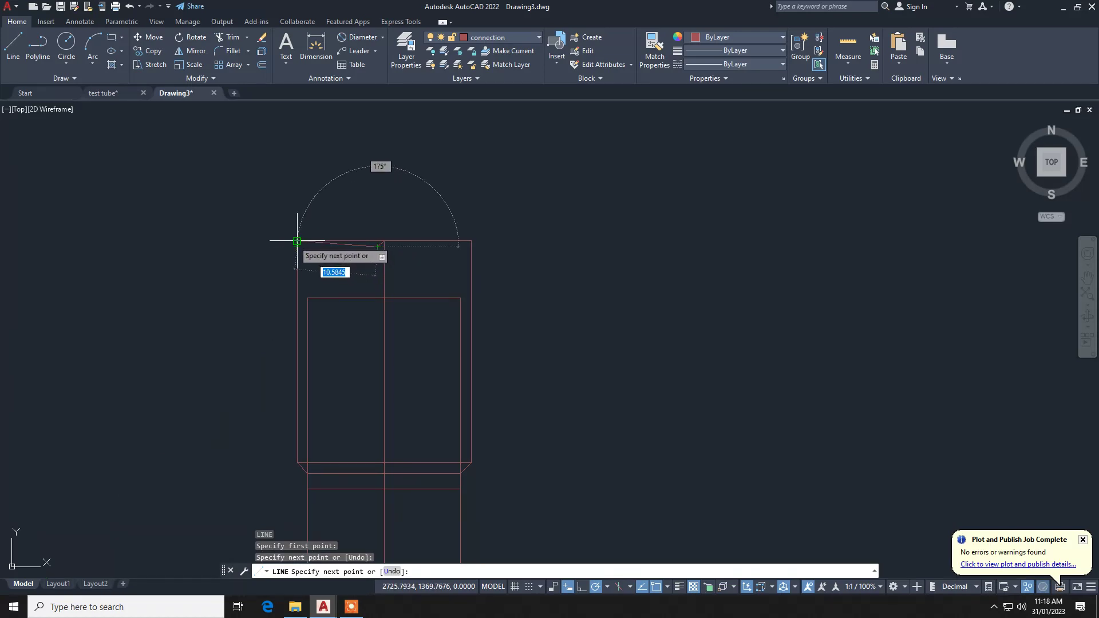
{"action": "key", "text": "Return"}
{"action": "scroll", "coordinate": [375, 237], "scroll_direction": "up", "scroll_amount": 4}
{"action": "left_click", "coordinate": [370, 240]}
{"action": "left_click", "coordinate": [321, 278]}
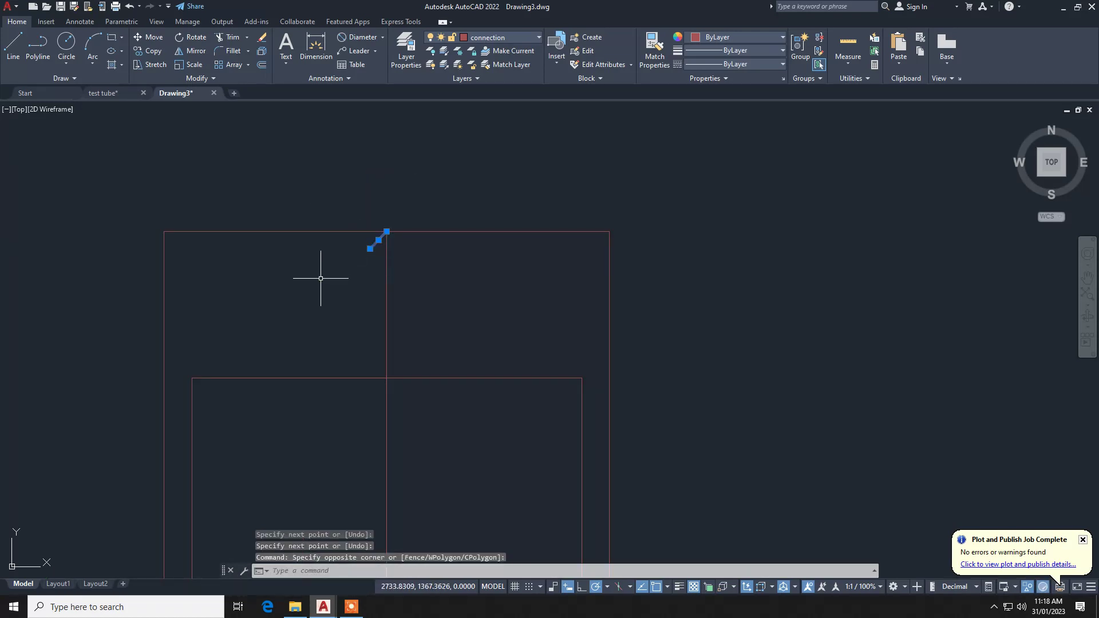
{"action": "key", "text": "Escape"}
{"action": "key", "text": "Escape"}
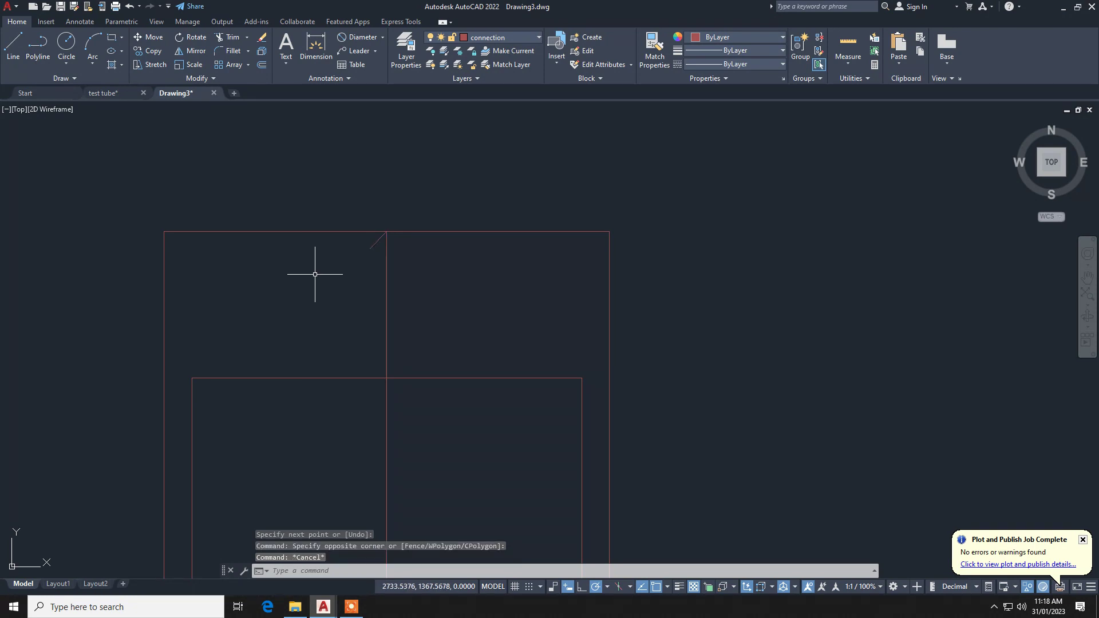
Draw a horizontal line from the centerline's top end to the cap's upper-left corner.
{"action": "type", "text": "l"}
{"action": "key", "text": "Return"}
{"action": "left_click", "coordinate": [387, 232]}
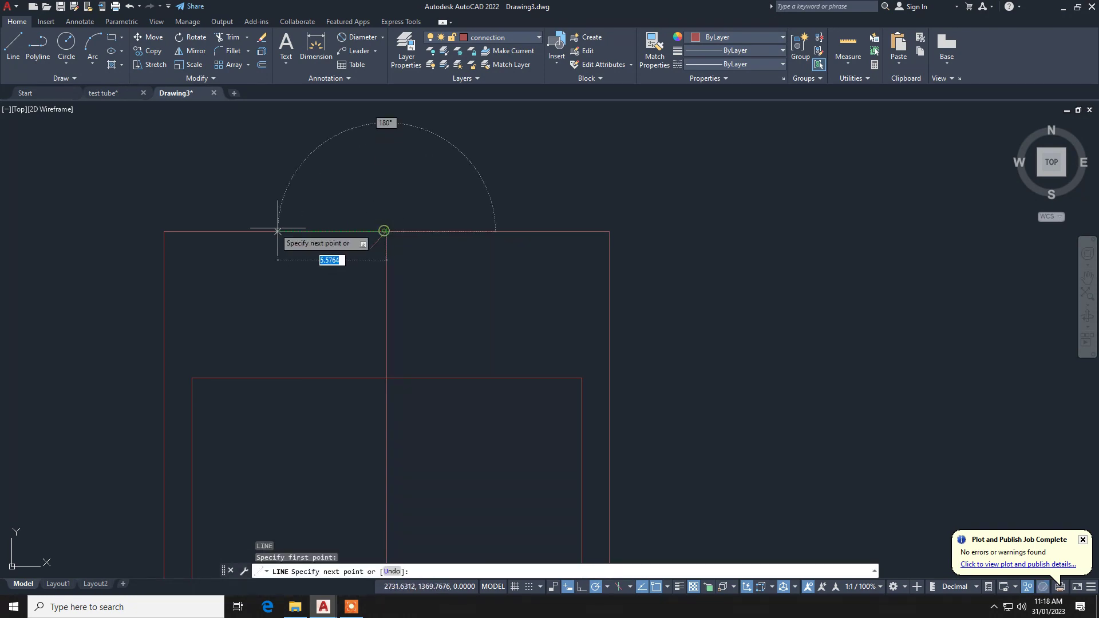
{"action": "left_click", "coordinate": [163, 232]}
{"action": "key", "text": "Escape"}
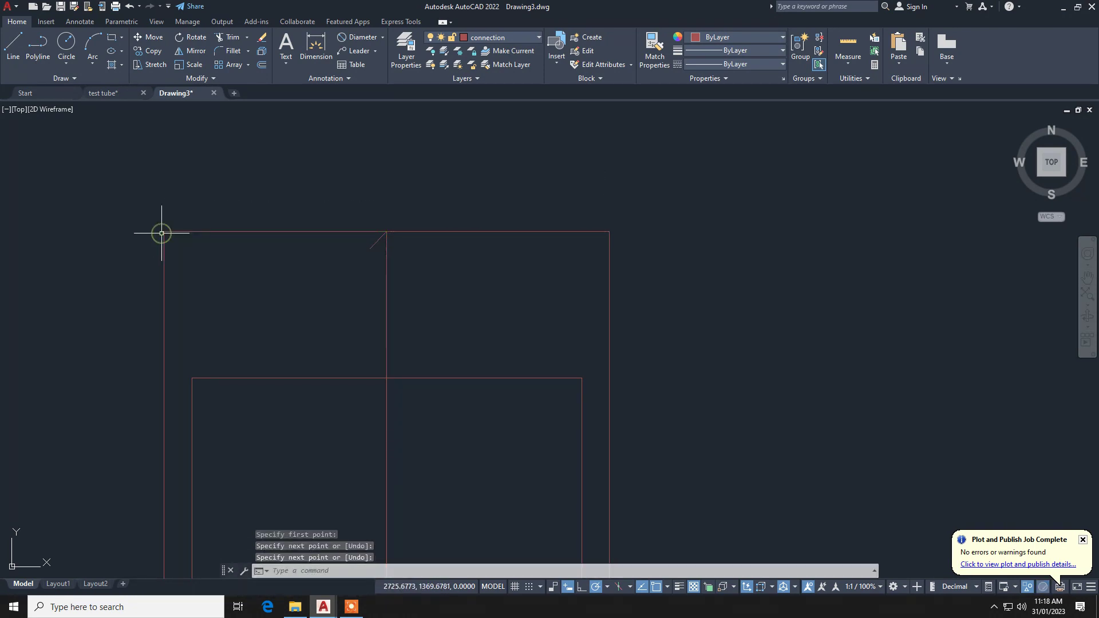
Mirror the short slanted line about a vertical axis through the midpoint of the cap's left top half-line, keeping the original.
{"action": "type", "text": "mi"}
{"action": "key", "text": "Return"}
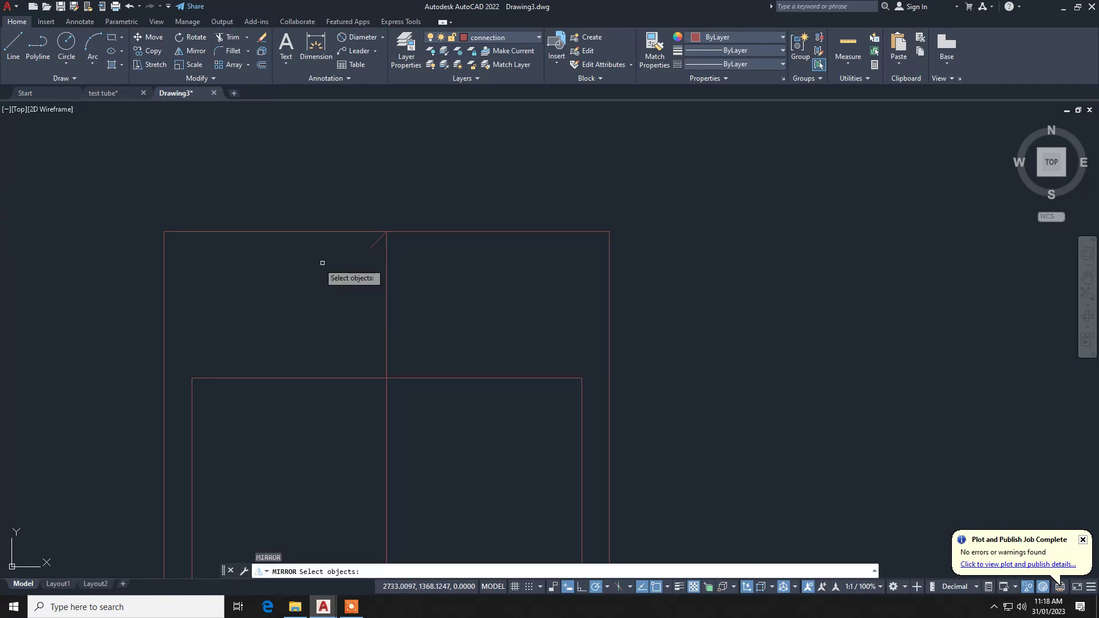
{"action": "left_click", "coordinate": [372, 243]}
{"action": "key", "text": "Return"}
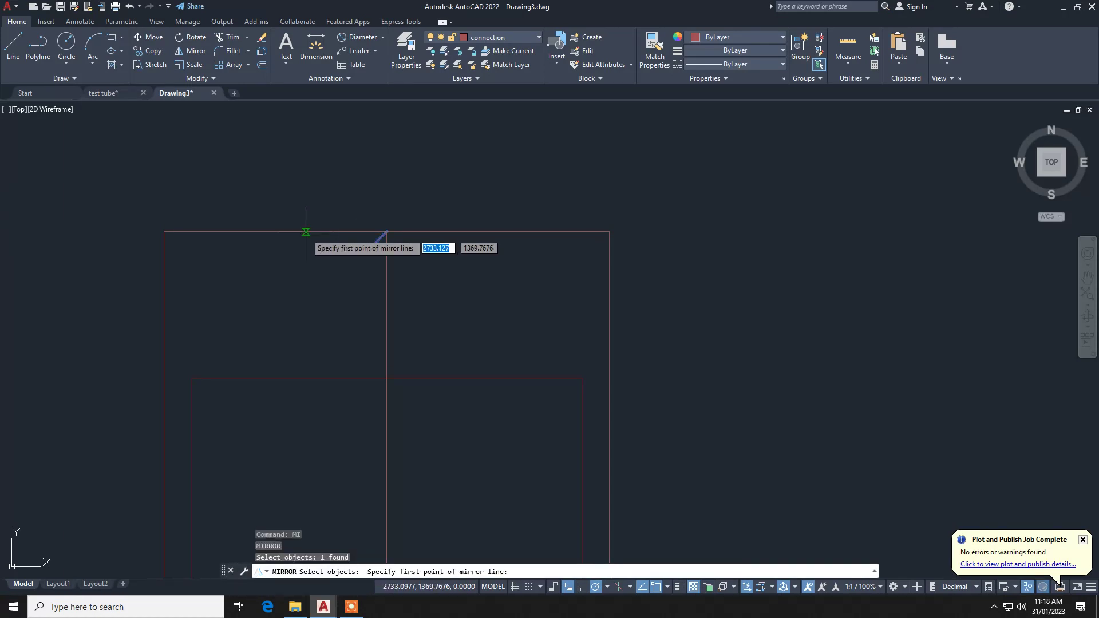
{"action": "left_click", "coordinate": [275, 232]}
{"action": "left_click", "coordinate": [272, 275]}
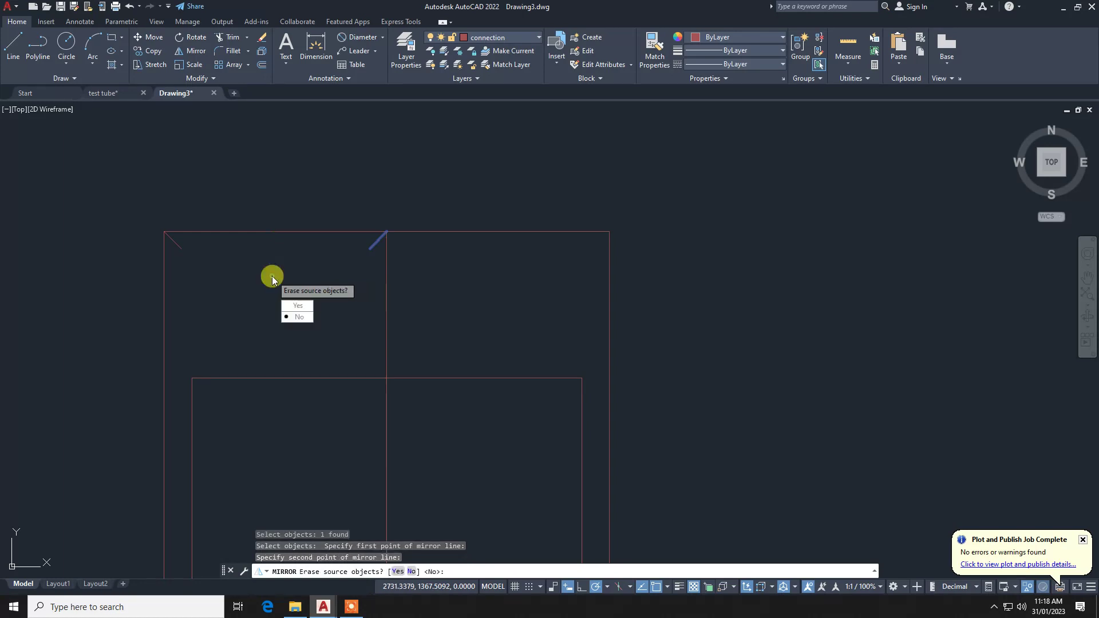
{"action": "key", "text": "Return"}
{"action": "key", "text": "Escape"}
Draw a horizontal line joining the lower ends of the two slanted lines in the cap's left half.
{"action": "key", "text": "l"}
{"action": "key", "text": "Return"}
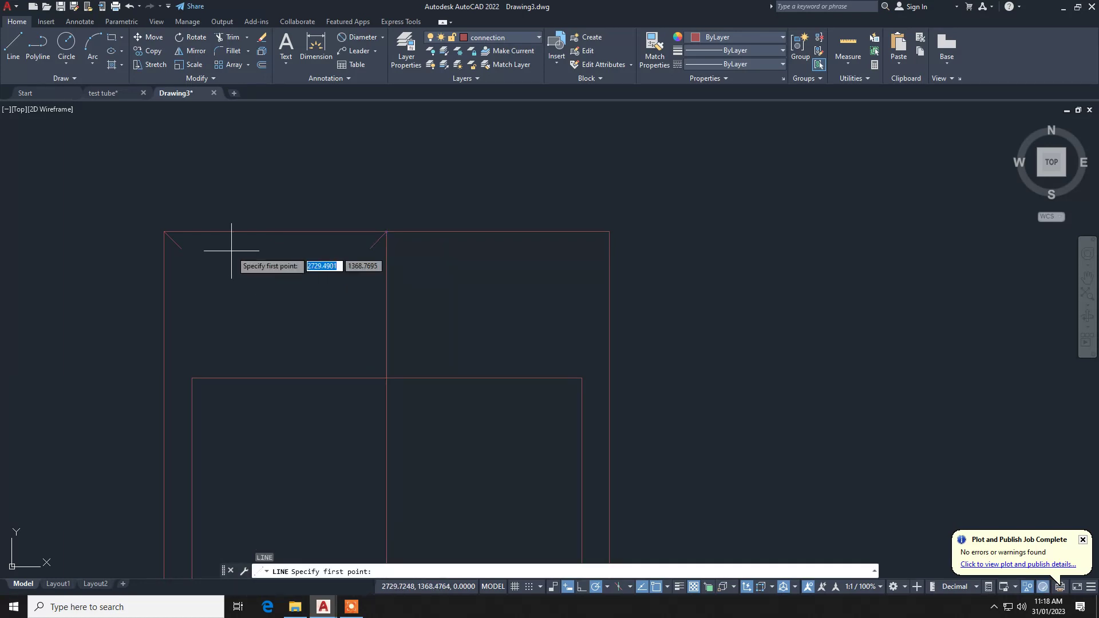
{"action": "left_click", "coordinate": [179, 250]}
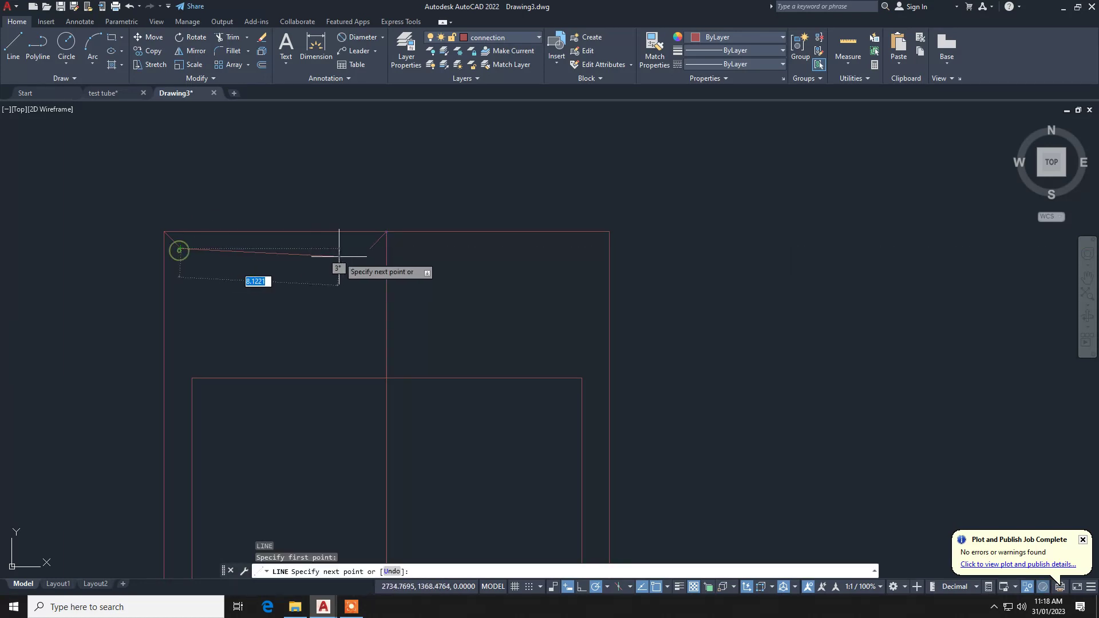
{"action": "left_click", "coordinate": [370, 248]}
{"action": "key", "text": "Return"}
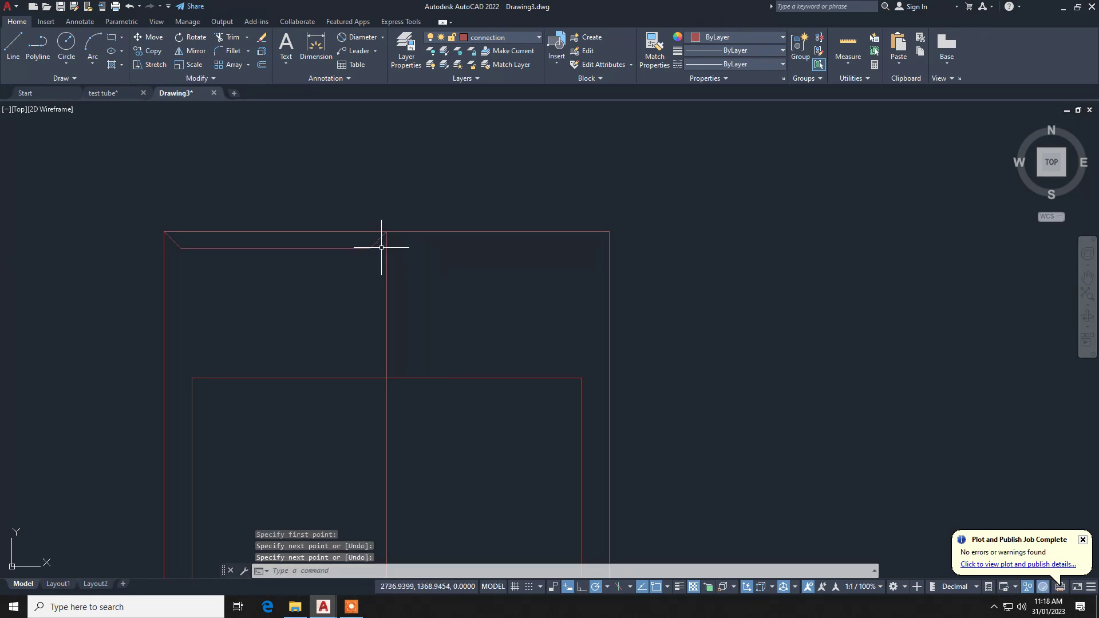
Mirror the two slanted lines and their joining line across the centerline, keeping the originals.
{"action": "left_click", "coordinate": [381, 246]}
{"action": "left_click", "coordinate": [173, 270]}
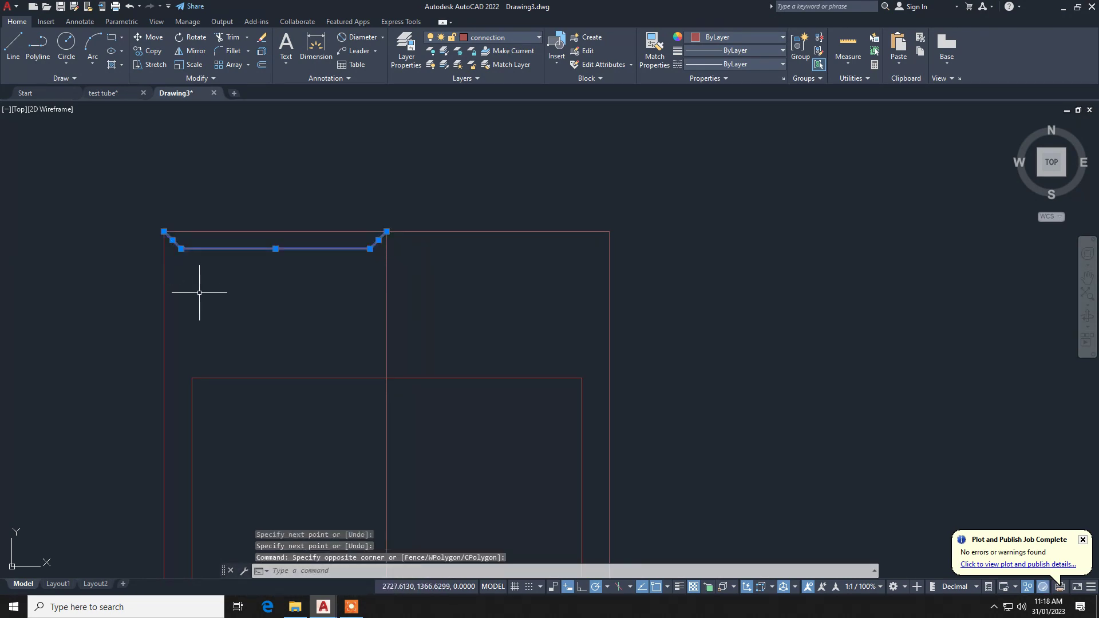
{"action": "key", "text": "Return"}
{"action": "left_click", "coordinate": [387, 232]}
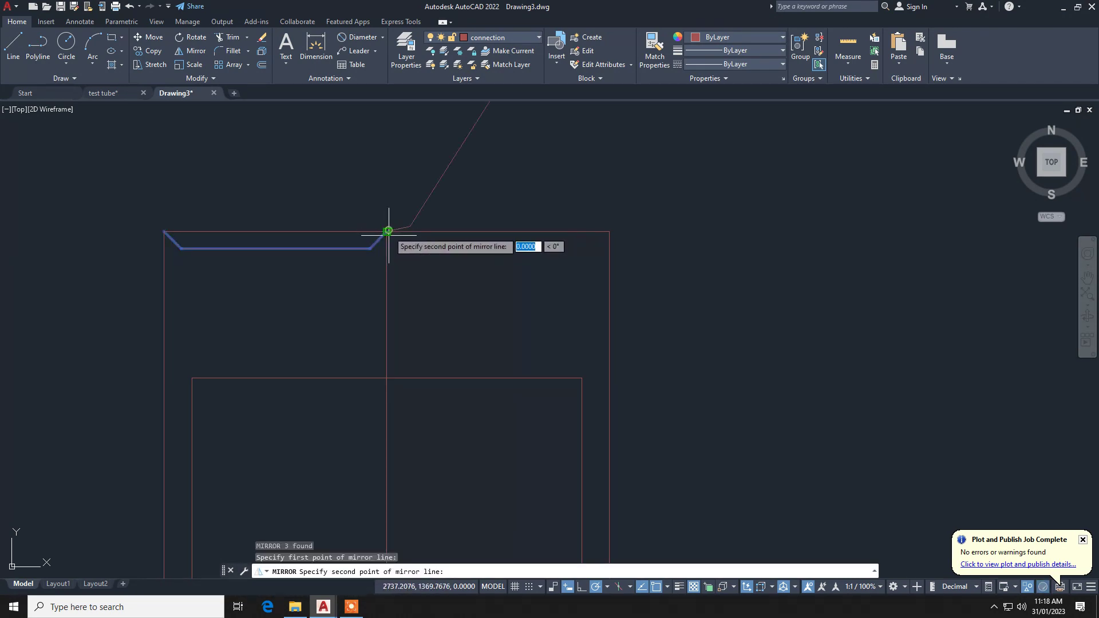
{"action": "scroll", "coordinate": [385, 421], "scroll_direction": "down", "scroll_amount": 4}
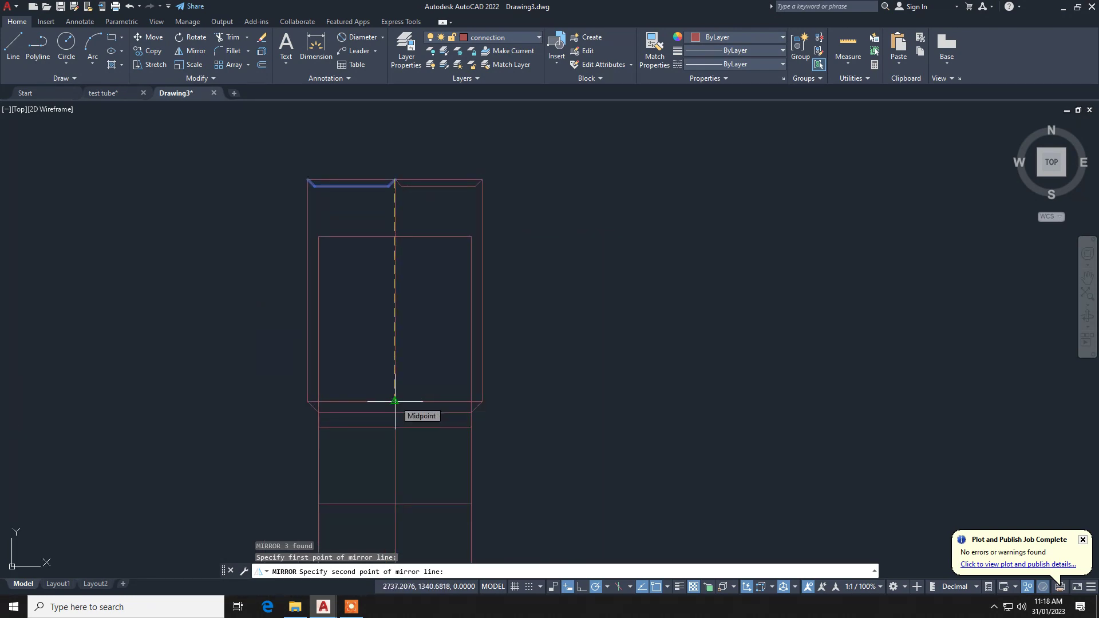
{"action": "left_click", "coordinate": [395, 401]}
{"action": "key", "text": "Escape"}
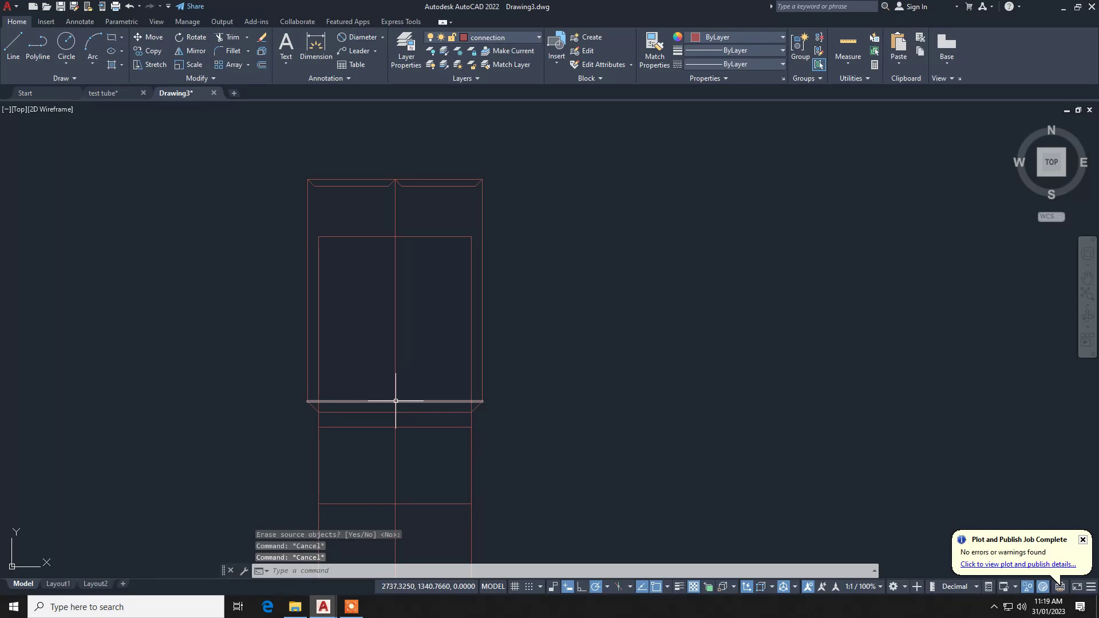
With Ortho on, draw a vertical line from the rightmost slanted line's lower end down to the cap's lower horizontal line.
{"action": "type", "text": "l"}
{"action": "key", "text": "Return"}
{"action": "left_click", "coordinate": [475, 186]}
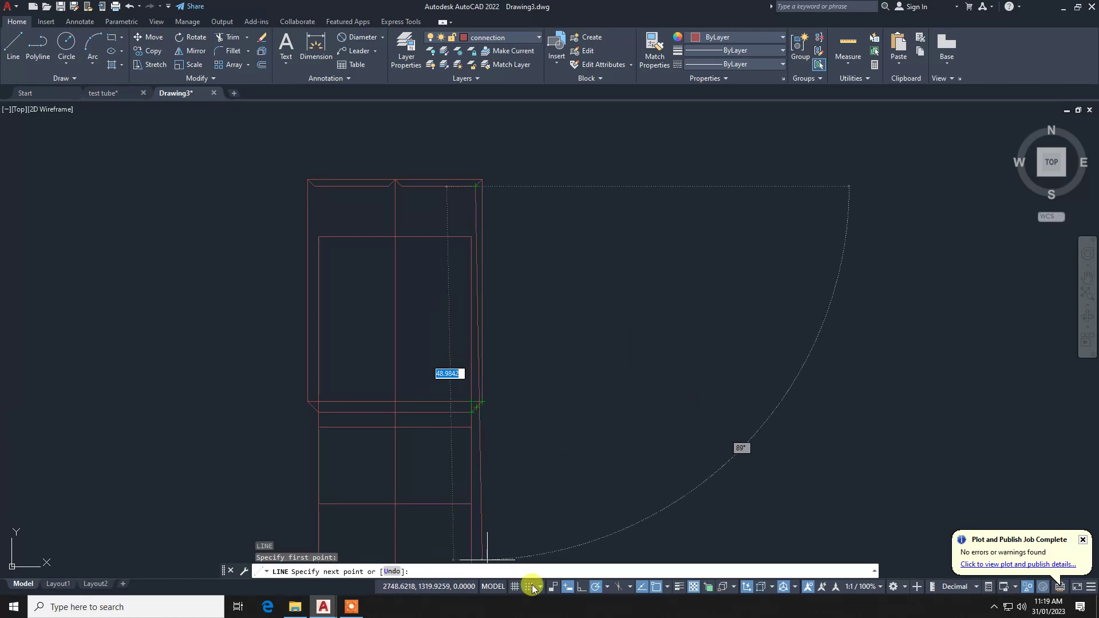
{"action": "left_click", "coordinate": [582, 587]}
{"action": "scroll", "coordinate": [486, 395], "scroll_direction": "up", "scroll_amount": 5}
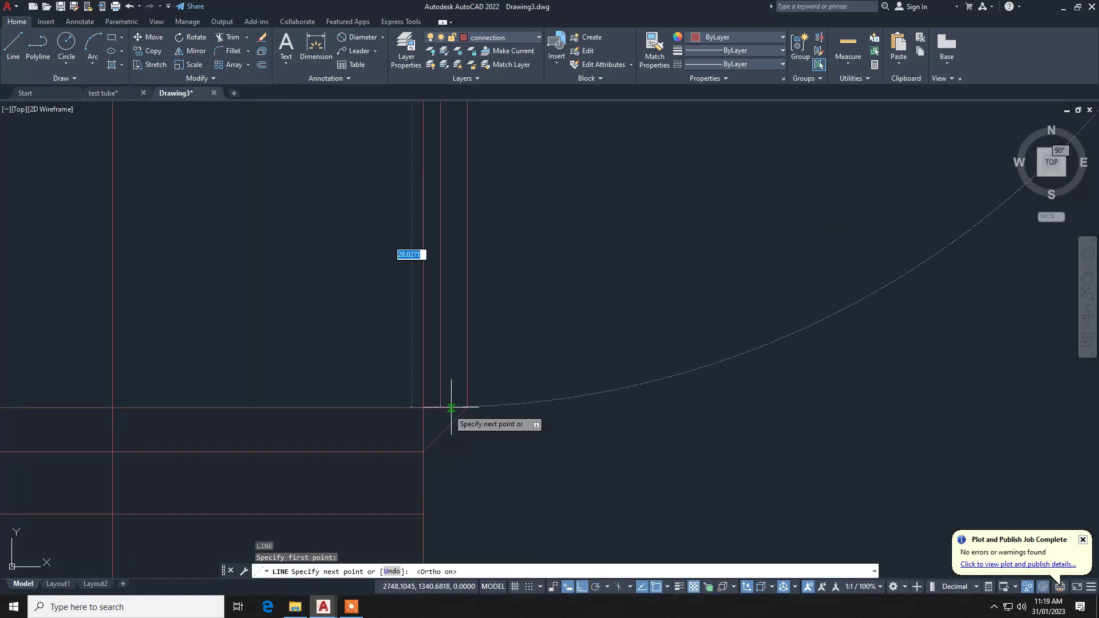
{"action": "left_click", "coordinate": [440, 408]}
{"action": "key", "text": "Return"}
{"action": "scroll", "coordinate": [440, 407], "scroll_direction": "down", "scroll_amount": 5}
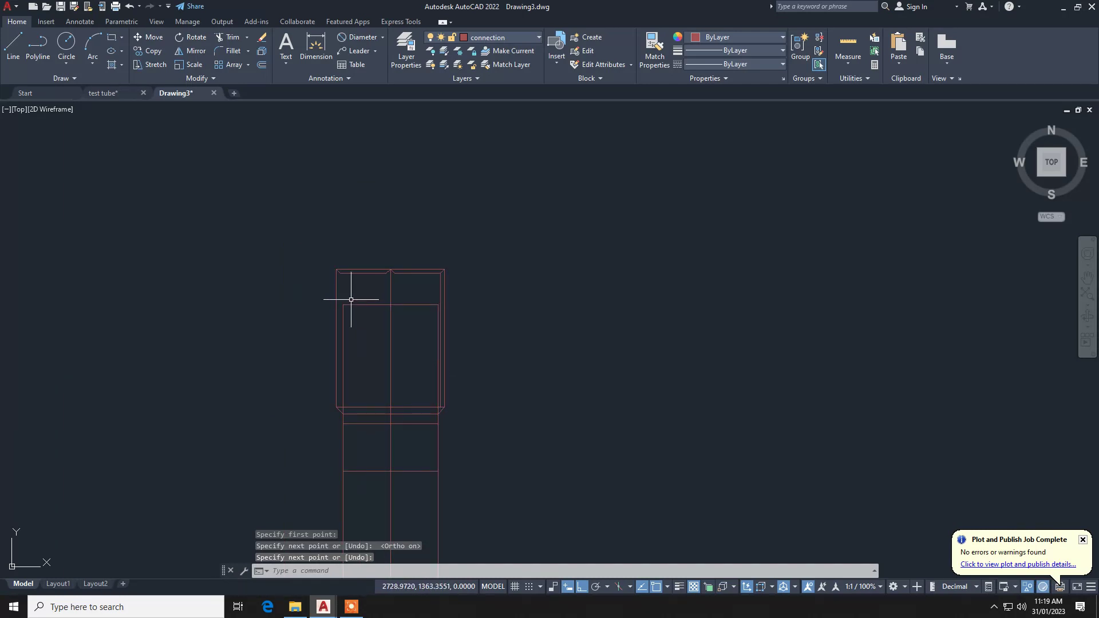
Draw a vertical line from the leftmost slanted line's lower end down to the cap's lower horizontal line.
{"action": "scroll", "coordinate": [351, 299], "scroll_direction": "up", "scroll_amount": 3}
{"action": "key", "text": "Return"}
{"action": "left_click", "coordinate": [321, 233]}
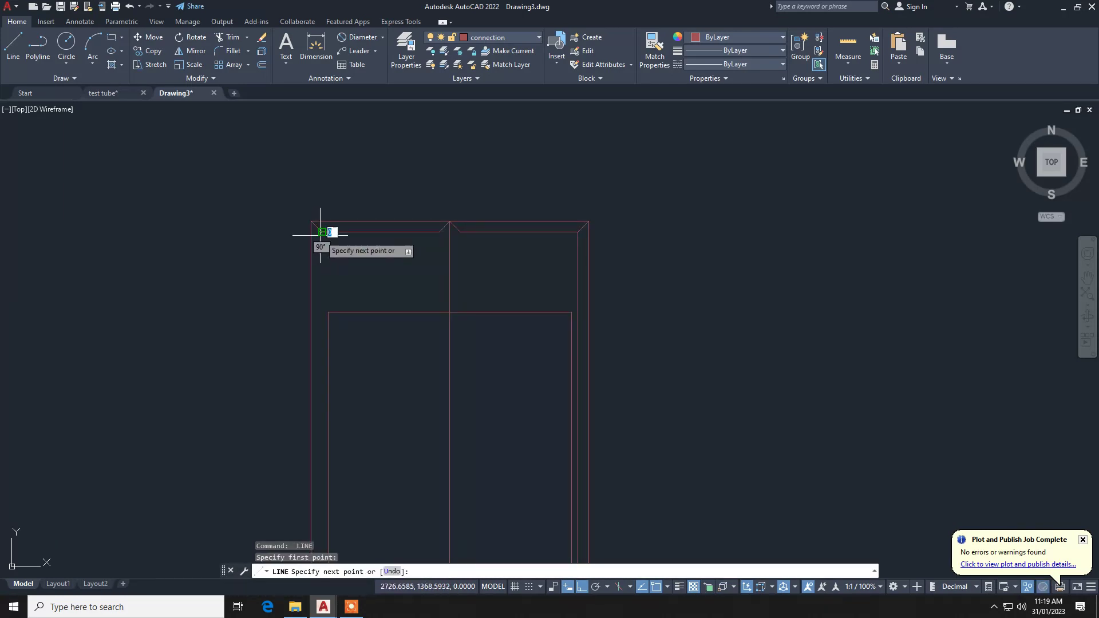
{"action": "scroll", "coordinate": [329, 449], "scroll_direction": "up", "scroll_amount": 4}
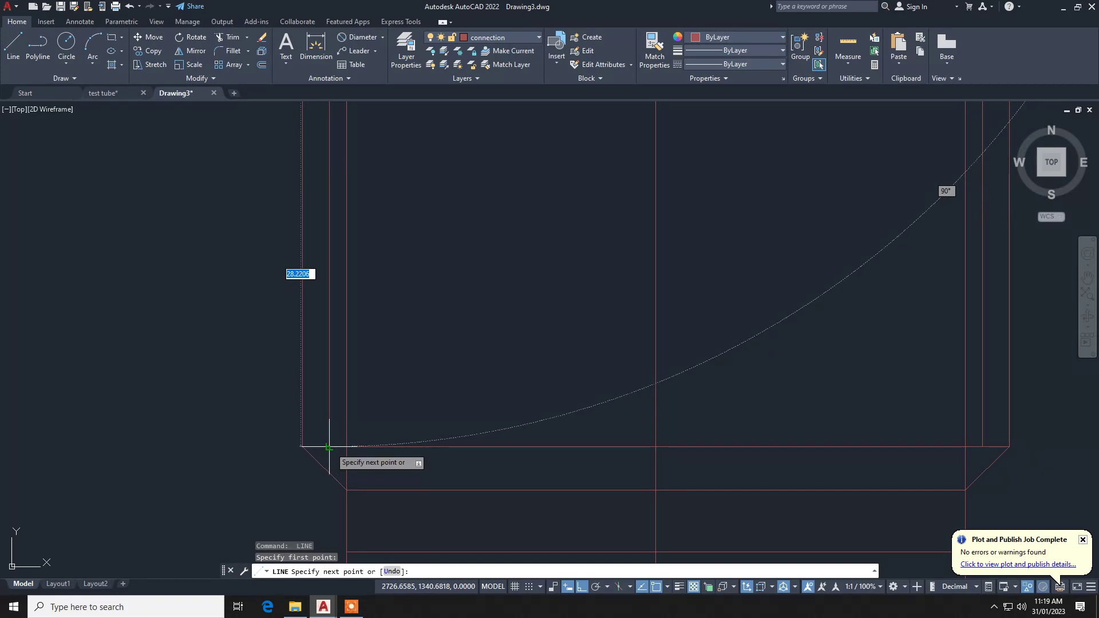
{"action": "key", "text": "Escape"}
{"action": "key", "text": "Escape"}
{"action": "key", "text": "Escape"}
{"action": "scroll", "coordinate": [331, 449], "scroll_direction": "down", "scroll_amount": 8}
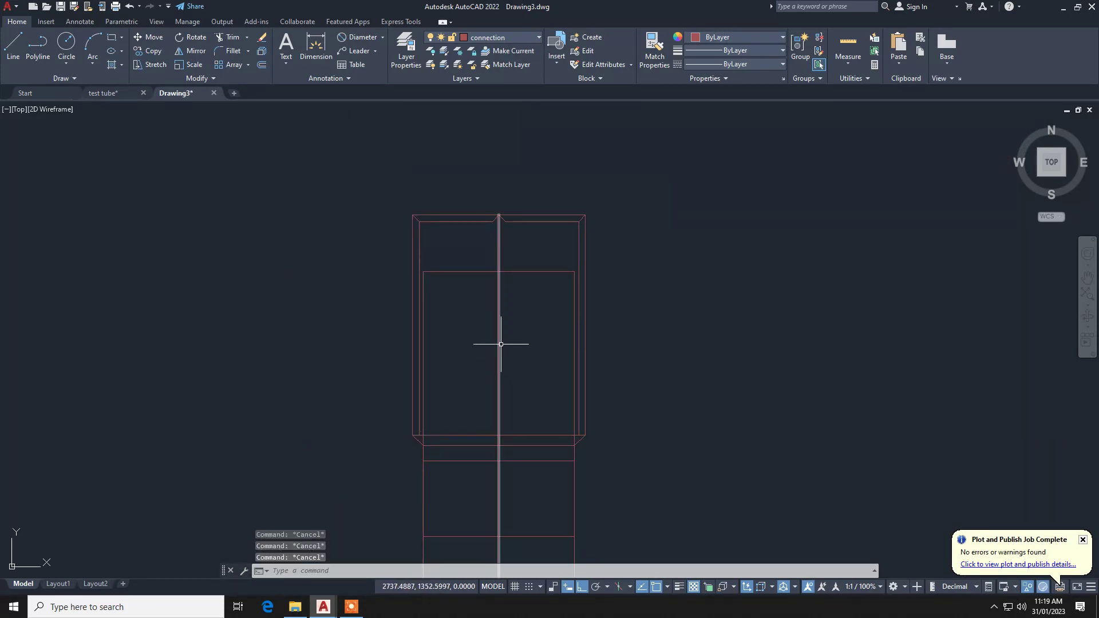
Trim away the neck's top line and both neck side lines inside the cap.
{"action": "key", "text": "Return"}
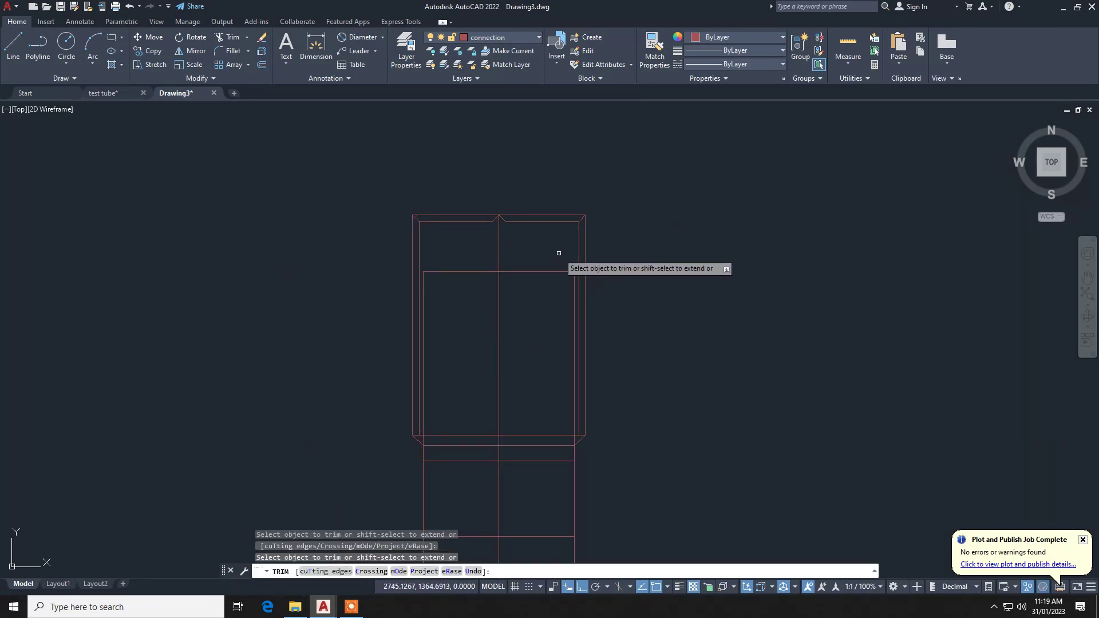
{"action": "mouse_move", "coordinate": [562, 251]}
{"action": "left_mouse_down"}
{"action": "mouse_move", "coordinate": [523, 323]}
{"action": "mouse_move", "coordinate": [552, 302]}
{"action": "left_mouse_up"}
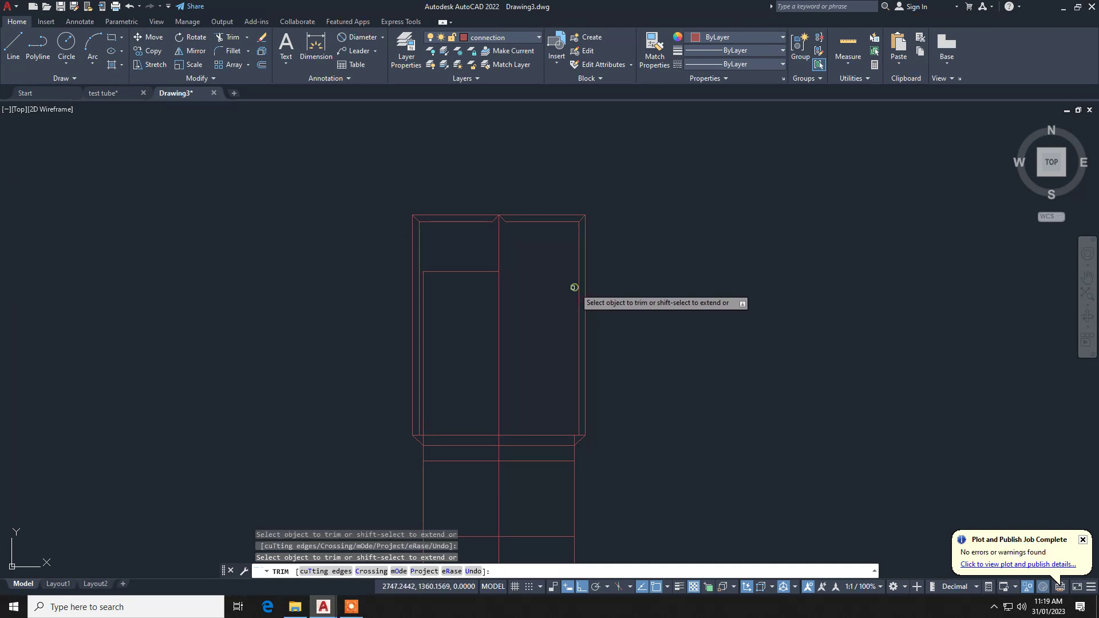
{"action": "mouse_move", "coordinate": [476, 259]}
{"action": "left_mouse_down"}
{"action": "mouse_move", "coordinate": [462, 311]}
{"action": "mouse_move", "coordinate": [435, 304]}
{"action": "left_mouse_up"}
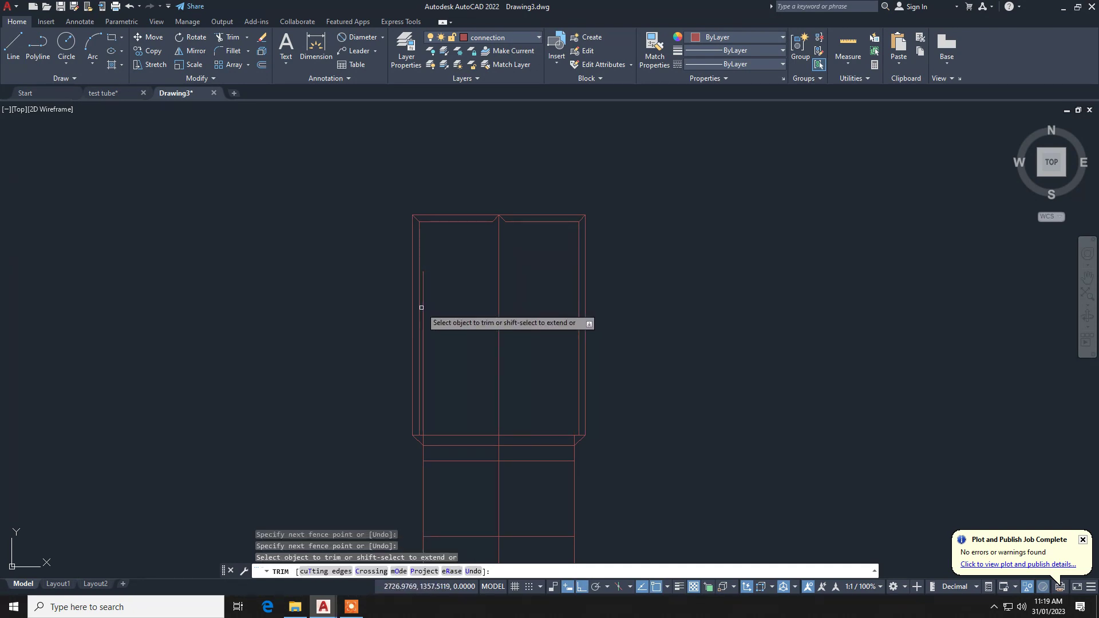
{"action": "left_click", "coordinate": [425, 308]}
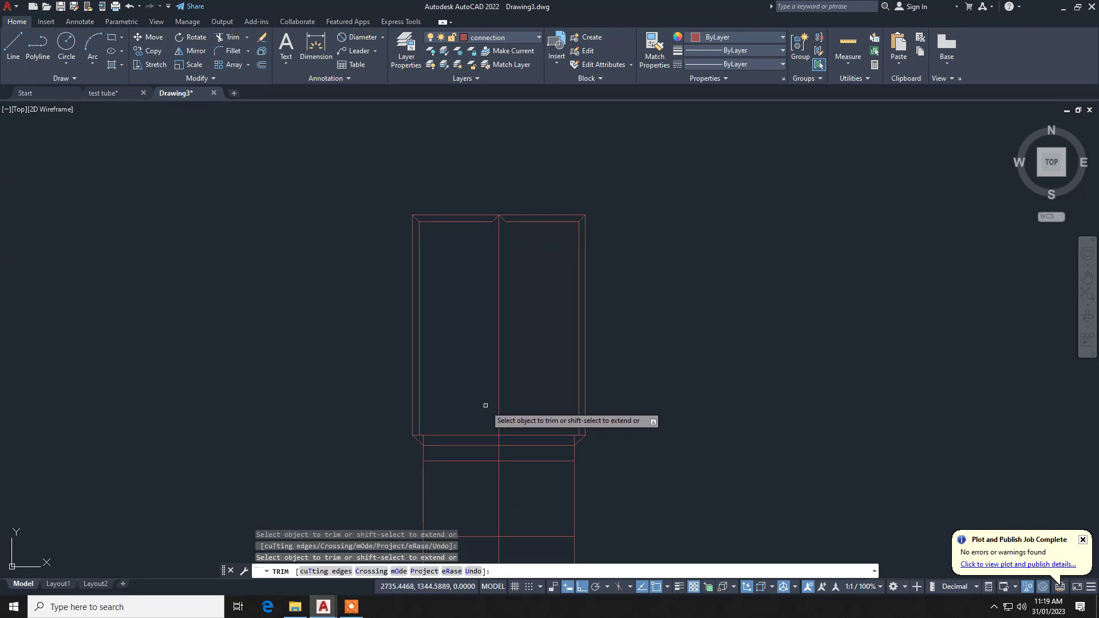
{"action": "scroll", "coordinate": [485, 406], "scroll_direction": "down", "scroll_amount": 3}
{"action": "scroll", "coordinate": [492, 372], "scroll_direction": "up", "scroll_amount": 3}
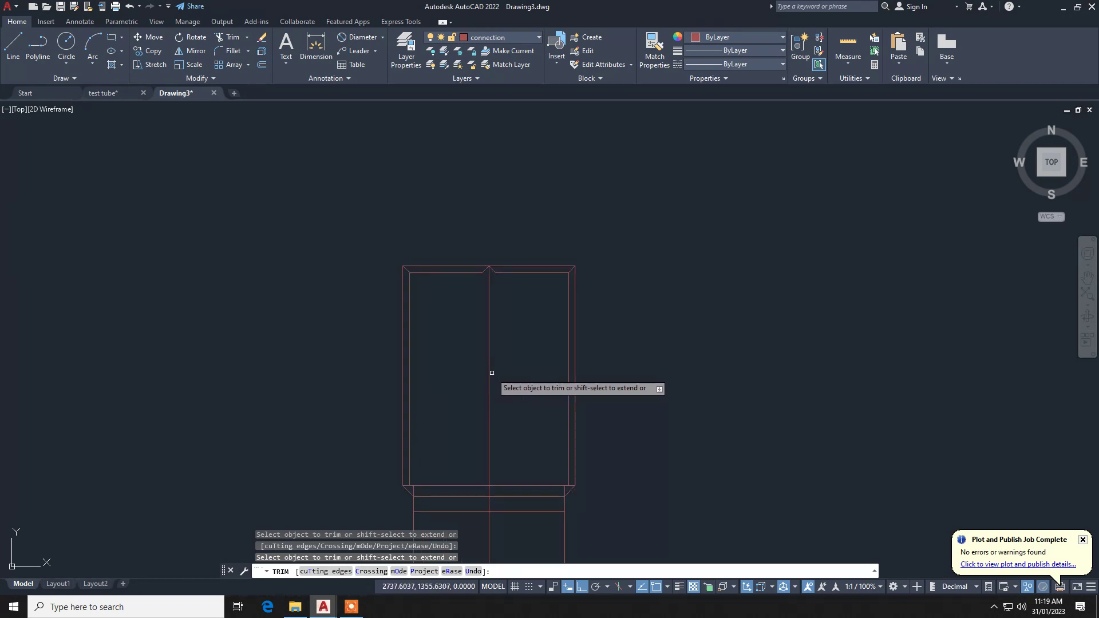
{"action": "key", "text": "Escape"}
{"action": "key", "text": "Escape"}
{"action": "key", "text": "Escape"}
Draw a vertical line joining the left ends of the lower tube's bottom line and the separate horizontal line below it.
{"action": "scroll", "coordinate": [492, 378], "scroll_direction": "down", "scroll_amount": 10}
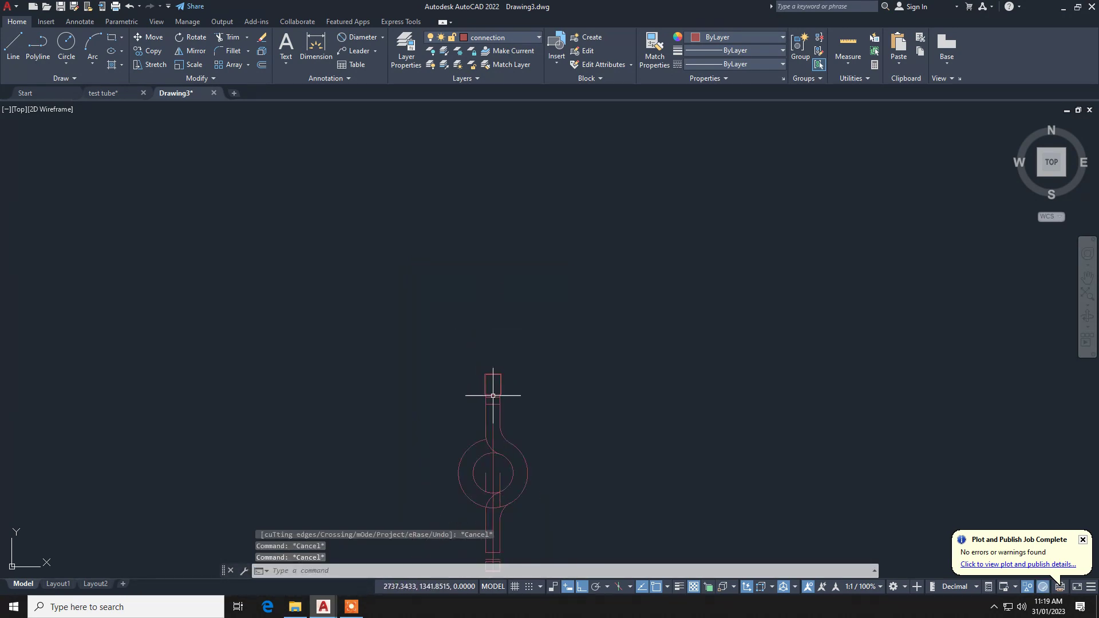
{"action": "middle_click_drag", "start_coordinate": [493, 396], "coordinate": [459, 290]}
{"action": "scroll", "coordinate": [467, 343], "scroll_direction": "up", "scroll_amount": 2}
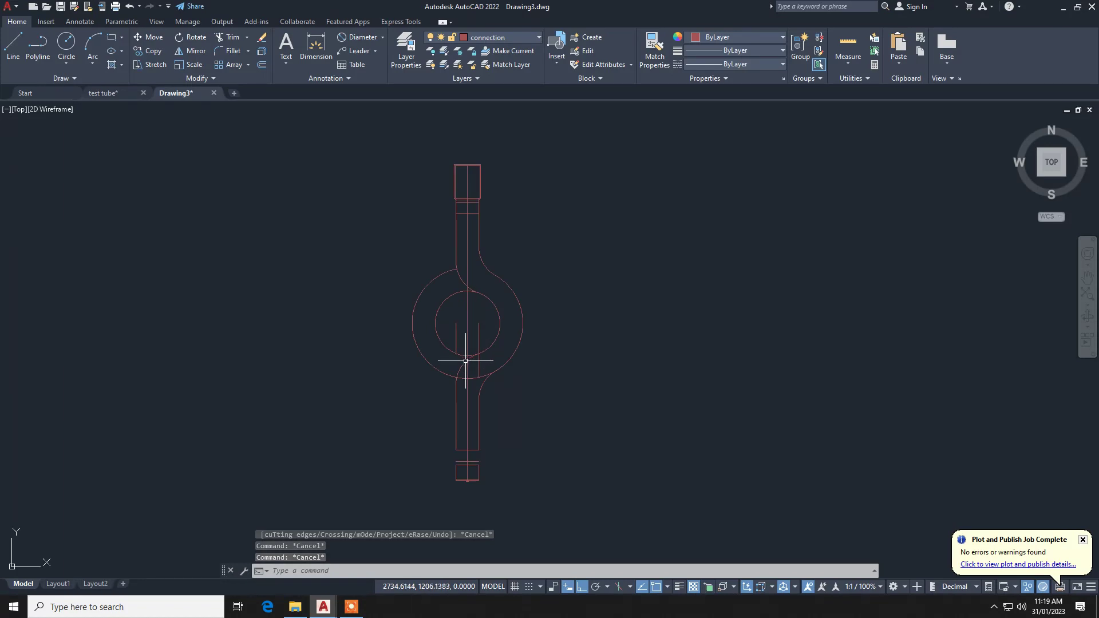
{"action": "key", "text": "l"}
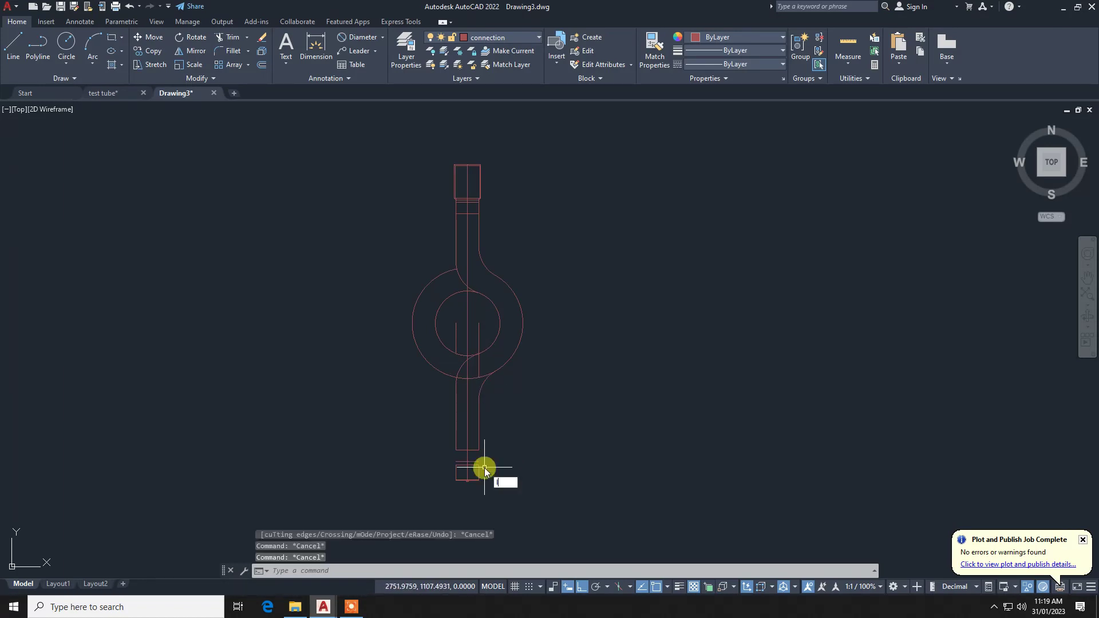
{"action": "key", "text": "Return"}
{"action": "scroll", "coordinate": [446, 467], "scroll_direction": "up", "scroll_amount": 8}
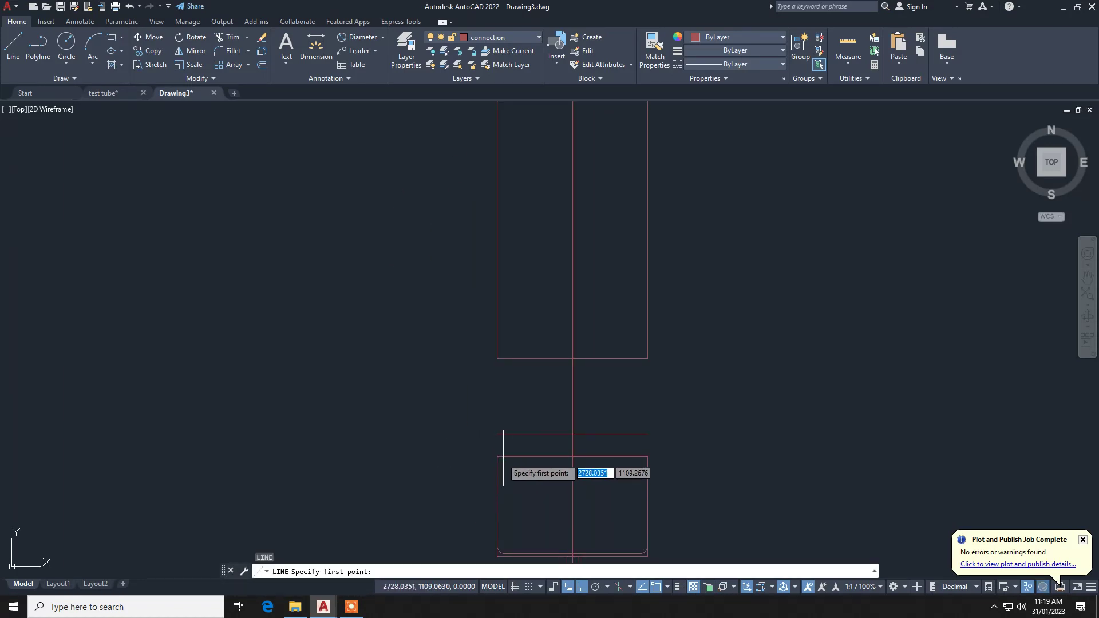
{"action": "left_click", "coordinate": [497, 434]}
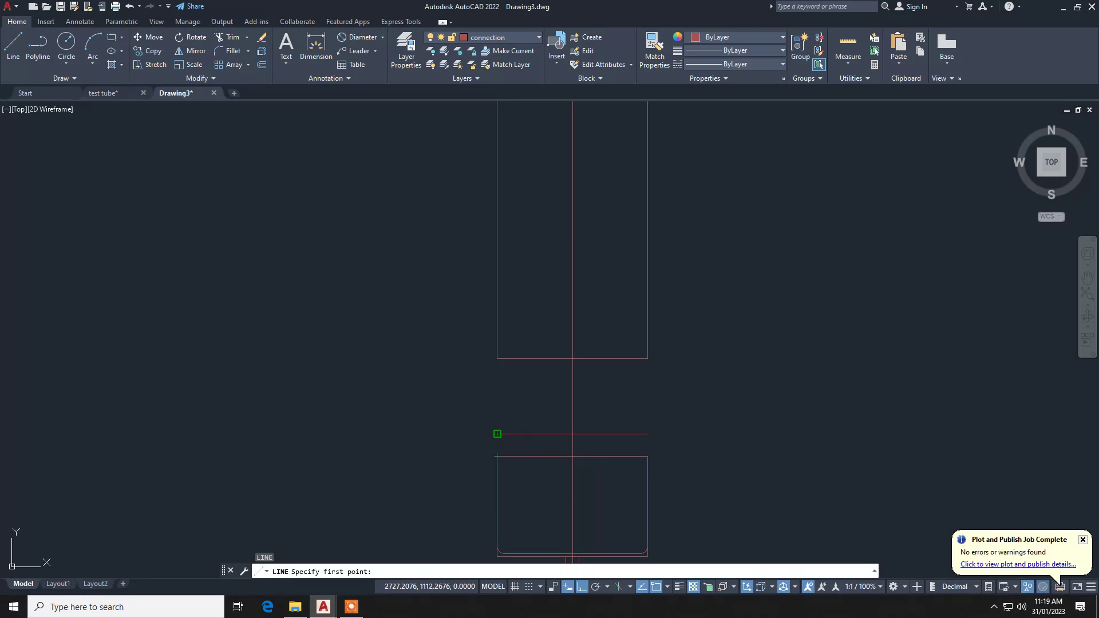
{"action": "key", "text": "Return"}
Mirror the vertical connecting line below the lower tube across the centerline, keeping the original.
{"action": "left_click", "coordinate": [520, 395]}
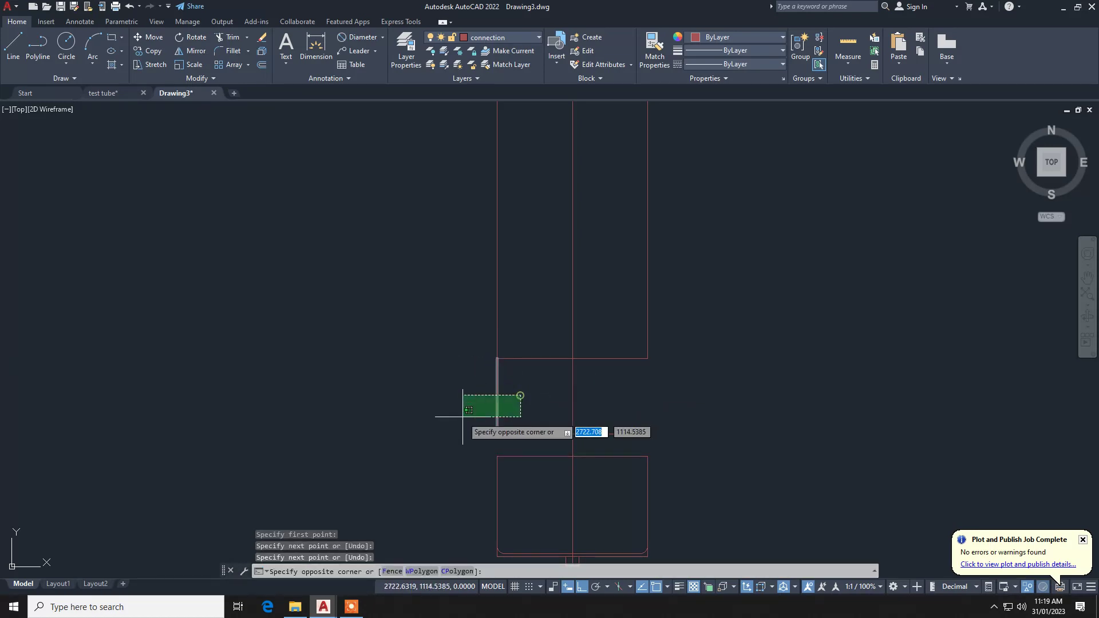
{"action": "left_click", "coordinate": [462, 418]}
{"action": "type", "text": "mi"}
{"action": "key", "text": "Return"}
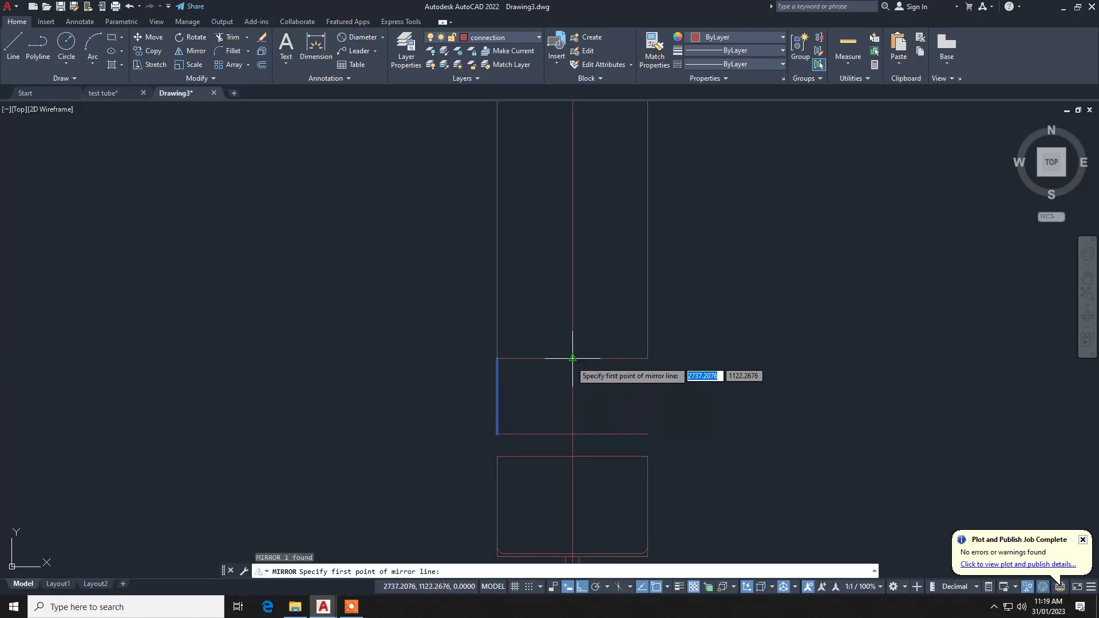
{"action": "left_click", "coordinate": [573, 359]}
{"action": "left_click", "coordinate": [572, 433]}
{"action": "key", "text": "Return"}
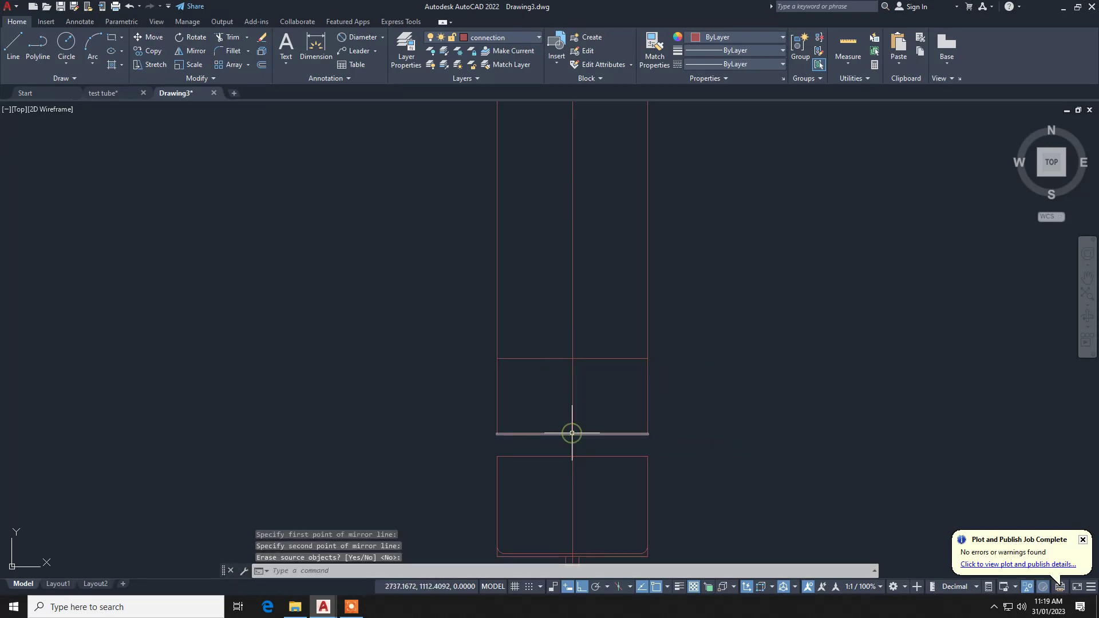
{"action": "key", "text": "Escape"}
{"action": "key", "text": "Escape"}
{"action": "key", "text": "Escape"}
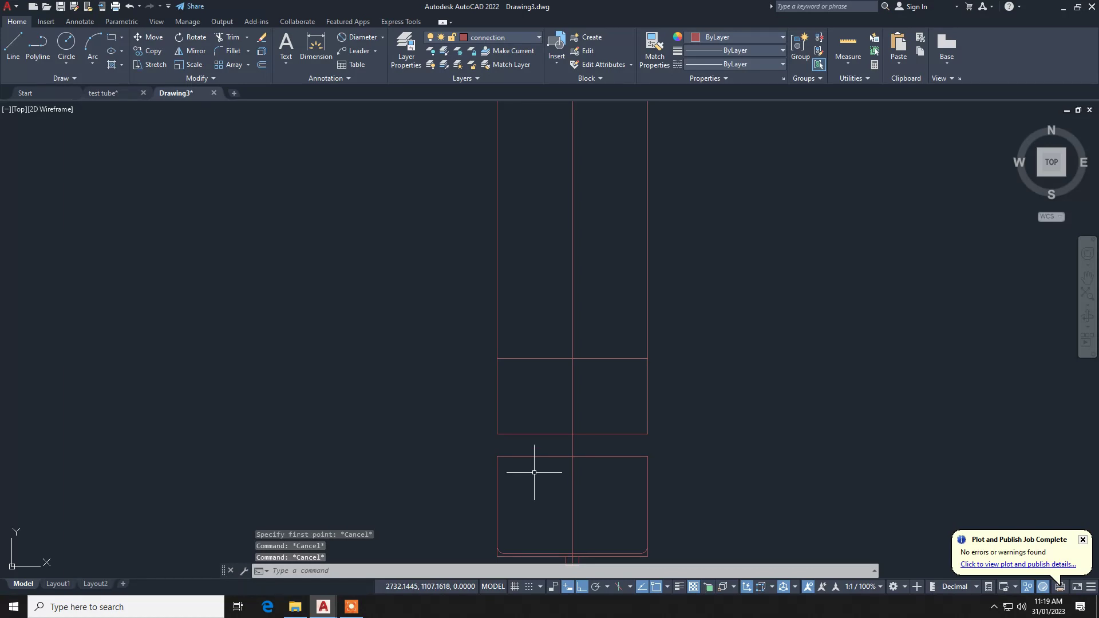
Draw a vertical line bridging the gap above the bottom rectangle, about 0.8 units in from its left edge.
{"action": "type", "text": "l"}
{"action": "key", "text": "Return"}
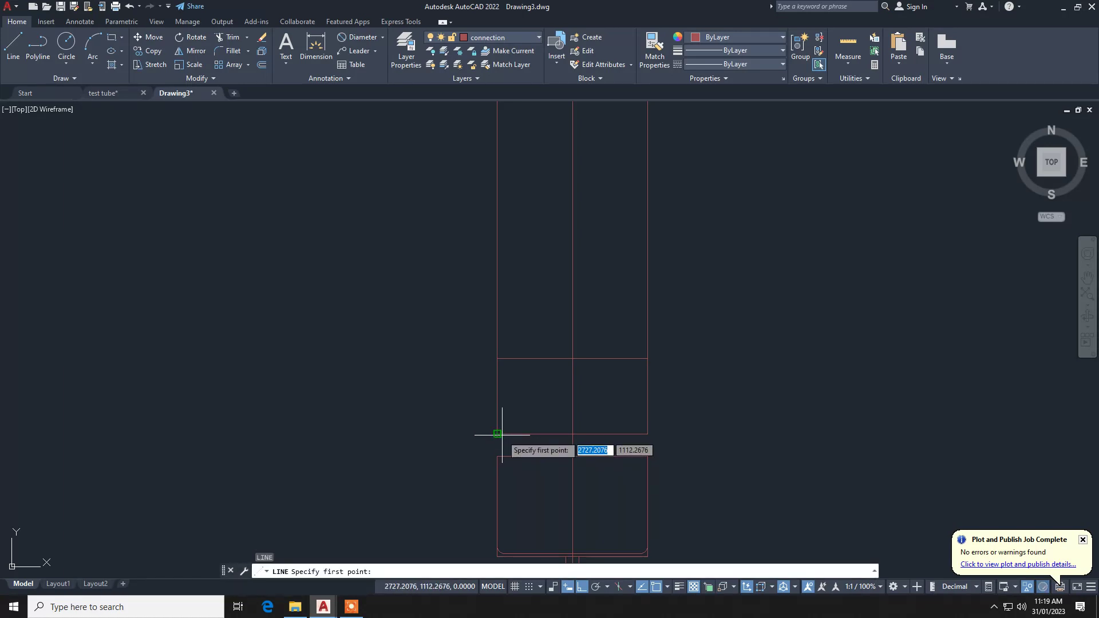
{"action": "scroll", "coordinate": [503, 435], "scroll_direction": "up", "scroll_amount": 4}
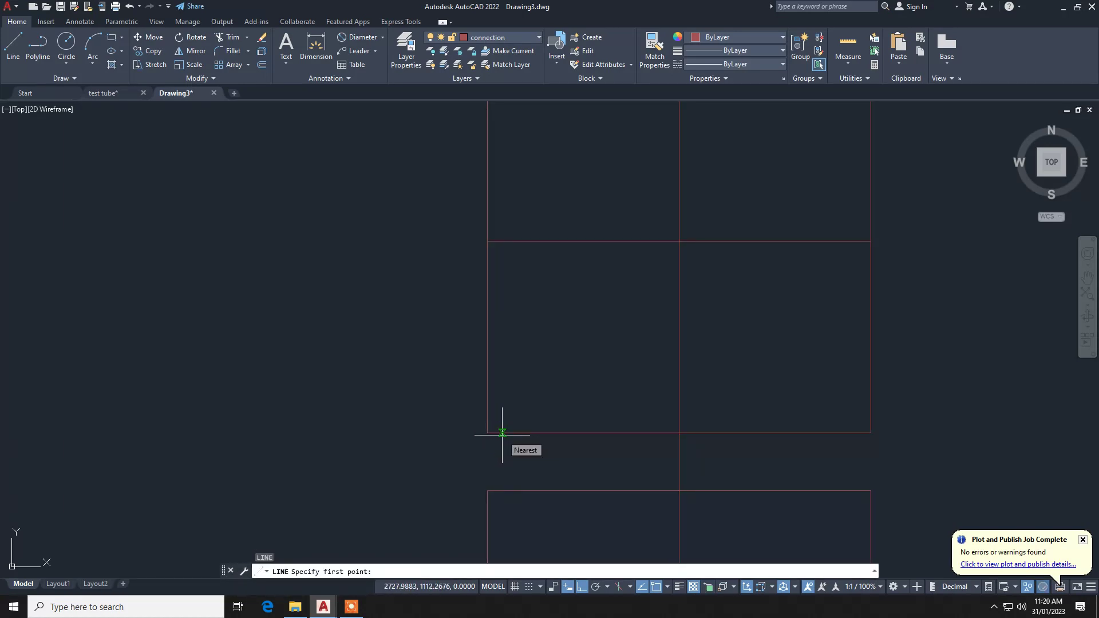
{"action": "left_click", "coordinate": [502, 433]}
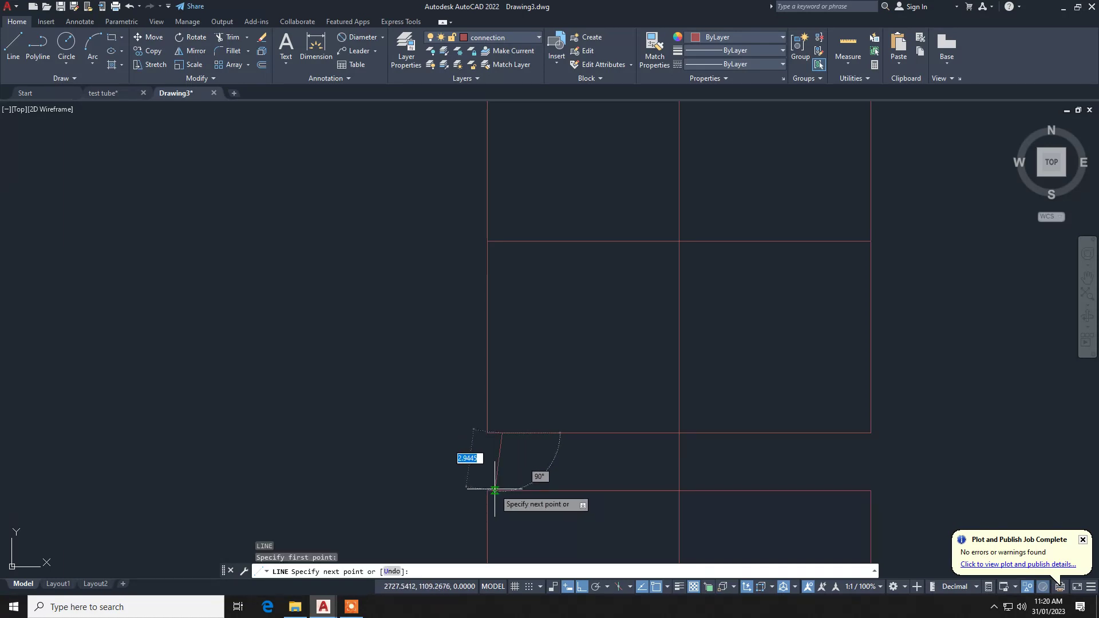
{"action": "key", "text": "Return"}
Mirror the short gap line across the centerline, keeping the original.
{"action": "left_click", "coordinate": [521, 456]}
{"action": "left_click", "coordinate": [489, 464]}
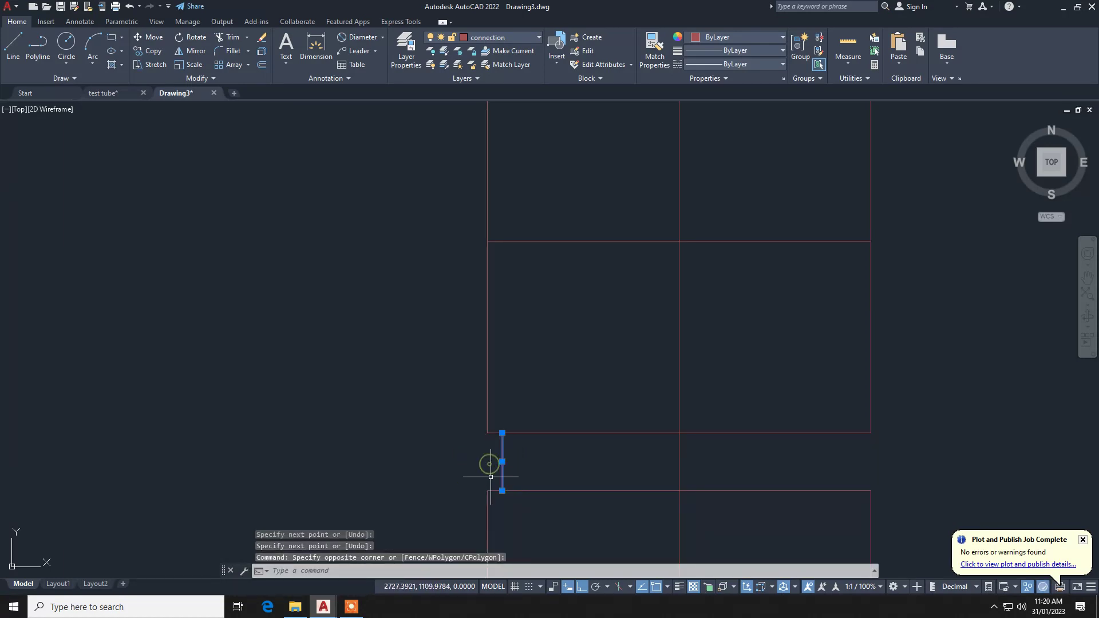
{"action": "key", "text": "Return"}
{"action": "left_click", "coordinate": [679, 433]}
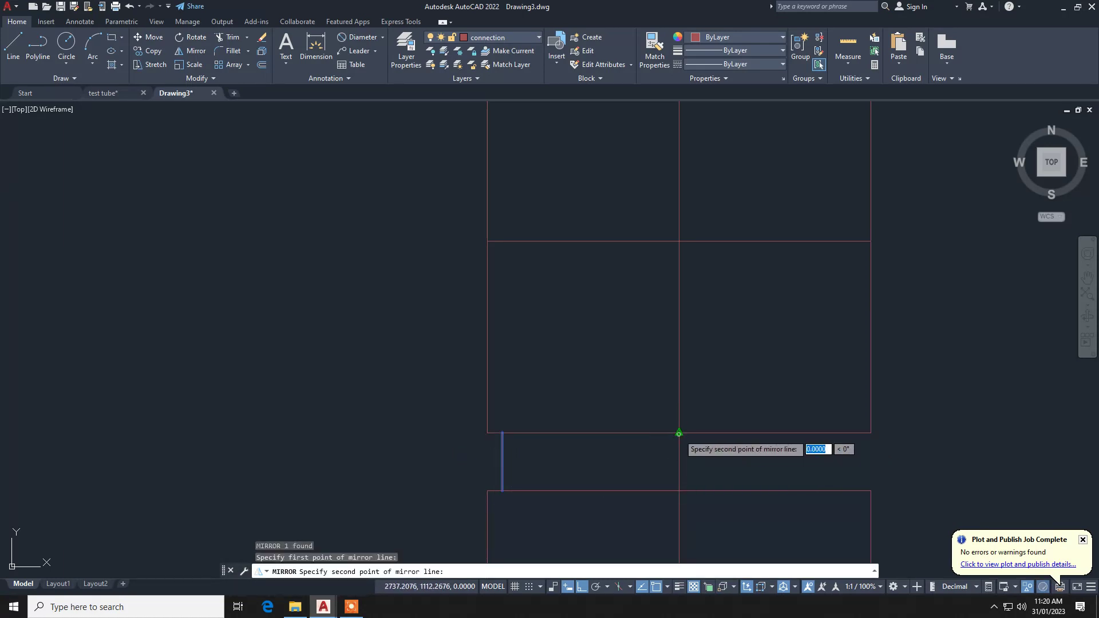
{"action": "left_click", "coordinate": [679, 490]}
{"action": "key", "text": "Return"}
Erase the centerline segments running through the loop and the two leftover vertical tube lines inside it.
{"action": "scroll", "coordinate": [671, 456], "scroll_direction": "down", "scroll_amount": 4}
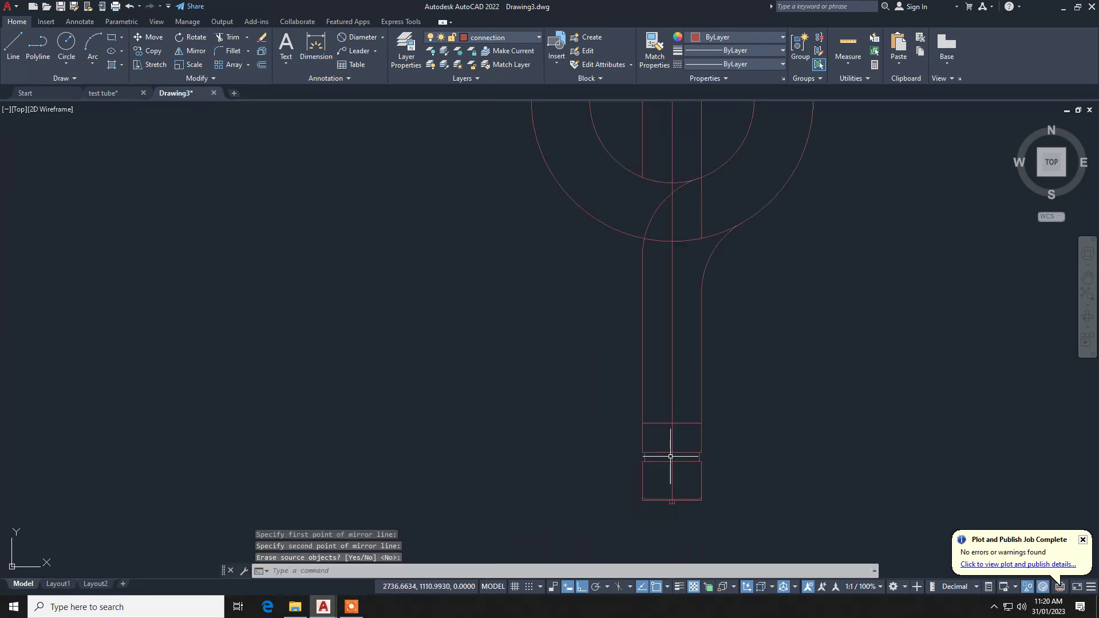
{"action": "middle_click_drag", "start_coordinate": [734, 425], "coordinate": [472, 451]}
{"action": "scroll", "coordinate": [476, 451], "scroll_direction": "down", "scroll_amount": 2}
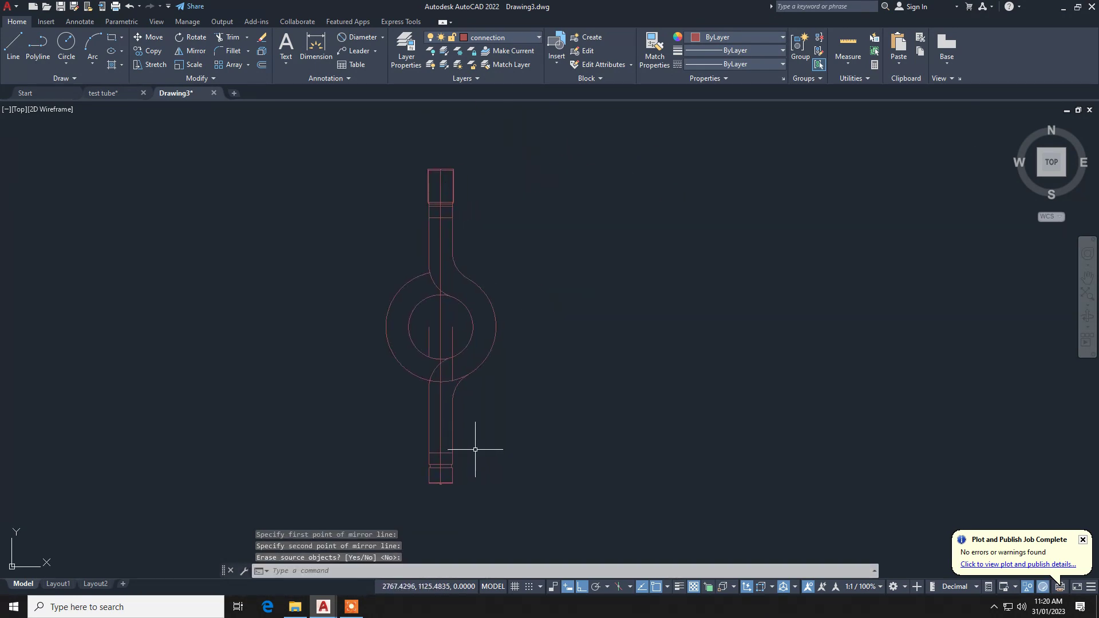
{"action": "middle_click_drag", "start_coordinate": [503, 405], "coordinate": [473, 422]}
{"action": "key", "text": "Escape"}
{"action": "key", "text": "Escape"}
{"action": "key", "text": "Escape"}
{"action": "scroll", "coordinate": [437, 382], "scroll_direction": "up", "scroll_amount": 4}
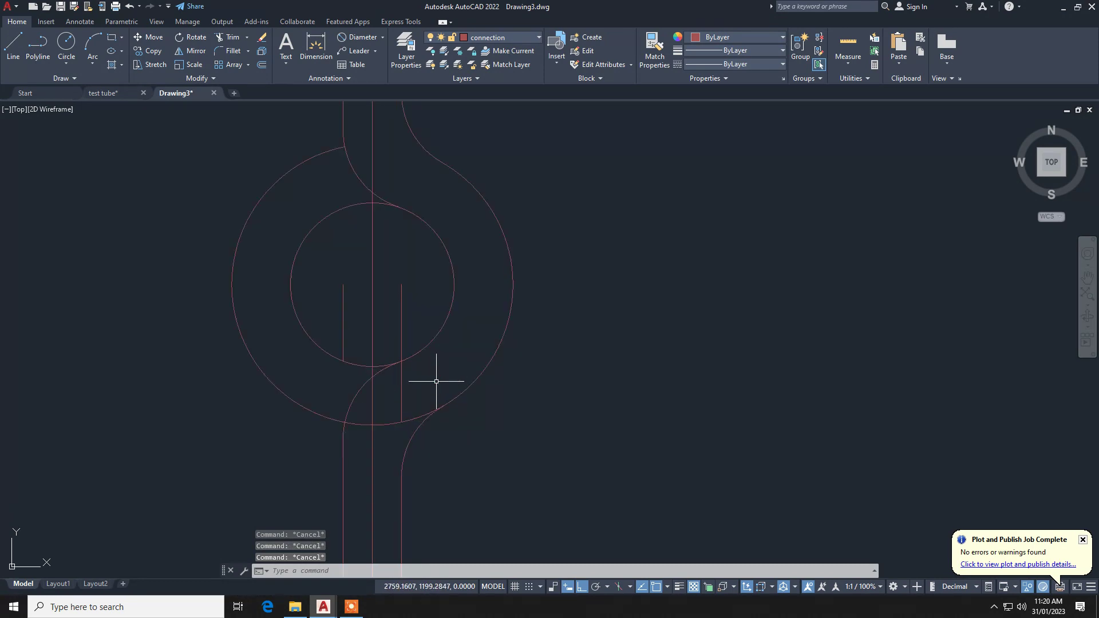
{"action": "left_click", "coordinate": [420, 382]}
{"action": "left_click", "coordinate": [402, 398]}
{"action": "left_click", "coordinate": [387, 398]}
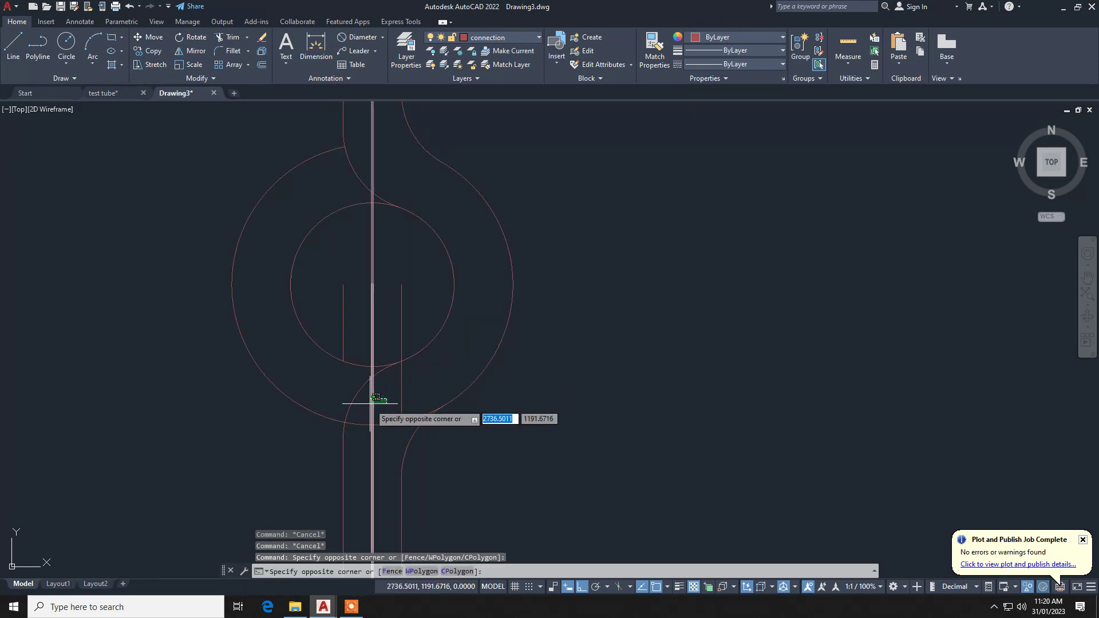
{"action": "left_click", "coordinate": [371, 397]}
{"action": "left_click", "coordinate": [405, 393]}
{"action": "left_click", "coordinate": [394, 392]}
{"action": "left_click", "coordinate": [343, 312]}
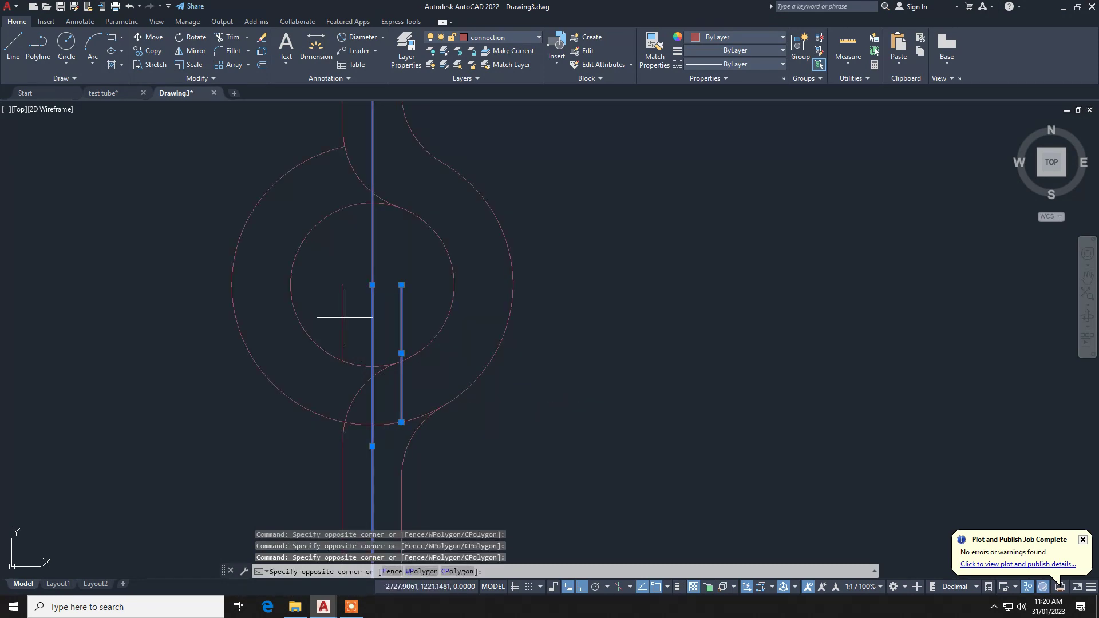
{"action": "key", "text": "Delete"}
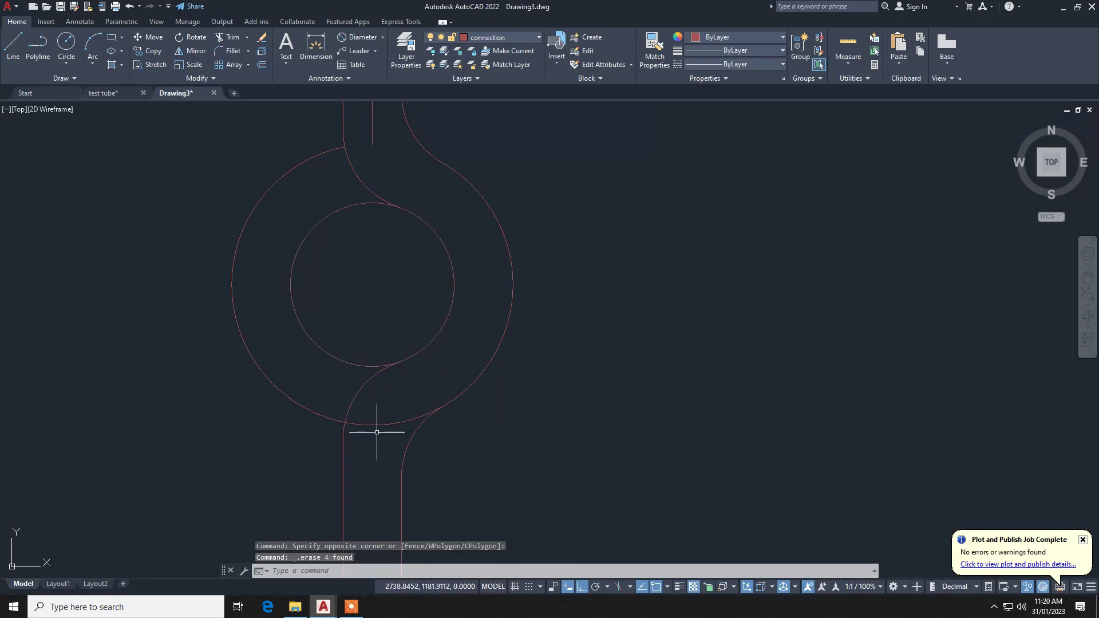
Erase the remaining centerline piece inside the upper tube.
{"action": "scroll", "coordinate": [376, 432], "scroll_direction": "down", "scroll_amount": 4}
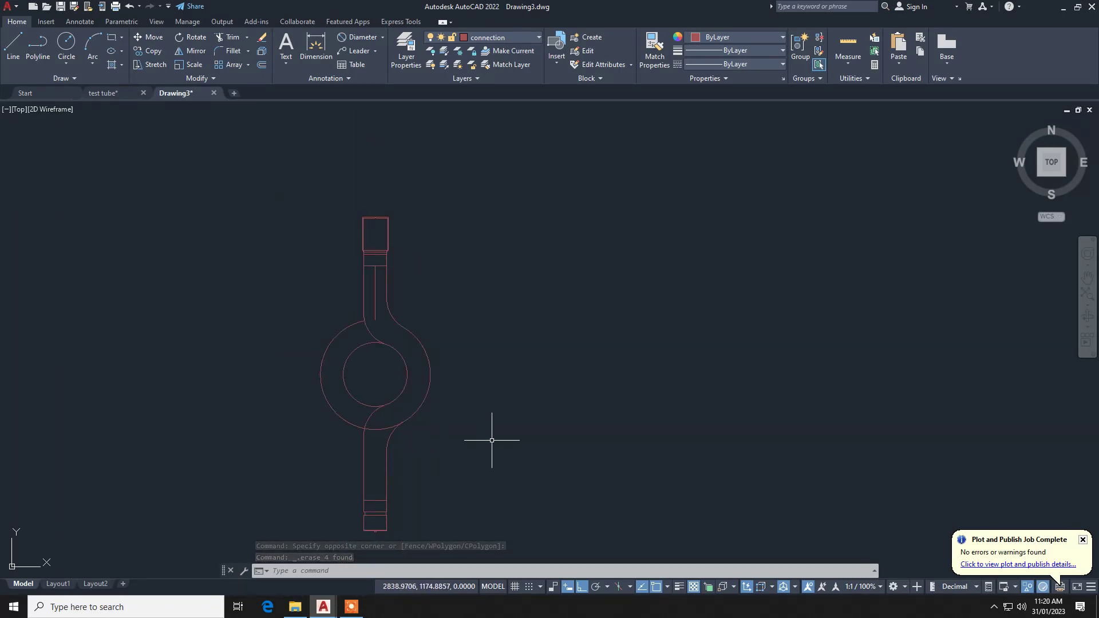
{"action": "left_click", "coordinate": [381, 293]}
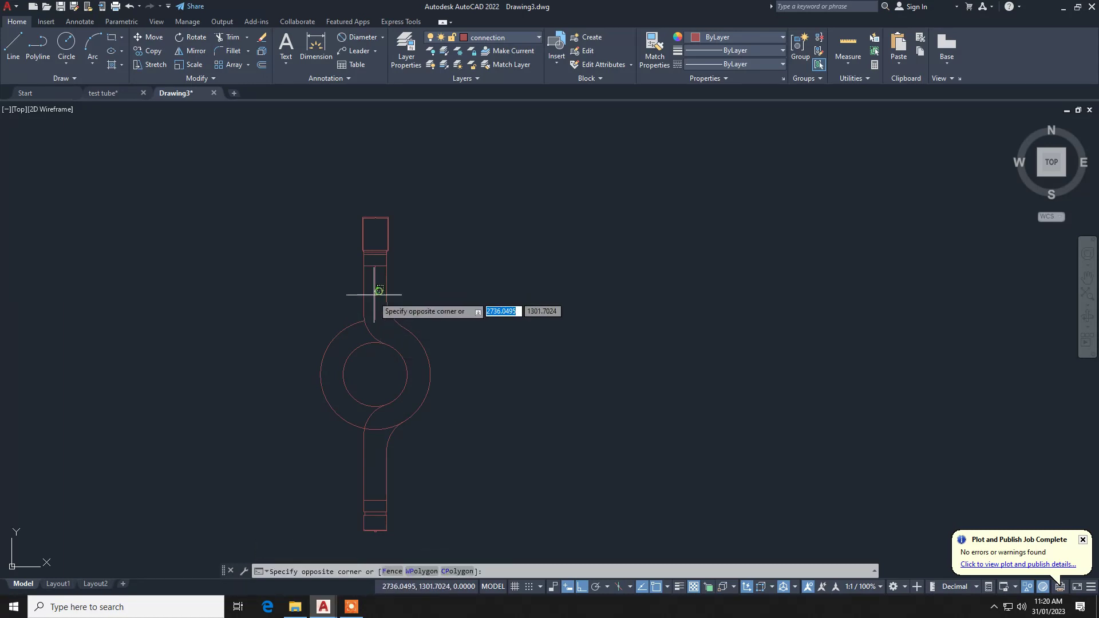
{"action": "left_click", "coordinate": [371, 335]}
{"action": "key", "text": "Delete"}
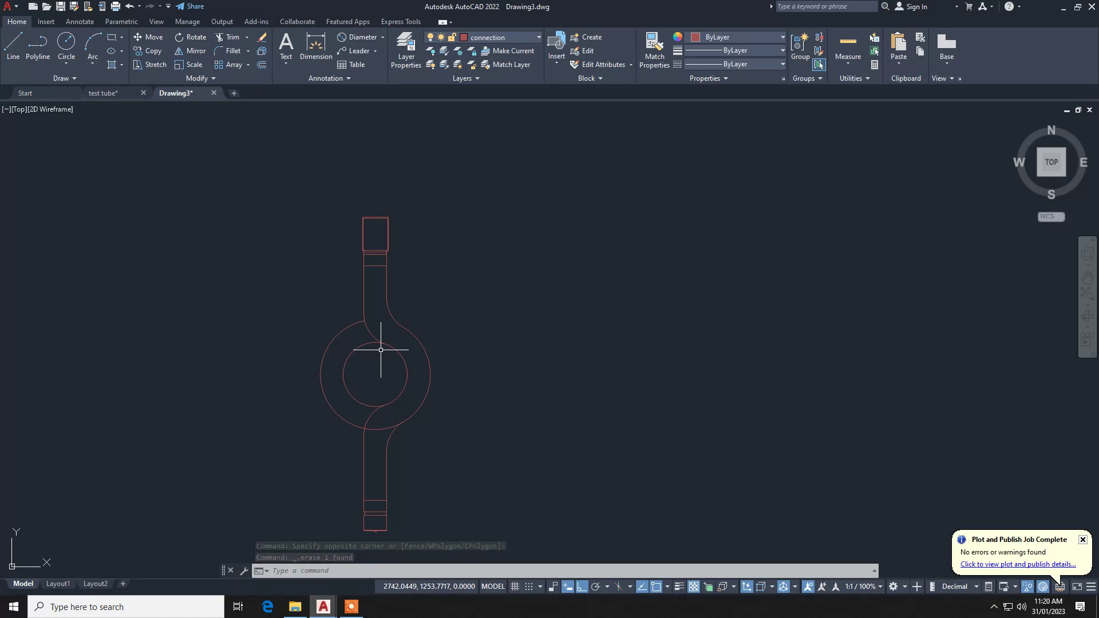
End object isolation to bring back the hidden object.
{"action": "middle_click_drag", "start_coordinate": [490, 387], "coordinate": [479, 355]}
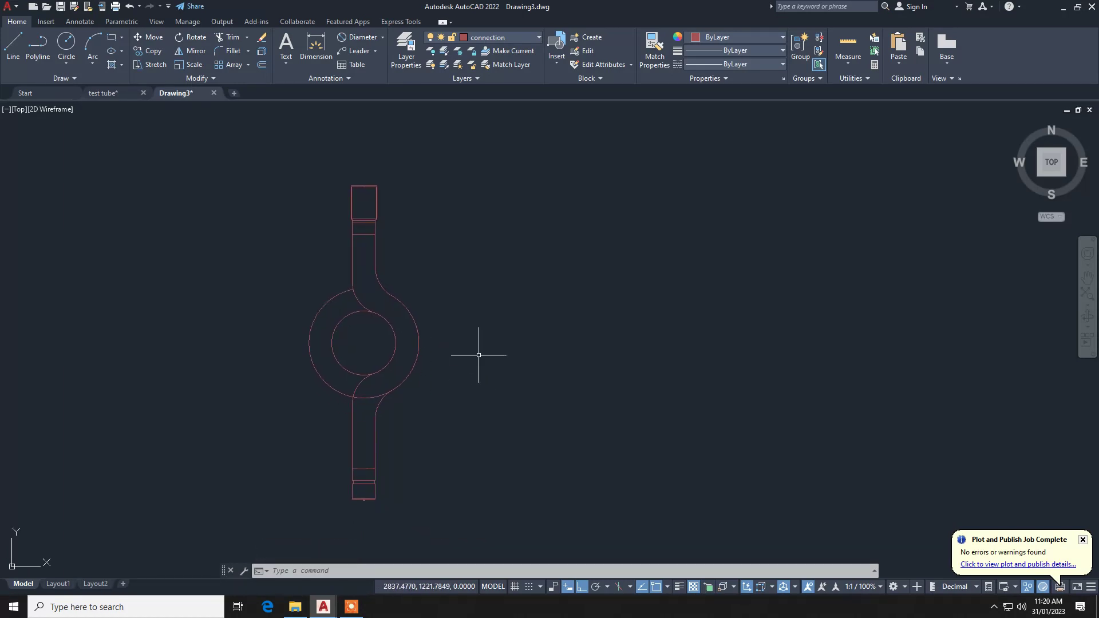
{"action": "left_click", "coordinate": [1025, 589]}
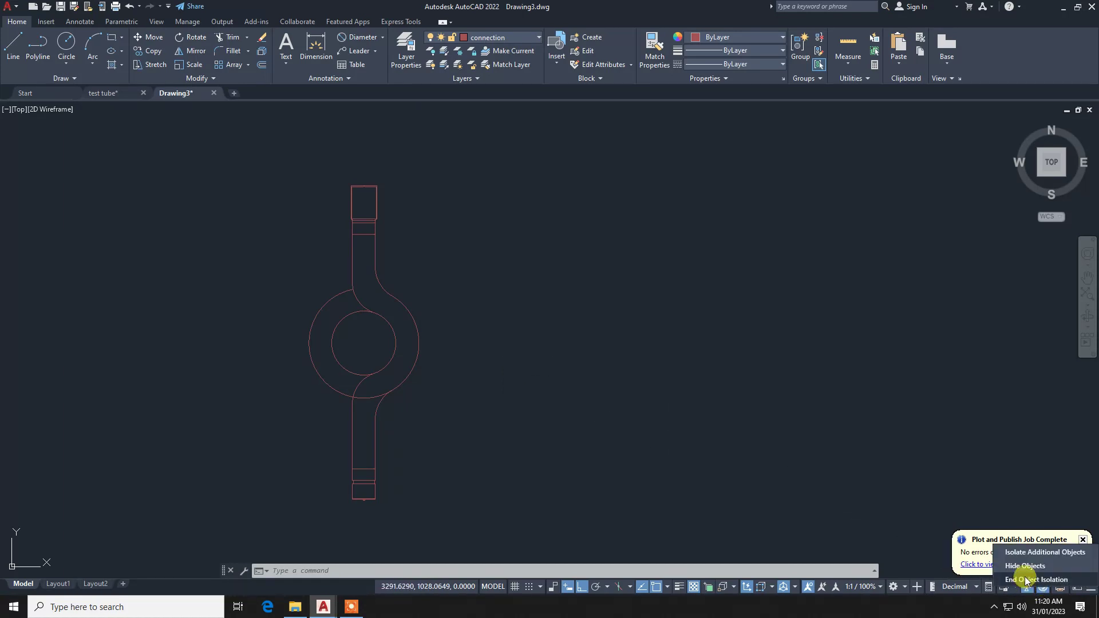
{"action": "left_click", "coordinate": [1026, 580]}
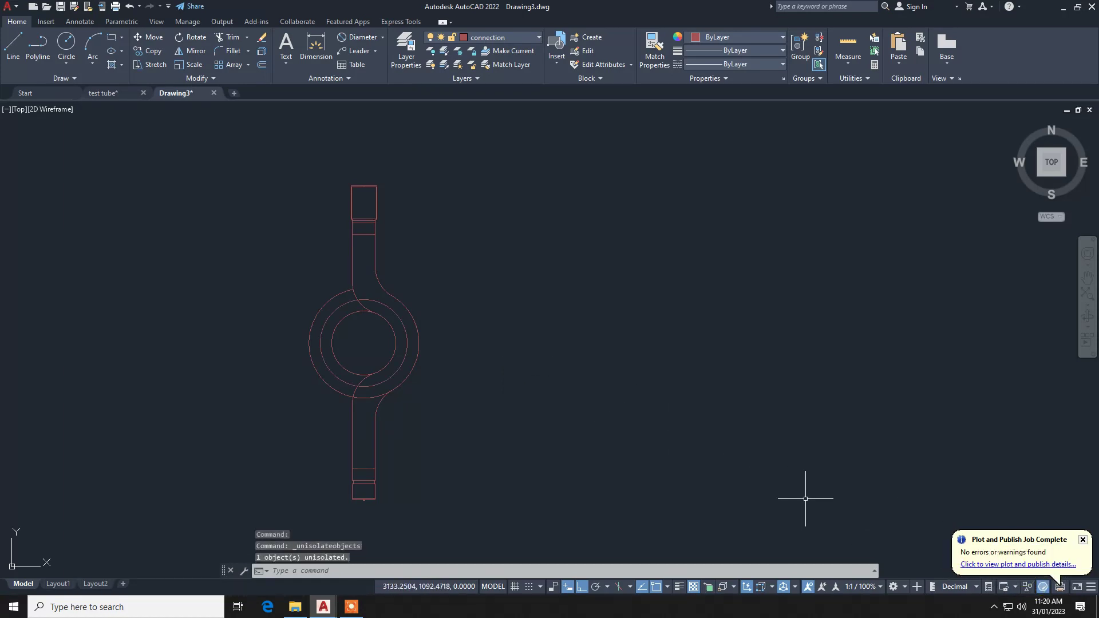
Load the ACAD_ISO02W100 linetype into the drawing.
{"action": "left_click", "coordinate": [391, 377]}
{"action": "left_click", "coordinate": [753, 63]}
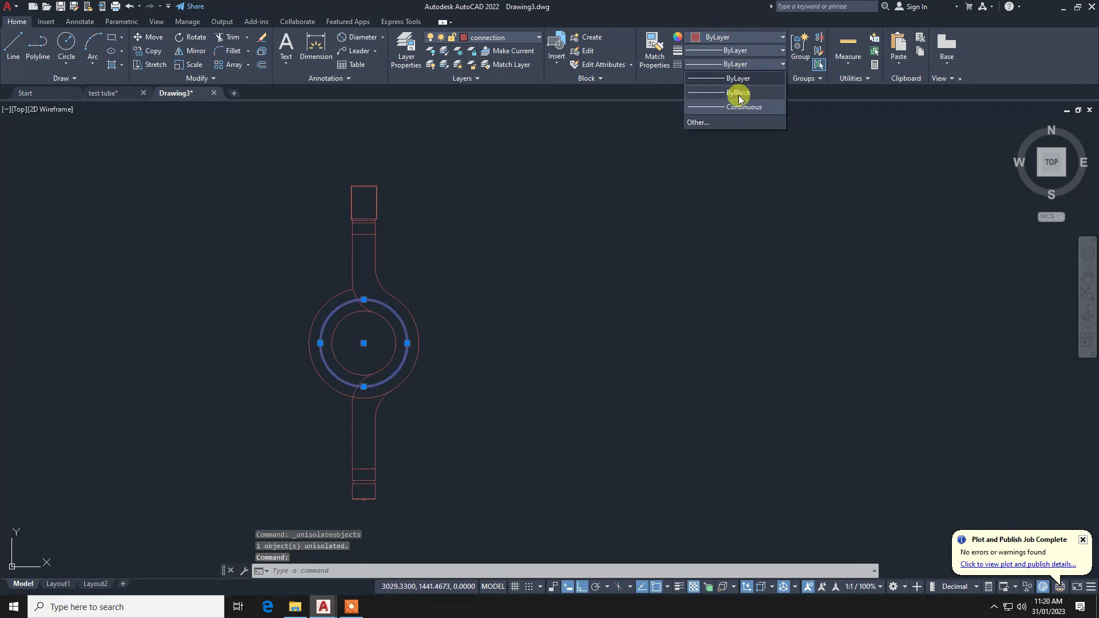
{"action": "left_click", "coordinate": [723, 122]}
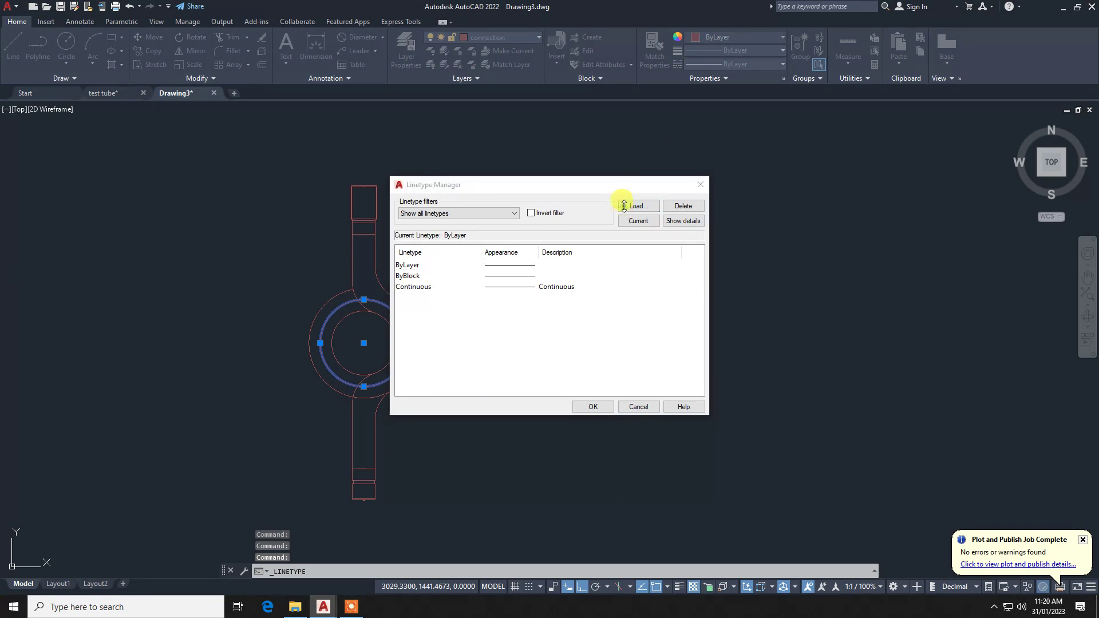
{"action": "left_click", "coordinate": [624, 207]}
{"action": "left_click", "coordinate": [531, 283]}
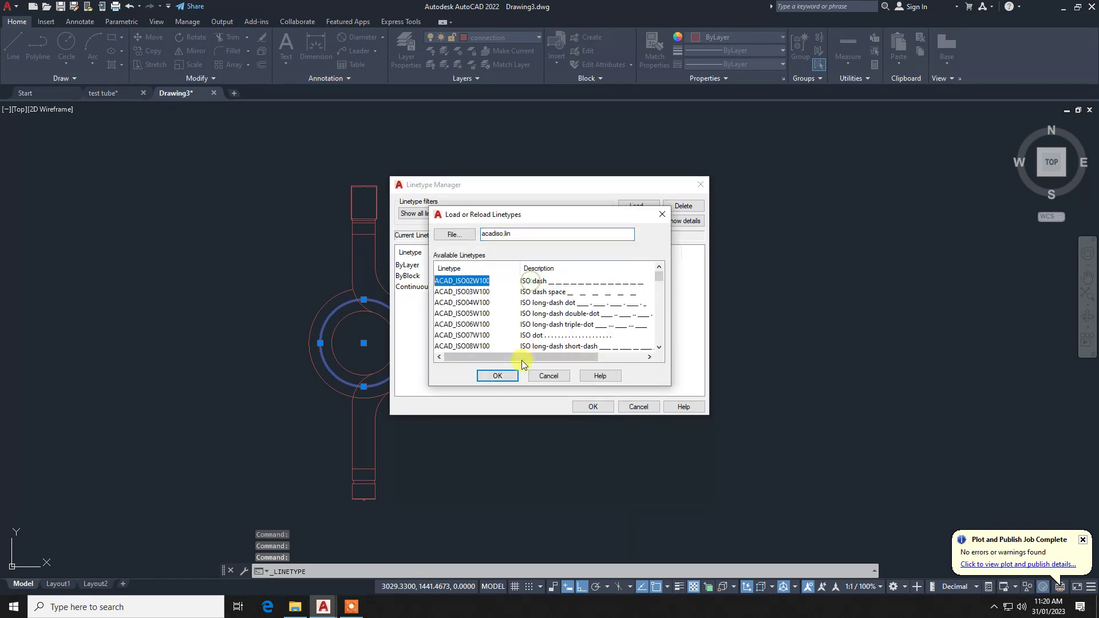
{"action": "left_click", "coordinate": [497, 376]}
{"action": "left_click", "coordinate": [595, 406]}
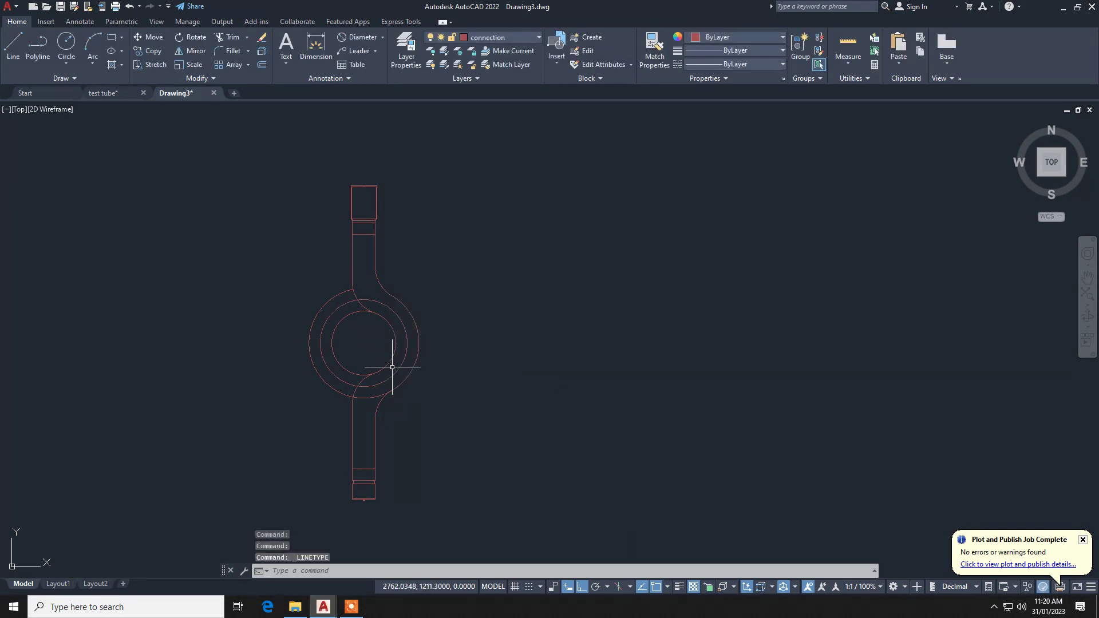
Assign the ACAD_ISO02W100 linetype to the loop's middle circle.
{"action": "left_click", "coordinate": [736, 64]}
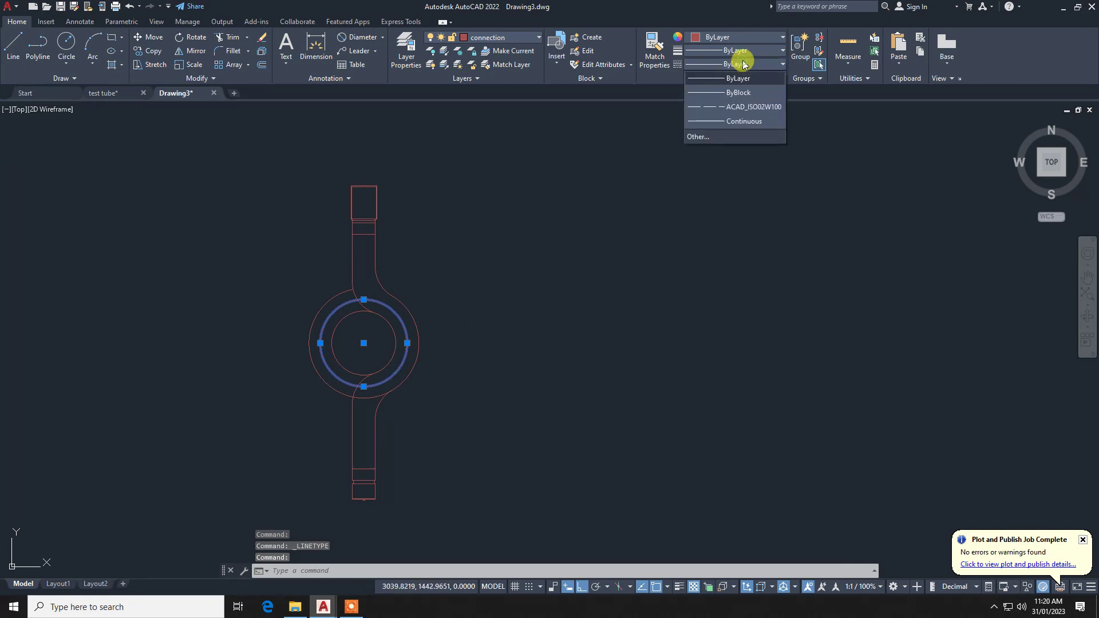
{"action": "left_click", "coordinate": [737, 107]}
{"action": "key", "text": "Escape"}
{"action": "key", "text": "Escape"}
{"action": "key", "text": "Escape"}
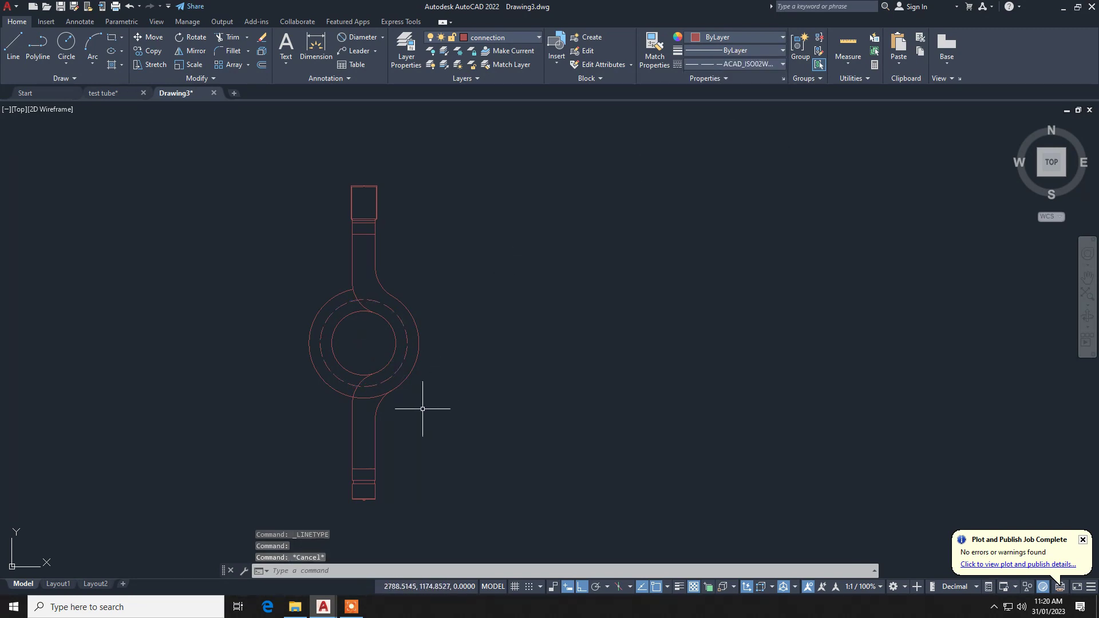
Draw a vertical line from the midpoint of the lower tube's bottom line up to the loop's outer circle.
{"action": "type", "text": "l"}
{"action": "key", "text": "Return"}
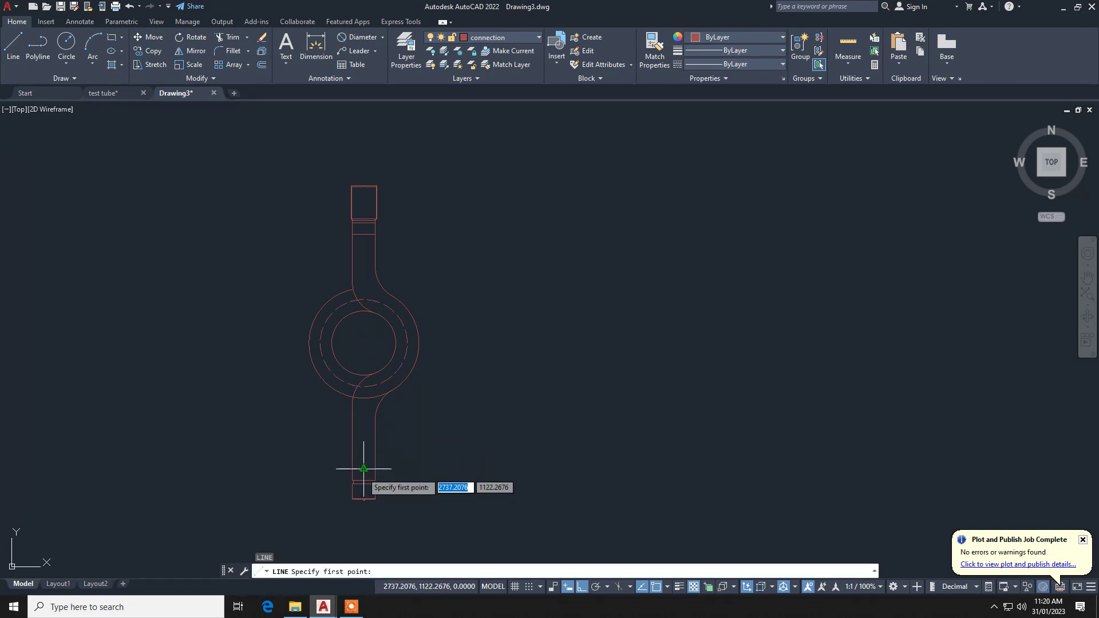
{"action": "left_click", "coordinate": [364, 469]}
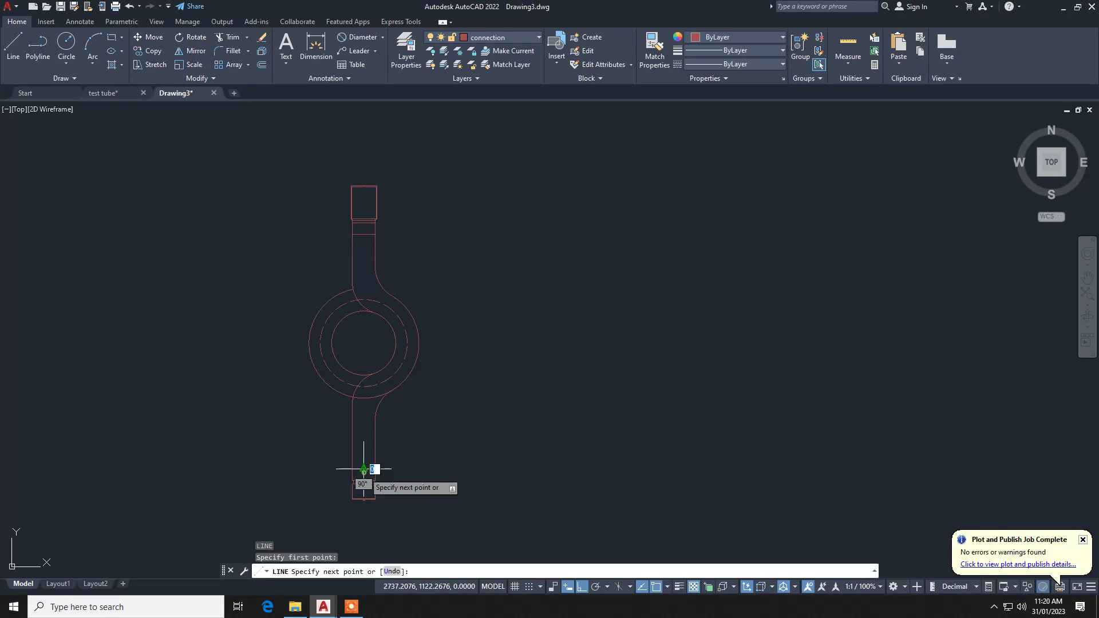
{"action": "left_click", "coordinate": [364, 398]}
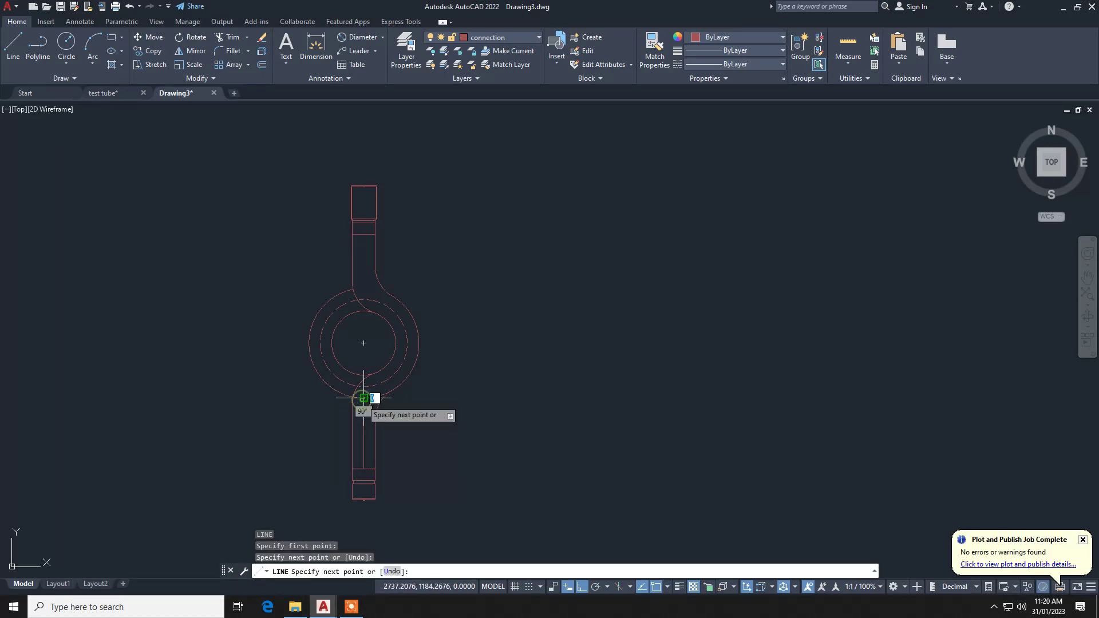
{"action": "key", "text": "Return"}
{"action": "left_click", "coordinate": [364, 444]}
{"action": "type", "text": "mi"}
{"action": "key", "text": "Return"}
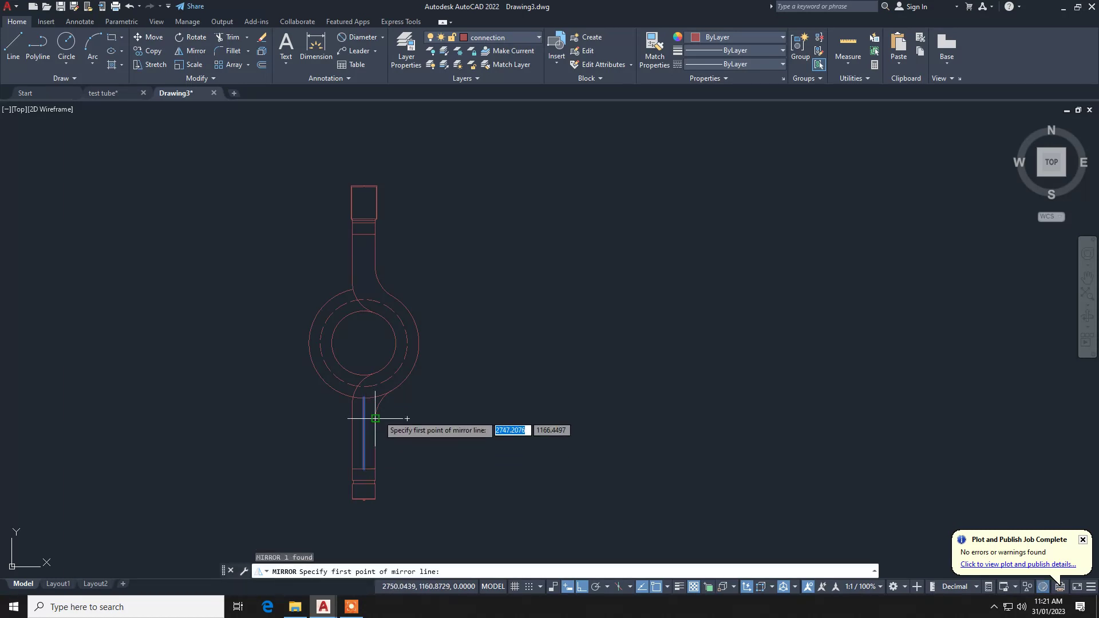
{"action": "left_click", "coordinate": [364, 342]}
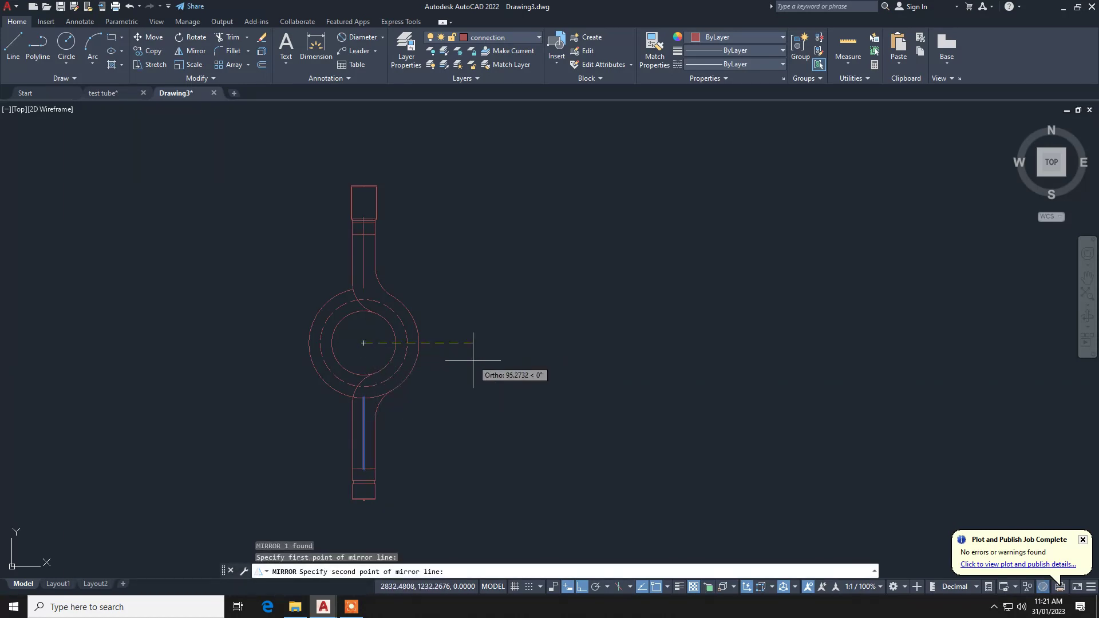
{"action": "key", "text": "Escape"}
{"action": "key", "text": "Escape"}
{"action": "key", "text": "Escape"}
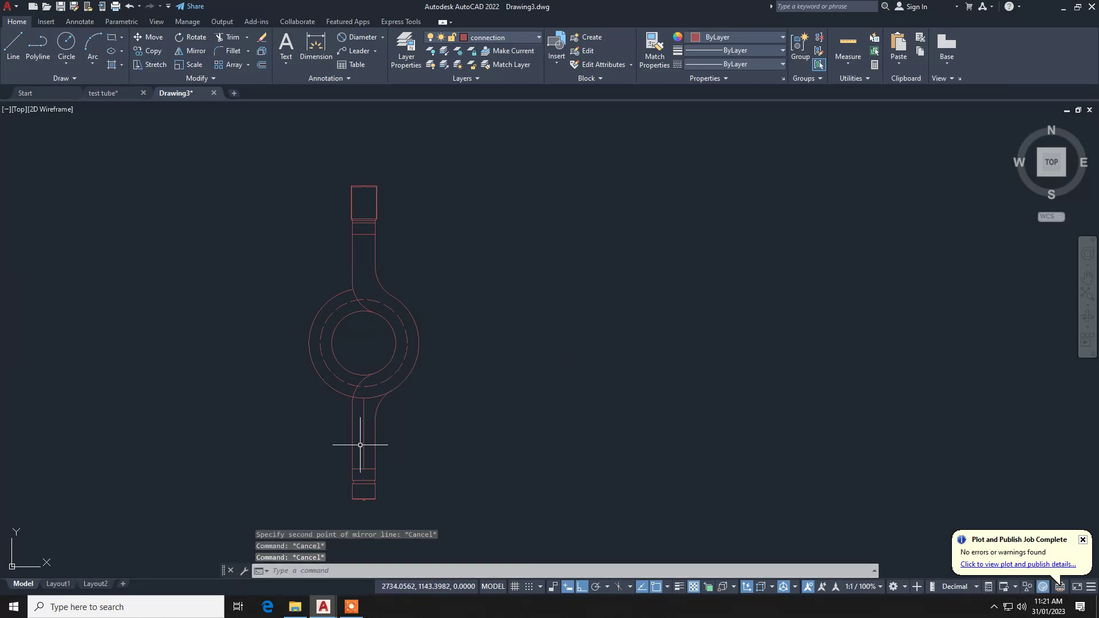
{"action": "left_click", "coordinate": [364, 440]}
{"action": "key", "text": "Escape"}
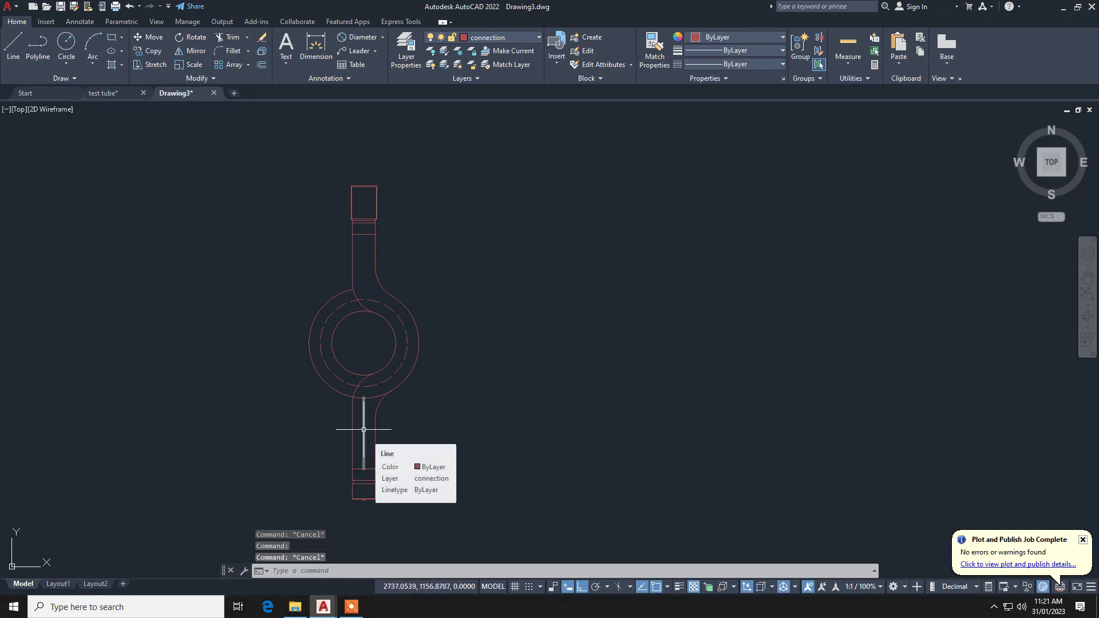
Draw a vertical line from the midpoint of the upper tube's lowest cross line down to the loop's dashed middle circle.
{"action": "type", "text": "l"}
{"action": "key", "text": "Return"}
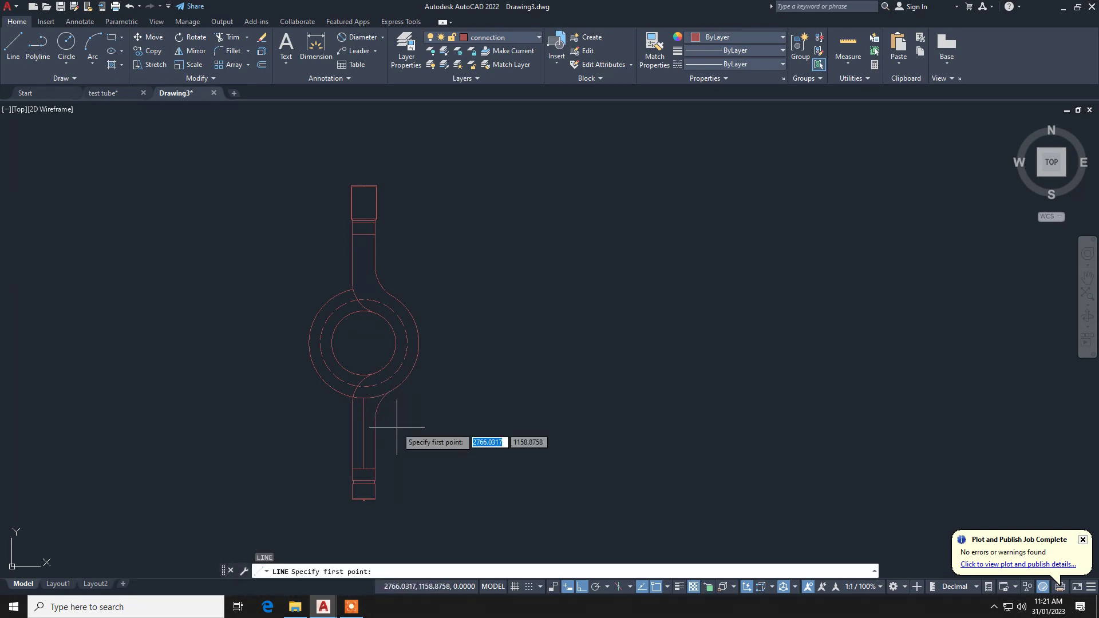
{"action": "left_click", "coordinate": [365, 236]}
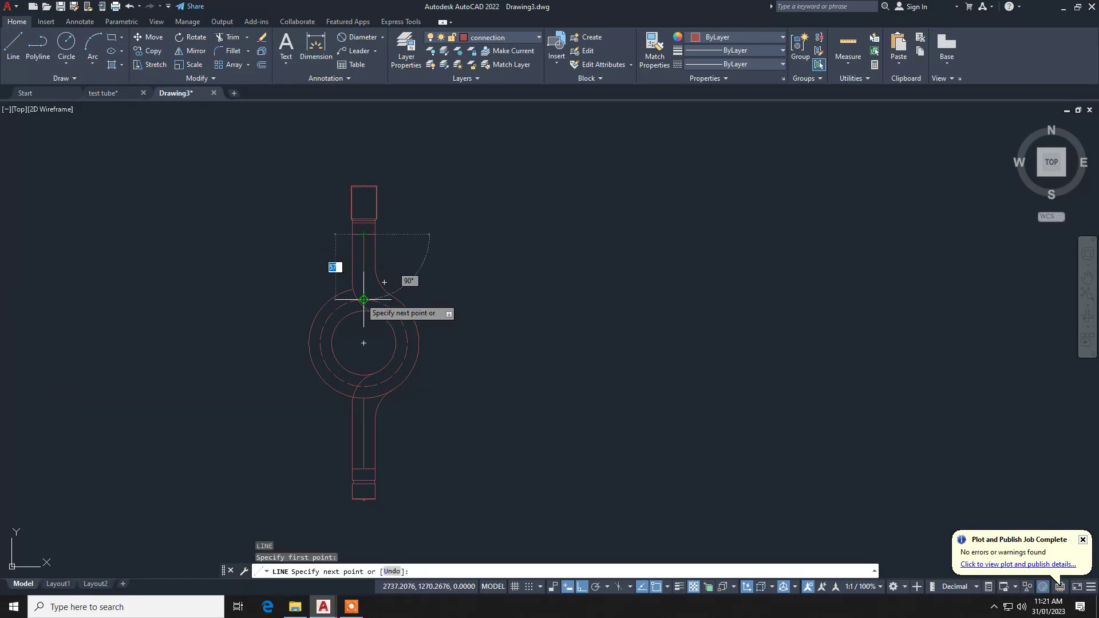
{"action": "left_click", "coordinate": [364, 299]}
{"action": "key", "text": "Escape"}
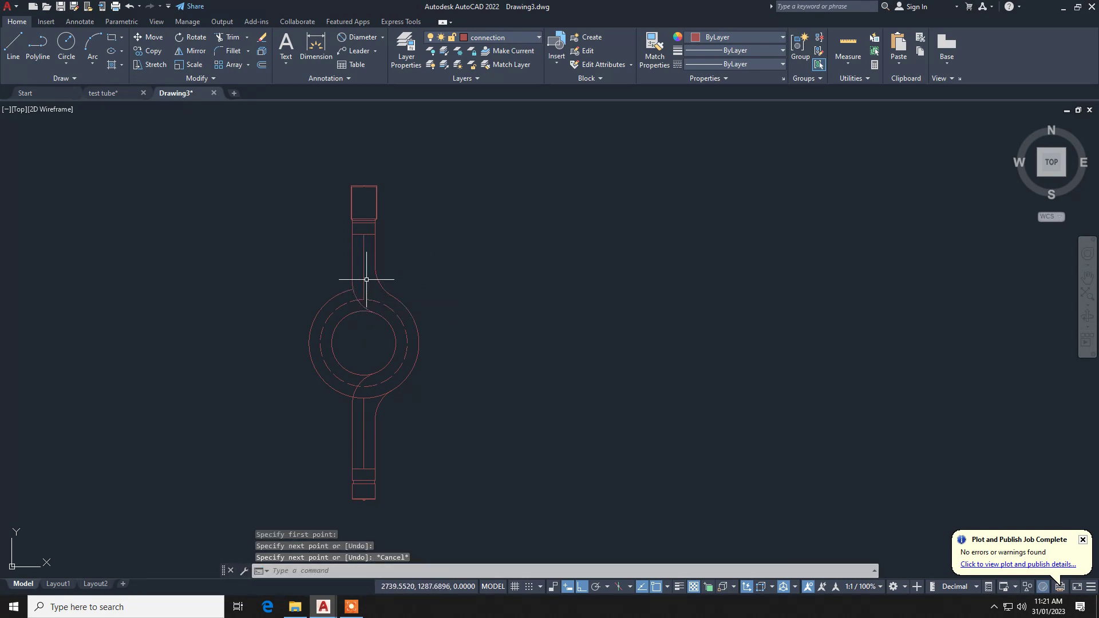
Assign the ACAD_ISO02W100 linetype to the vertical center lines of the upper and lower tubes.
{"action": "left_click", "coordinate": [365, 279]}
{"action": "left_click", "coordinate": [363, 274]}
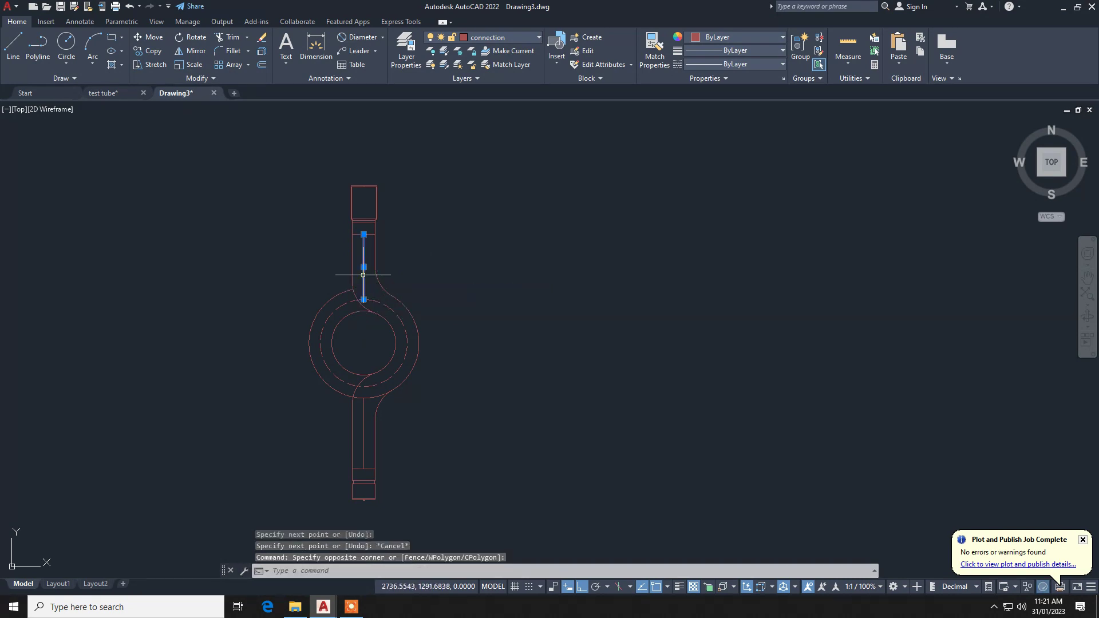
{"action": "left_click", "coordinate": [363, 464]}
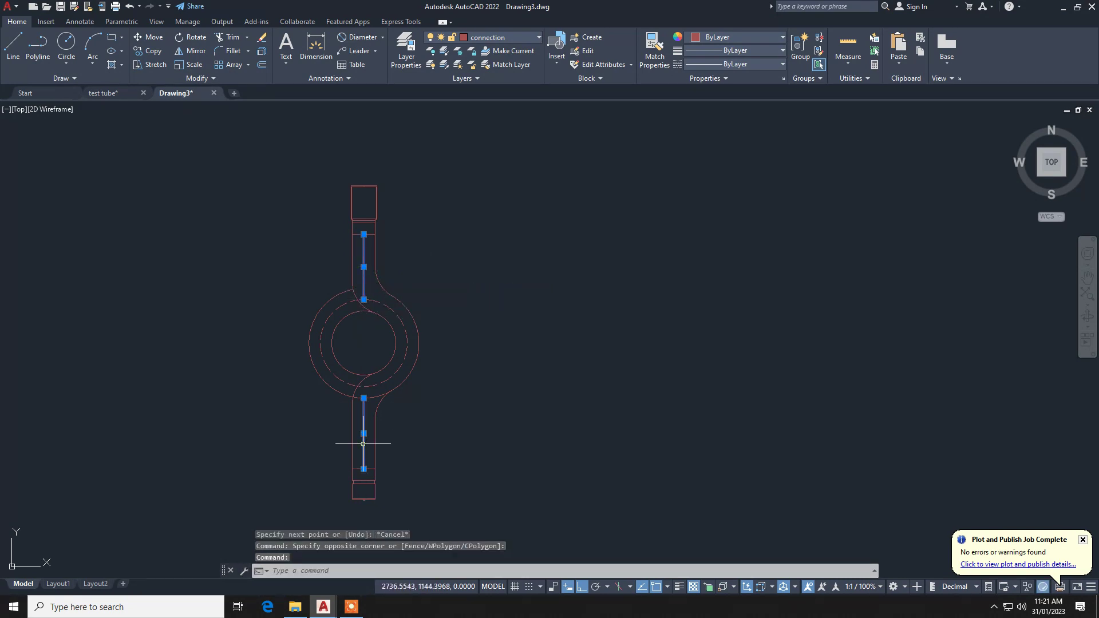
{"action": "left_click", "coordinate": [750, 65]}
{"action": "left_click", "coordinate": [741, 107]}
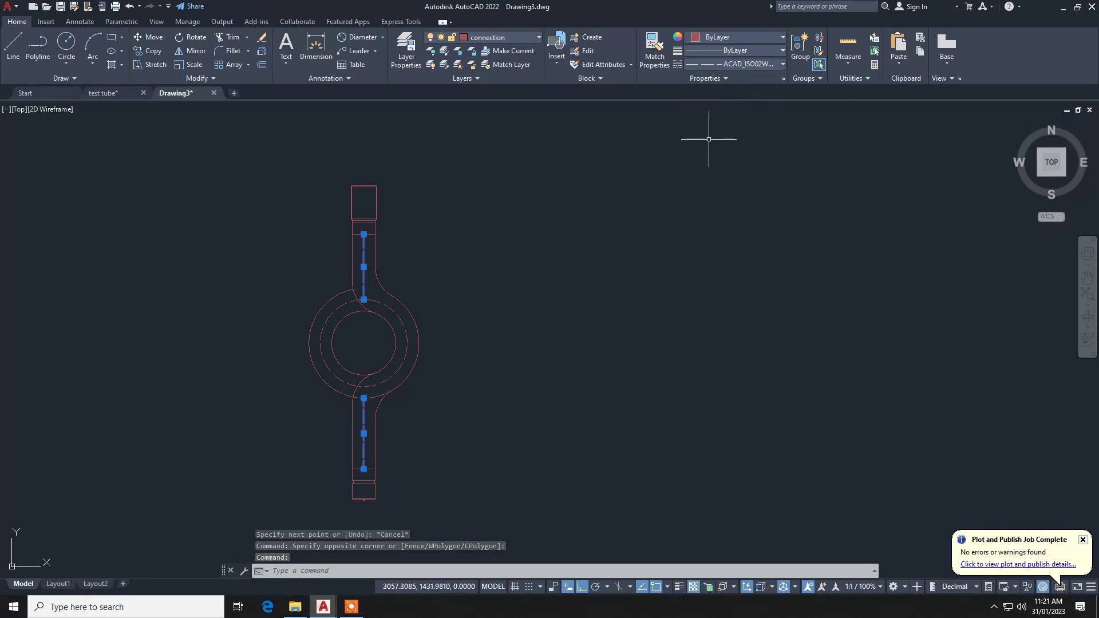
{"action": "key", "text": "Escape"}
{"action": "key", "text": "Escape"}
{"action": "key", "text": "Escape"}
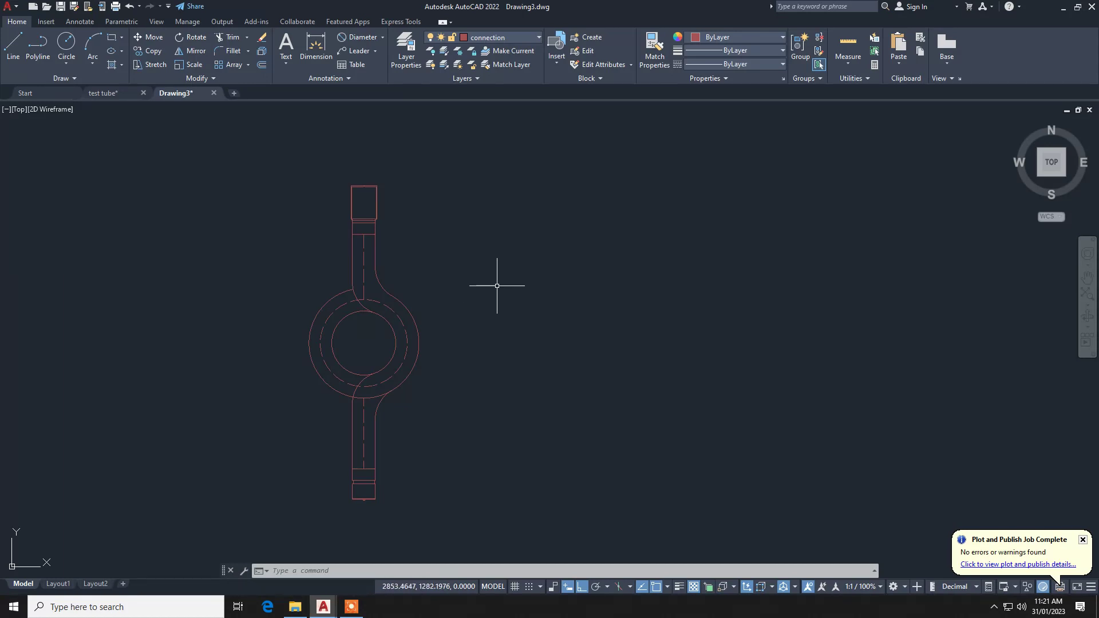
Make the dimension layer current.
{"action": "left_click", "coordinate": [517, 37]}
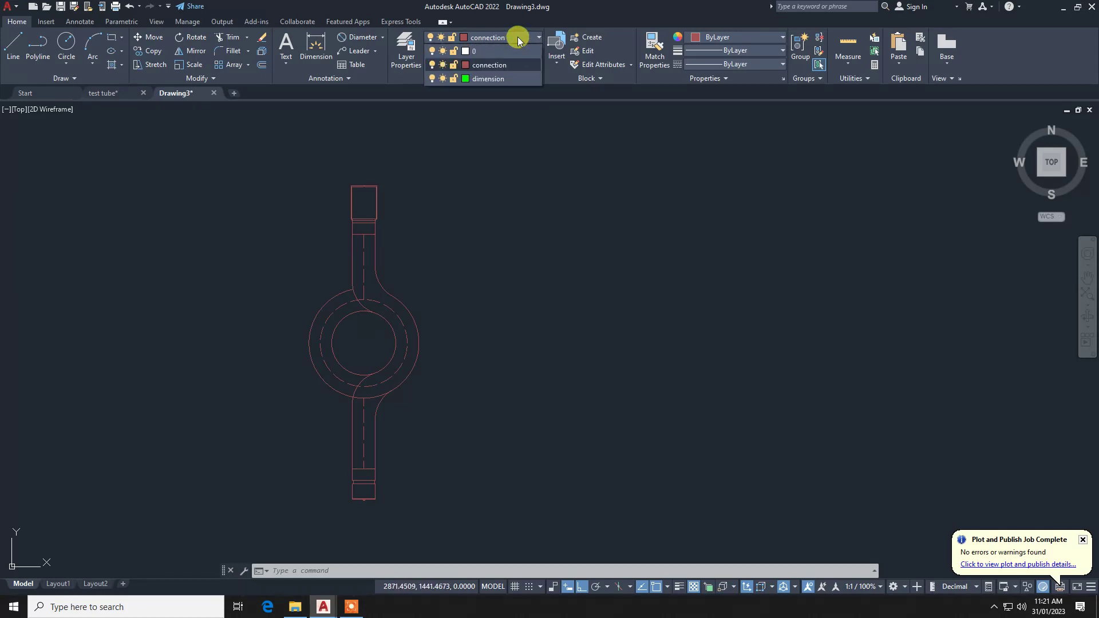
{"action": "left_click", "coordinate": [490, 80]}
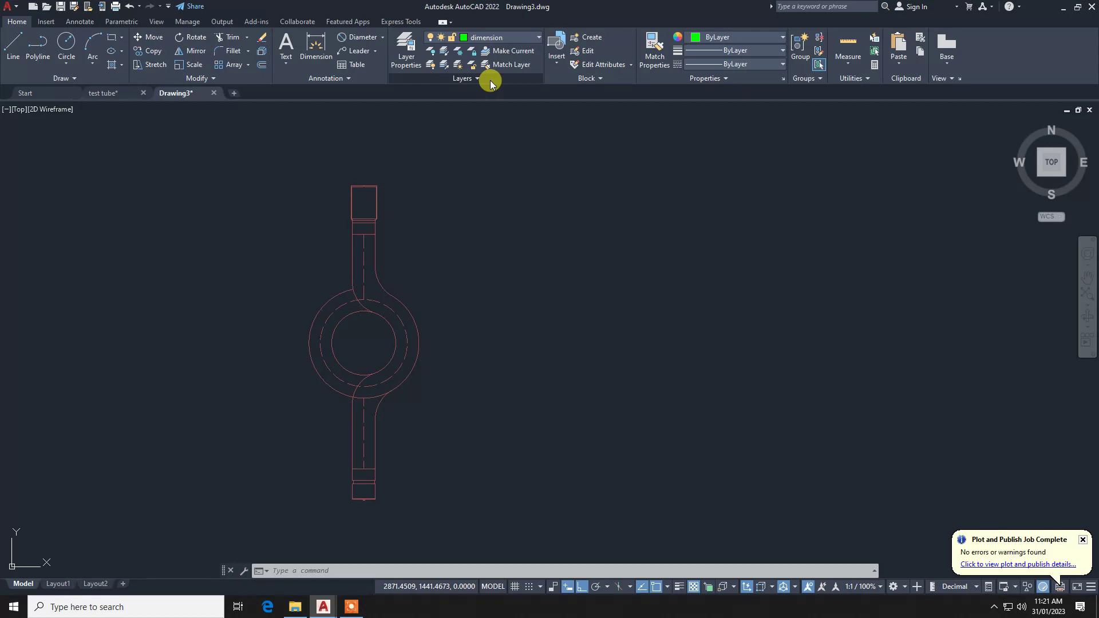
{"action": "middle_click_drag", "start_coordinate": [468, 234], "coordinate": [486, 232]}
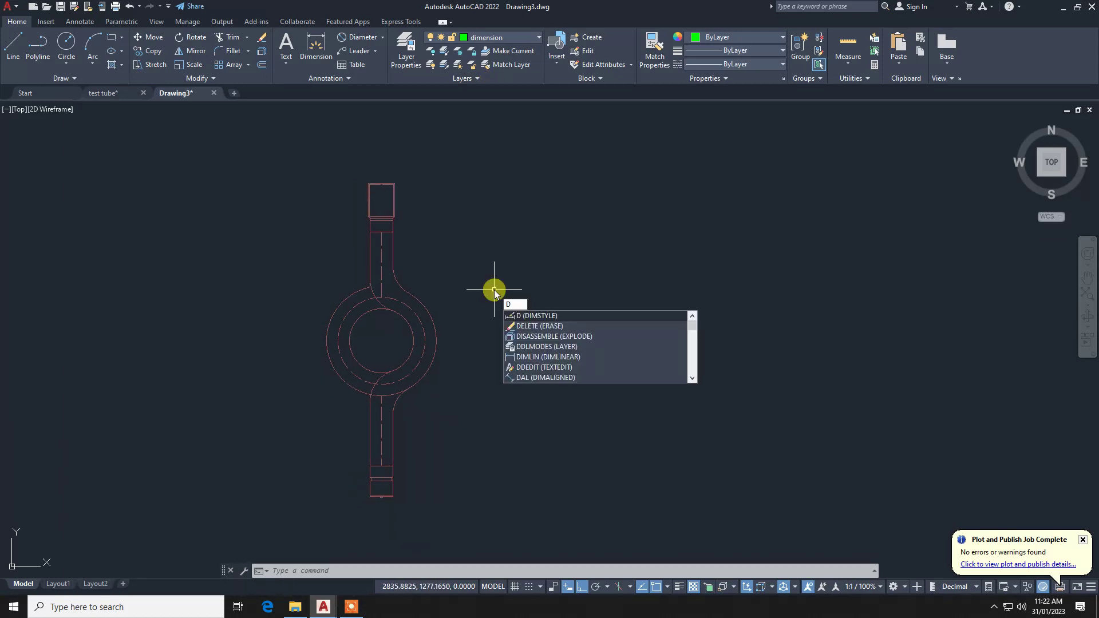
Modify the ISO-25 dimension style to use an arrow size of 5 and a text height of 5.
{"action": "key", "text": "Return"}
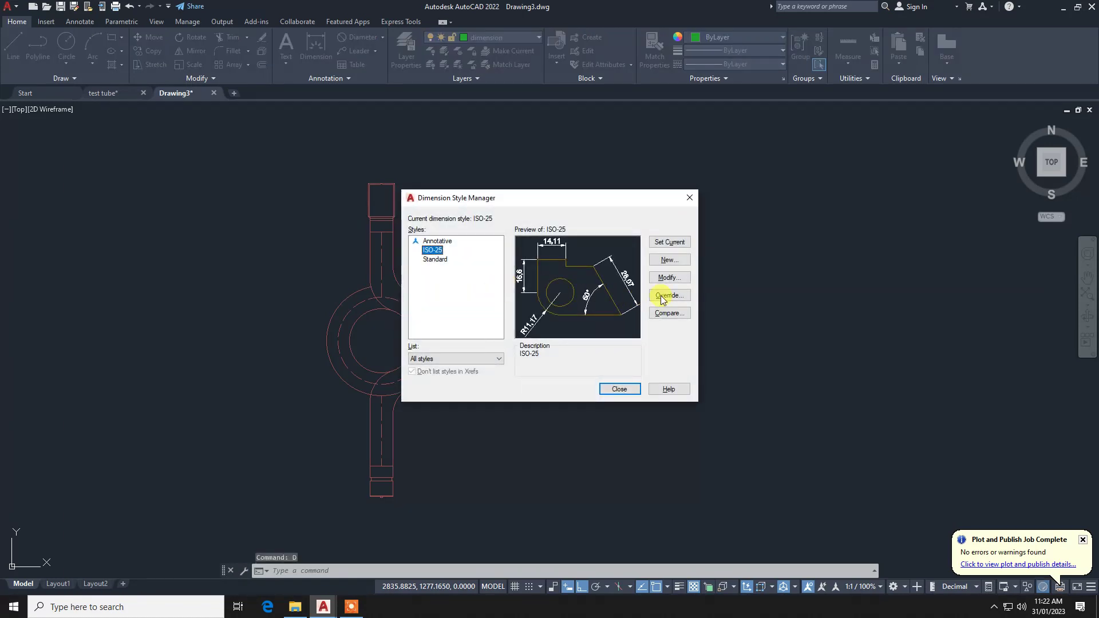
{"action": "left_click", "coordinate": [669, 278]}
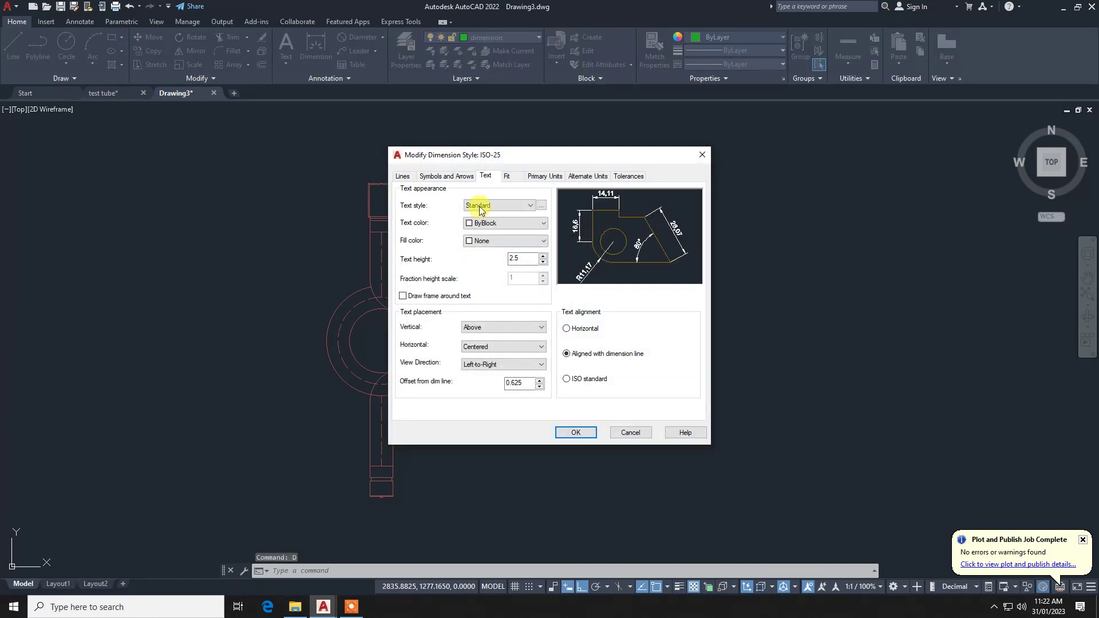
{"action": "left_click", "coordinate": [423, 179]}
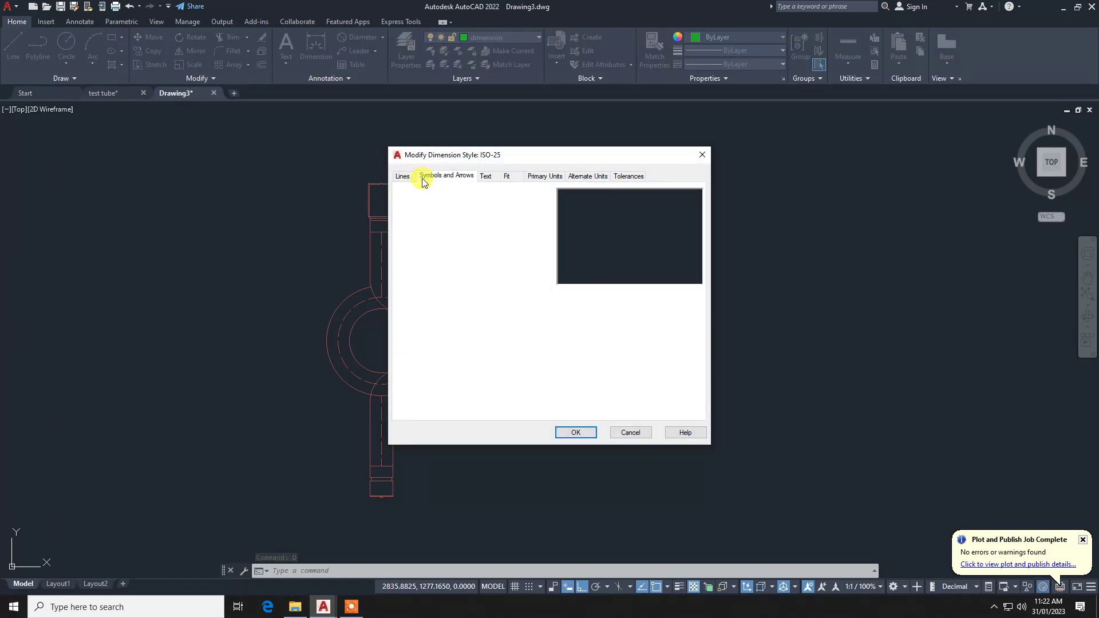
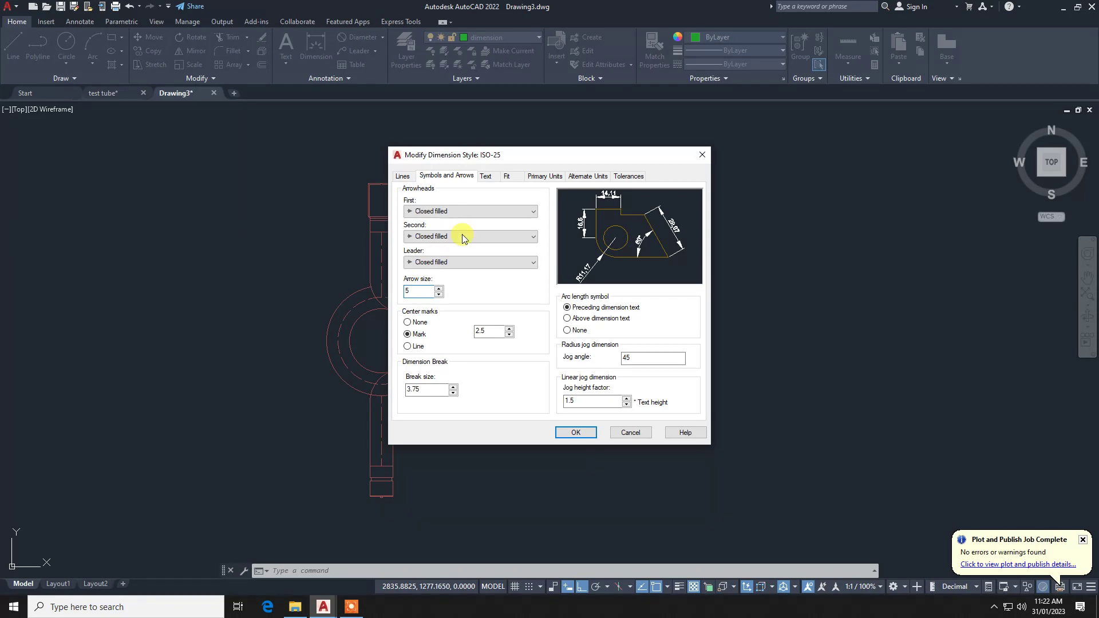
{"action": "left_click", "coordinate": [490, 177]}
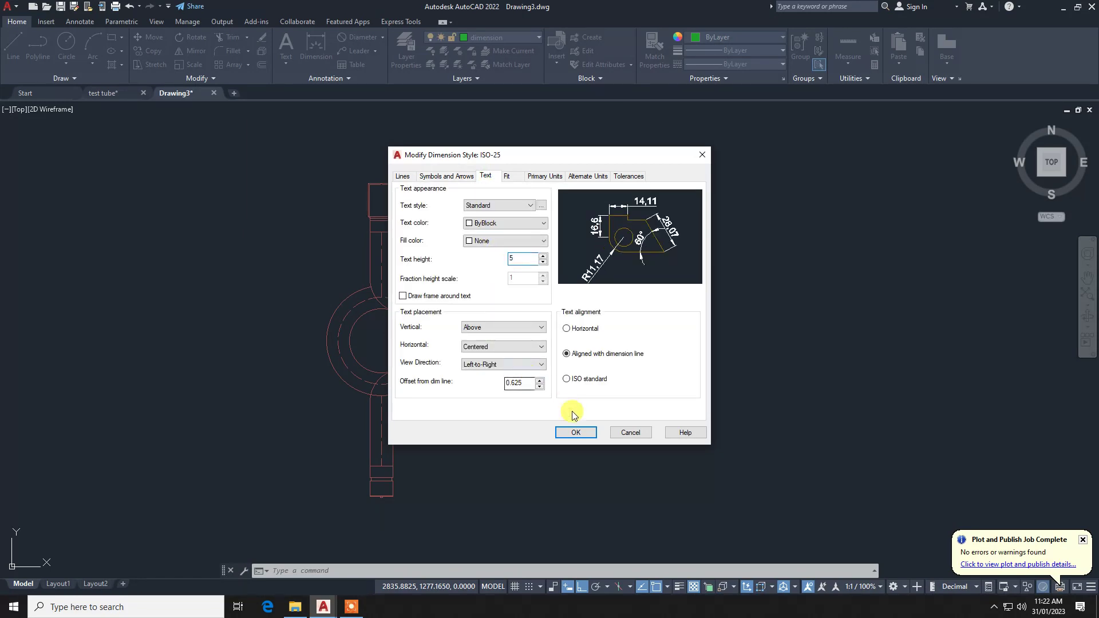
{"action": "left_click", "coordinate": [576, 432]}
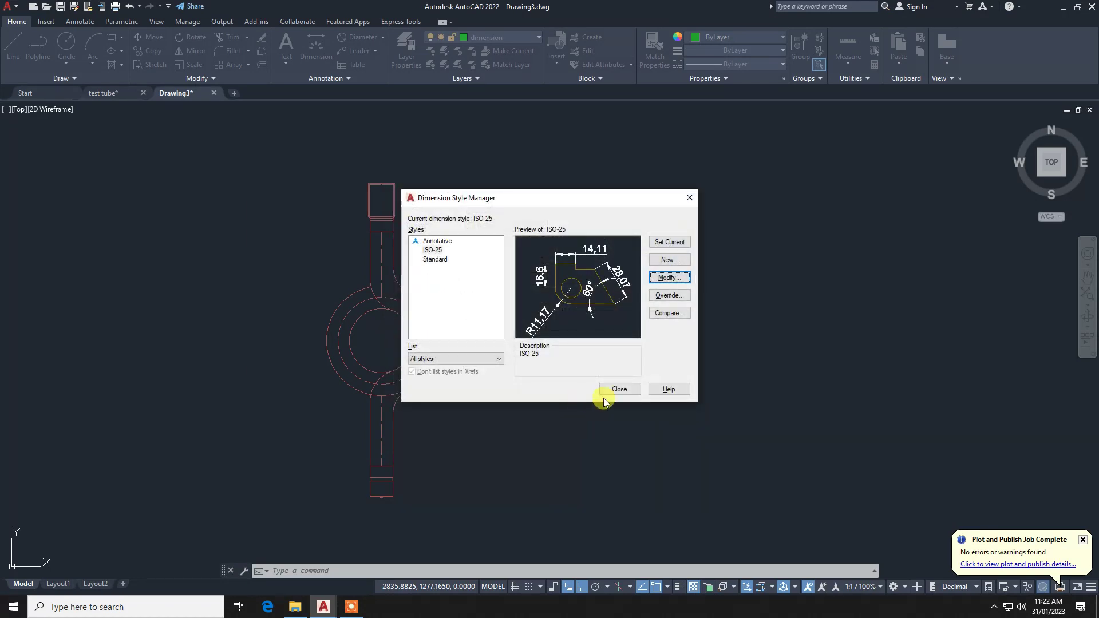
{"action": "left_click", "coordinate": [624, 387]}
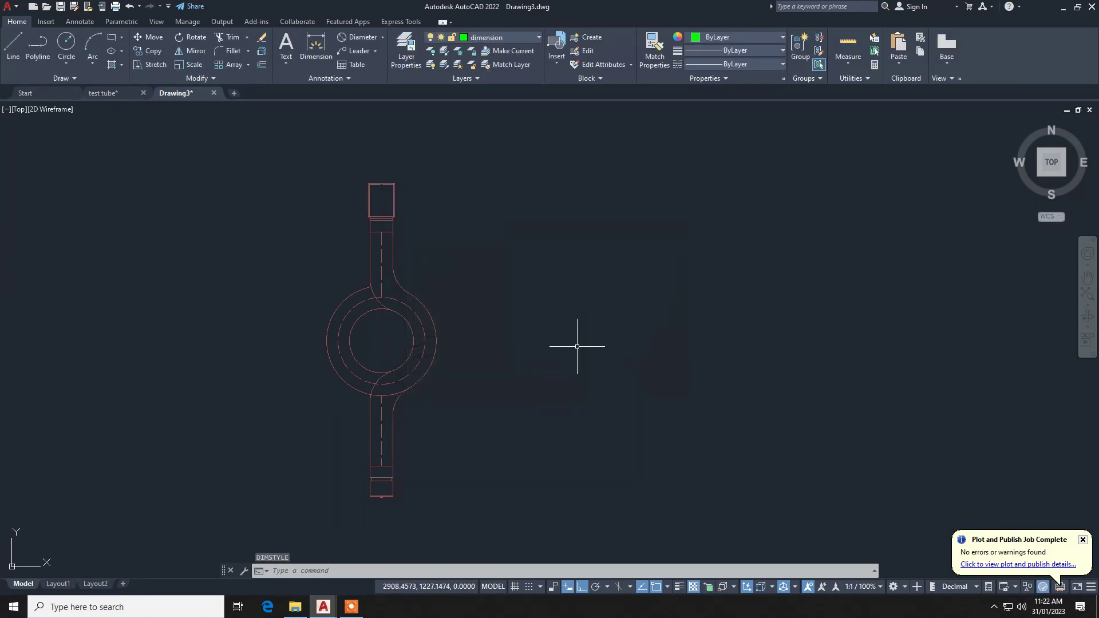
Add a diameter dimension to the loop's inner circle, placing its text inside the circle.
{"action": "left_click", "coordinate": [504, 34]}
{"action": "left_click", "coordinate": [490, 77]}
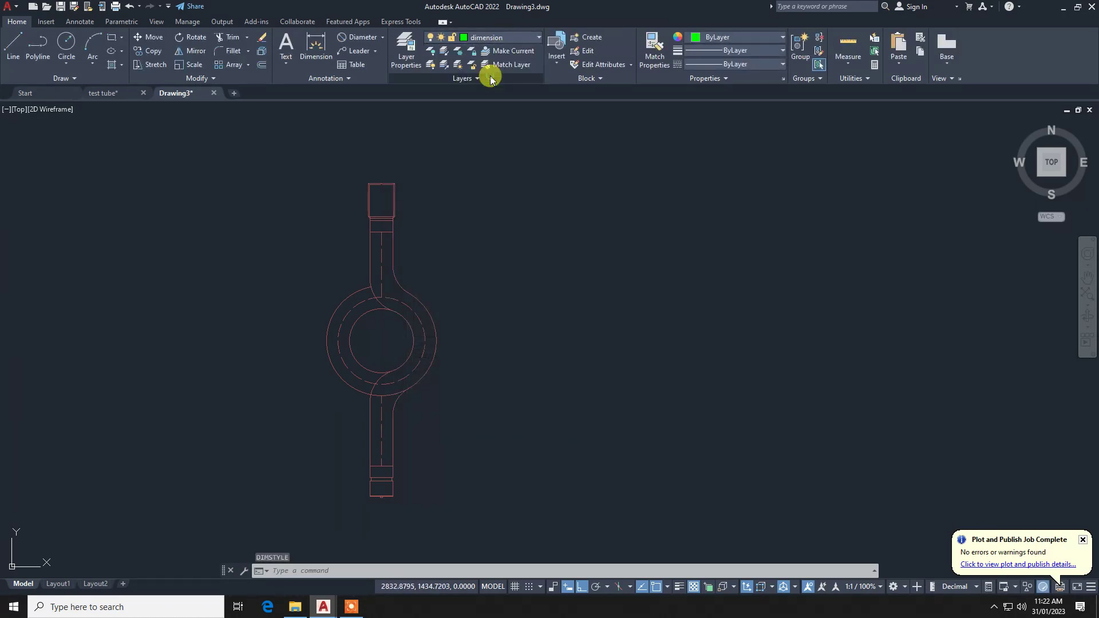
{"action": "left_click", "coordinate": [371, 38]}
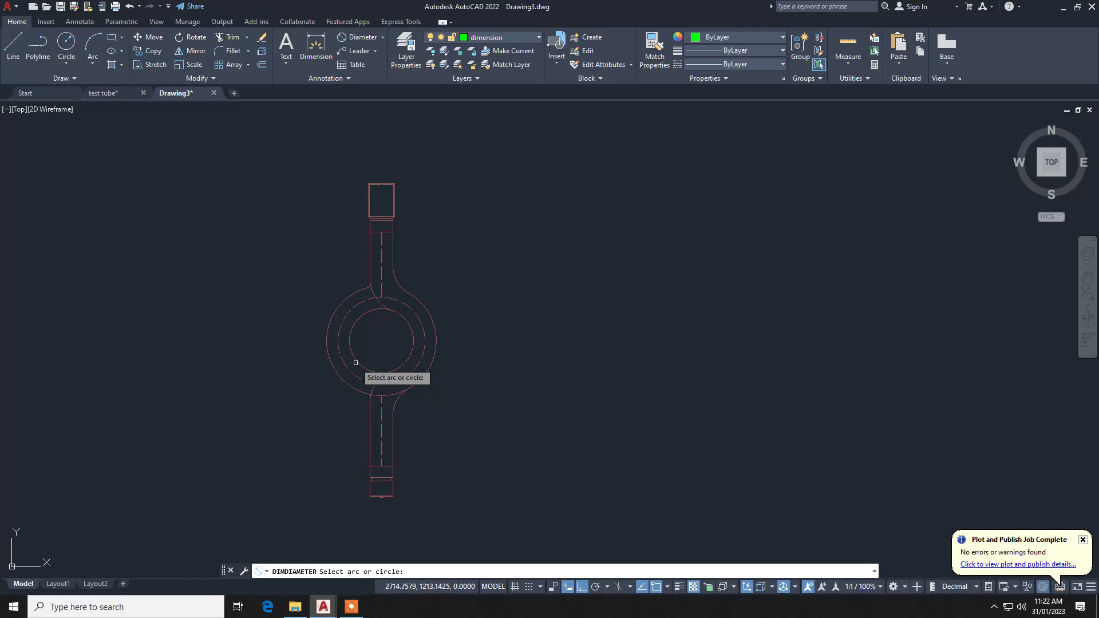
{"action": "left_click", "coordinate": [356, 363]}
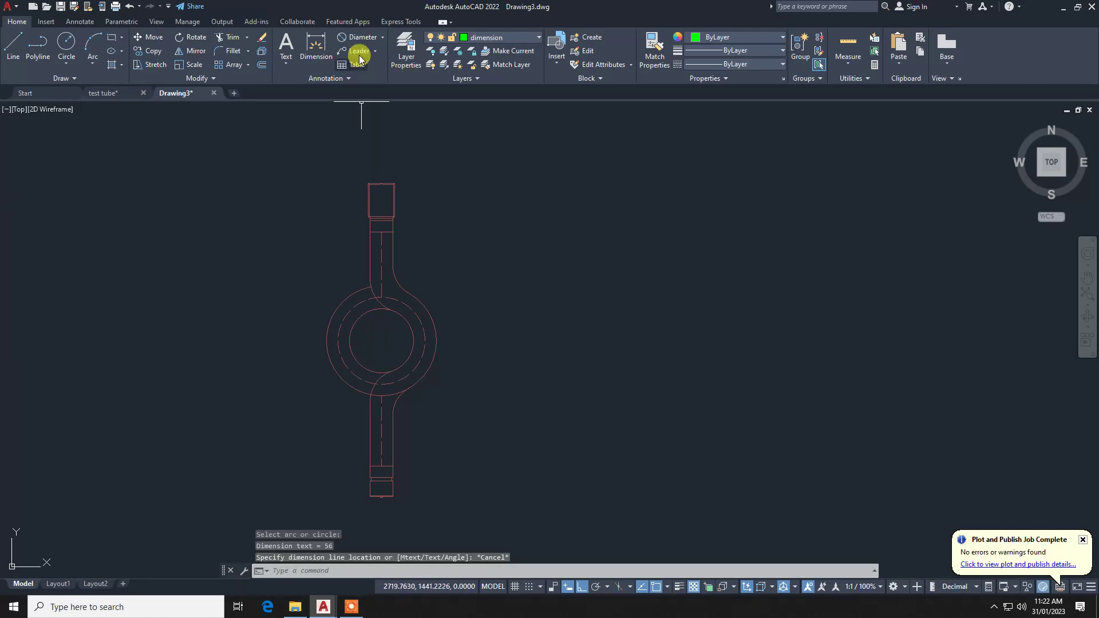
{"action": "left_click", "coordinate": [355, 37]}
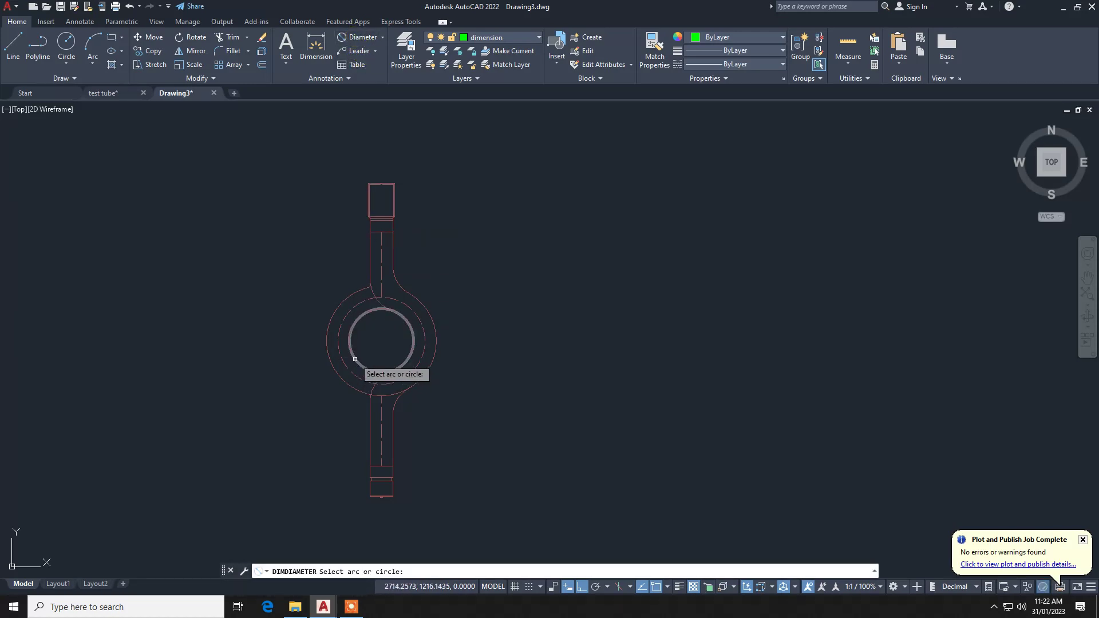
{"action": "left_click", "coordinate": [356, 362]}
{"action": "scroll", "coordinate": [372, 348], "scroll_direction": "up", "scroll_amount": 4}
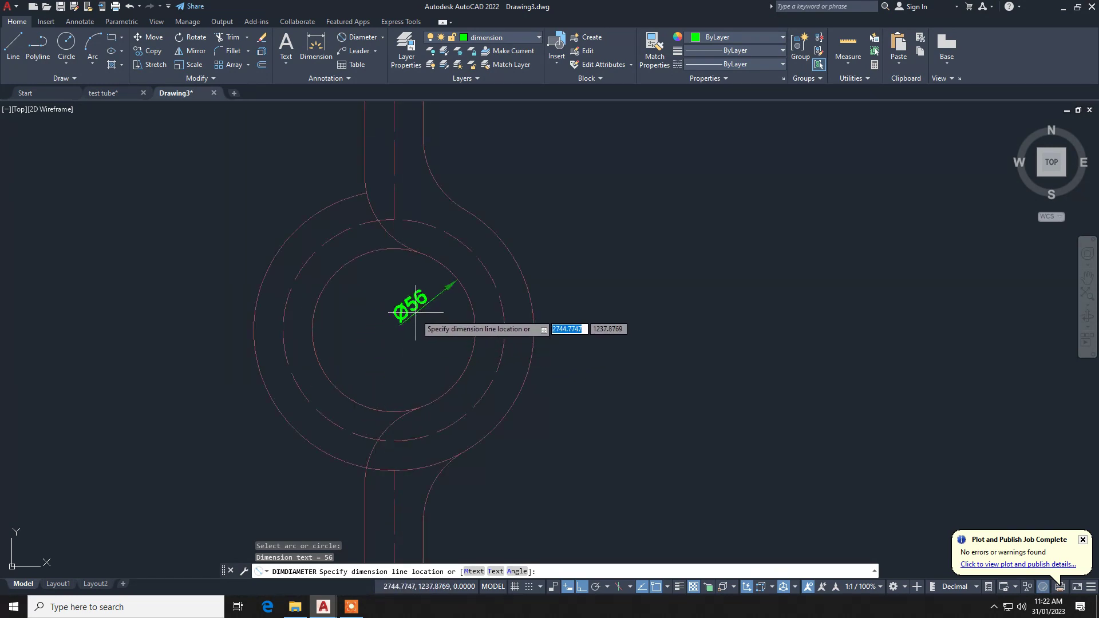
{"action": "left_click", "coordinate": [387, 337]}
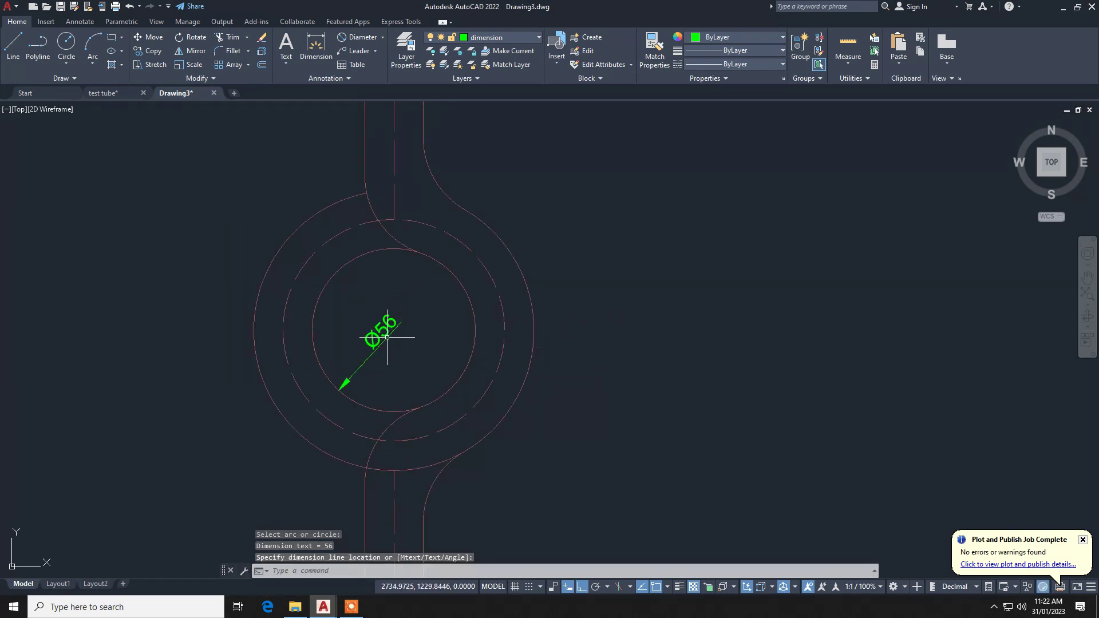
Add a vertical linear dimension from the loop's center to the top end of the upper center line, placed right of the tube.
{"action": "scroll", "coordinate": [436, 311], "scroll_direction": "down", "scroll_amount": 5}
{"action": "scroll", "coordinate": [440, 298], "scroll_direction": "up", "scroll_amount": 5}
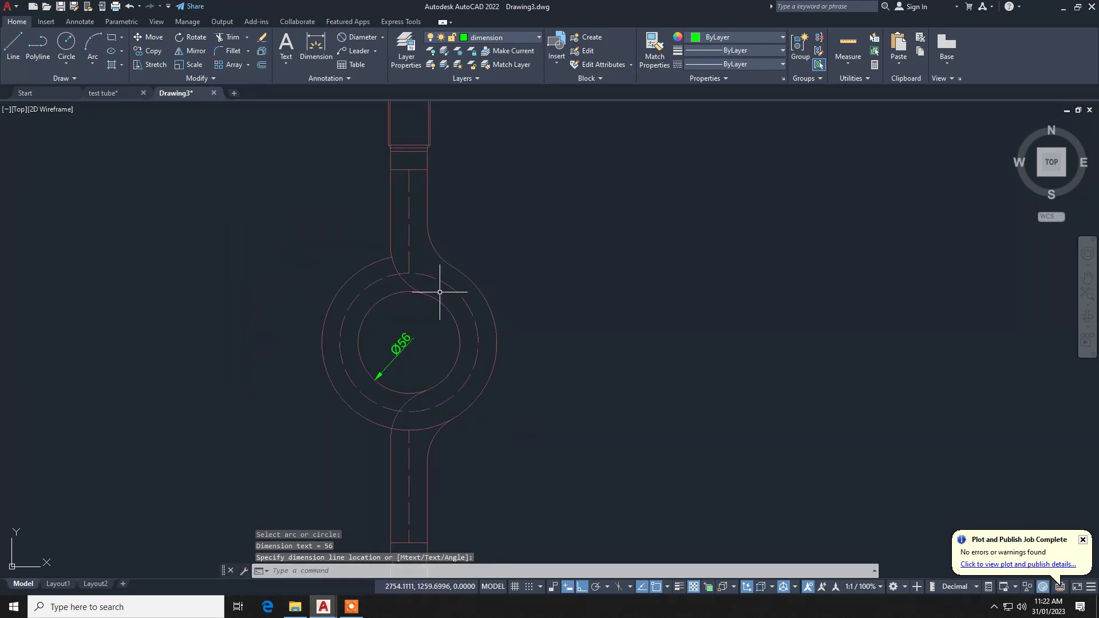
{"action": "left_click", "coordinate": [382, 37]}
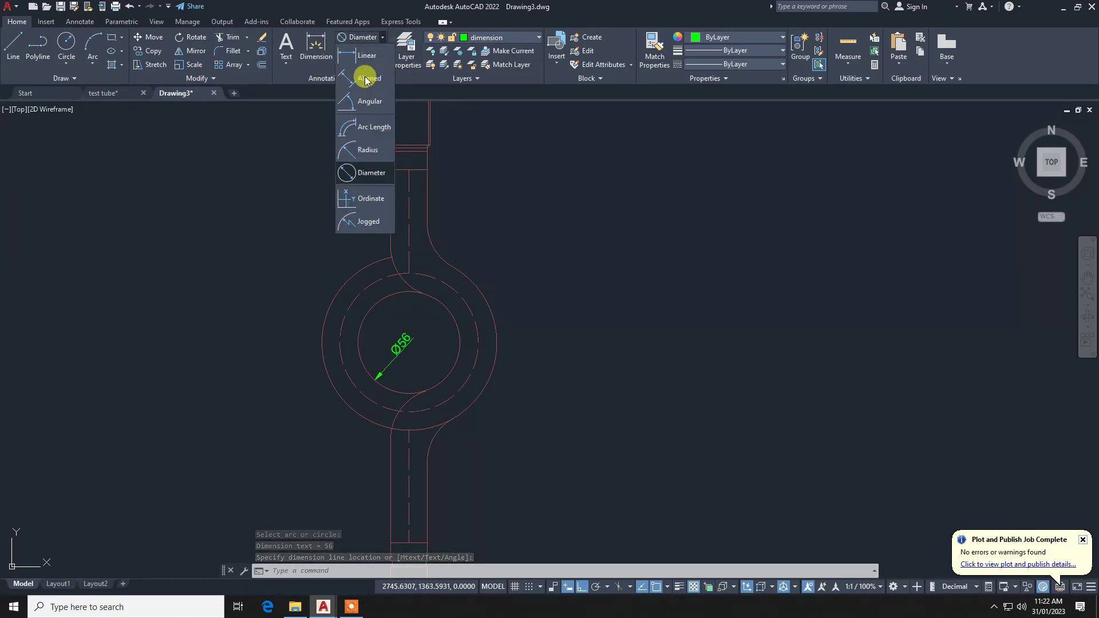
{"action": "left_click", "coordinate": [364, 54]}
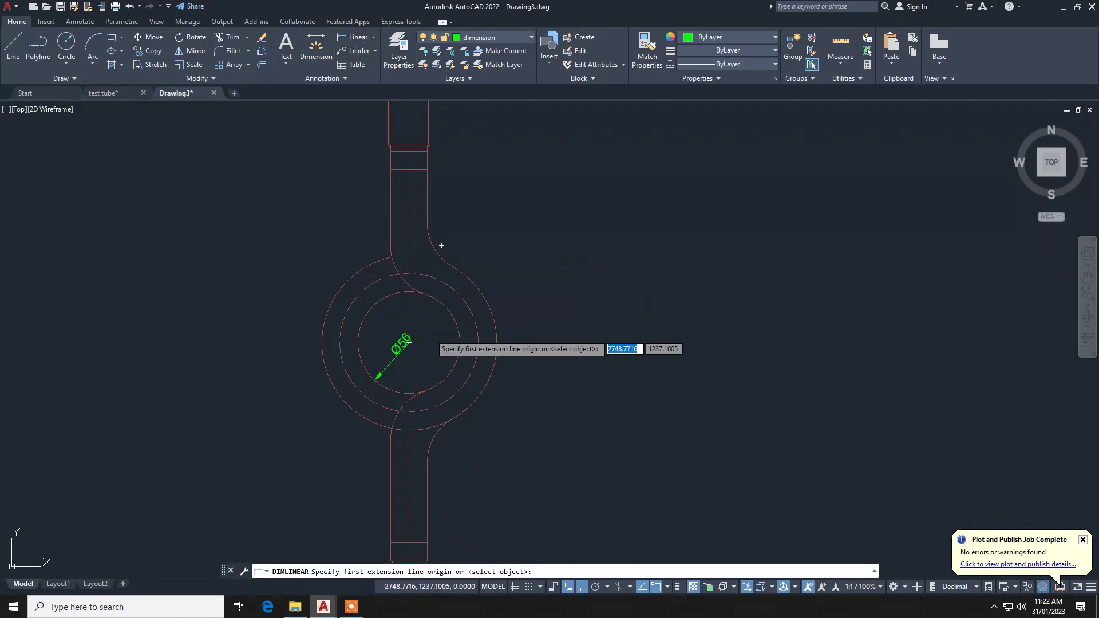
{"action": "scroll", "coordinate": [412, 341], "scroll_direction": "up", "scroll_amount": 2}
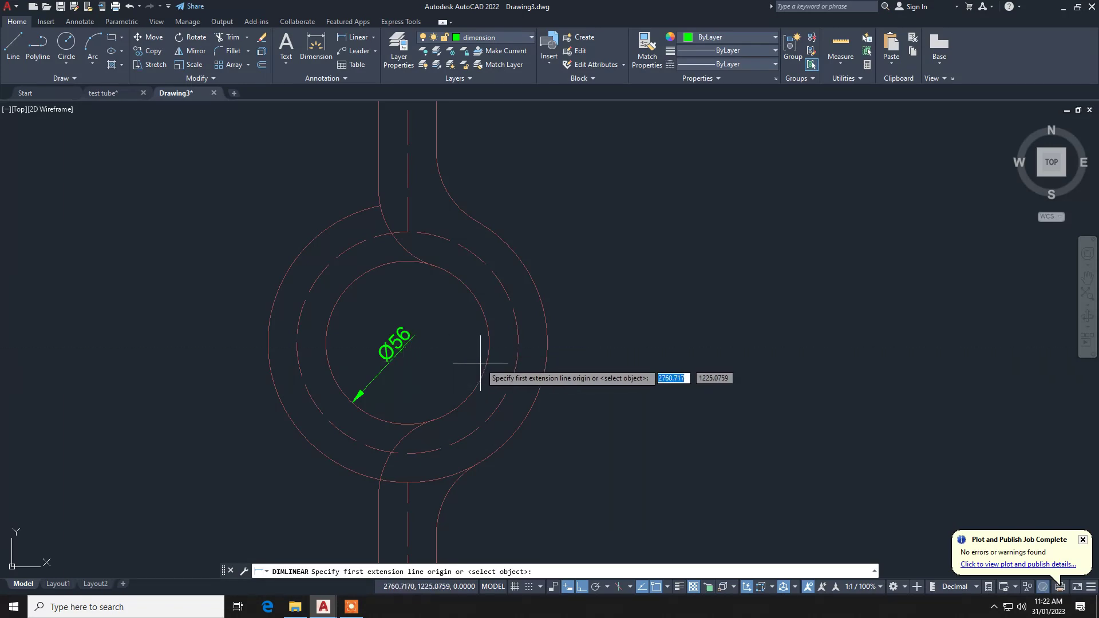
{"action": "left_click", "coordinate": [407, 344]}
{"action": "scroll", "coordinate": [407, 306], "scroll_direction": "down", "scroll_amount": 8}
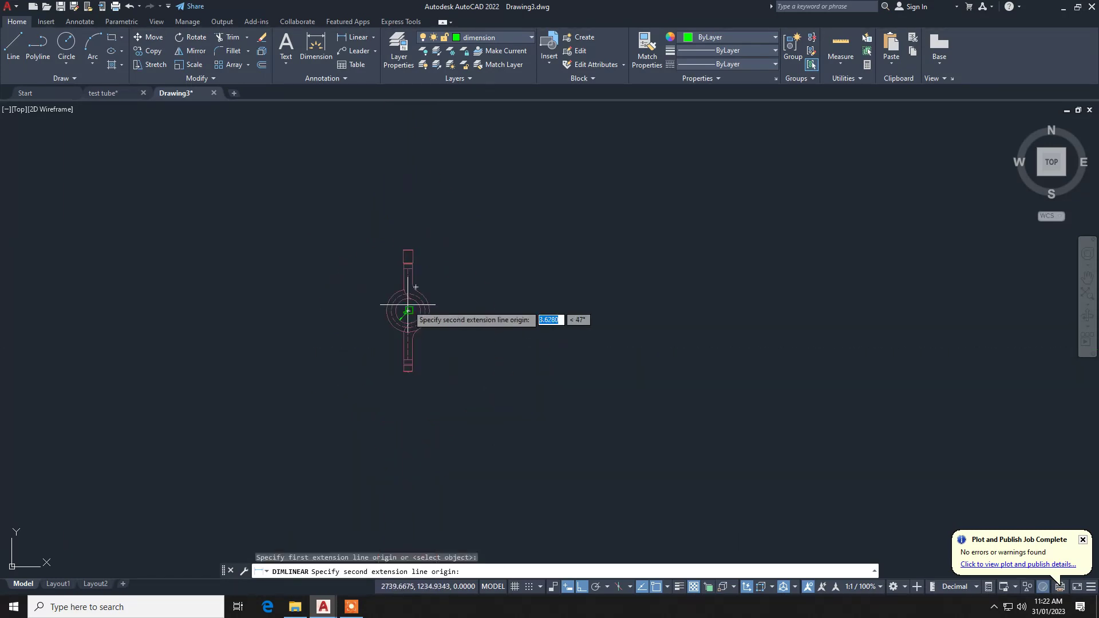
{"action": "scroll", "coordinate": [412, 275], "scroll_direction": "up", "scroll_amount": 6}
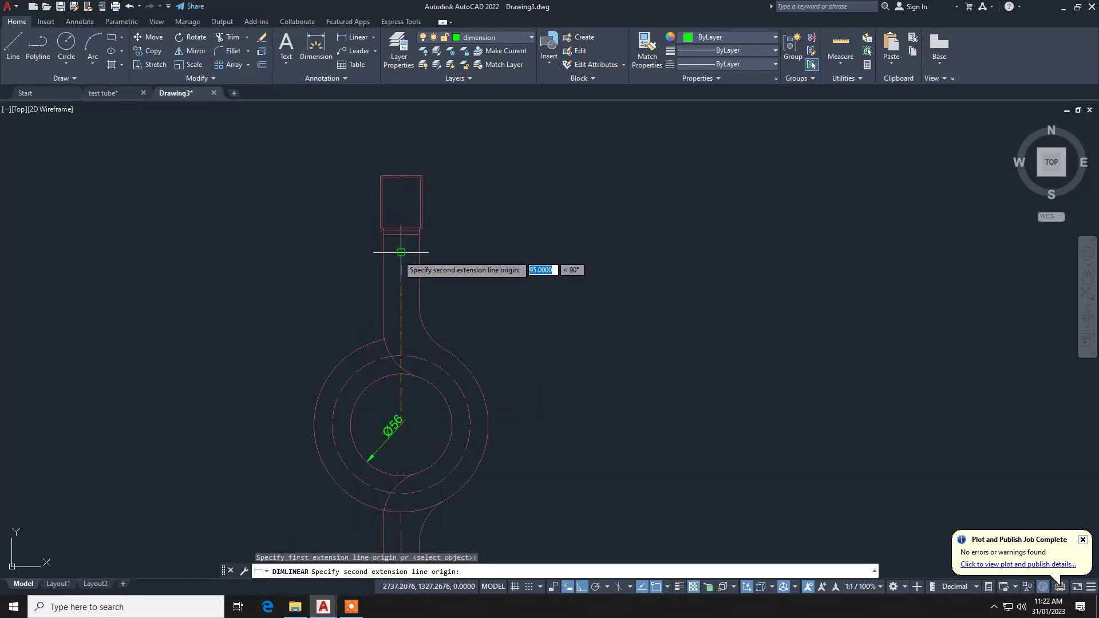
{"action": "left_click", "coordinate": [400, 252]}
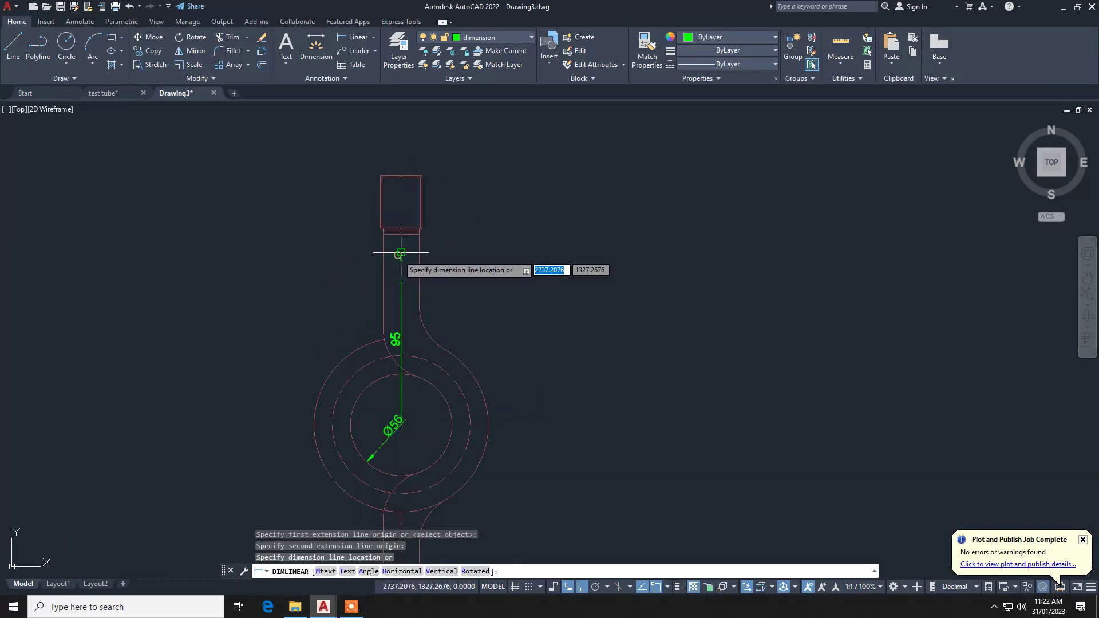
{"action": "left_click", "coordinate": [533, 286]}
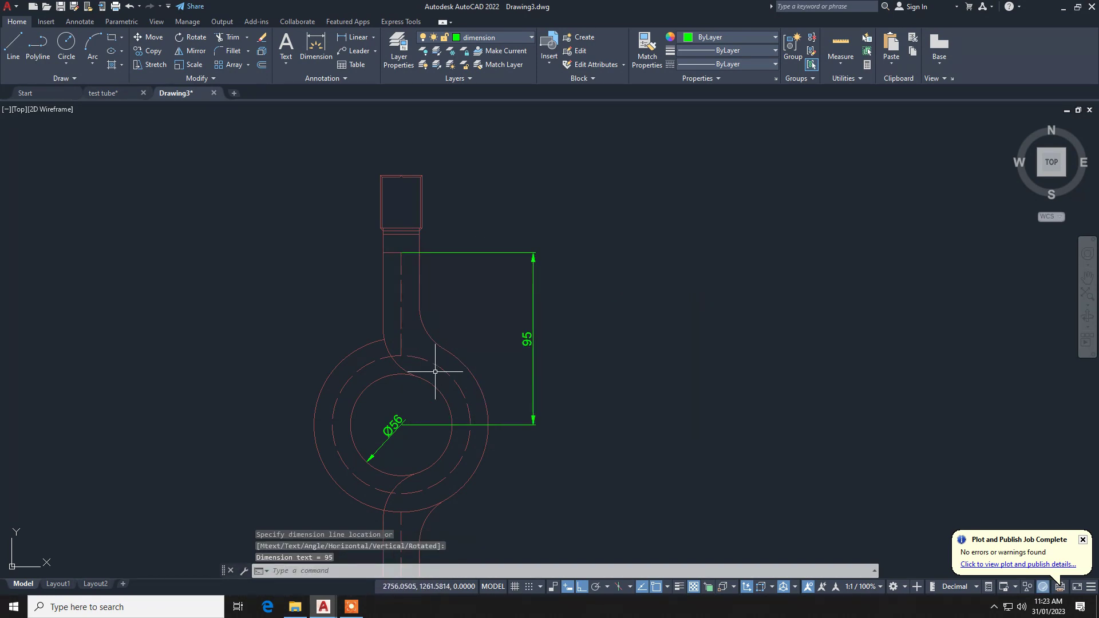
Add a vertical linear dimension from the loop's center to the top edge of the cap, placed outside the first vertical dimension.
{"action": "key", "text": "Return"}
{"action": "left_click", "coordinate": [402, 424]}
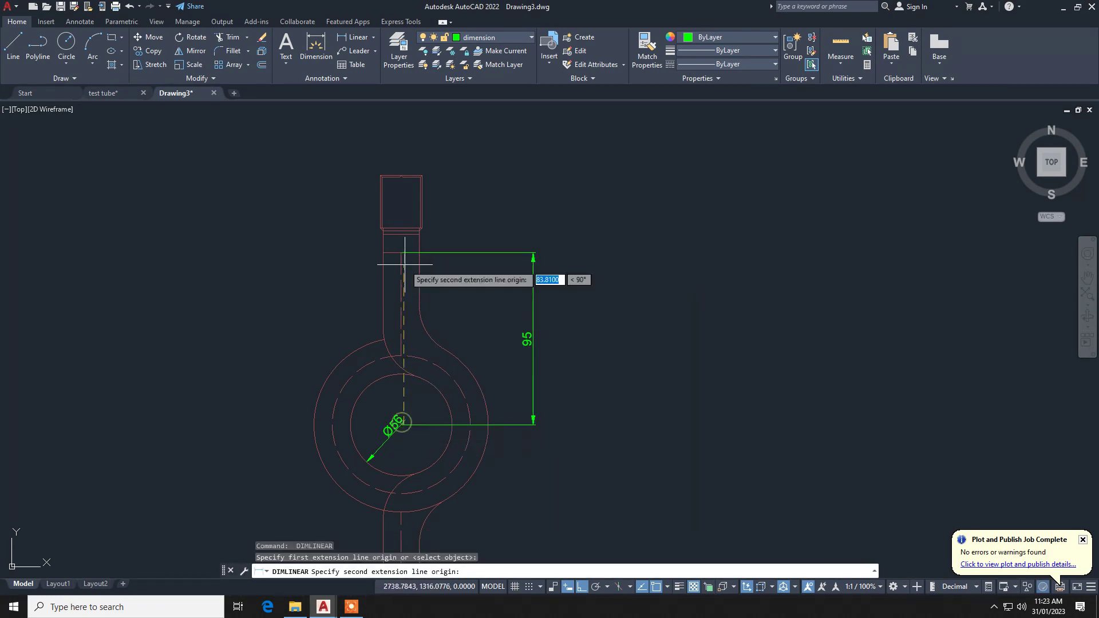
{"action": "scroll", "coordinate": [400, 175], "scroll_direction": "up", "scroll_amount": 5}
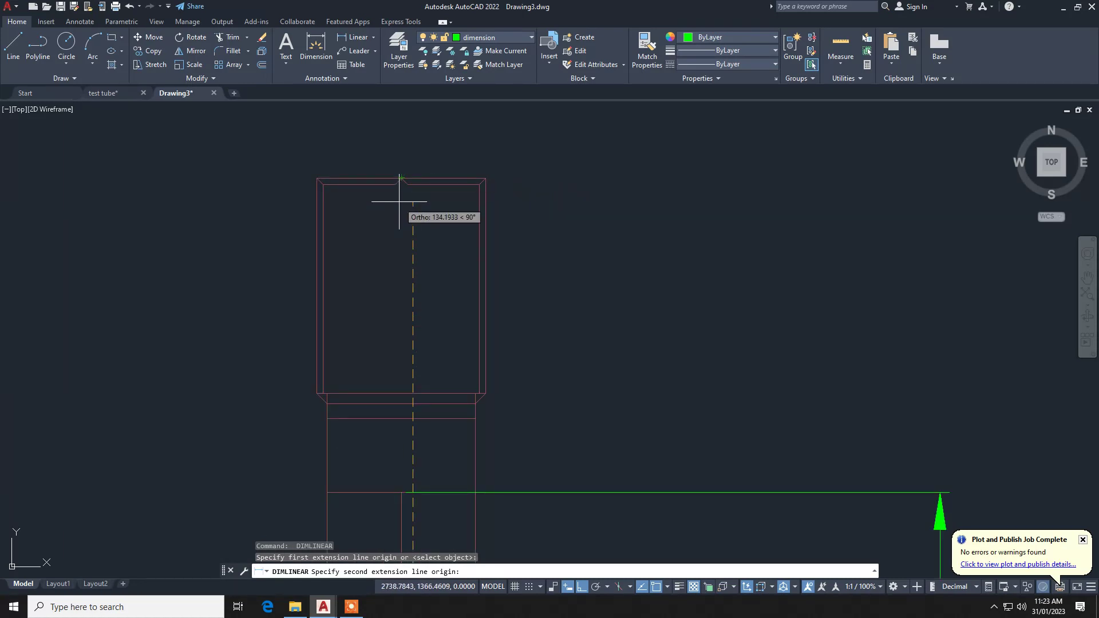
{"action": "left_click", "coordinate": [400, 177]}
{"action": "scroll", "coordinate": [489, 195], "scroll_direction": "down", "scroll_amount": 5}
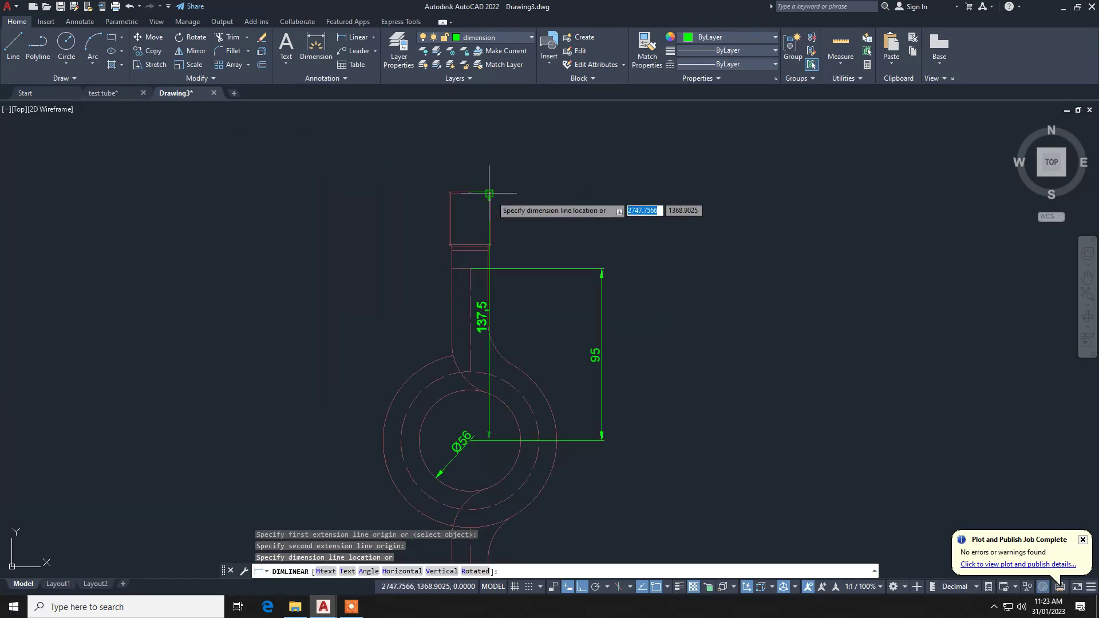
{"action": "left_click", "coordinate": [630, 222]}
{"action": "scroll", "coordinate": [598, 291], "scroll_direction": "down", "scroll_amount": 4}
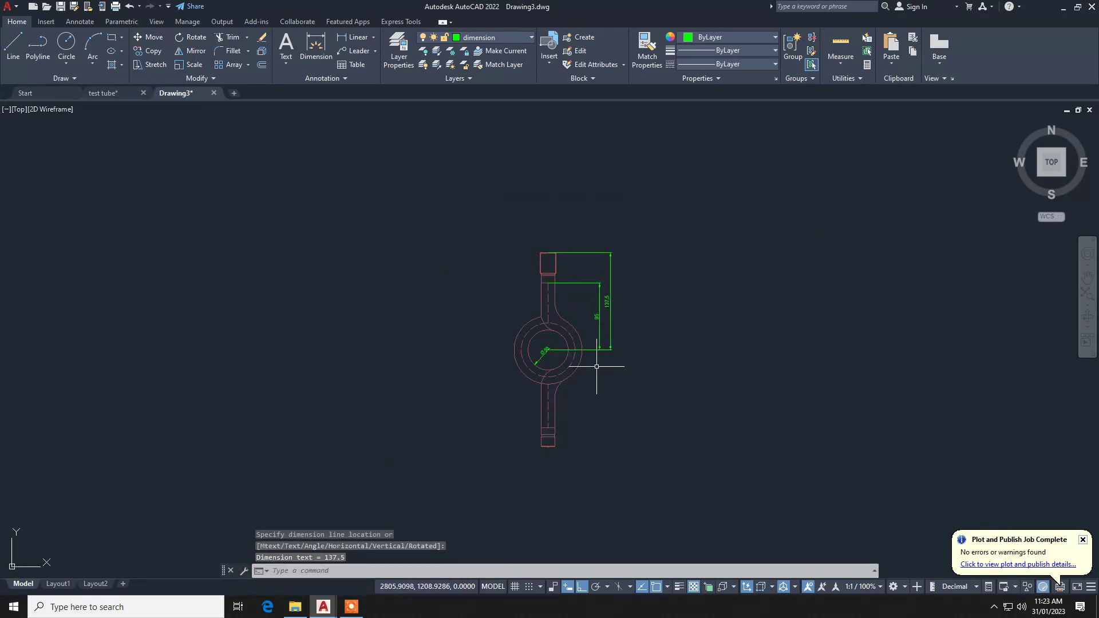
Add a vertical linear dimension from the loop's center to the bottom end of the lower center line, in line with the upper inner dimension.
{"action": "scroll", "coordinate": [596, 367], "scroll_direction": "up", "scroll_amount": 4}
{"action": "key", "text": "Return"}
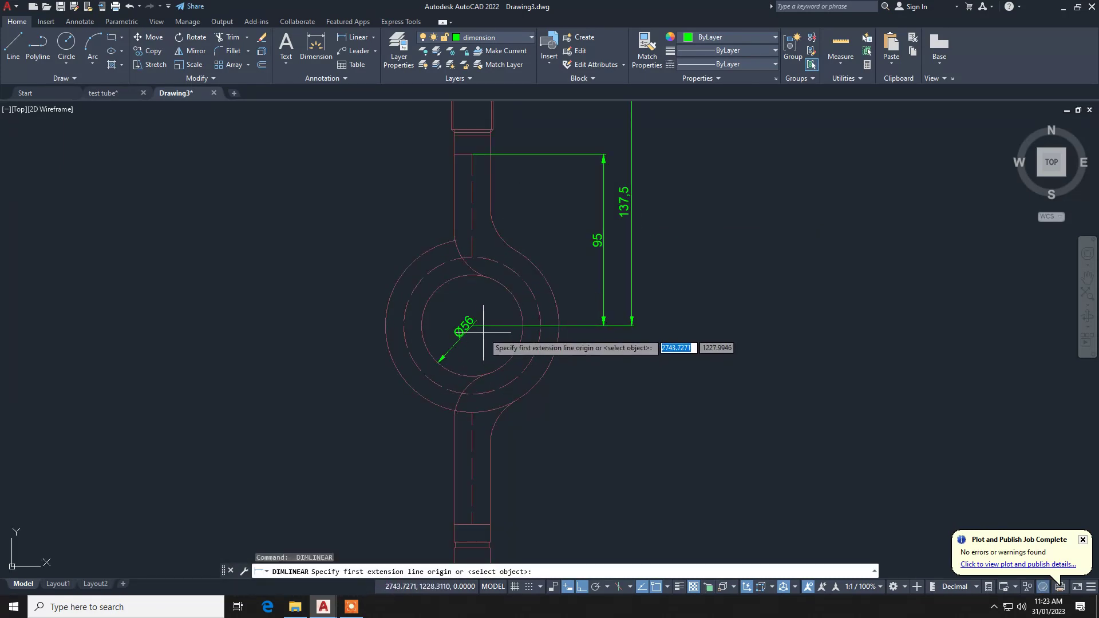
{"action": "scroll", "coordinate": [465, 322], "scroll_direction": "up", "scroll_amount": 5}
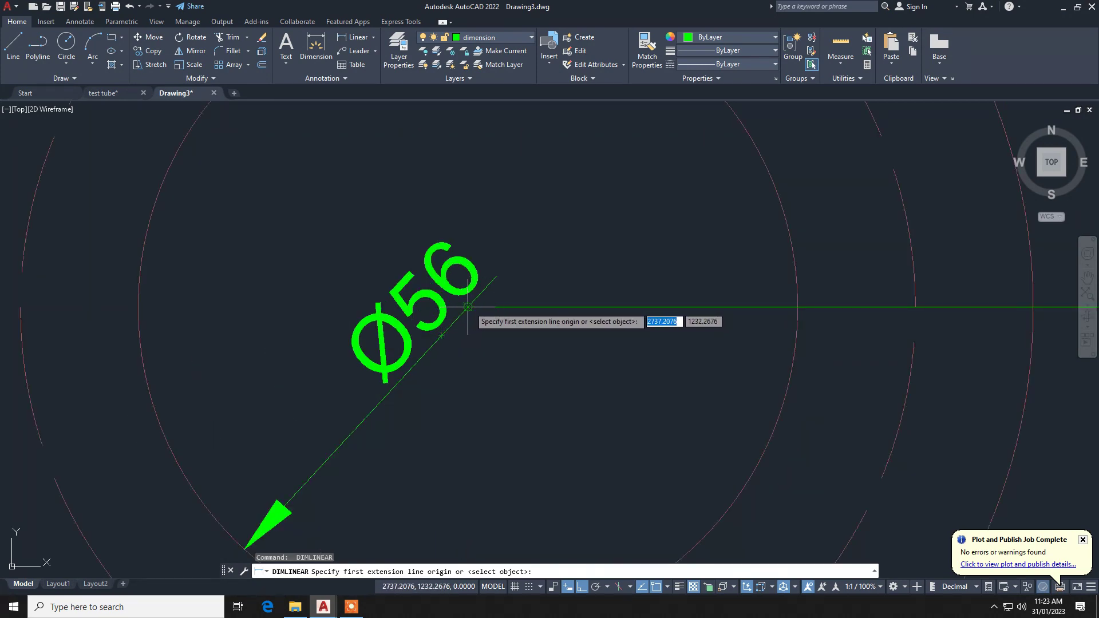
{"action": "left_click", "coordinate": [468, 308]}
{"action": "scroll", "coordinate": [468, 307], "scroll_direction": "down", "scroll_amount": 5}
{"action": "scroll", "coordinate": [436, 449], "scroll_direction": "down", "scroll_amount": 2}
{"action": "middle_click_drag", "start_coordinate": [437, 449], "coordinate": [461, 290]}
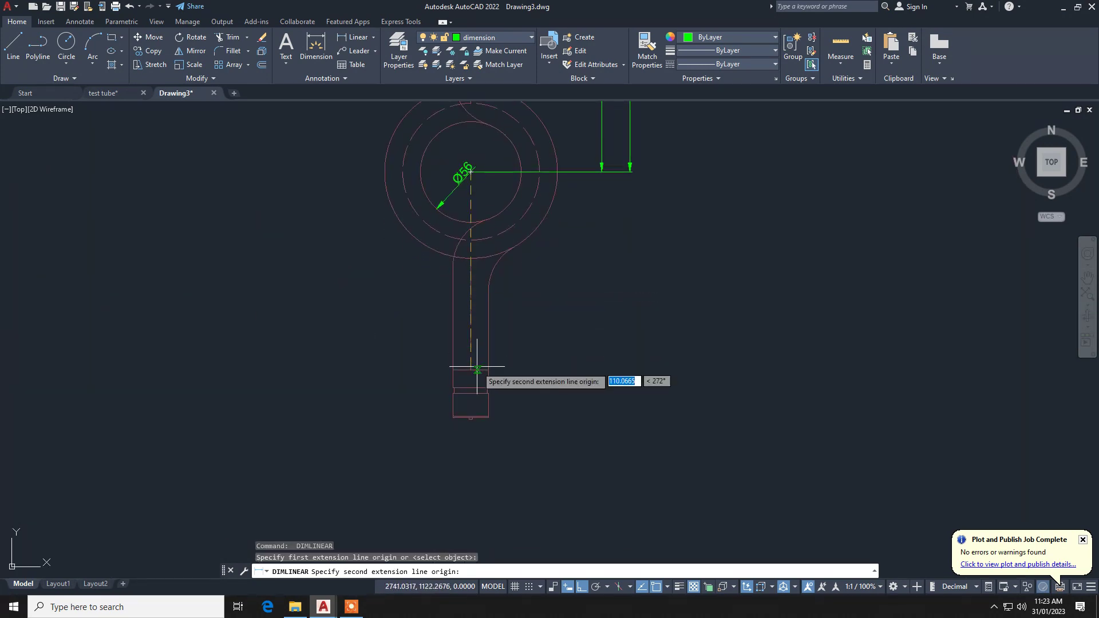
{"action": "scroll", "coordinate": [475, 365], "scroll_direction": "up", "scroll_amount": 2}
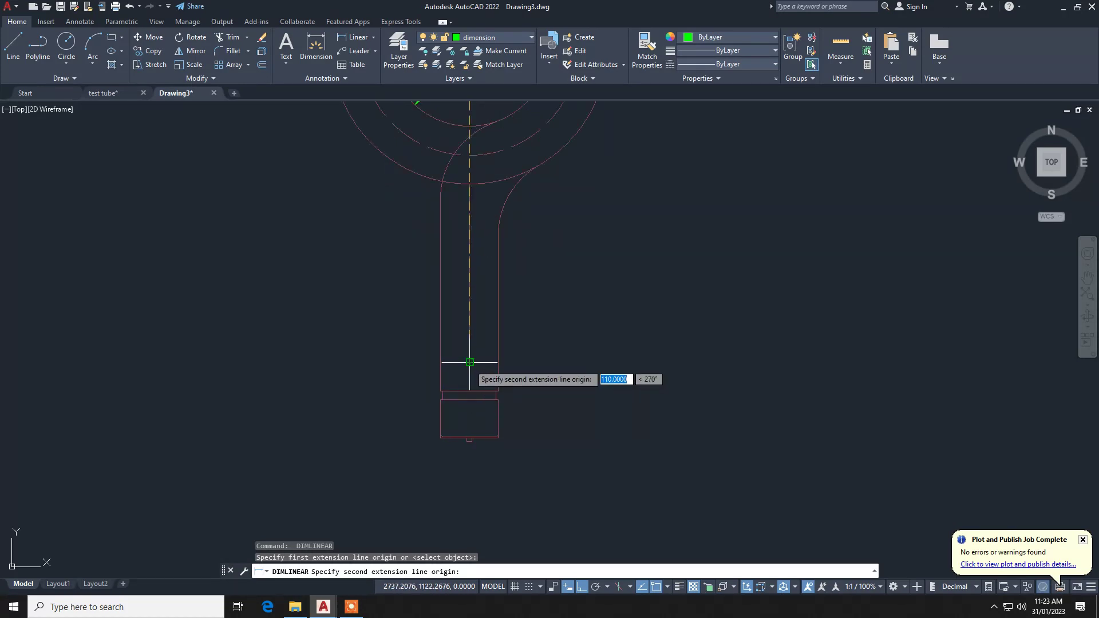
{"action": "left_click", "coordinate": [470, 363]}
{"action": "scroll", "coordinate": [470, 363], "scroll_direction": "down", "scroll_amount": 5}
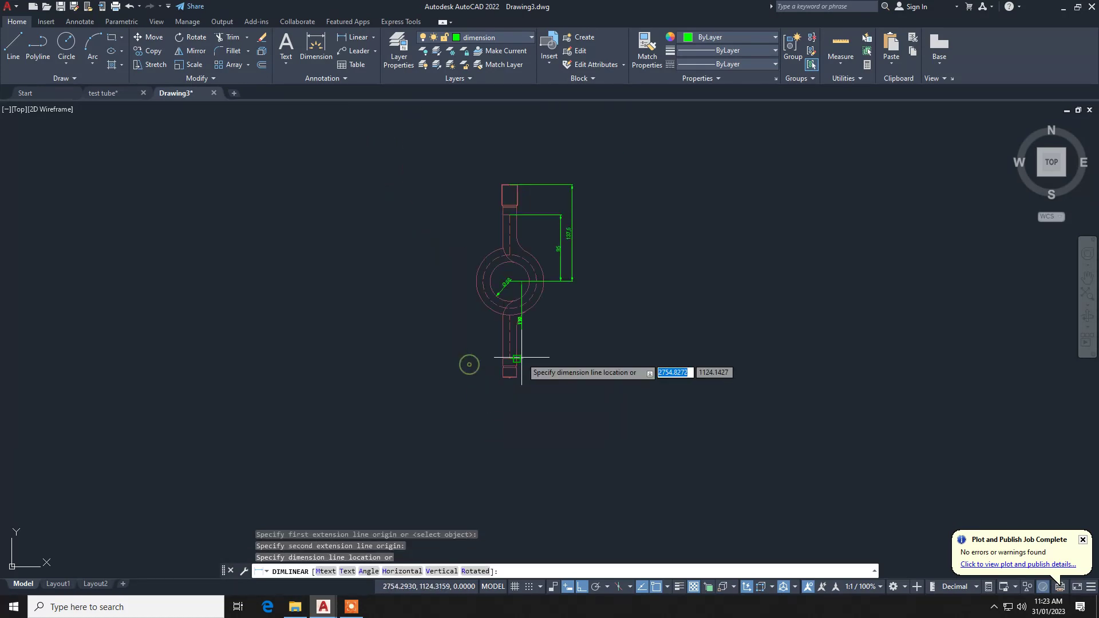
{"action": "scroll", "coordinate": [561, 282], "scroll_direction": "up", "scroll_amount": 4}
{"action": "left_click", "coordinate": [559, 281]}
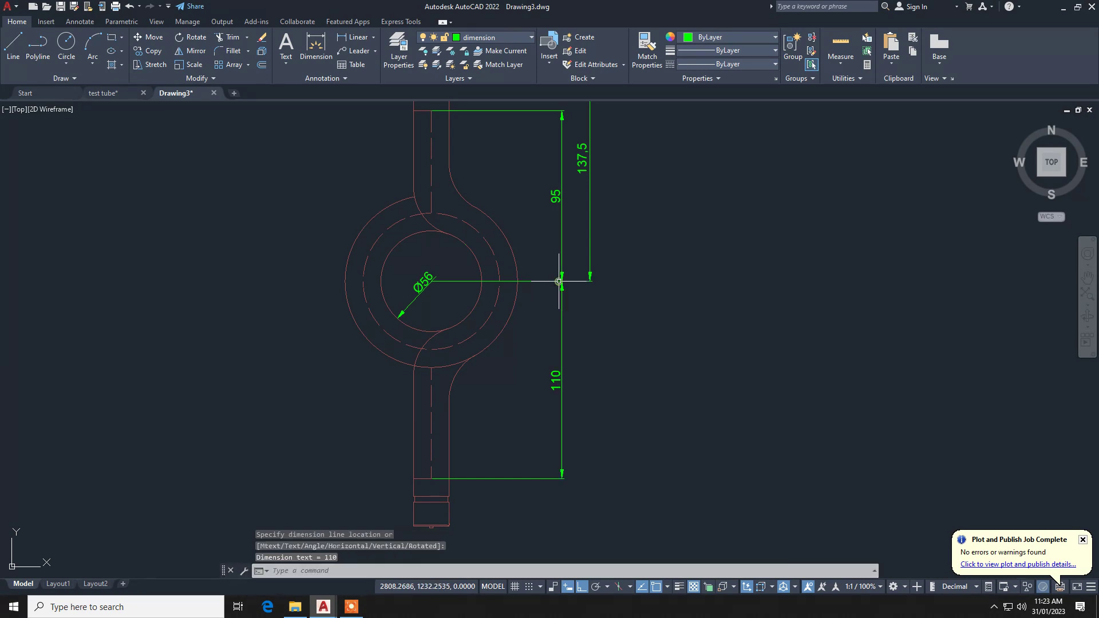
Add an overall vertical linear dimension from the tube's lowest tip to the cap's top edge, placed outside the other vertical dimensions.
{"action": "middle_click_drag", "start_coordinate": [510, 375], "coordinate": [494, 351]}
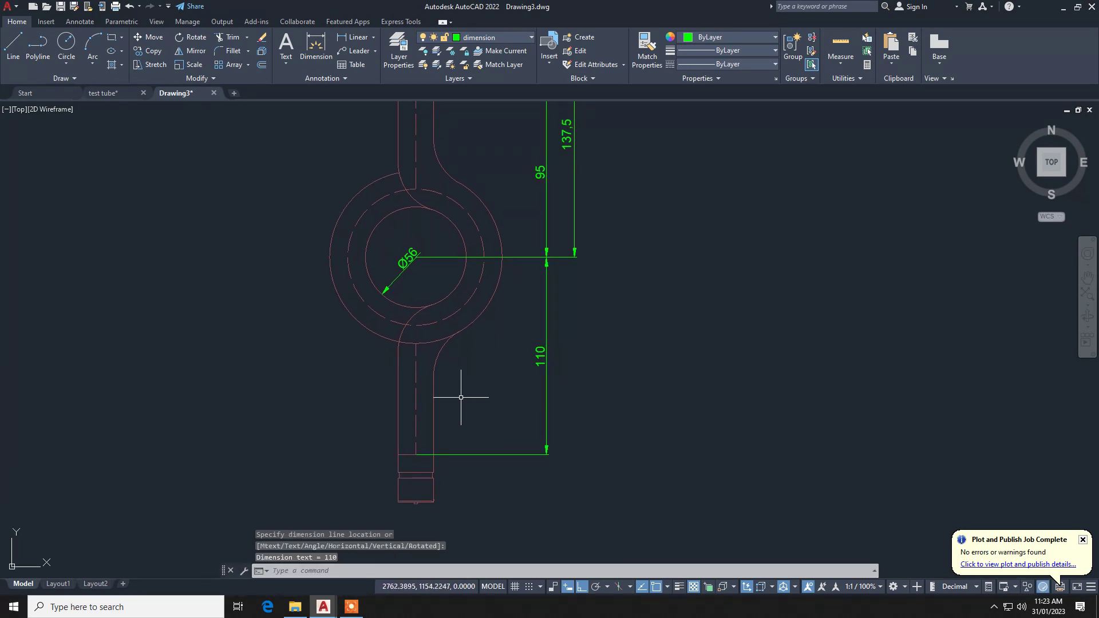
{"action": "key", "text": "Return"}
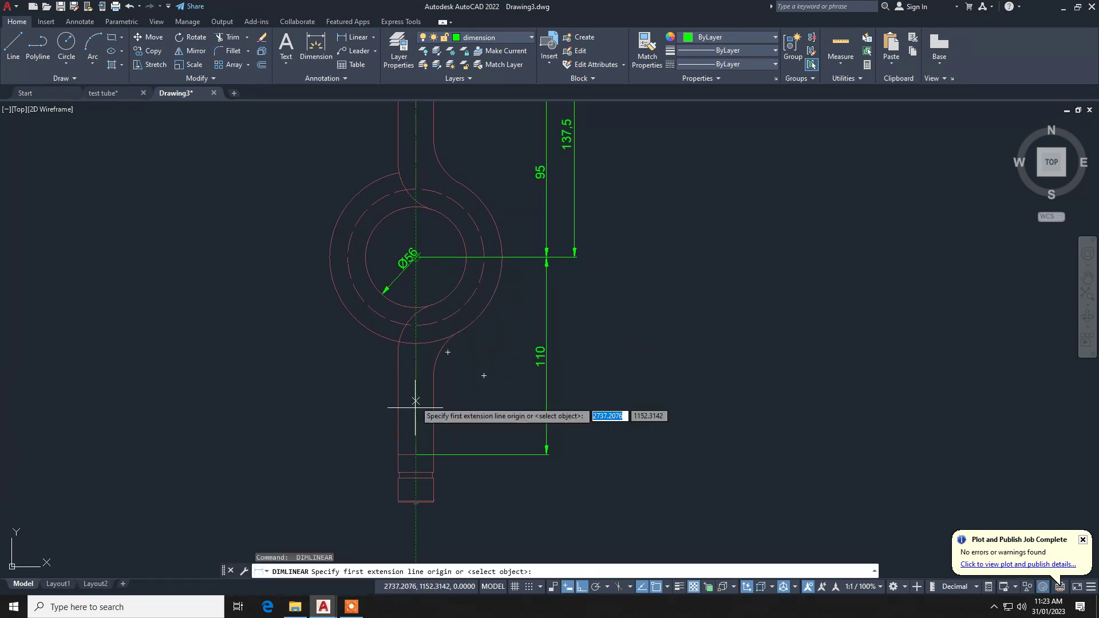
{"action": "scroll", "coordinate": [416, 512], "scroll_direction": "up", "scroll_amount": 8}
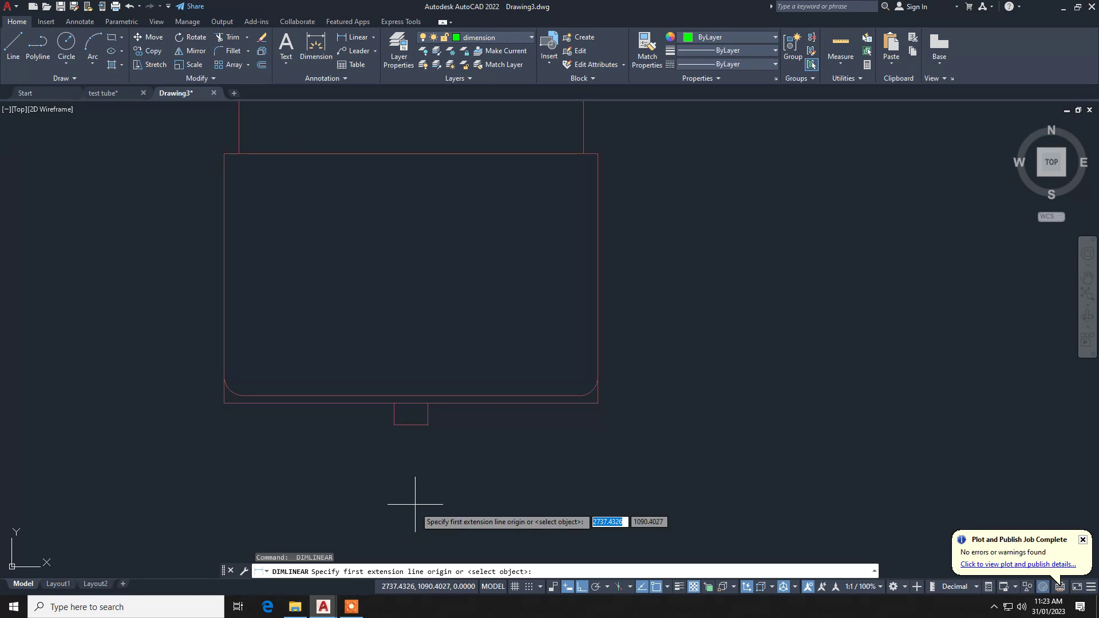
{"action": "left_click", "coordinate": [411, 425]}
{"action": "scroll", "coordinate": [407, 423], "scroll_direction": "down", "scroll_amount": 10}
{"action": "scroll", "coordinate": [387, 256], "scroll_direction": "up", "scroll_amount": 6}
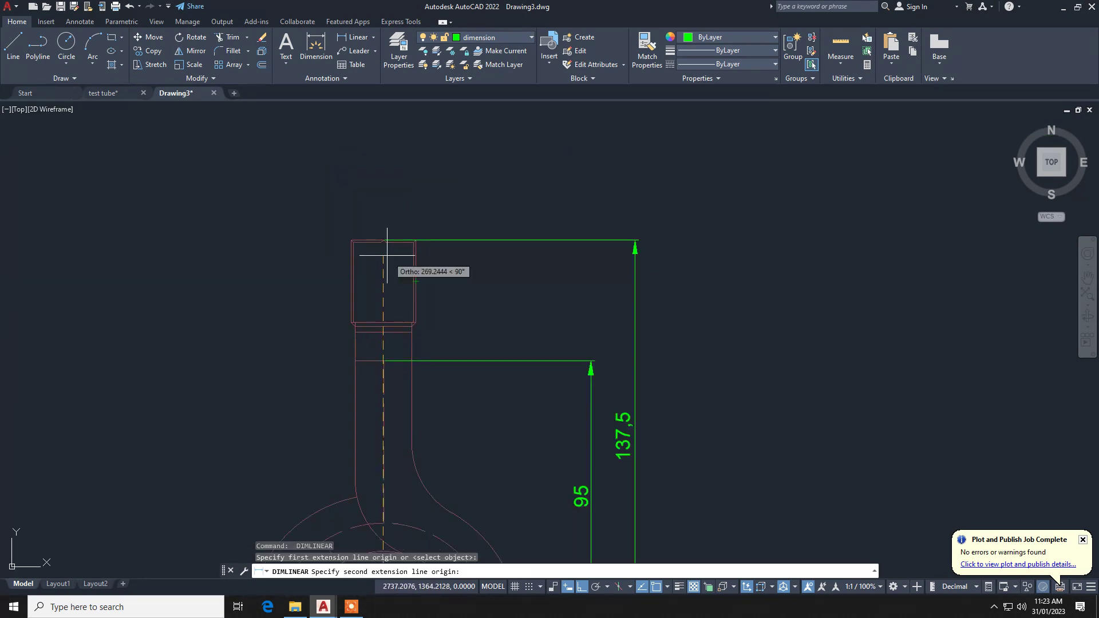
{"action": "scroll", "coordinate": [387, 246], "scroll_direction": "up", "scroll_amount": 5}
{"action": "scroll", "coordinate": [382, 235], "scroll_direction": "up", "scroll_amount": 5}
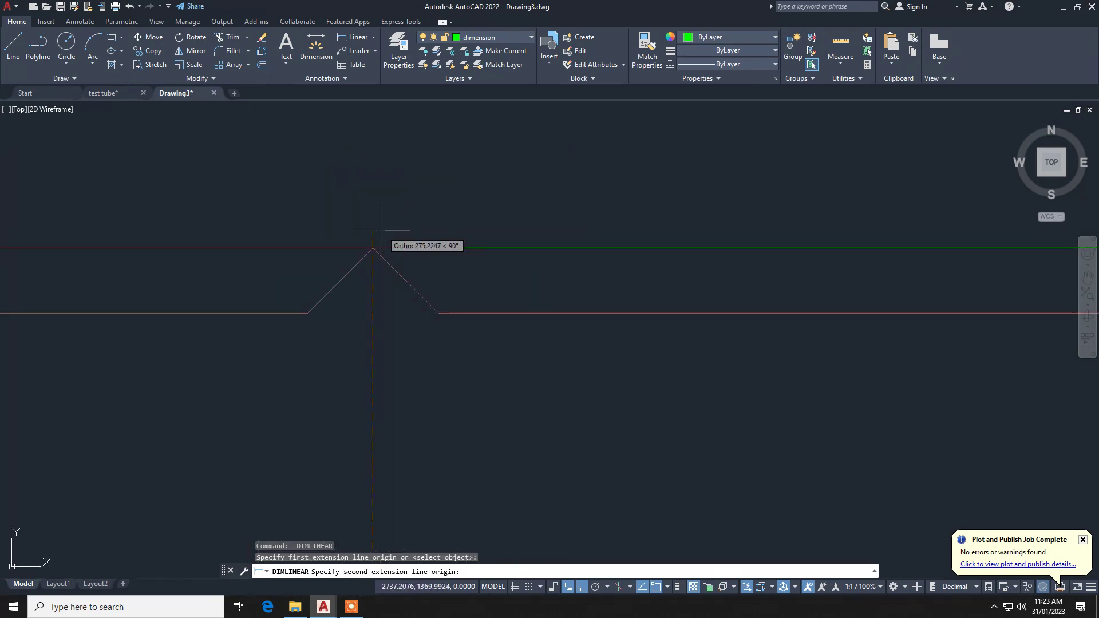
{"action": "left_click", "coordinate": [373, 248]}
{"action": "scroll", "coordinate": [418, 257], "scroll_direction": "down", "scroll_amount": 10}
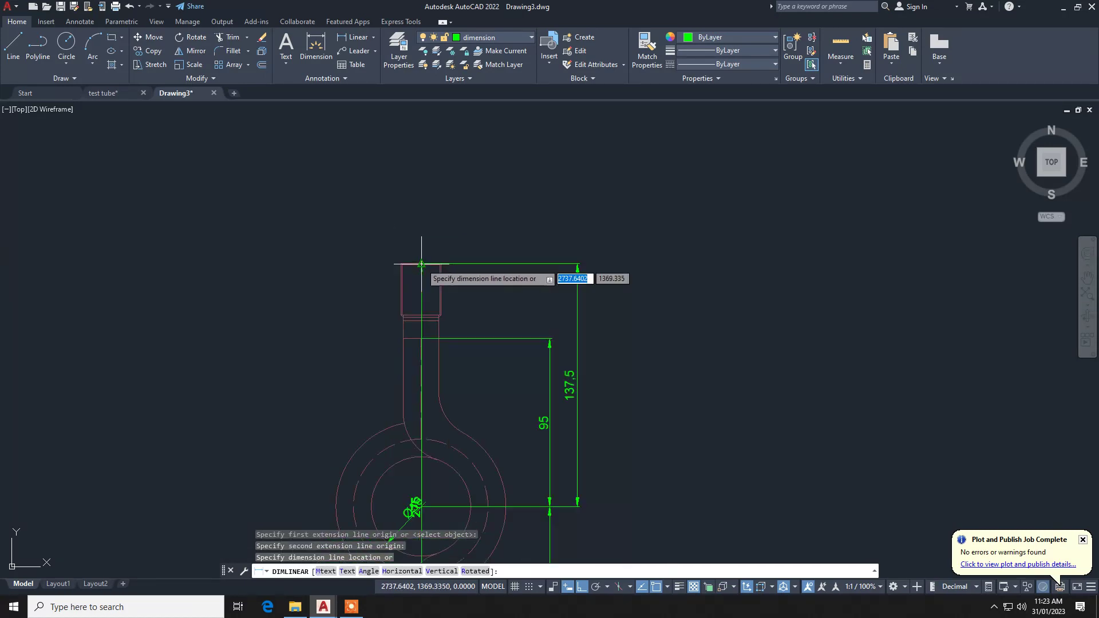
{"action": "scroll", "coordinate": [421, 264], "scroll_direction": "down", "scroll_amount": 3}
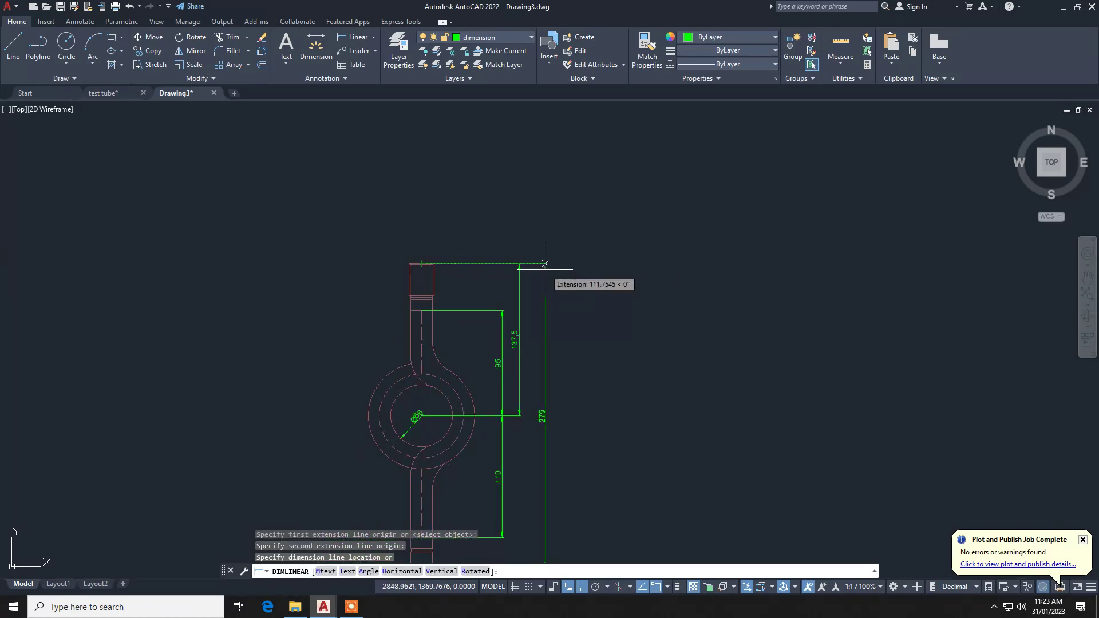
{"action": "left_click", "coordinate": [542, 264]}
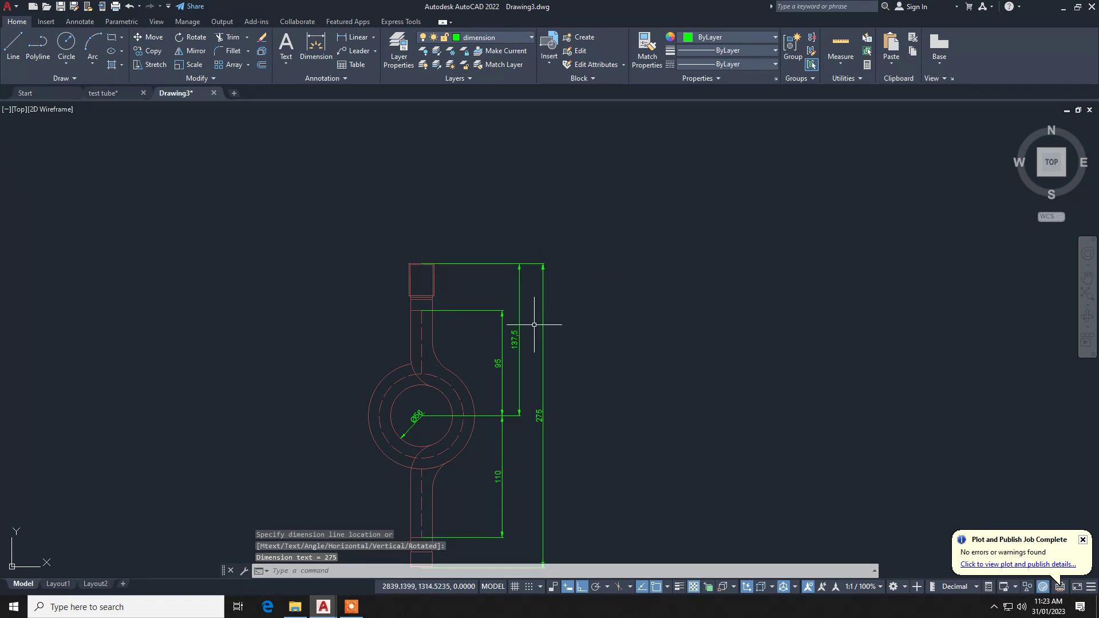
Add a radius dimension to the fillet arc joining the upper tube's right side to the loop, placing its text outside the tube.
{"action": "middle_click_drag", "start_coordinate": [530, 363], "coordinate": [523, 264]}
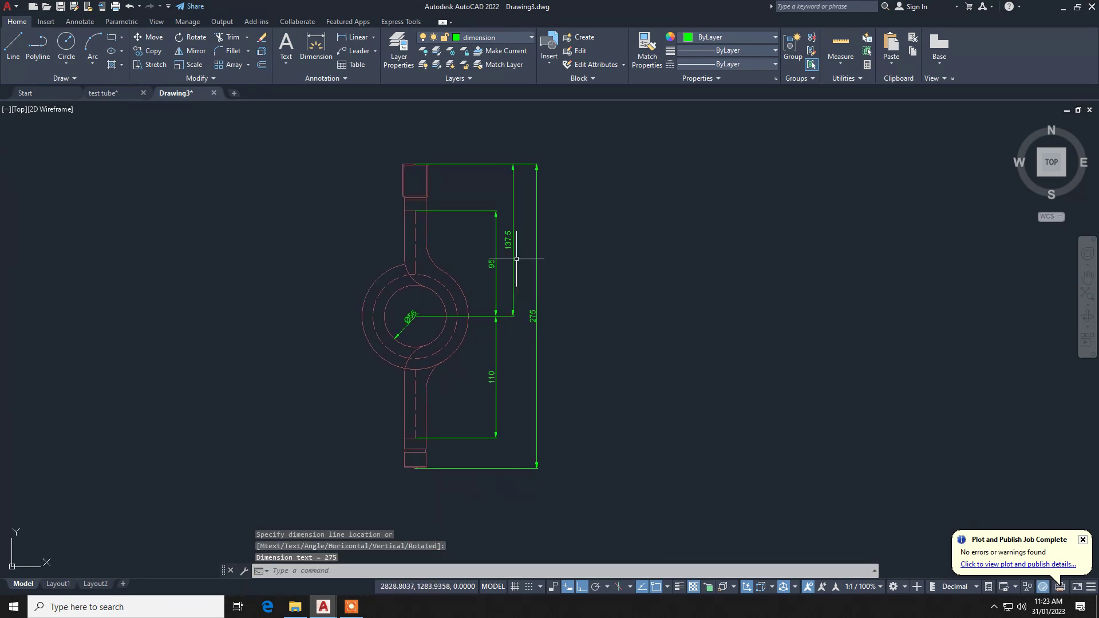
{"action": "left_click", "coordinate": [374, 38]}
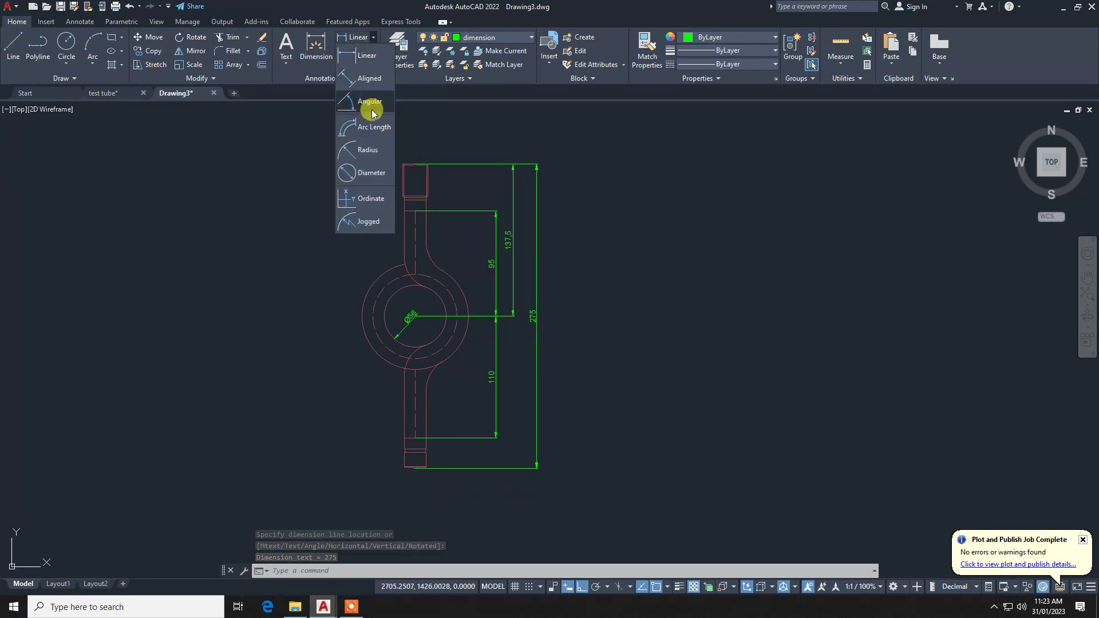
{"action": "left_click", "coordinate": [369, 156]}
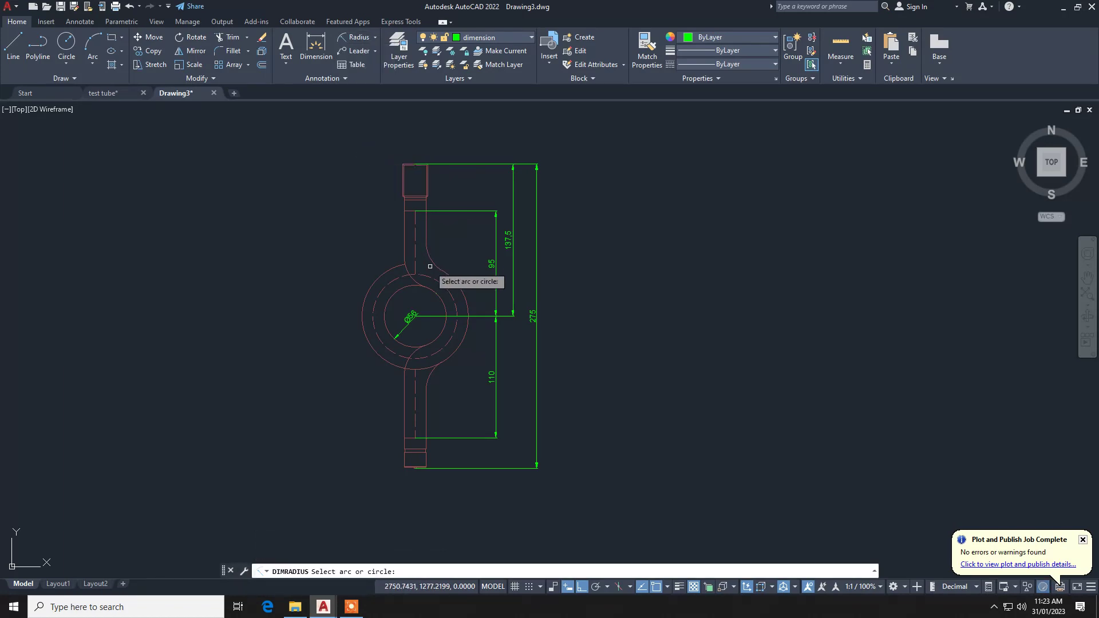
{"action": "left_click", "coordinate": [433, 262]}
{"action": "scroll", "coordinate": [439, 257], "scroll_direction": "up", "scroll_amount": 4}
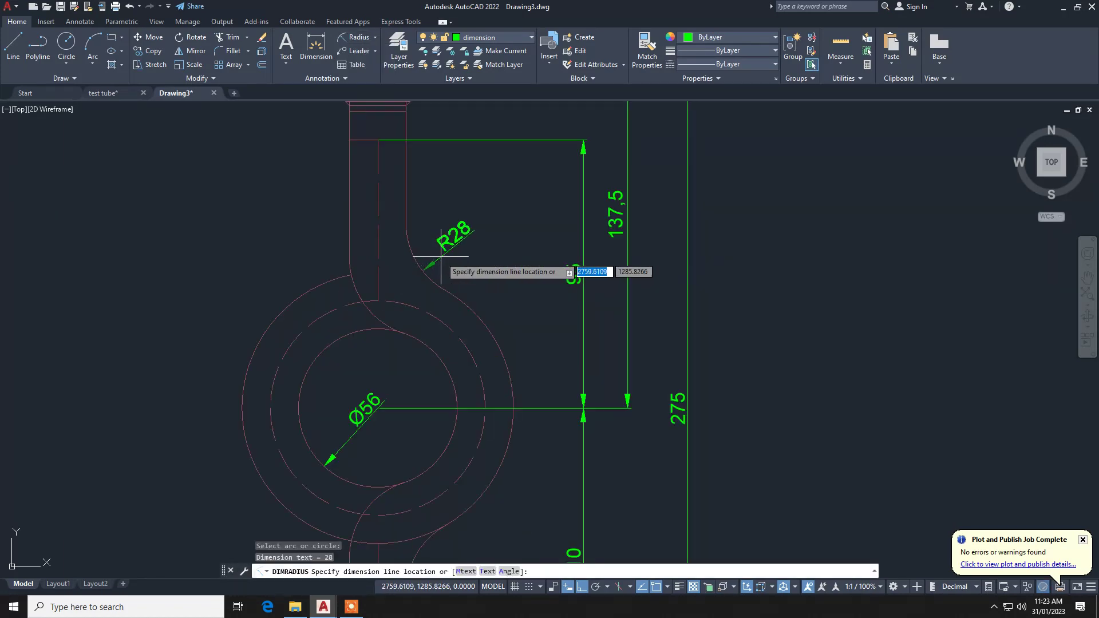
{"action": "left_click", "coordinate": [441, 283]}
{"action": "scroll", "coordinate": [442, 283], "scroll_direction": "down", "scroll_amount": 4}
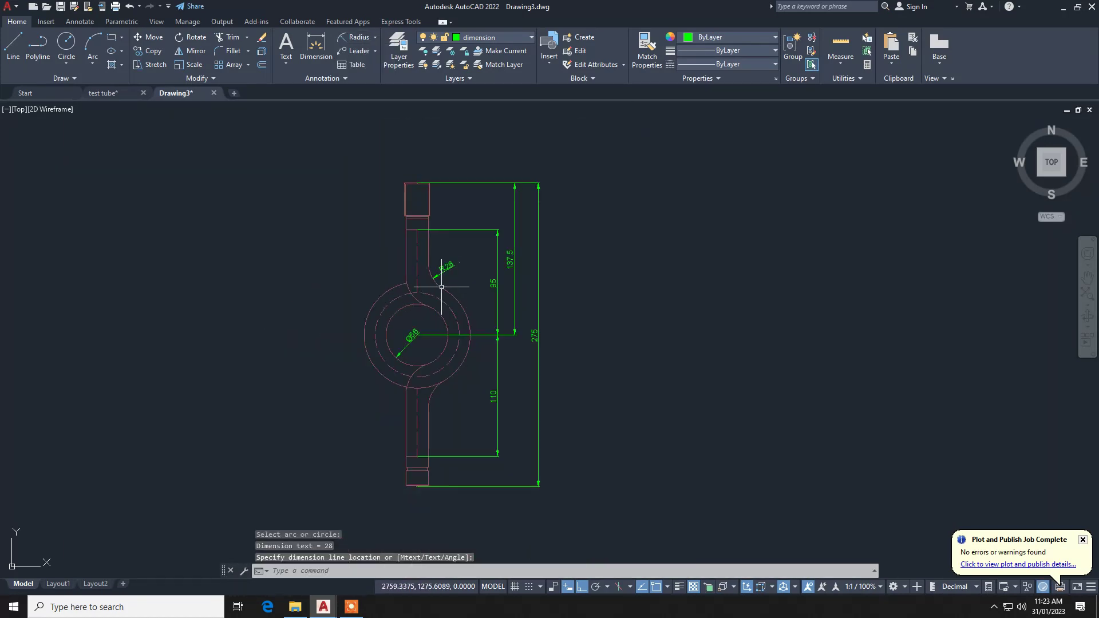
{"action": "middle_click_drag", "start_coordinate": [467, 411], "coordinate": [448, 411]}
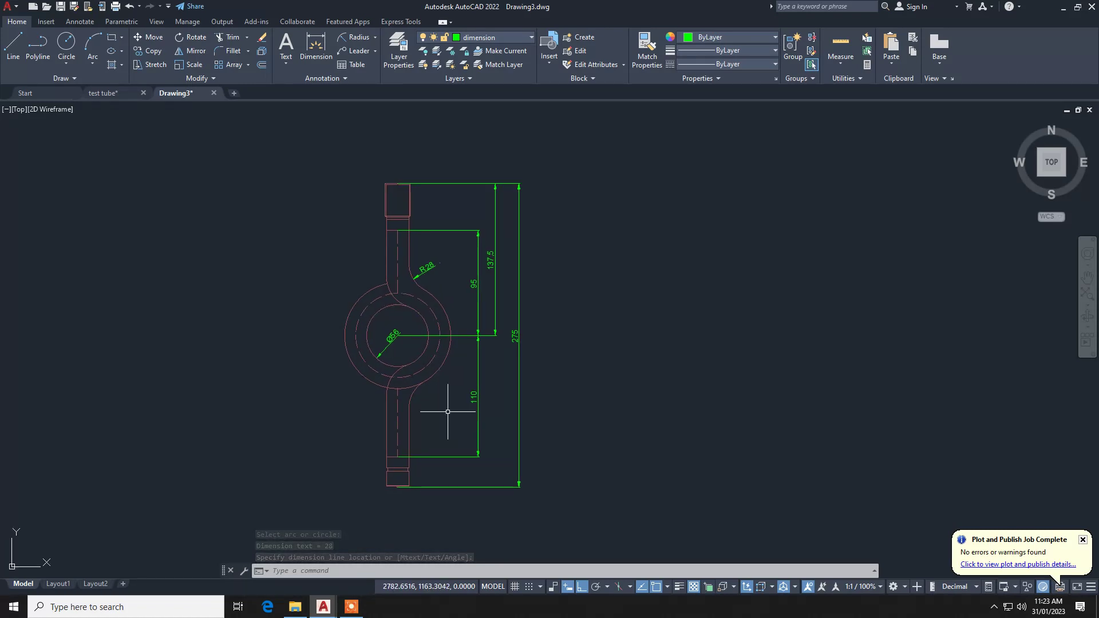
{"action": "left_click", "coordinate": [568, 167]}
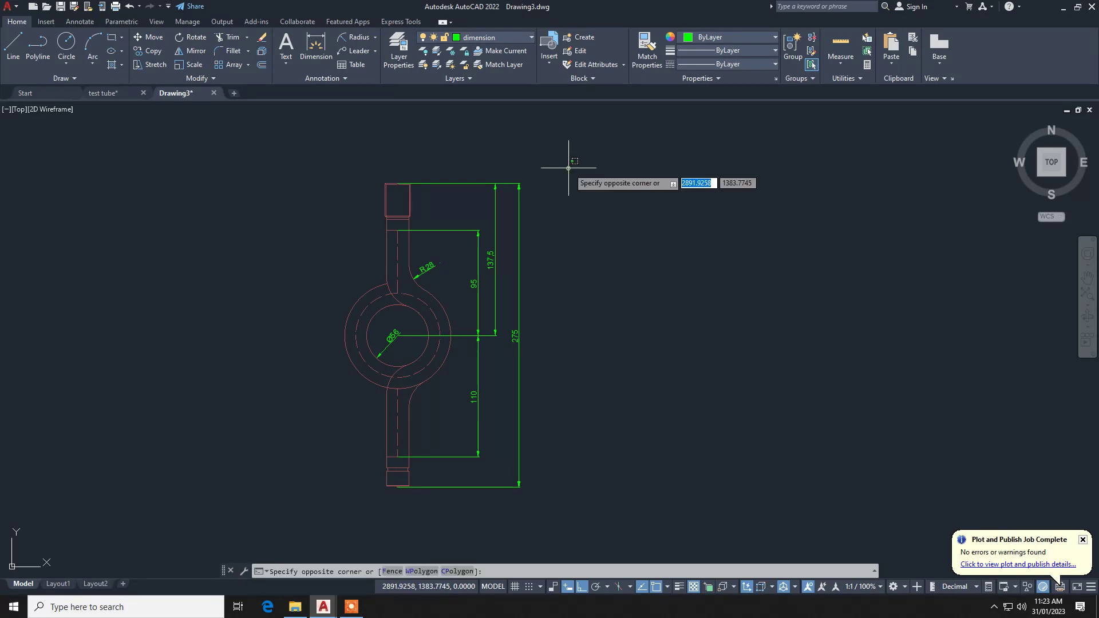
{"action": "key", "text": "Escape"}
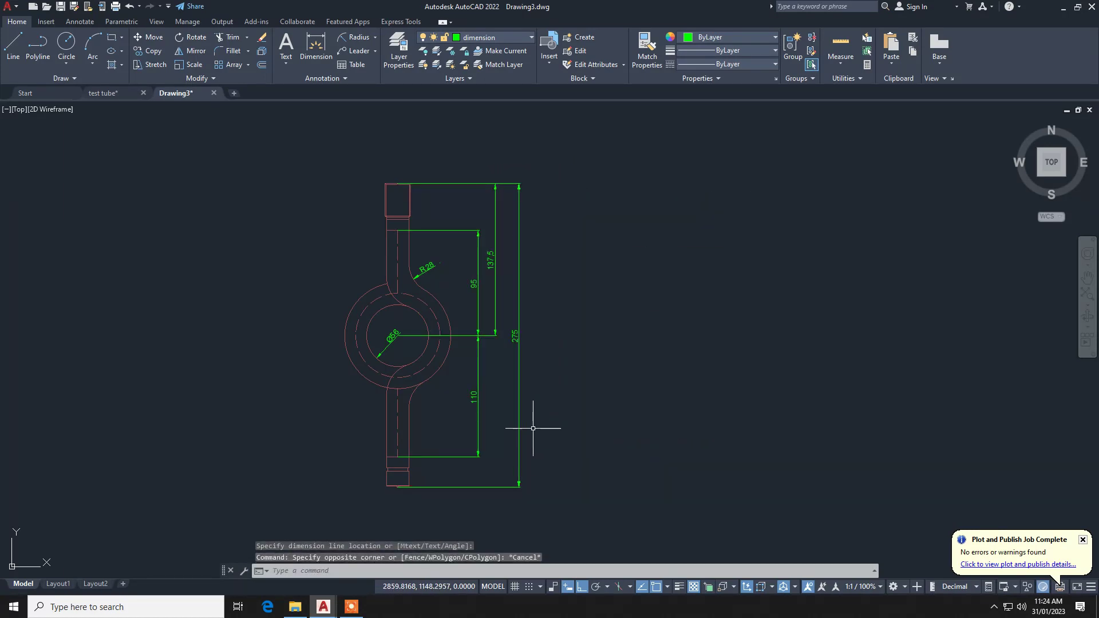
{"action": "key", "text": "Escape"}
{"action": "key", "text": "Escape"}
{"action": "key", "text": "Escape"}
Change the linetype of all the linear, radius and diameter dimensions to ACAD_ISO02W100 and clear the selection.
{"action": "left_click", "coordinate": [569, 166]}
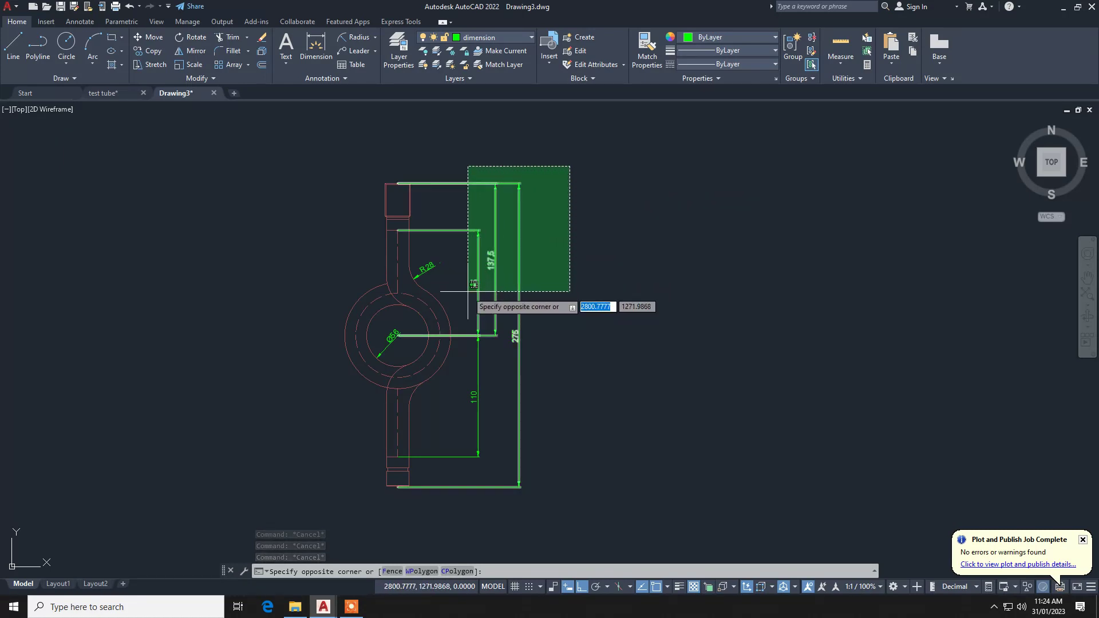
{"action": "left_click", "coordinate": [441, 318]}
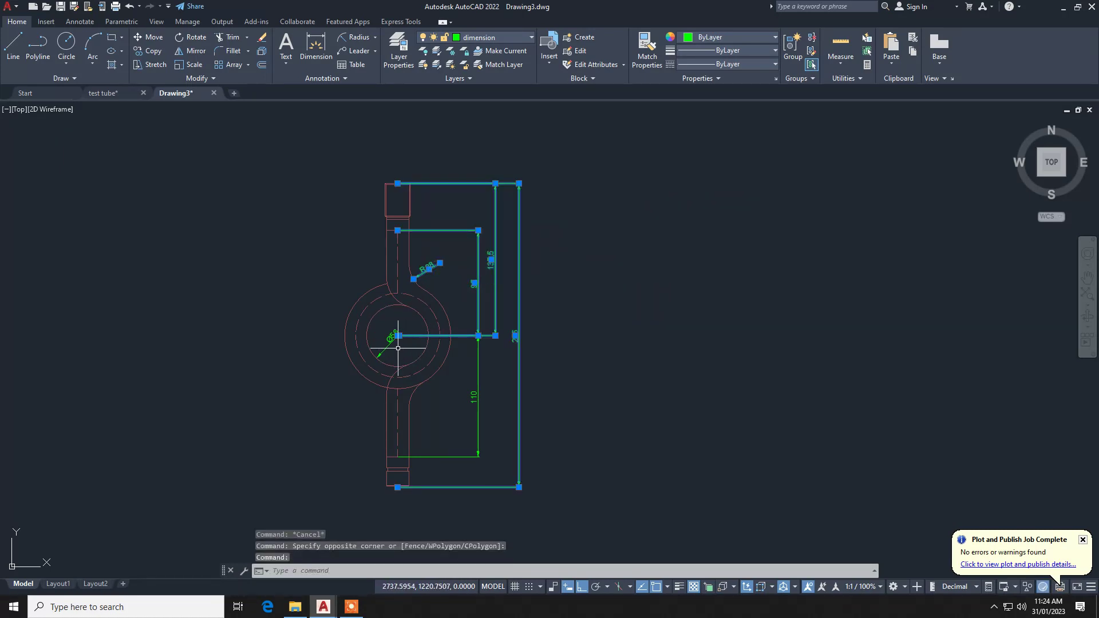
{"action": "left_click", "coordinate": [501, 460]}
{"action": "left_click", "coordinate": [362, 324]}
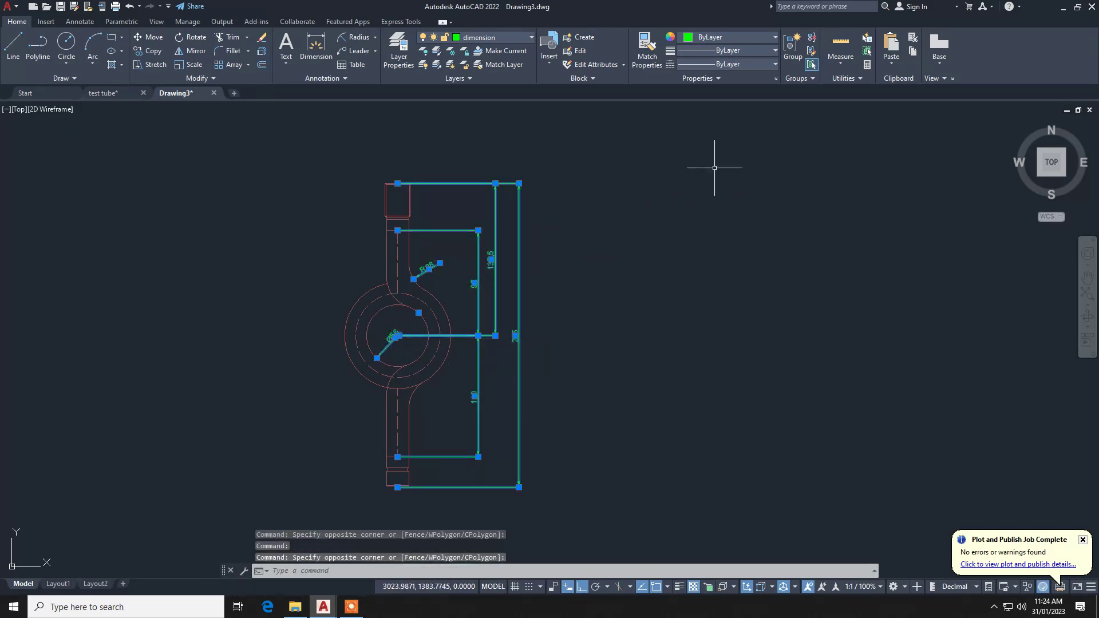
{"action": "left_click", "coordinate": [751, 65]}
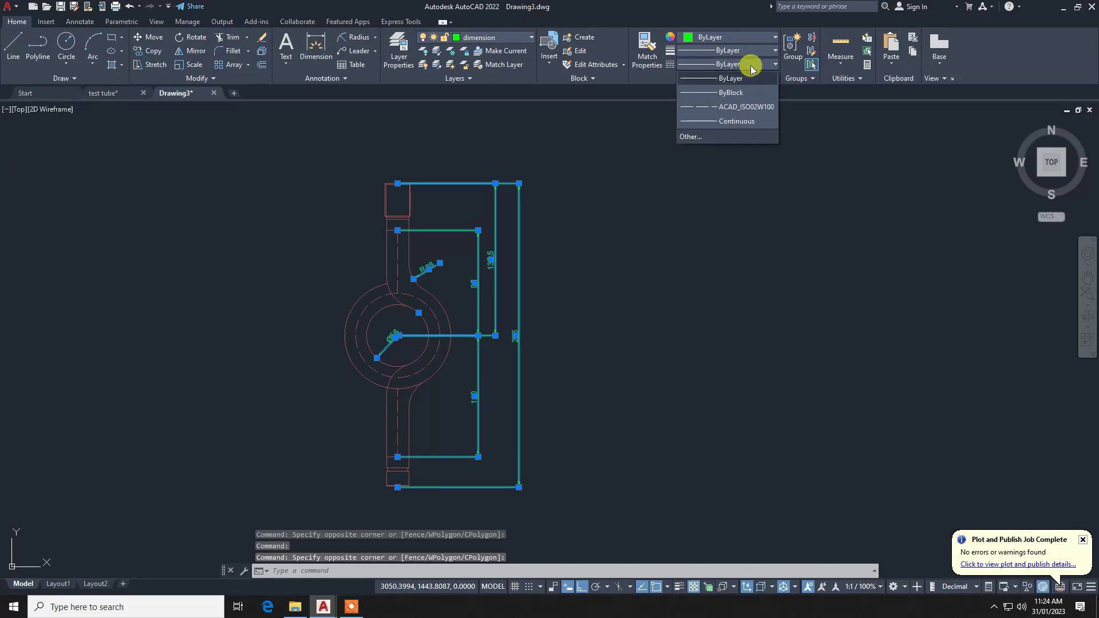
{"action": "left_click", "coordinate": [738, 111]}
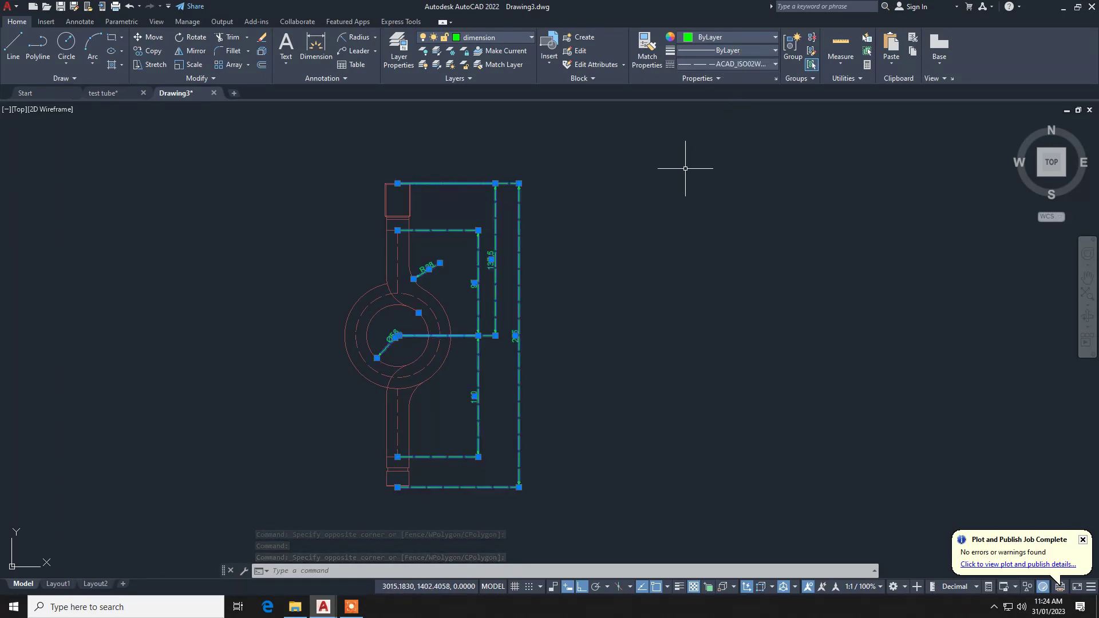
{"action": "key", "text": "Escape"}
{"action": "key", "text": "Escape"}
{"action": "key", "text": "Escape"}
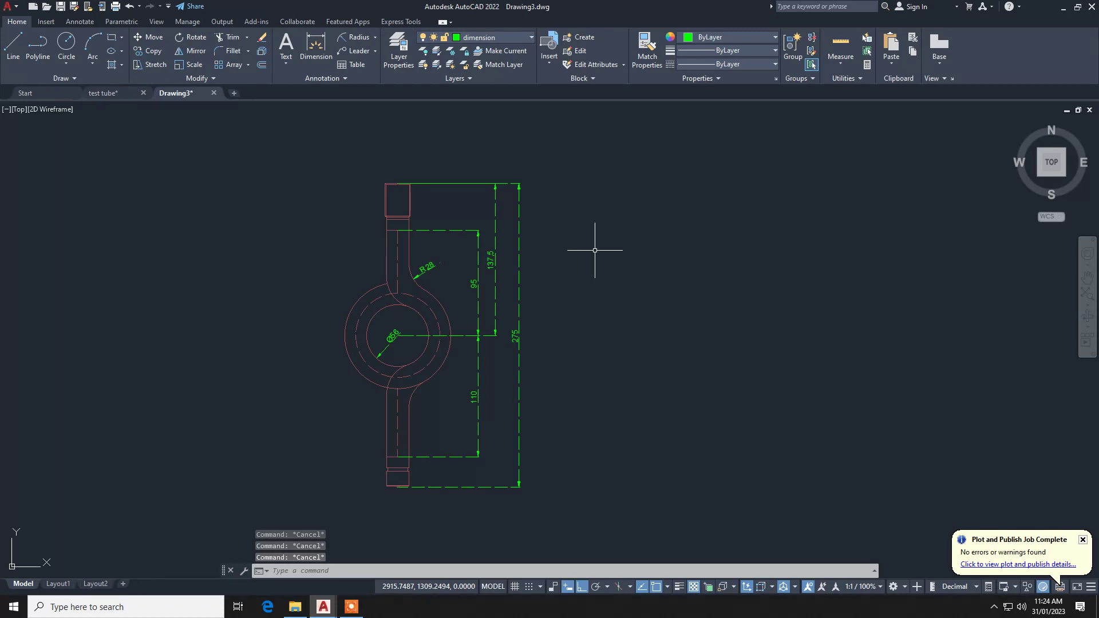